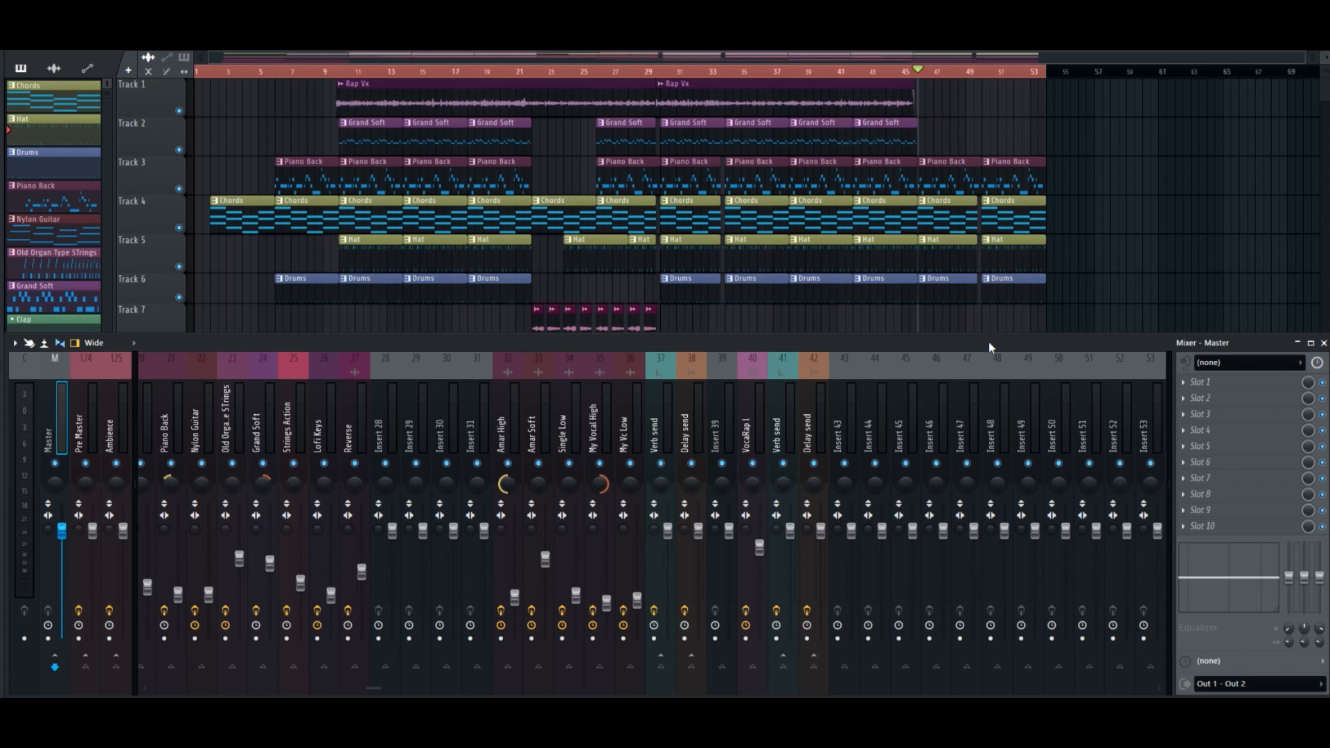
Play the song briefly and load FabFilter Pro-Q 3 in the master track's first effect slot.
{"action": "key", "text": "space"}
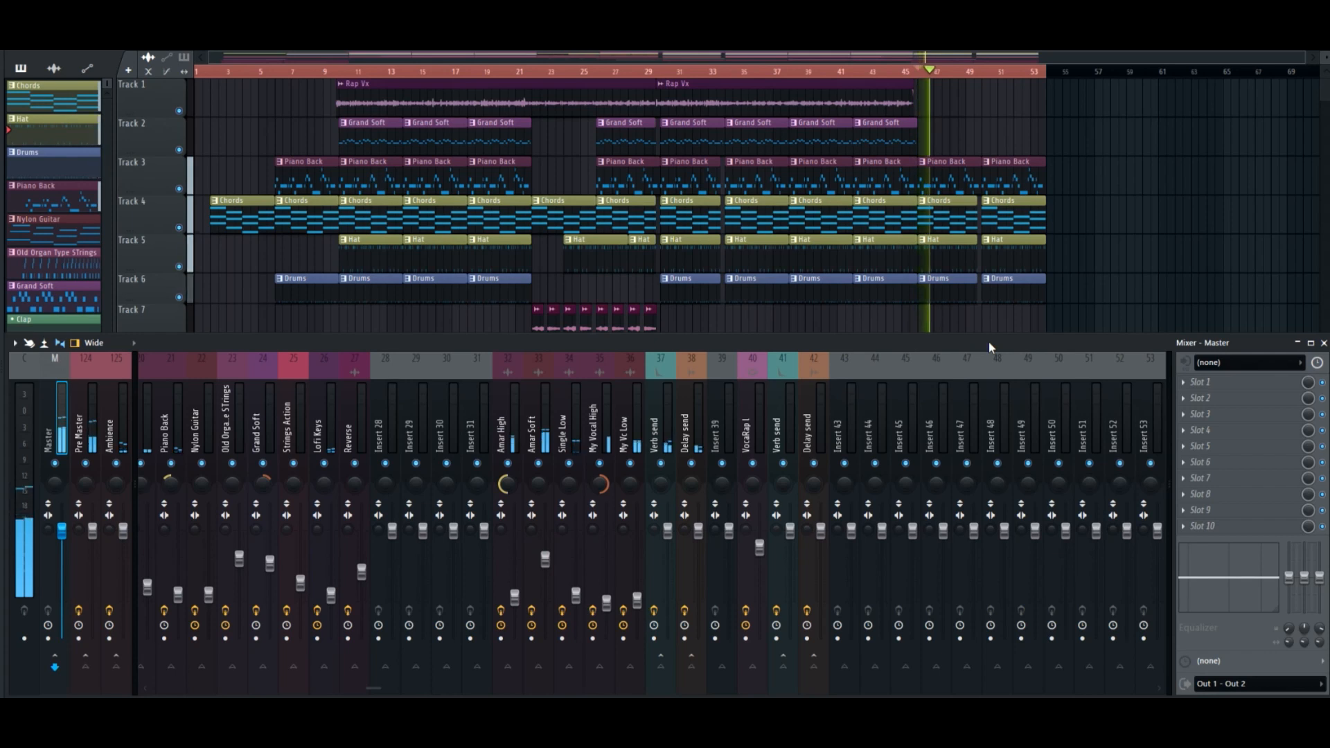
{"action": "key", "text": "space"}
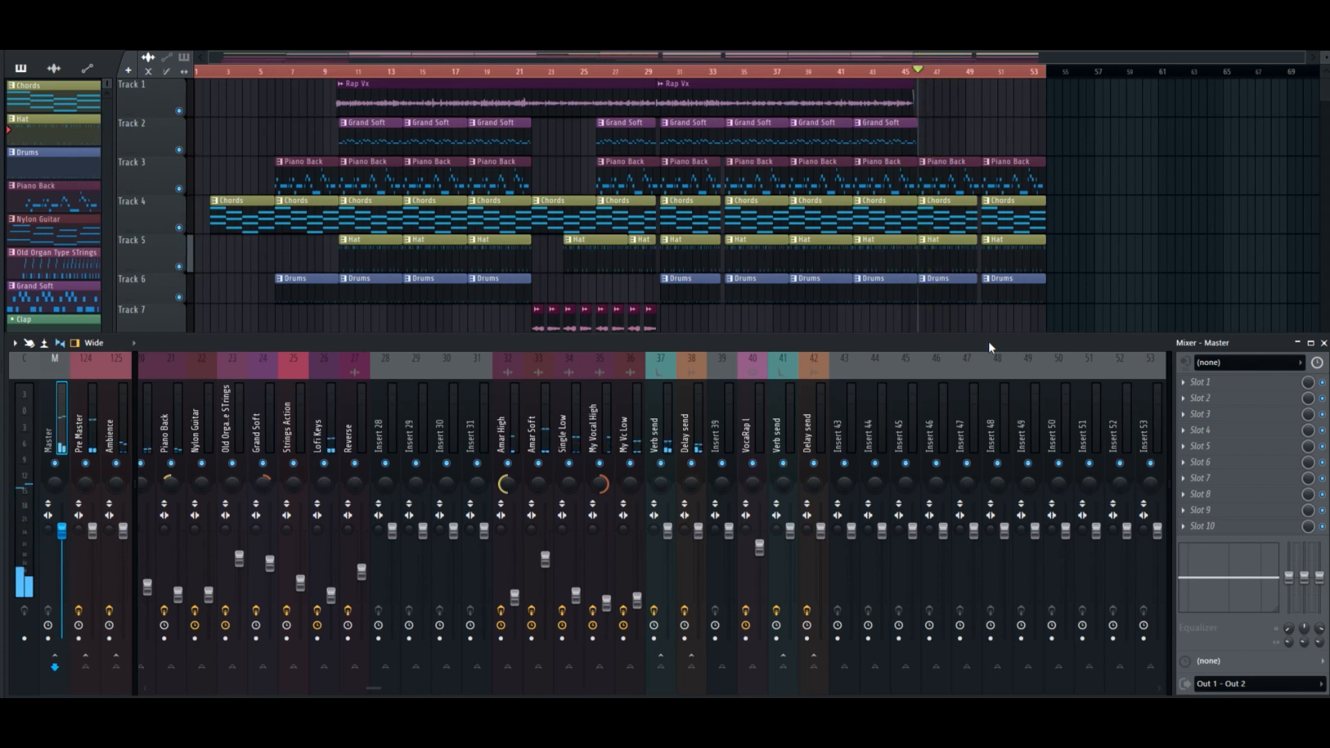
{"action": "left_click", "coordinate": [1226, 388]}
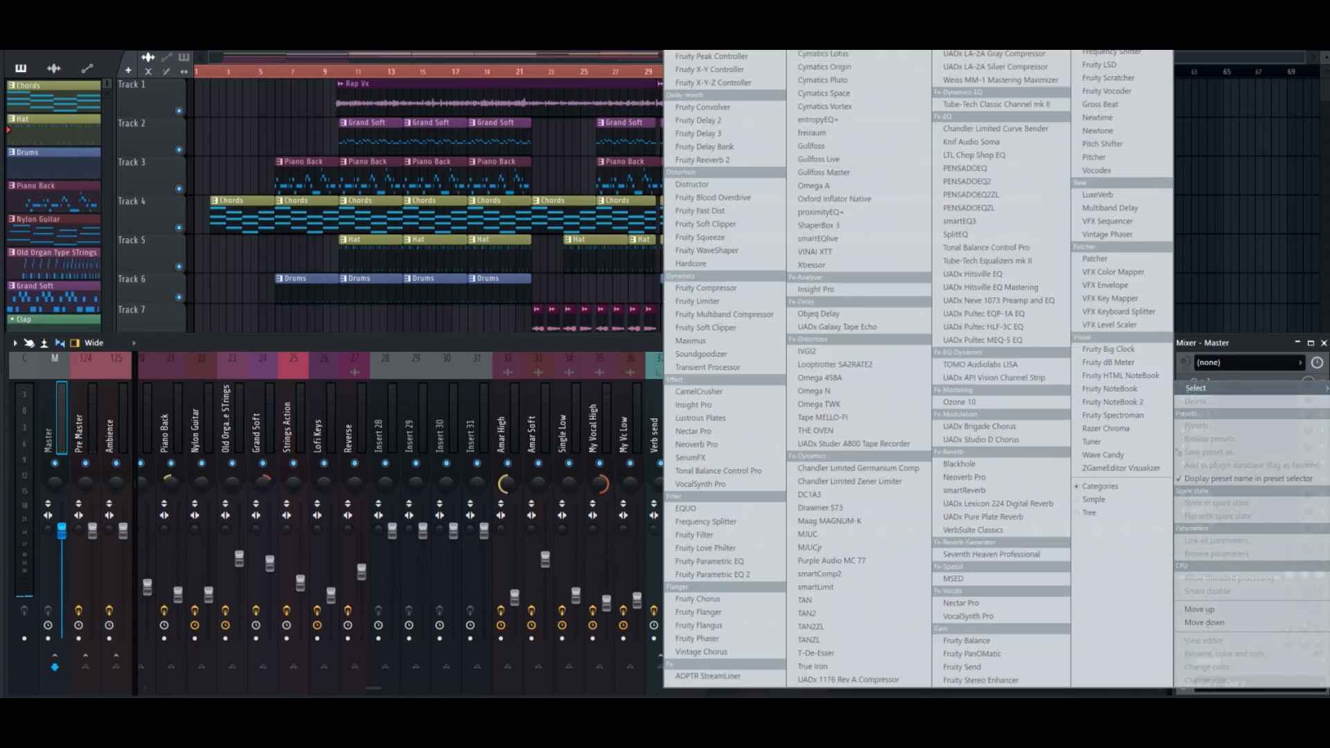
{"action": "left_click", "coordinate": [775, 51]}
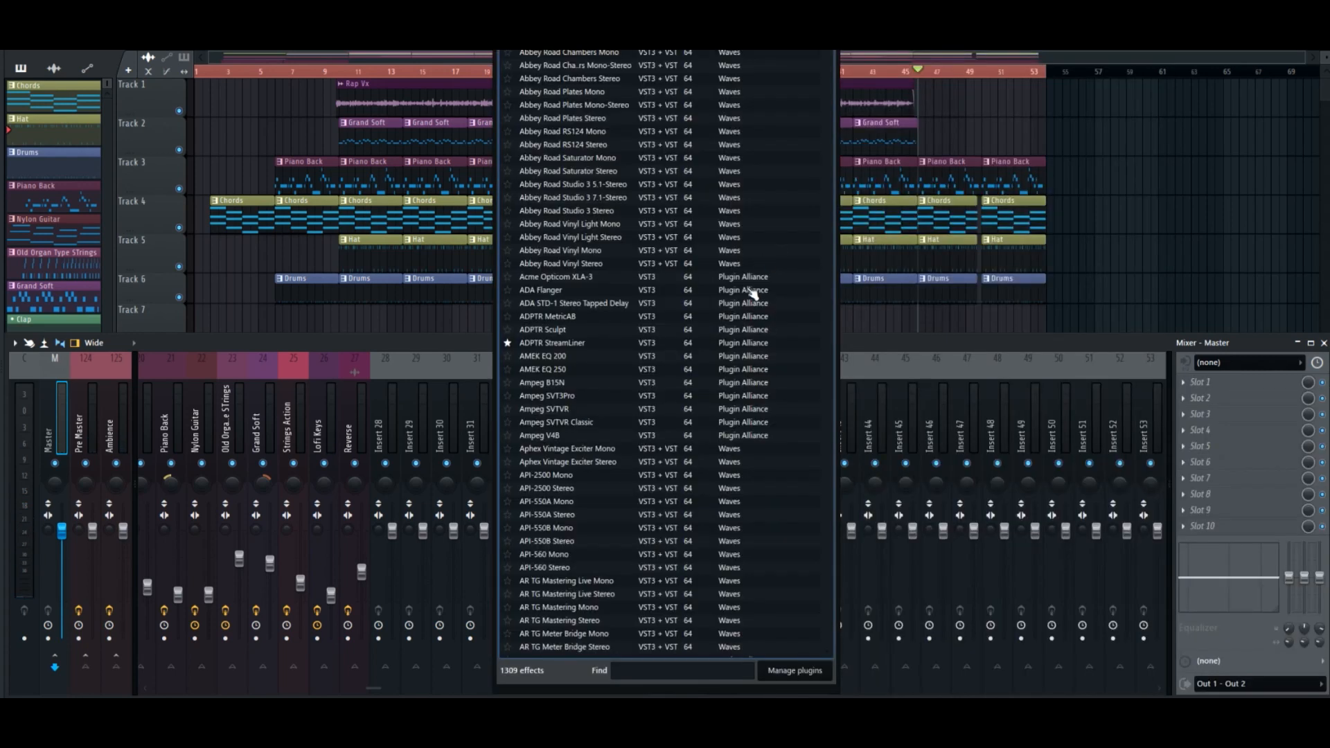
{"action": "type", "text": "pro"}
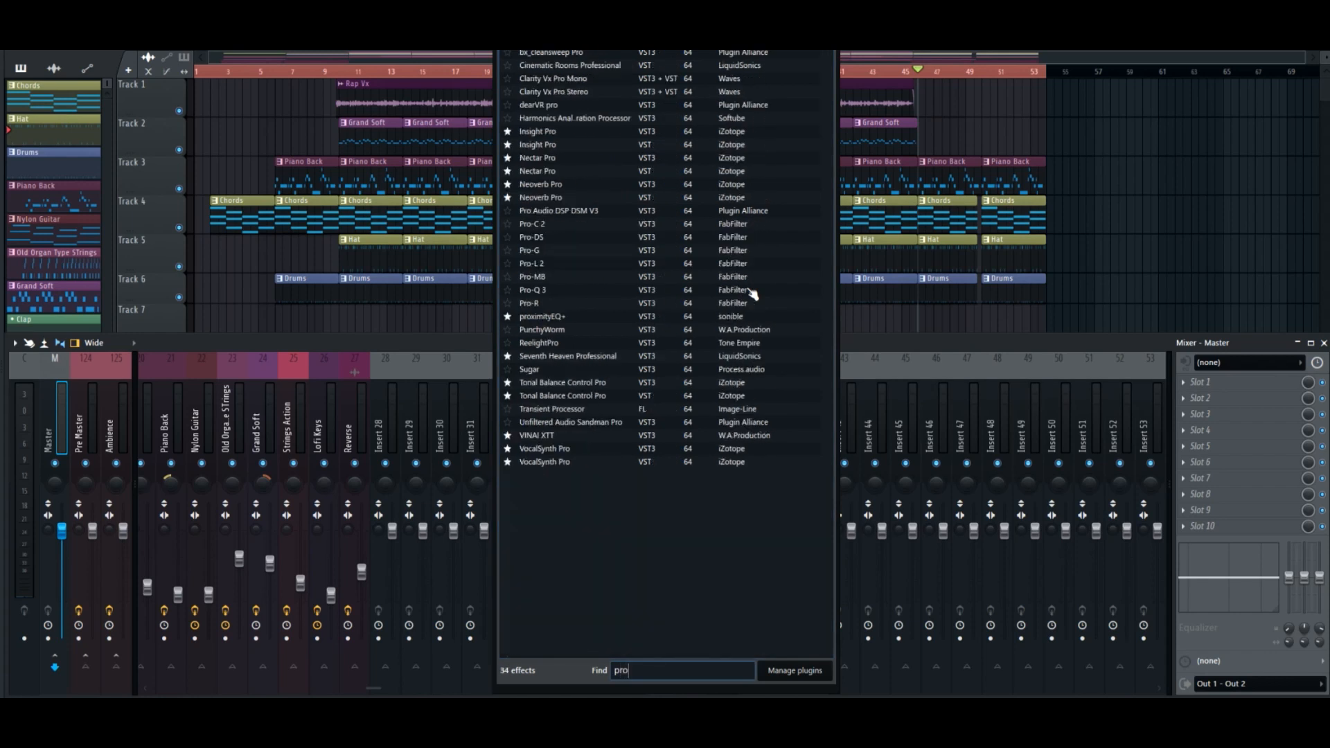
{"action": "double_click", "coordinate": [575, 291]}
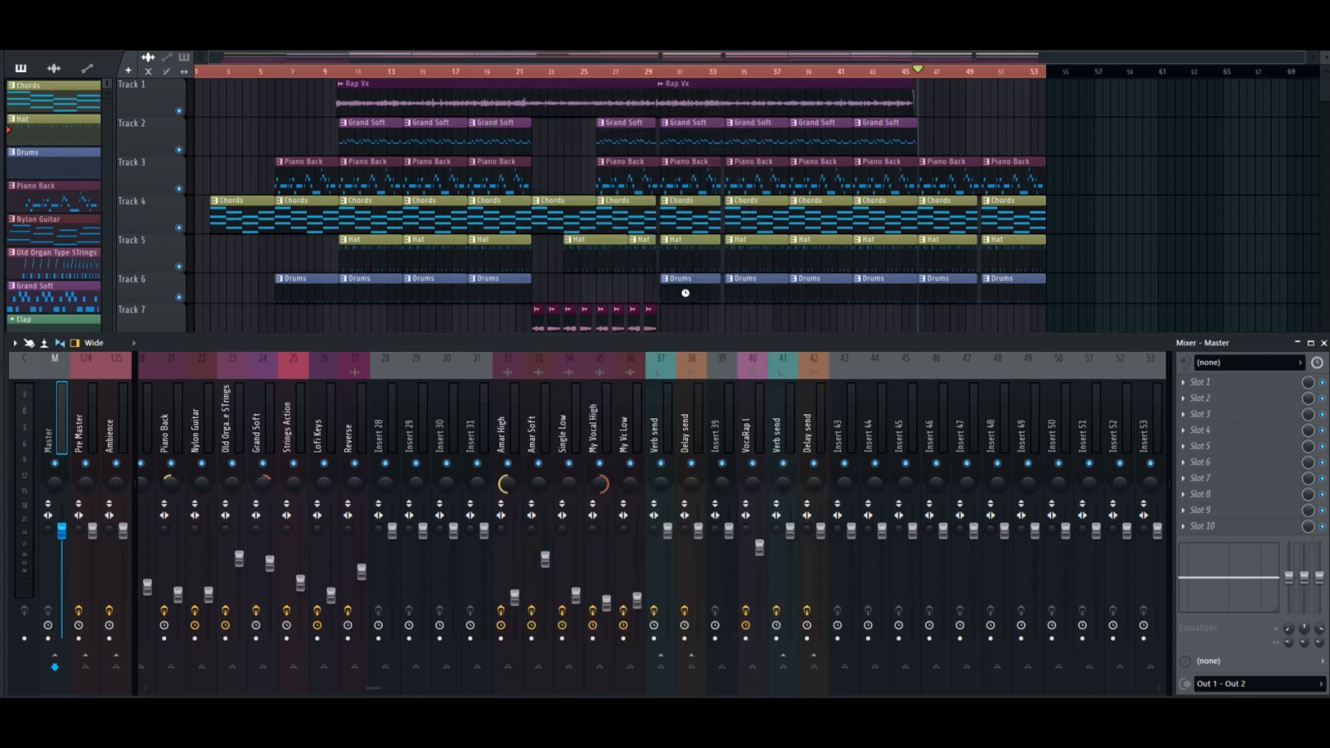
{"action": "left_click_drag", "start_coordinate": [694, 144], "coordinate": [698, 145]}
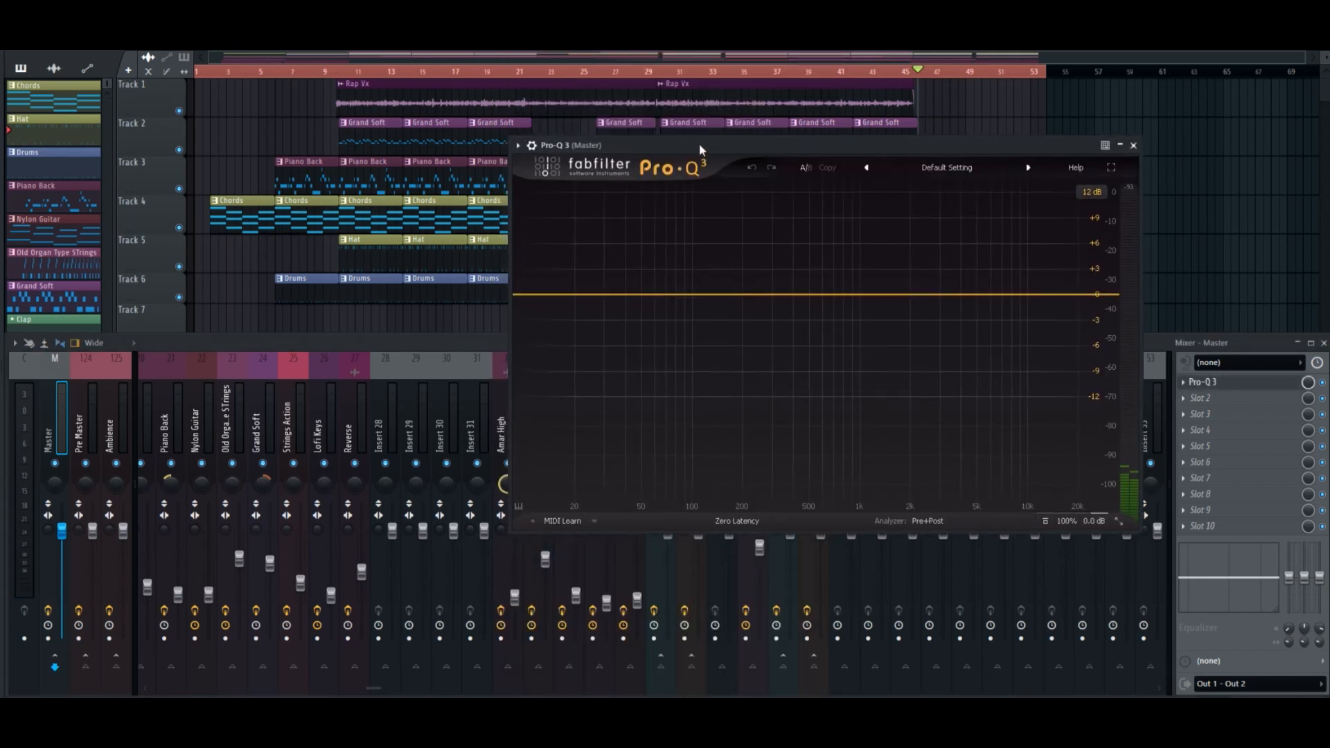
Add an 18 dB/oct low-cut band at about 15 Hz in Pro-Q 3 and restrict it to the Side signal.
{"action": "left_click", "coordinate": [544, 295]}
{"action": "left_click_drag", "start_coordinate": [544, 297], "coordinate": [553, 296]}
{"action": "left_click", "coordinate": [552, 296], "text": "alt+shift"}
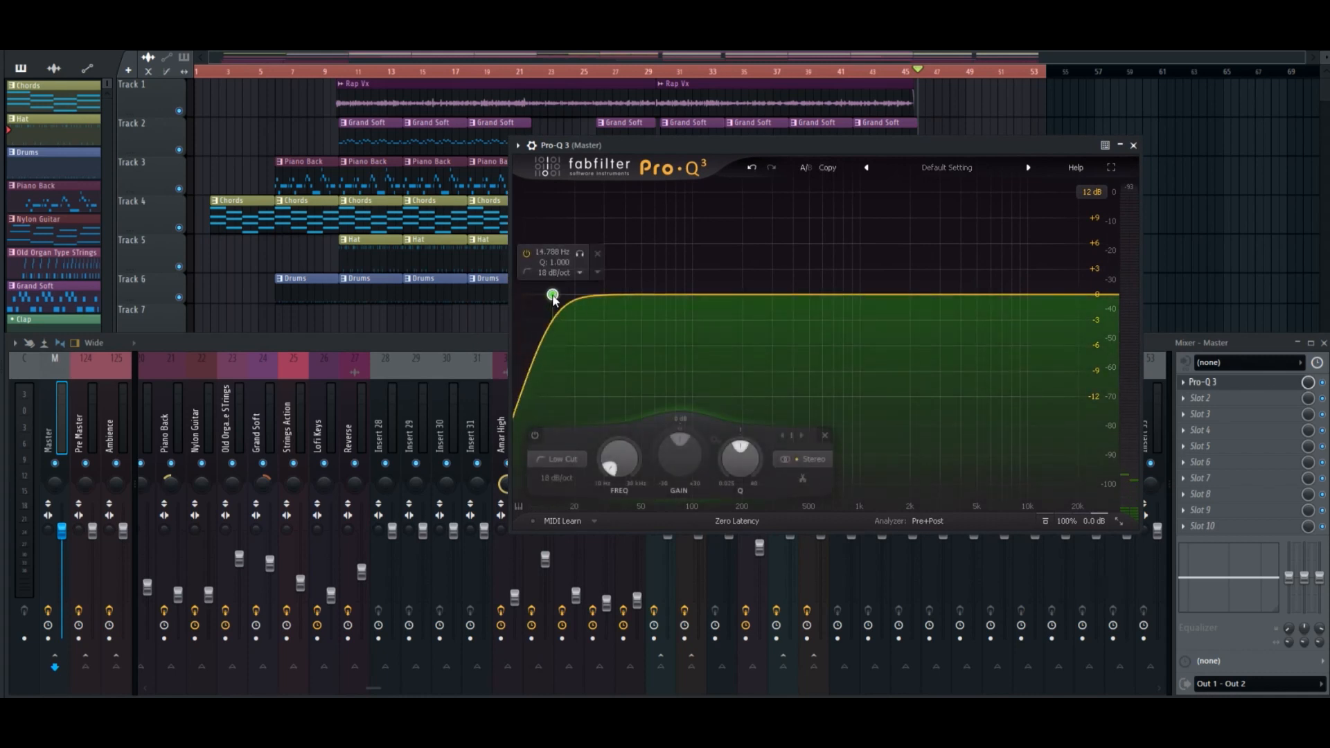
{"action": "left_click", "coordinate": [817, 461]}
{"action": "left_click", "coordinate": [810, 443]}
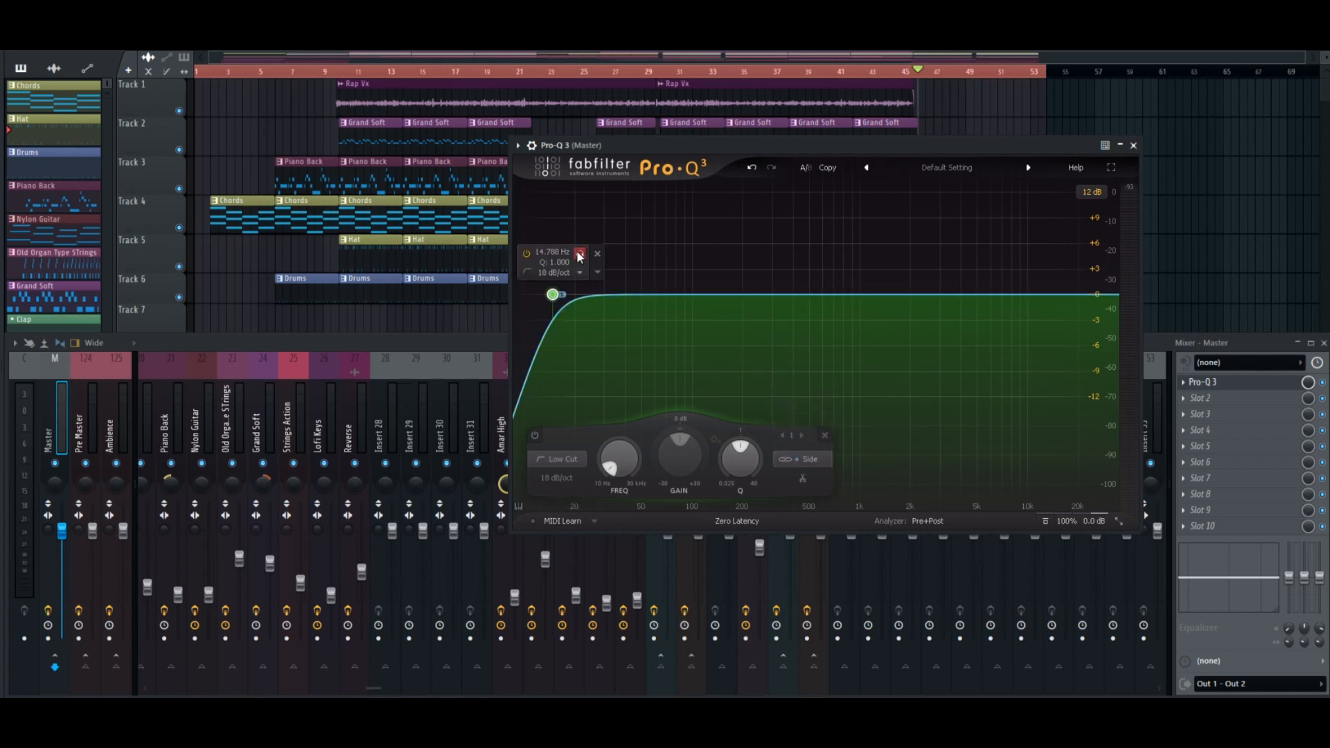
Solo the side low-cut band while raising its cutoff to about 150 Hz, audition it, and close the equalizer.
{"action": "left_click", "coordinate": [580, 255]}
{"action": "left_click_drag", "start_coordinate": [580, 255], "coordinate": [589, 256]}
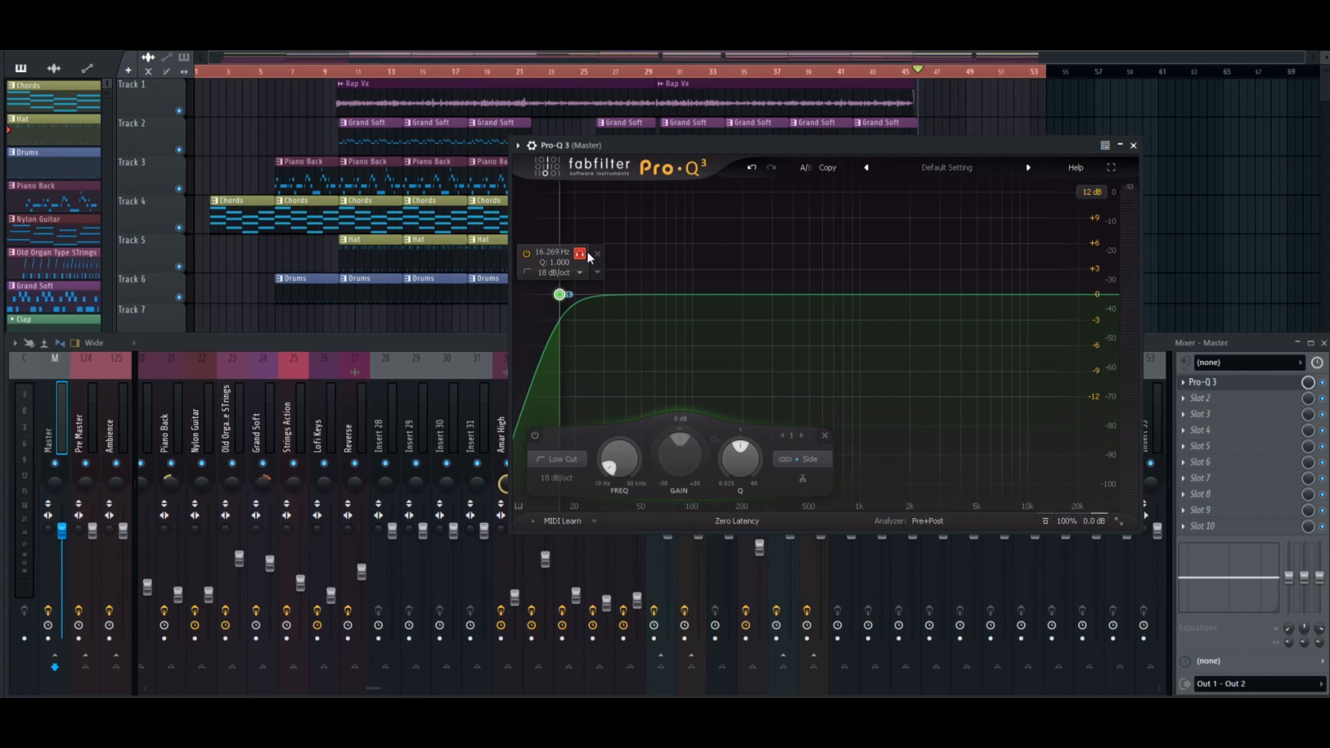
{"action": "left_click_drag", "start_coordinate": [588, 251], "coordinate": [749, 245]}
{"action": "key", "text": "space"}
{"action": "key", "text": "space"}
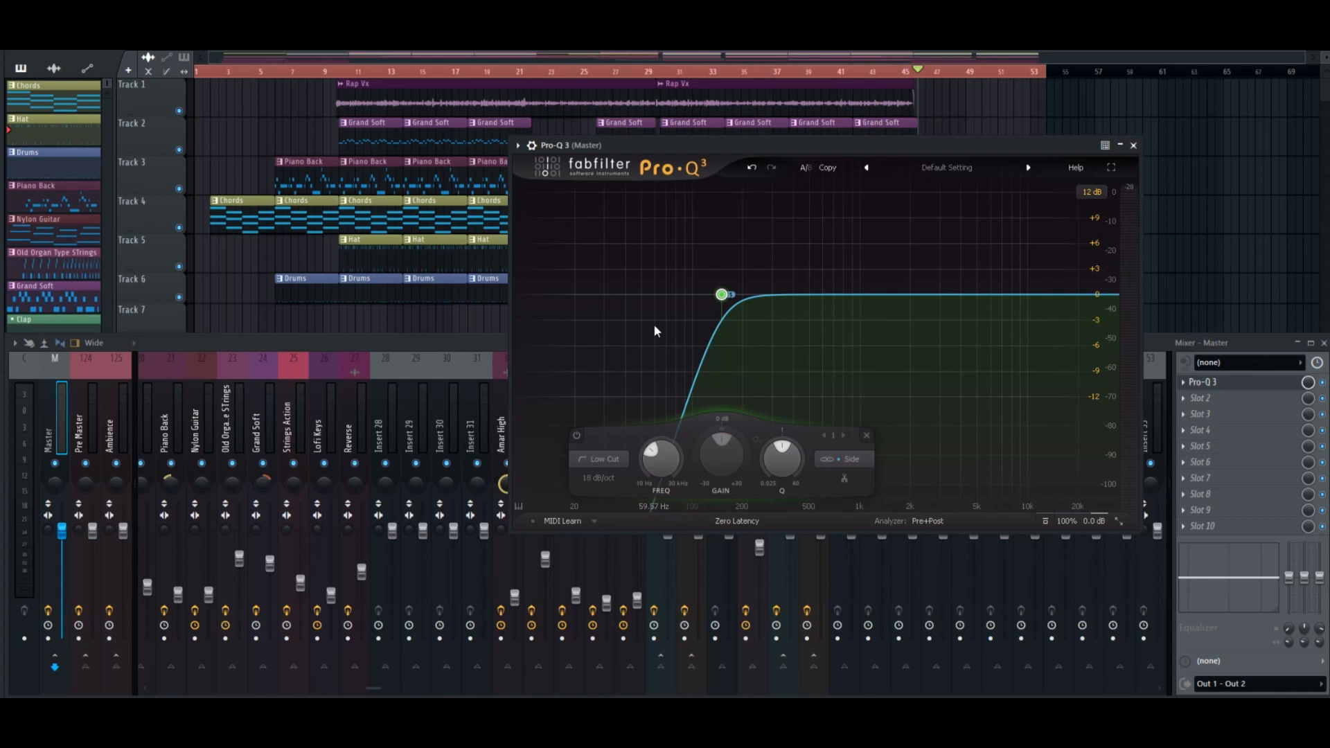
{"action": "mouse_move", "coordinate": [759, 293]}
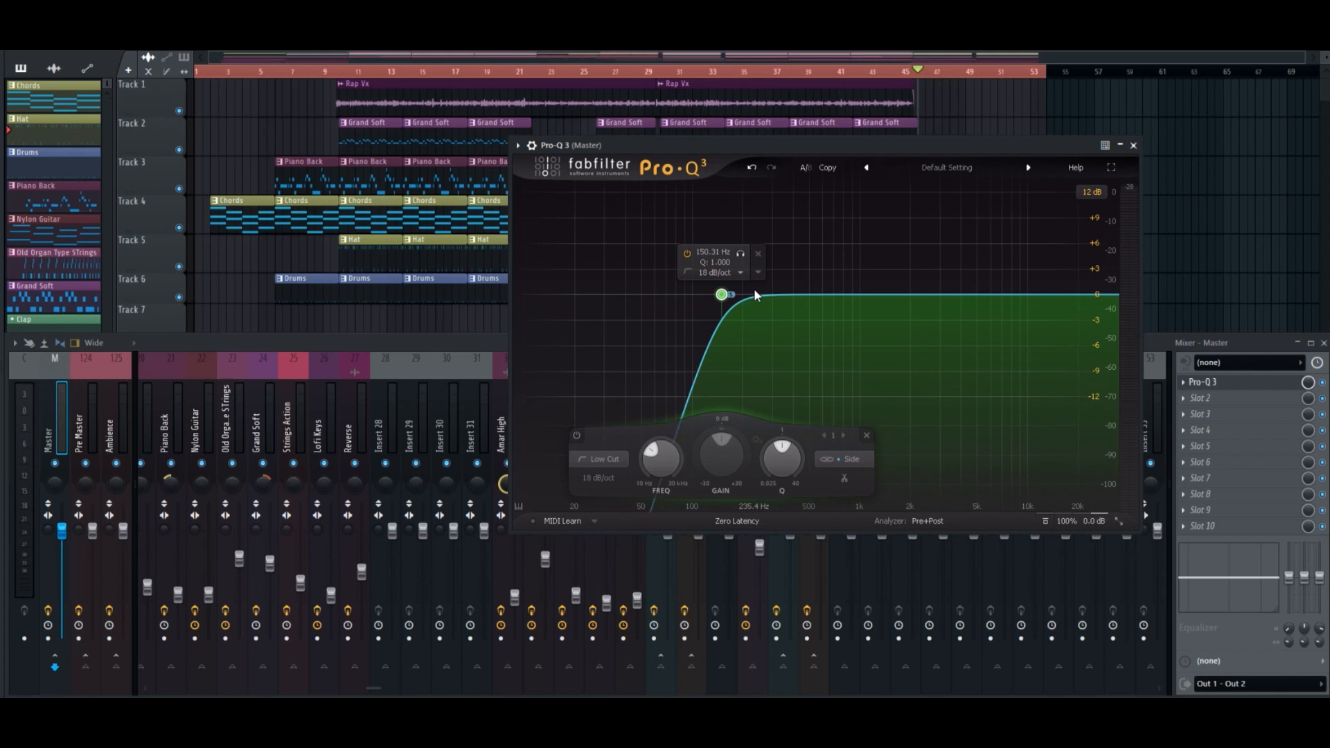
{"action": "left_click", "coordinate": [1133, 145]}
{"action": "left_click", "coordinate": [1208, 383]}
{"action": "left_click", "coordinate": [1208, 383]}
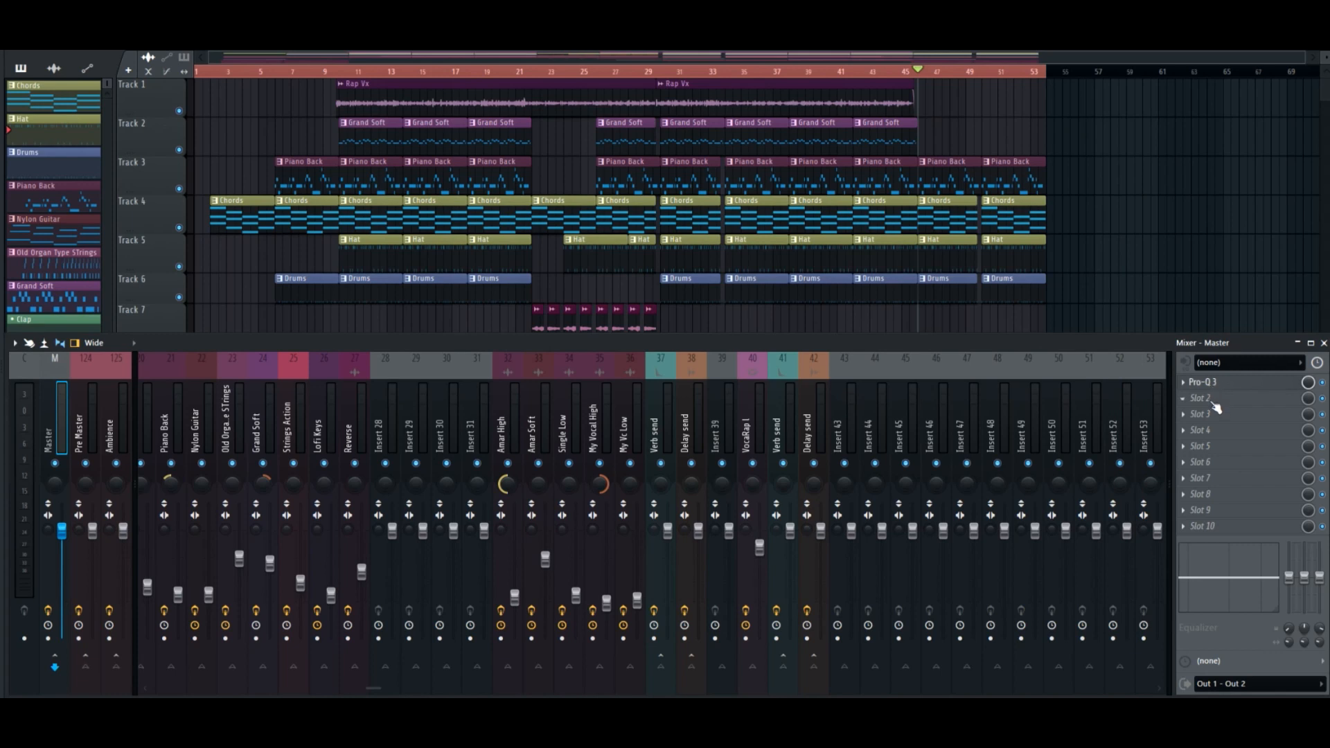
Load the Vertigo VSC-2 compressor in the master's second effect slot and move its window over the playlist.
{"action": "left_click", "coordinate": [1216, 409]}
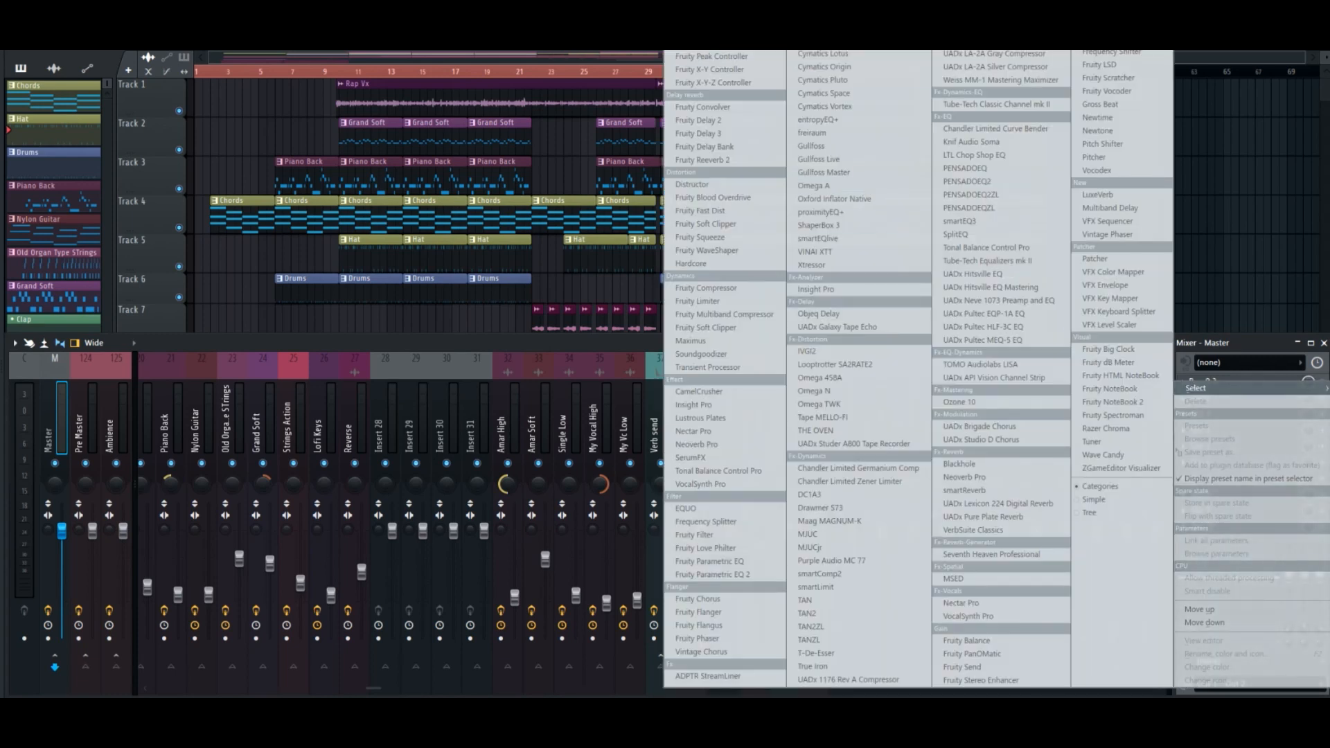
{"action": "left_click", "coordinate": [827, 166]}
{"action": "type", "text": "ve"}
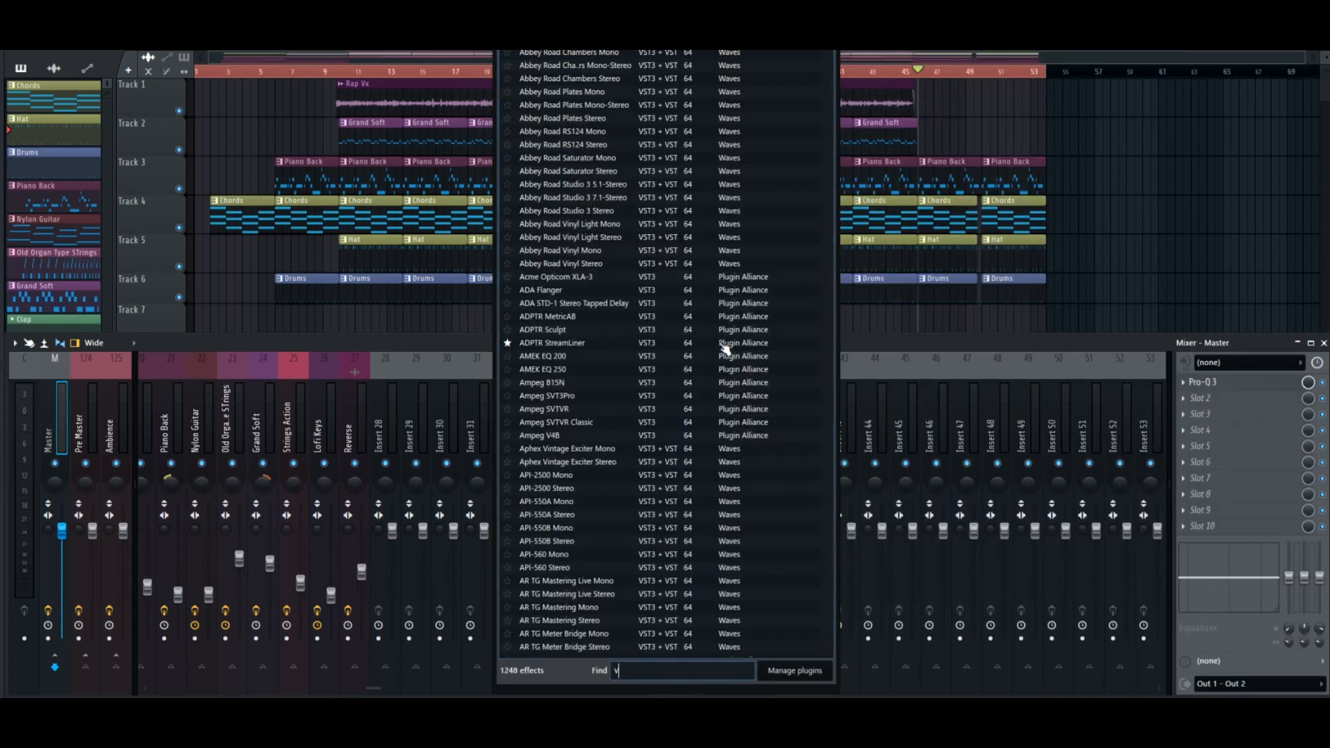
{"action": "type", "text": "rti"}
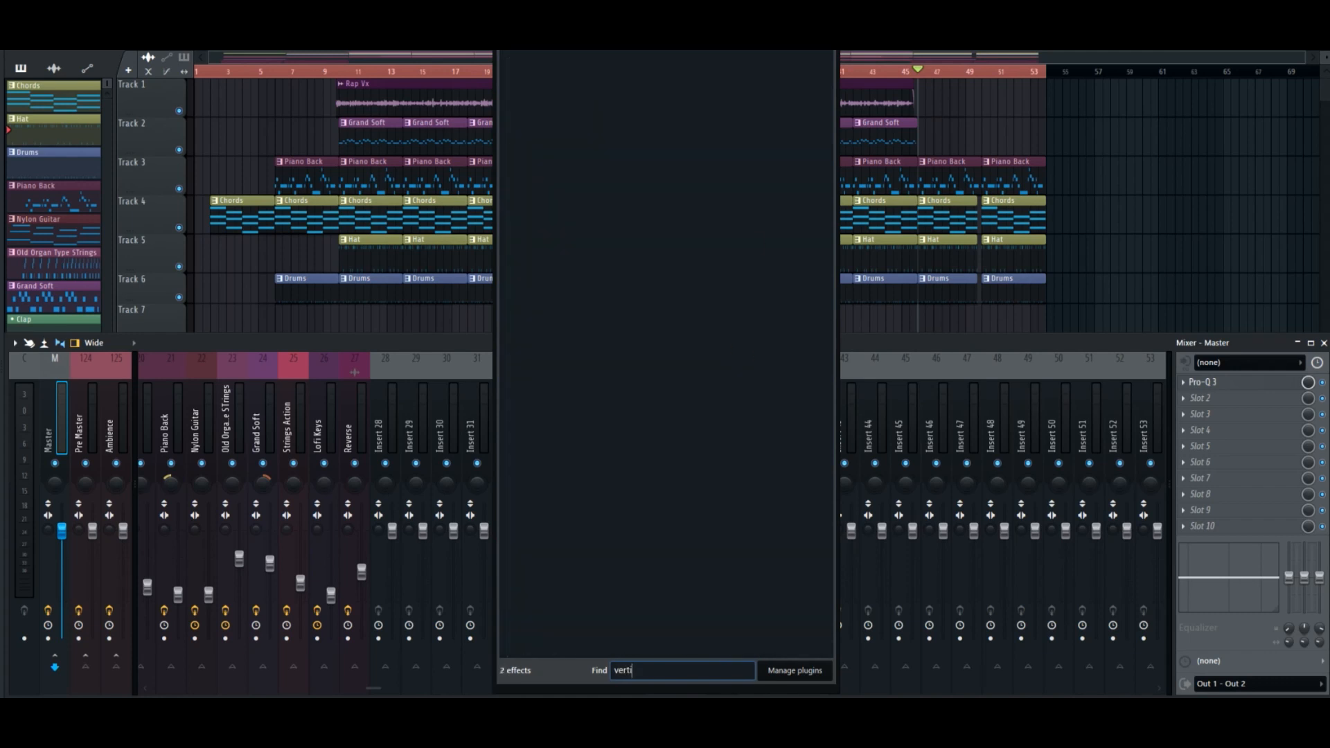
{"action": "double_click", "coordinate": [617, 141]}
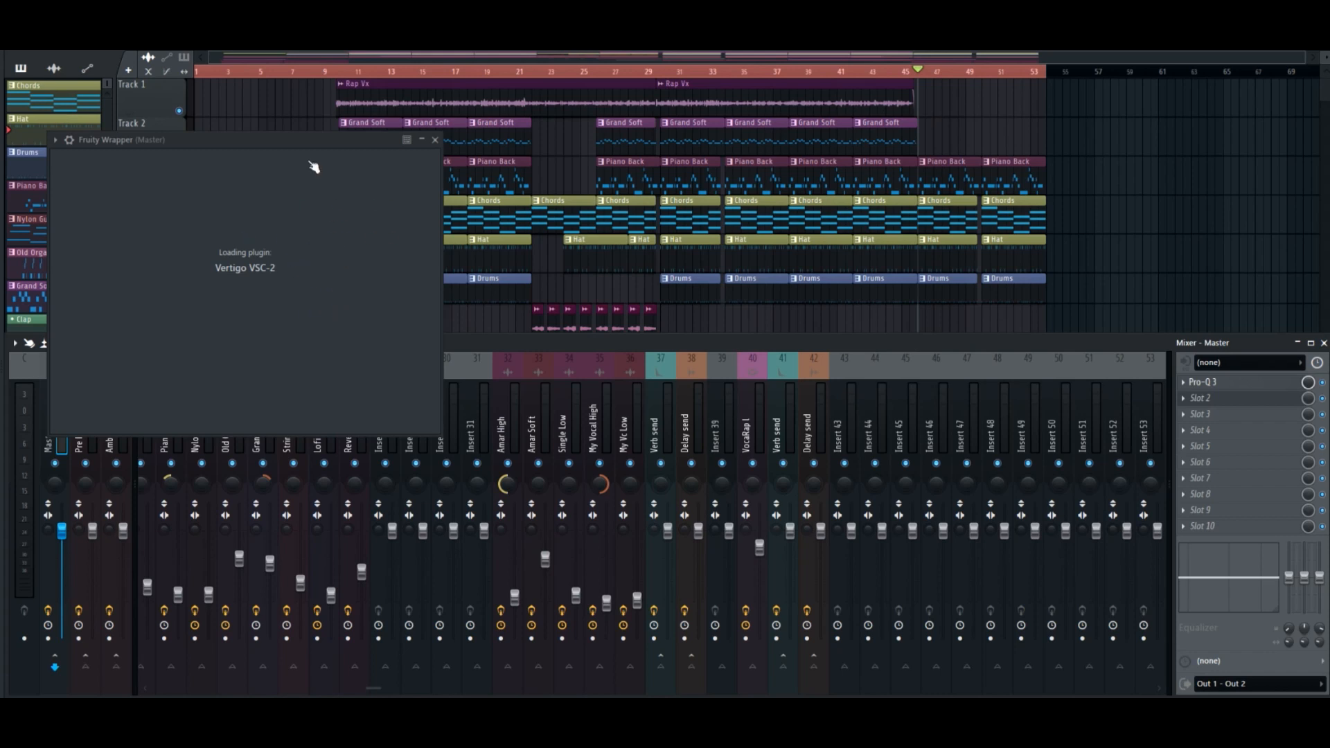
{"action": "left_click_drag", "start_coordinate": [309, 157], "coordinate": [588, 176]}
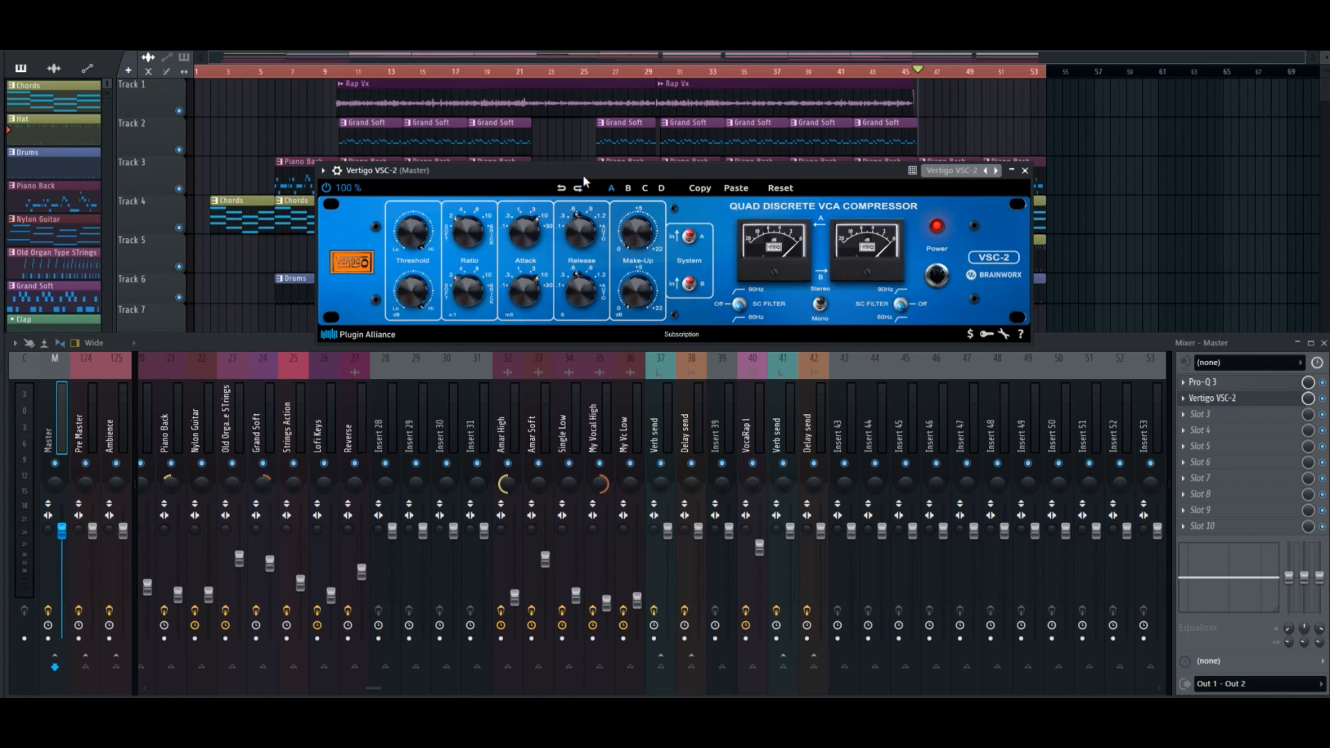
{"action": "left_click_drag", "start_coordinate": [583, 175], "coordinate": [598, 182]}
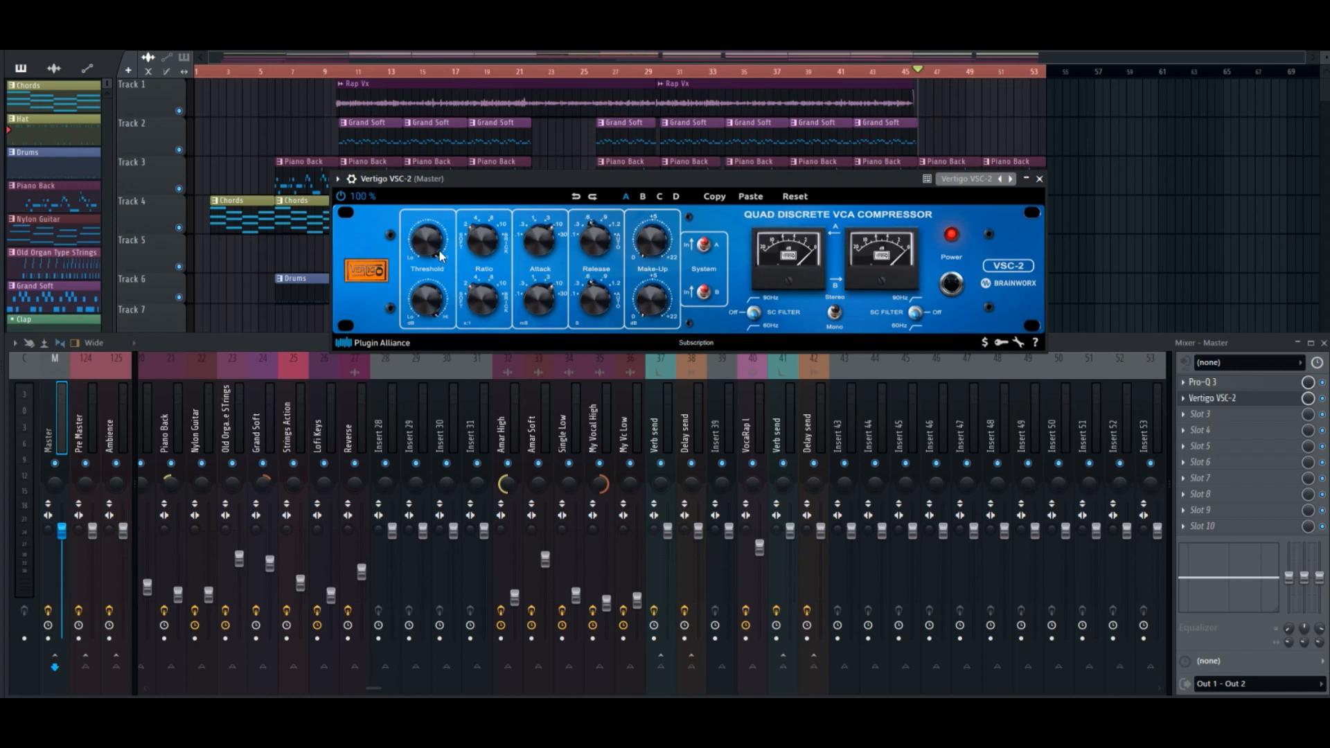
Adjust the VSC-2's first-channel threshold while the song plays, close the compressor and bypass it.
{"action": "key", "text": "space"}
{"action": "mouse_move", "coordinate": [438, 254]}
{"action": "left_click_drag", "start_coordinate": [438, 254], "coordinate": [442, 270]}
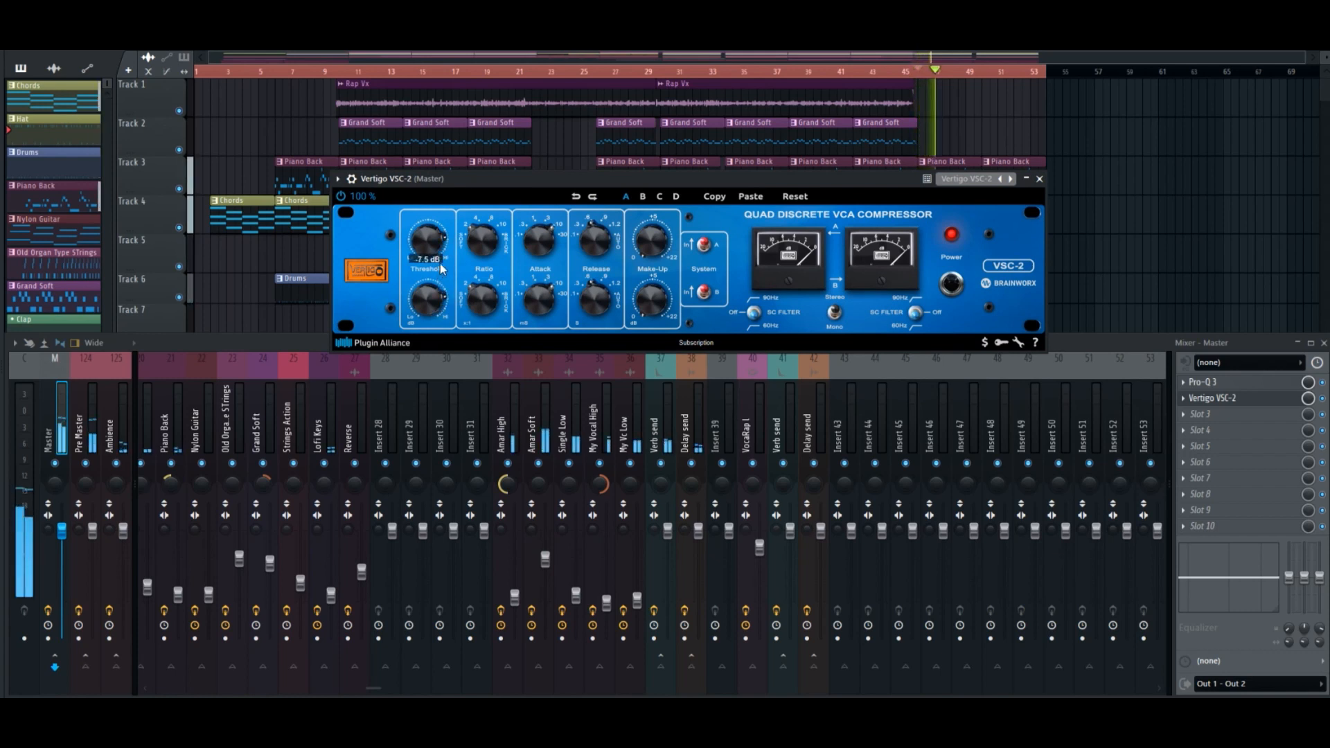
{"action": "left_click_drag", "start_coordinate": [447, 251], "coordinate": [438, 271]}
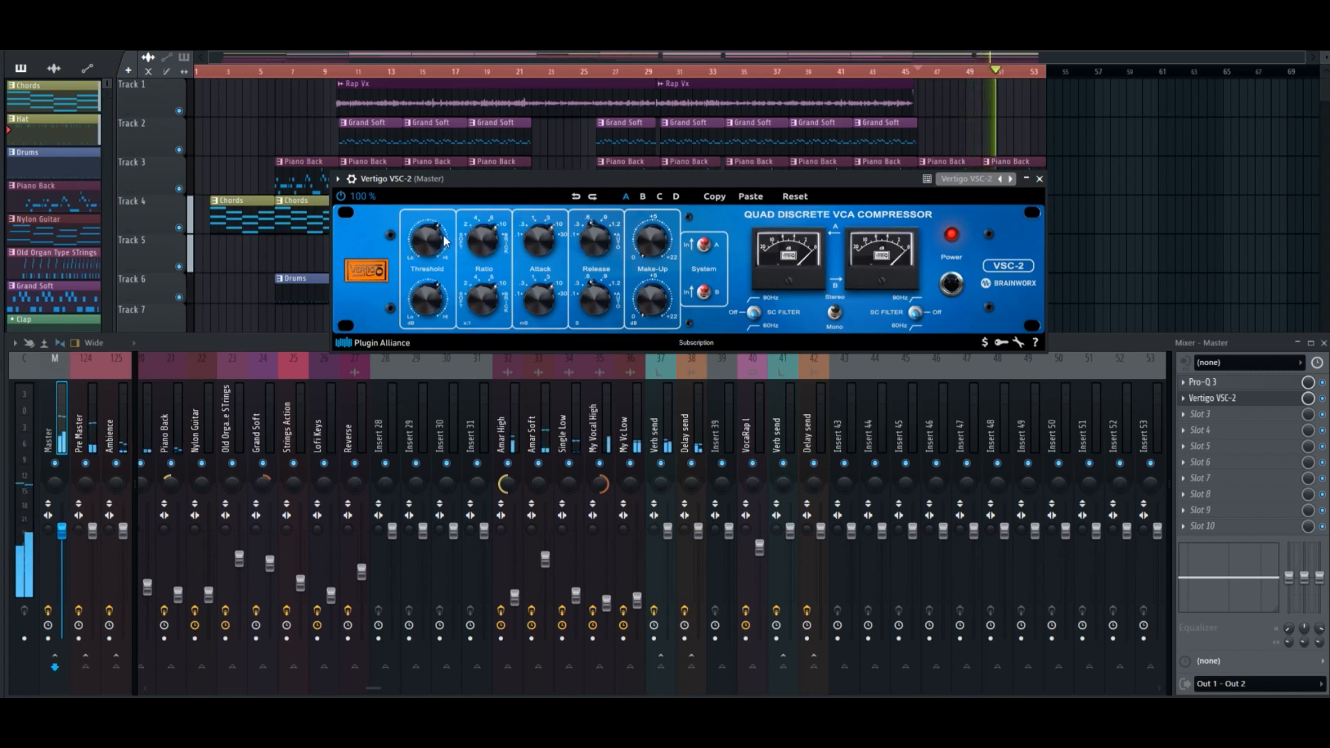
{"action": "left_click_drag", "start_coordinate": [422, 243], "coordinate": [425, 259]}
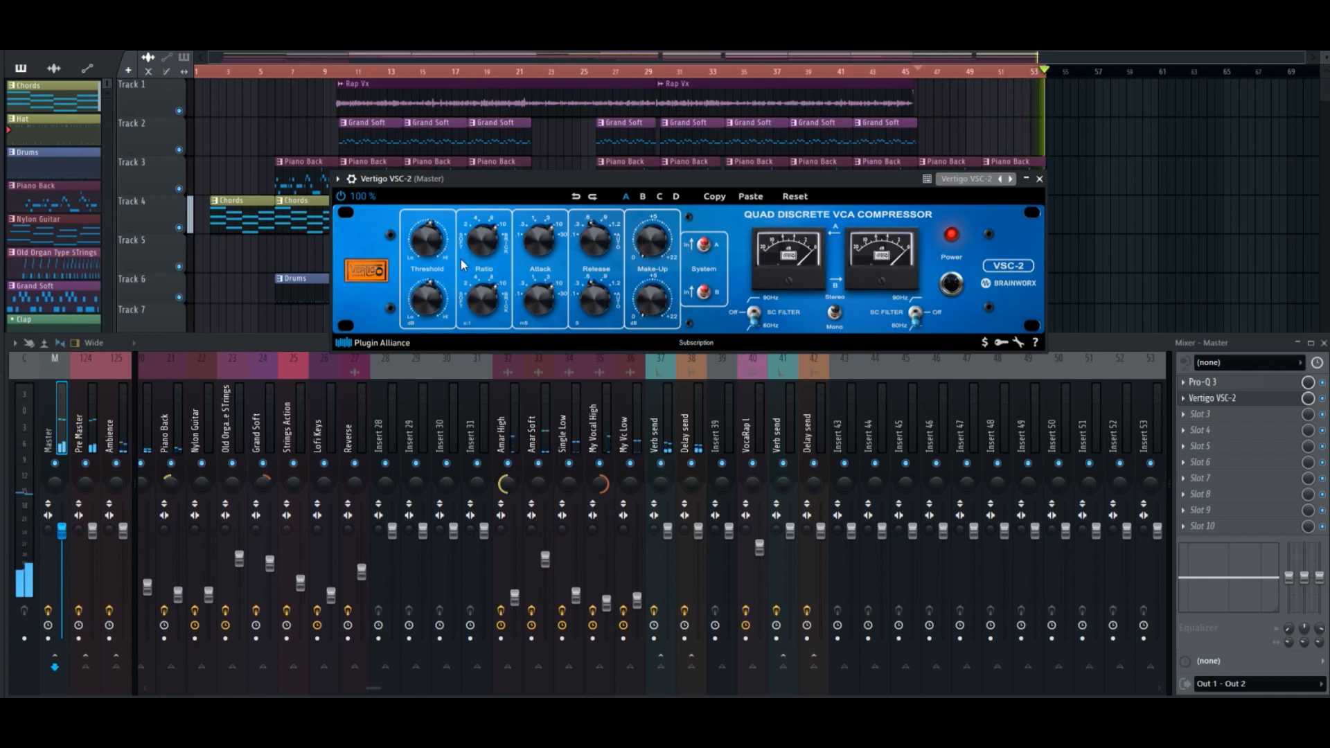
{"action": "mouse_move", "coordinate": [494, 323]}
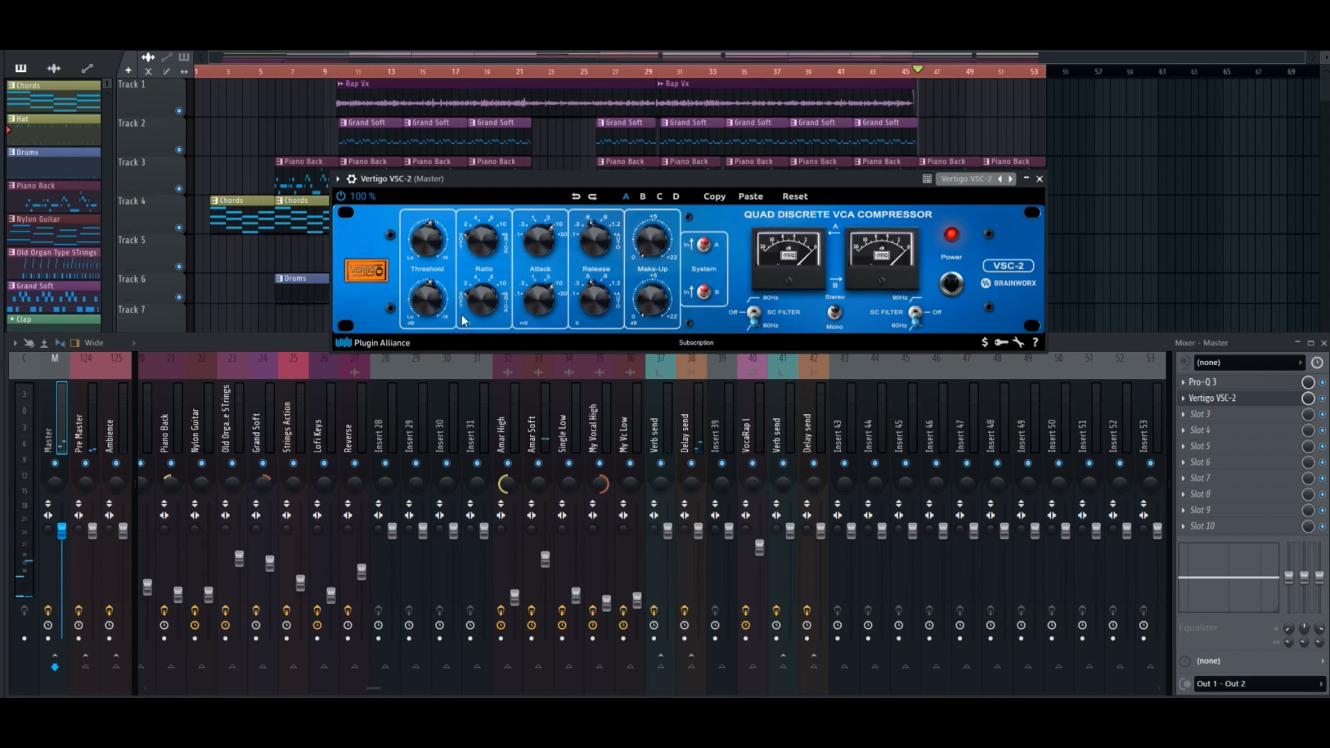
{"action": "left_click", "coordinate": [499, 307]}
{"action": "left_click", "coordinate": [1039, 179]}
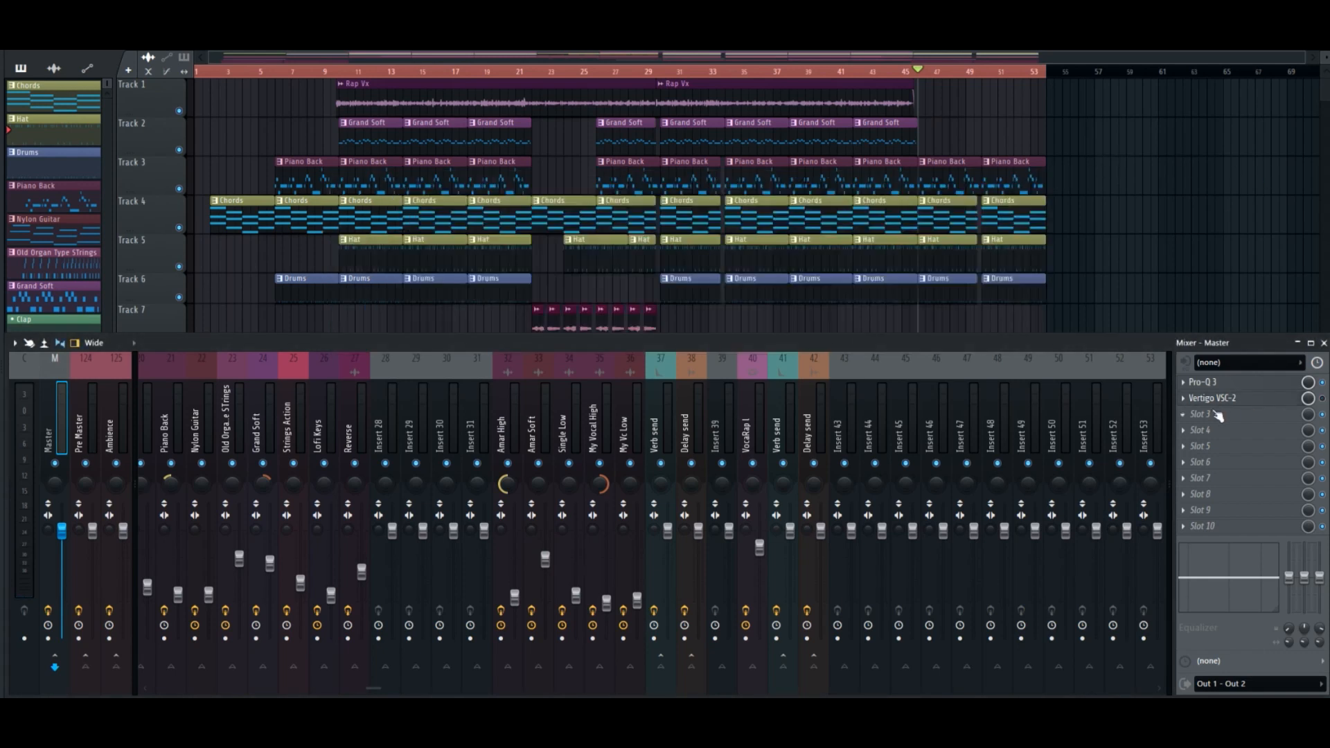
Search the effects for ssl and load SSLGChannel Stereo in the master's third slot.
{"action": "left_click", "coordinate": [1191, 413]}
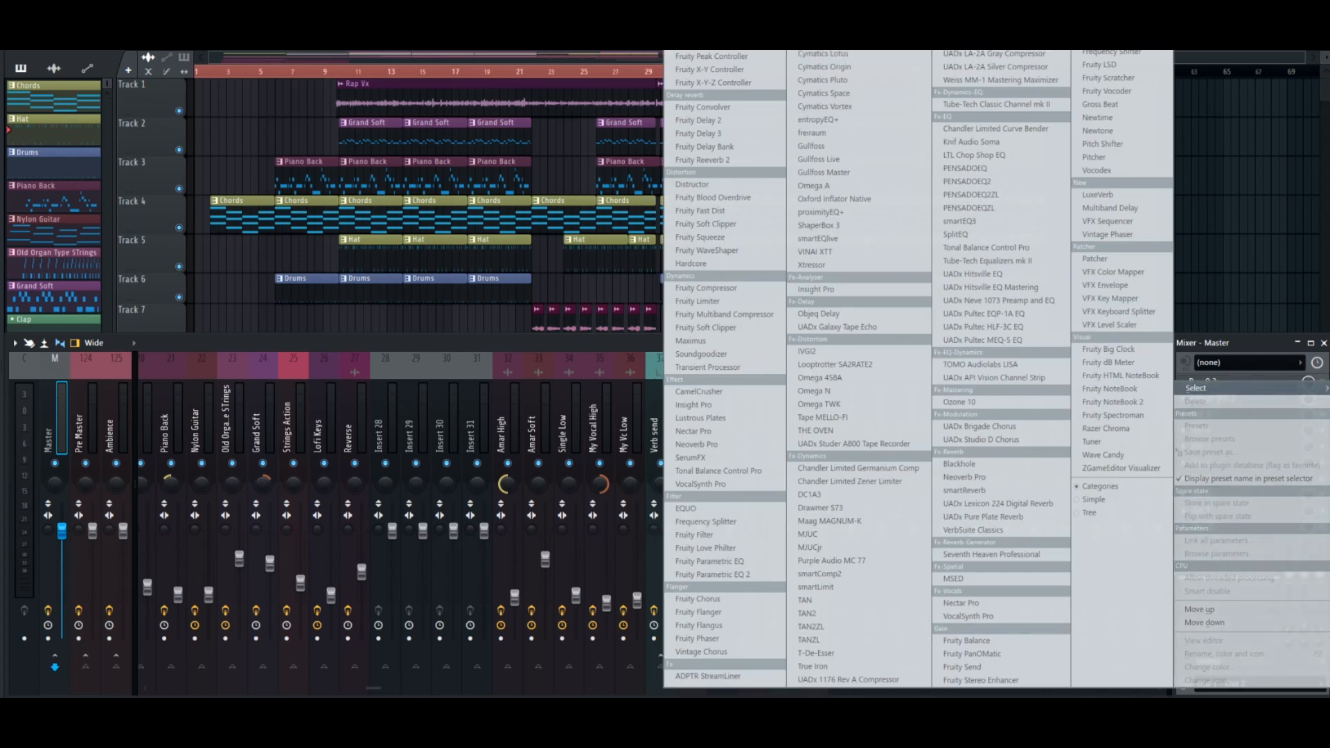
{"action": "key", "text": "Escape"}
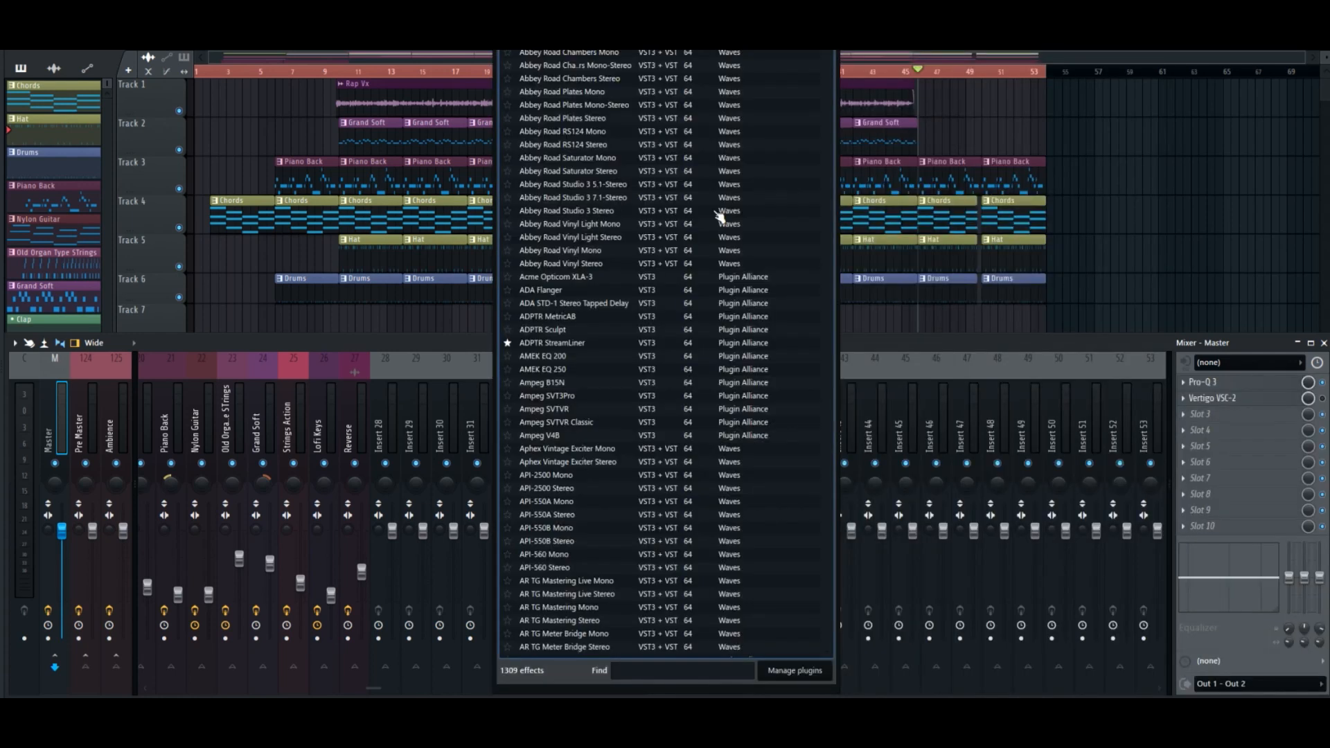
{"action": "type", "text": "ssl"}
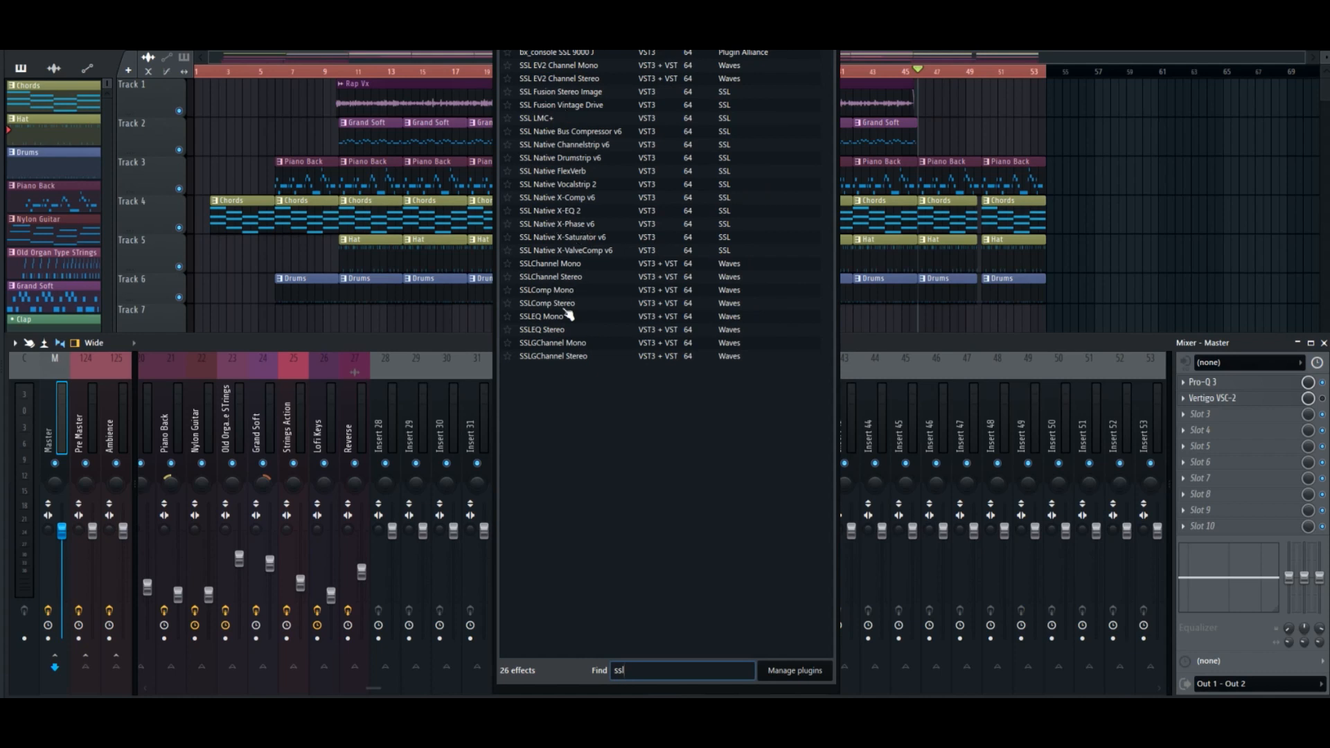
{"action": "double_click", "coordinate": [575, 357]}
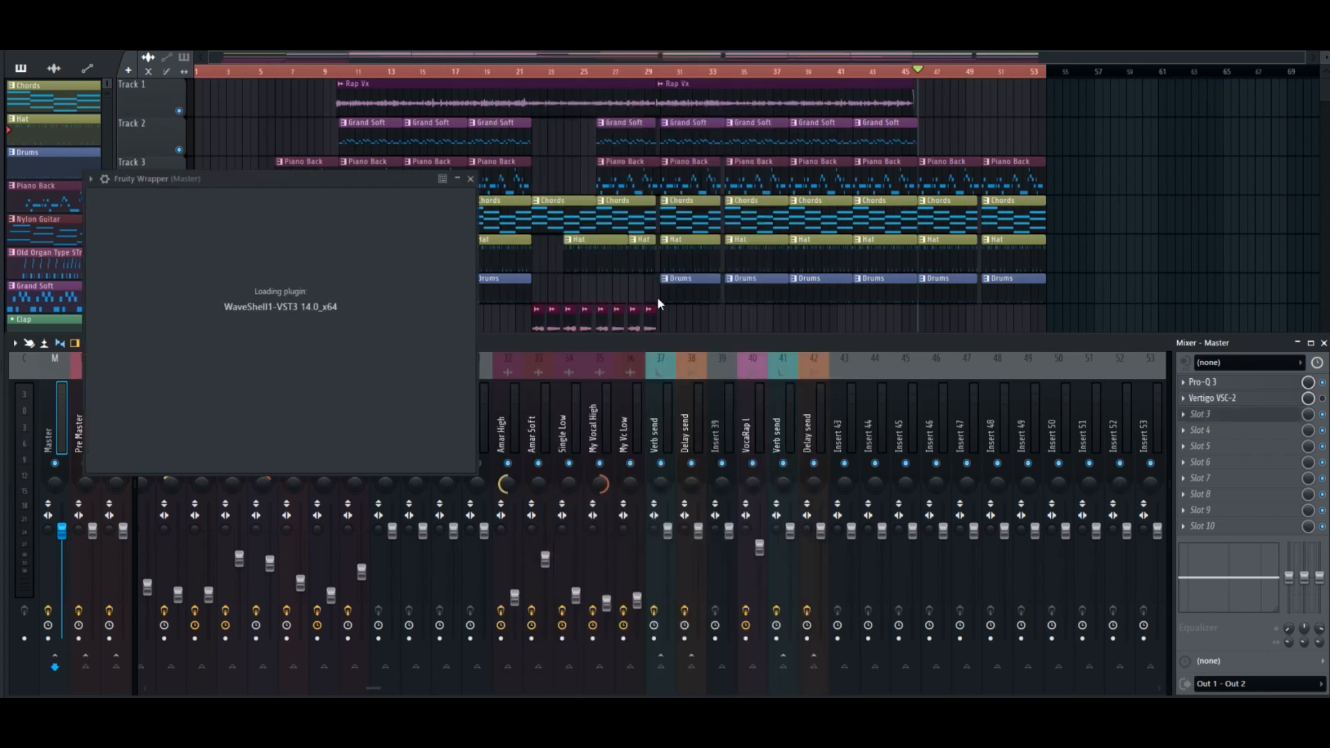
Replace the effect in the master's third slot with SSLComp Stereo and move its window clear of the playlist's start.
{"action": "right_click", "coordinate": [1193, 415]}
{"action": "mouse_move", "coordinate": [1207, 386]}
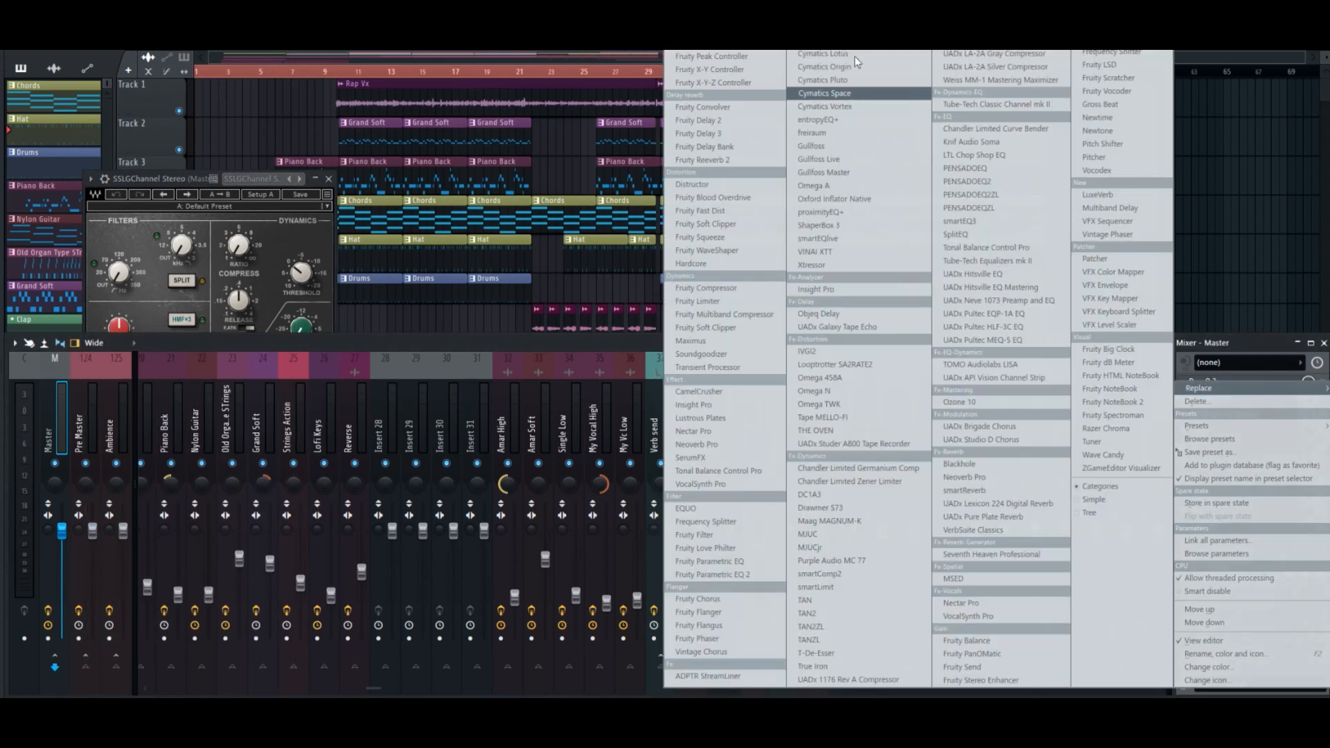
{"action": "left_click", "coordinate": [700, 10]}
{"action": "type", "text": "ssl"}
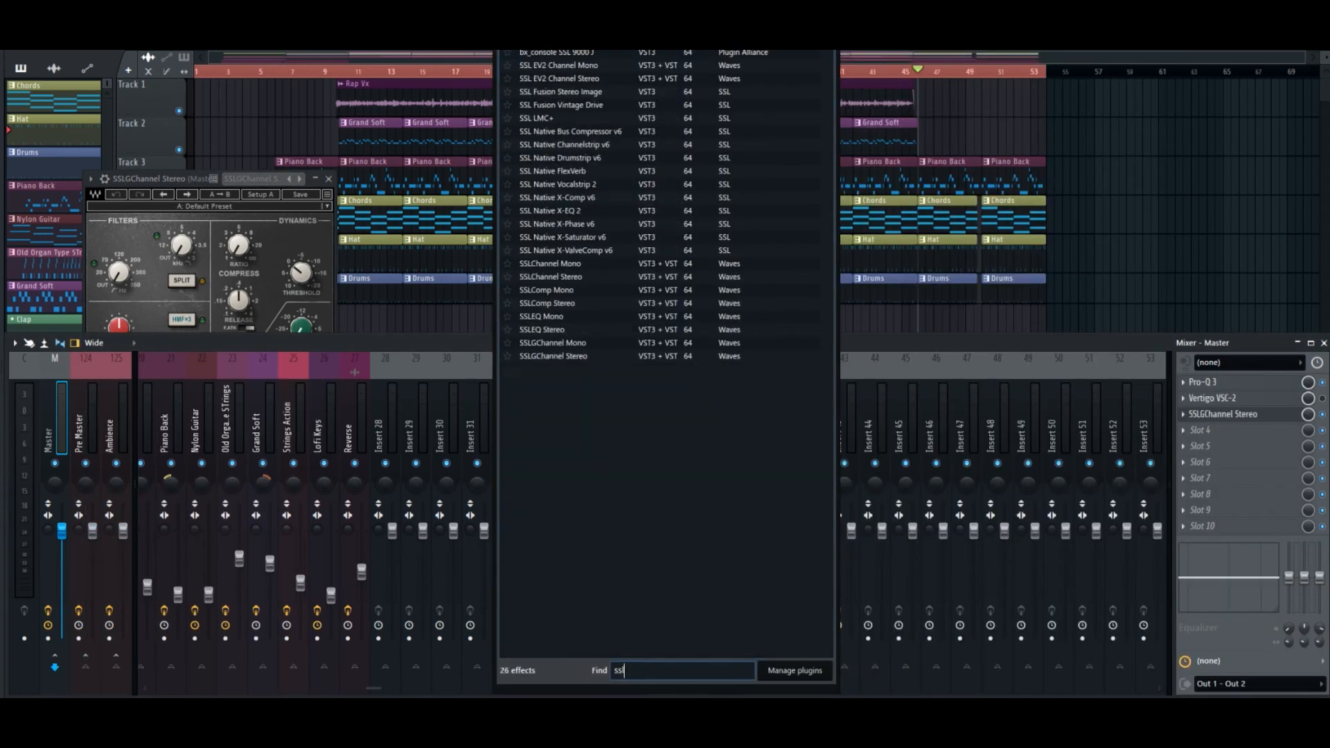
{"action": "left_click_drag", "start_coordinate": [704, 4], "coordinate": [710, 48]}
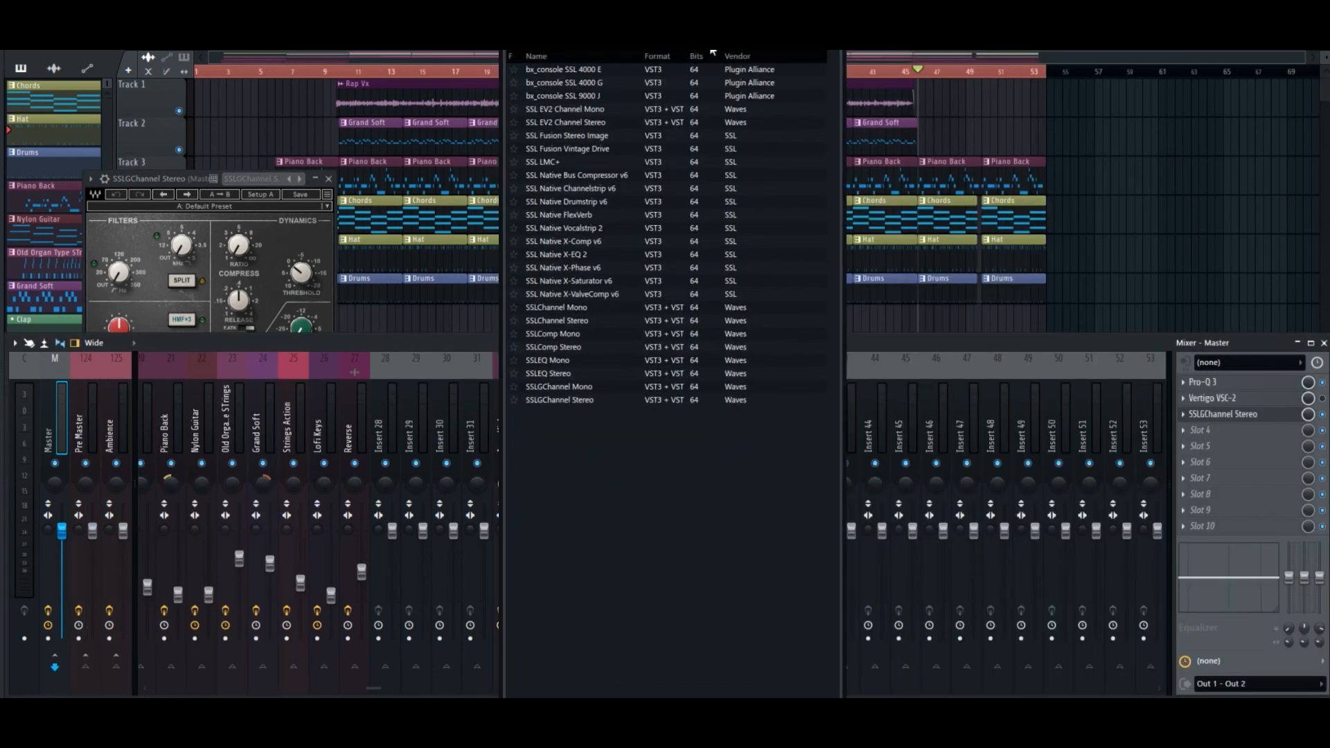
{"action": "double_click", "coordinate": [571, 360]}
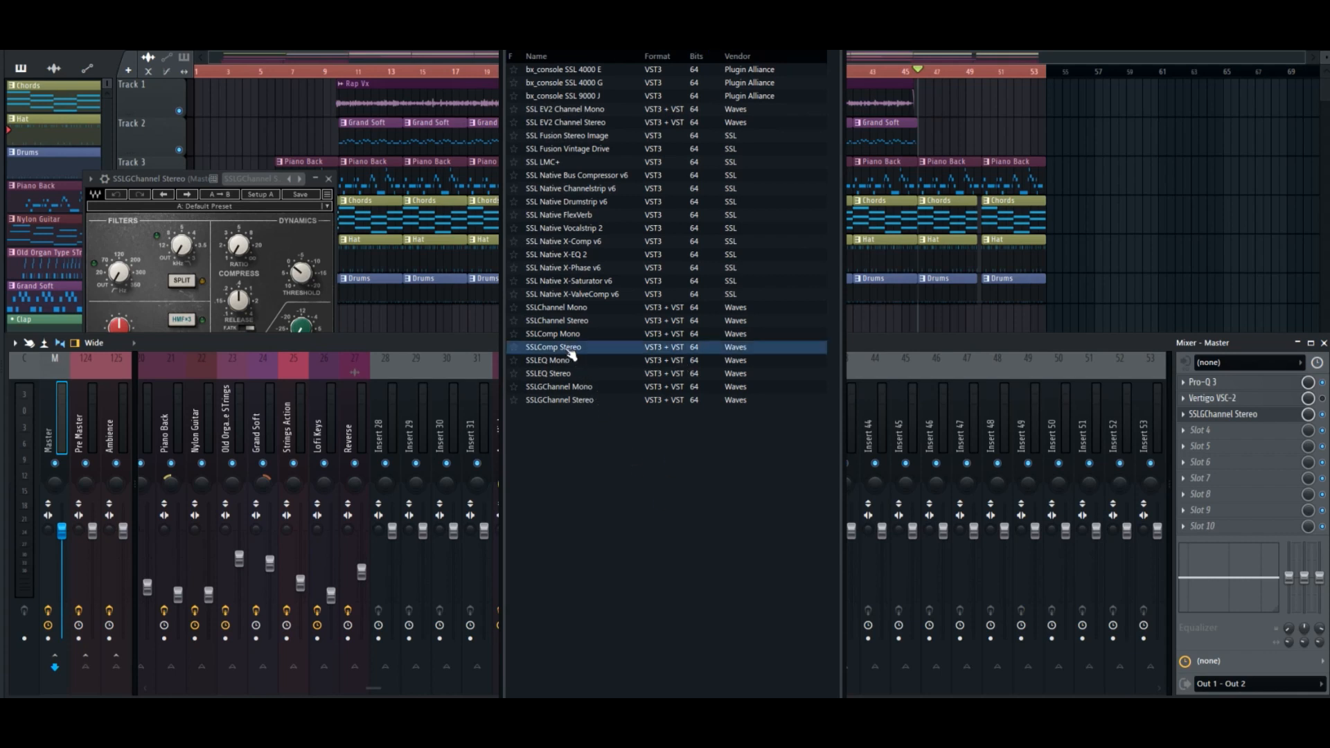
{"action": "left_click_drag", "start_coordinate": [148, 180], "coordinate": [939, 192]}
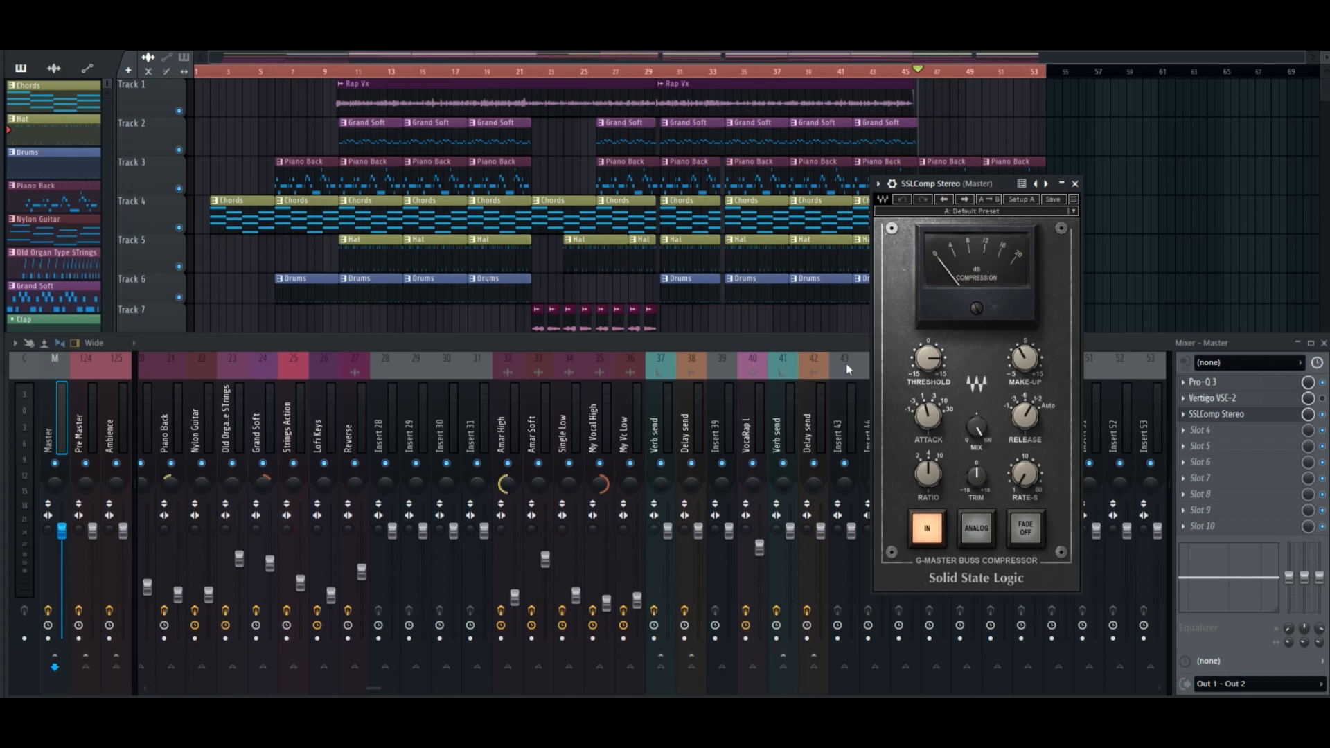
While the song plays, adjust the SSLComp's threshold, attack and release and set its ratio to 2:1.
{"action": "key", "text": "space"}
{"action": "left_click_drag", "start_coordinate": [942, 363], "coordinate": [937, 364]}
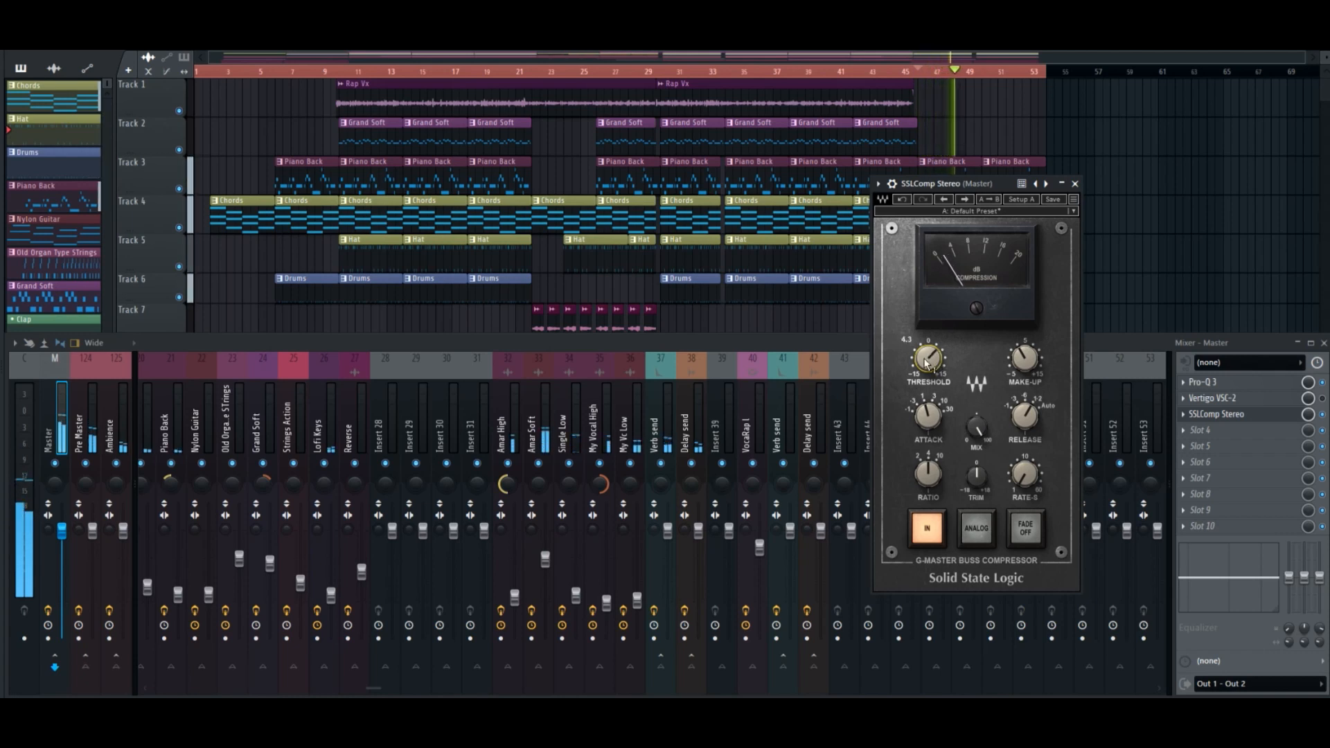
{"action": "left_click_drag", "start_coordinate": [930, 413], "coordinate": [926, 414]}
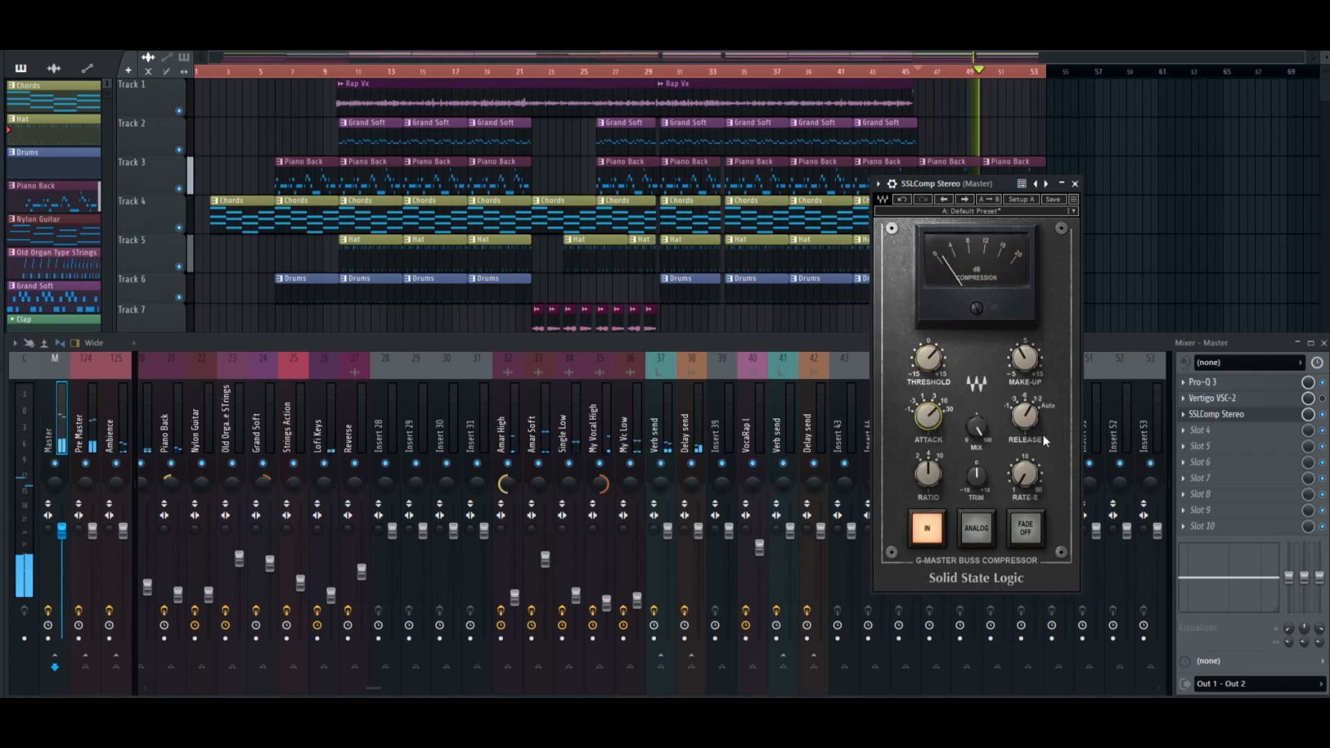
{"action": "mouse_move", "coordinate": [1027, 419]}
{"action": "left_mouse_down"}
{"action": "mouse_move", "coordinate": [1027, 433]}
{"action": "mouse_move", "coordinate": [1025, 401]}
{"action": "left_mouse_up"}
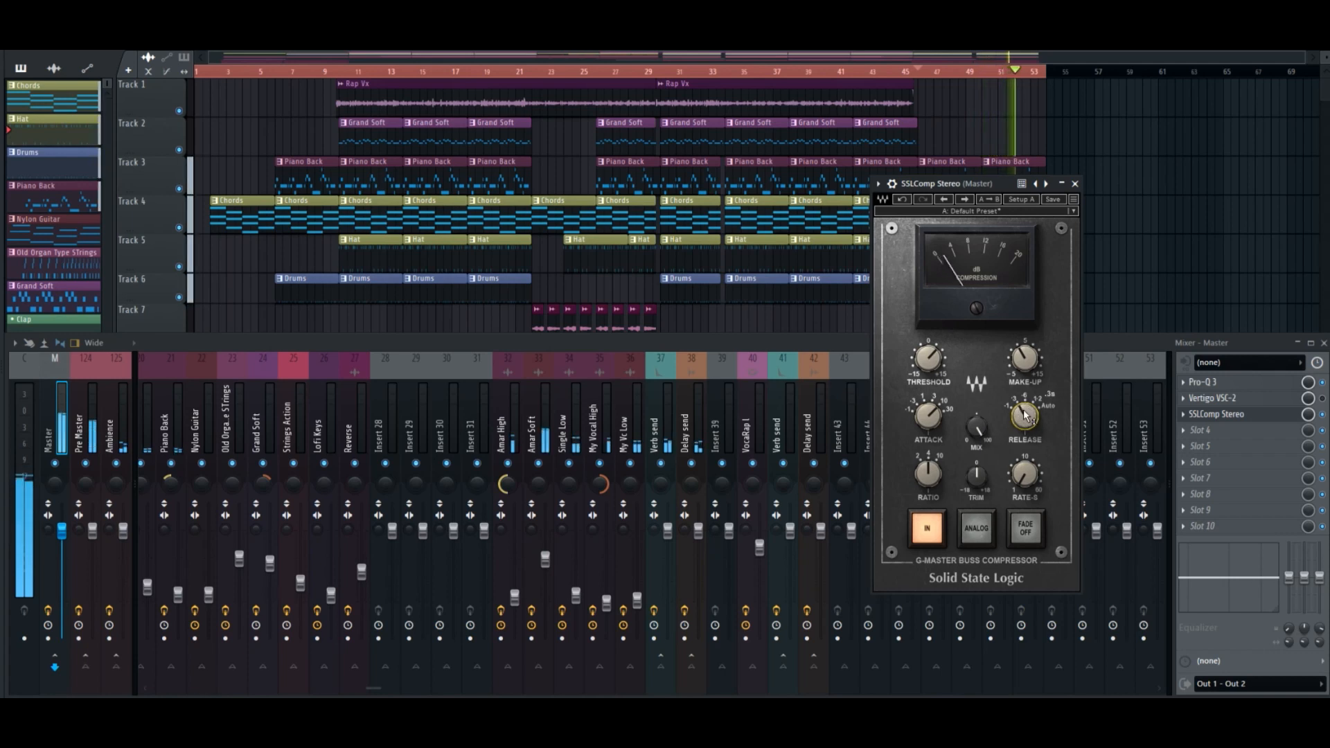
{"action": "left_click_drag", "start_coordinate": [928, 358], "coordinate": [928, 353]}
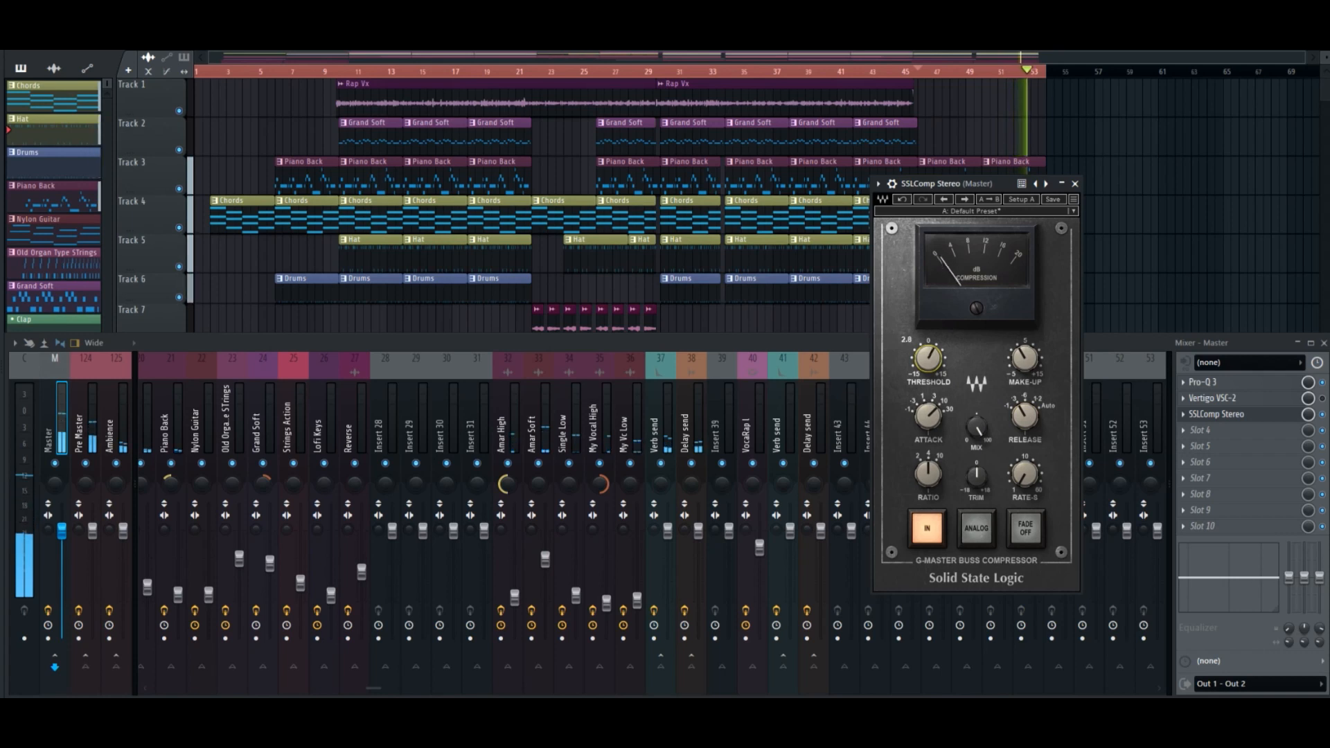
{"action": "left_click_drag", "start_coordinate": [935, 475], "coordinate": [936, 478]}
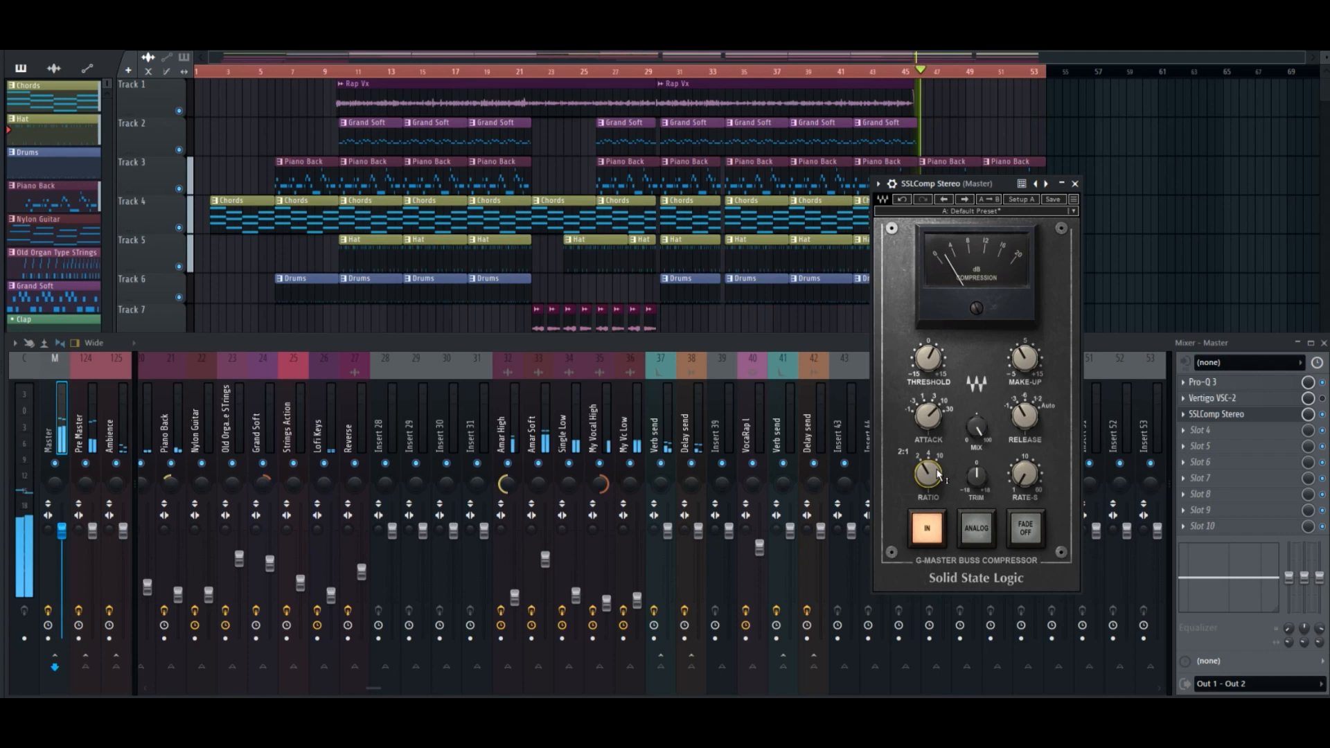
{"action": "left_click_drag", "start_coordinate": [939, 477], "coordinate": [939, 473]}
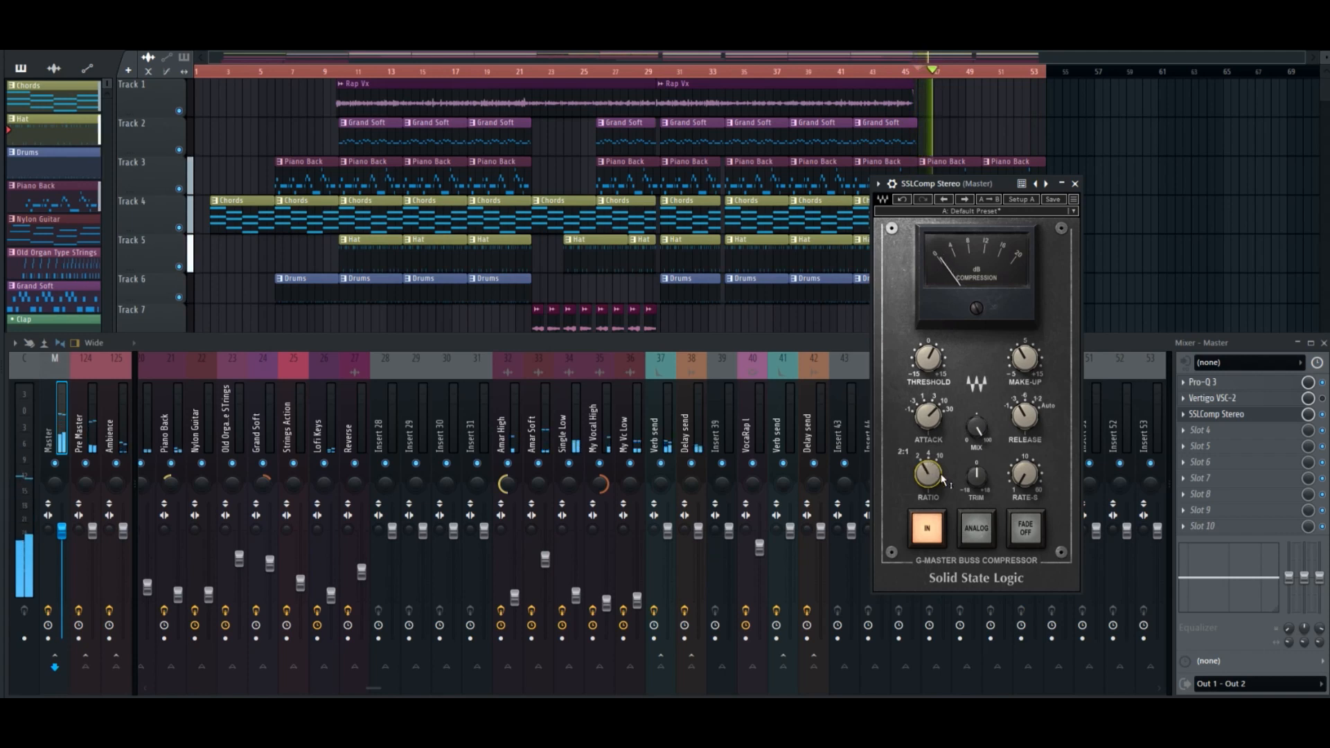
Raise the SSLComp's make-up gain and bypass the compressor during playback to compare the sound.
{"action": "mouse_move", "coordinate": [1020, 483]}
{"action": "left_click", "coordinate": [930, 360]}
{"action": "key", "text": "space"}
{"action": "left_click", "coordinate": [1024, 358]}
{"action": "left_click_drag", "start_coordinate": [1025, 359], "coordinate": [1024, 352]}
{"action": "key", "text": "space"}
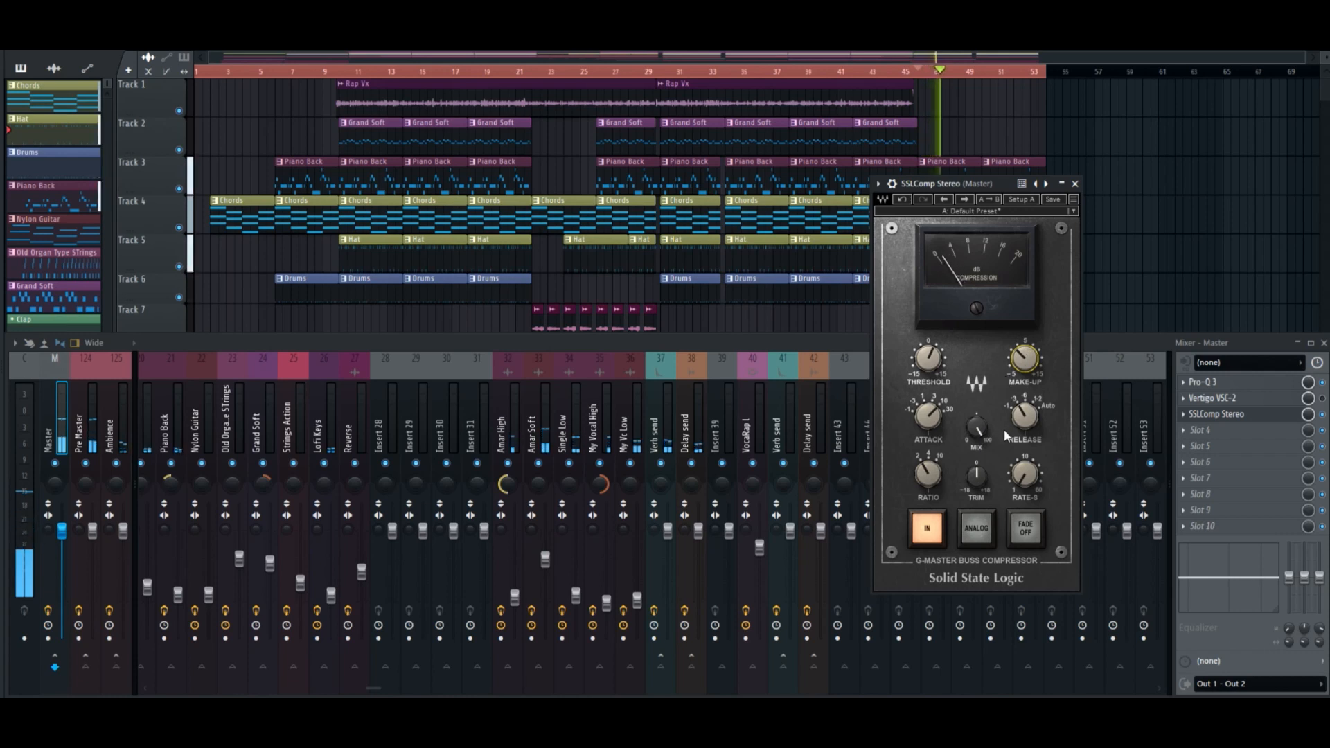
{"action": "left_click", "coordinate": [1325, 414]}
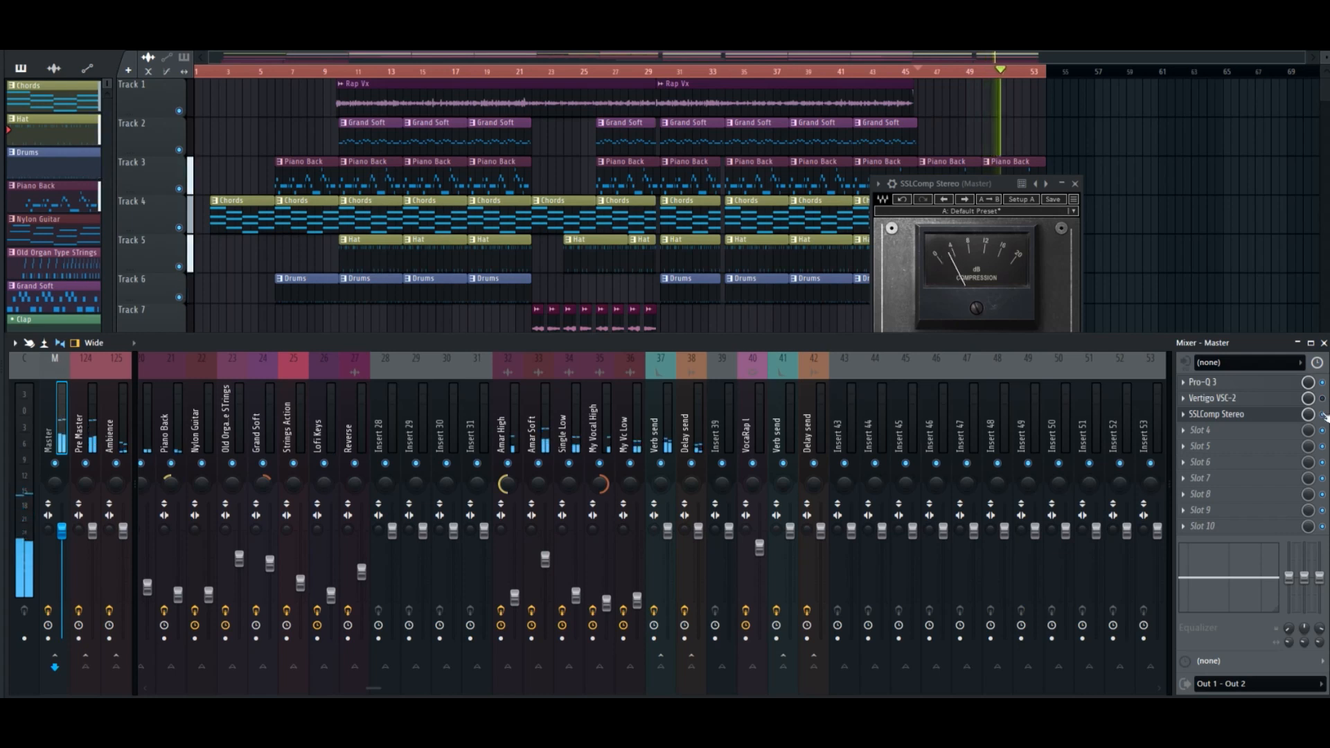
{"action": "key", "text": "space"}
Remove SSLComp from the master's third slot and re-enable the Vertigo VSC-2, checking its window briefly.
{"action": "left_click", "coordinate": [1184, 415]}
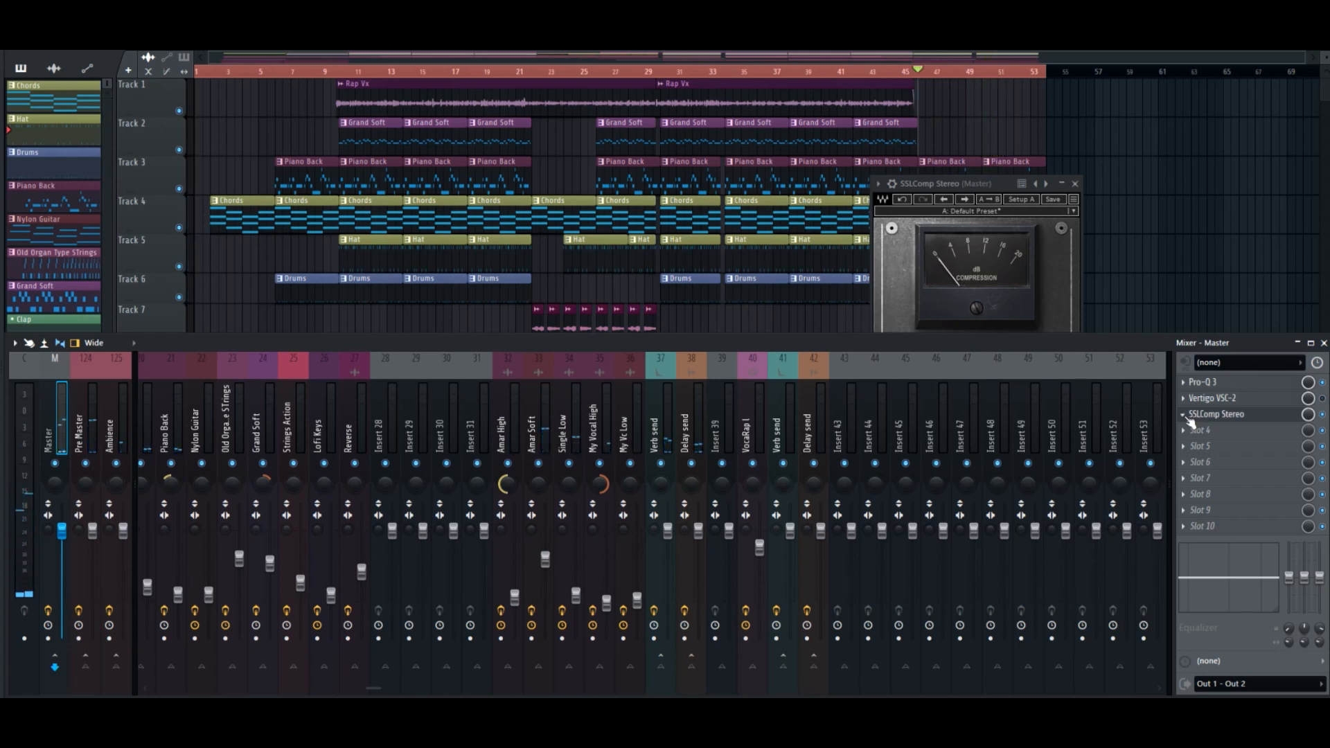
{"action": "left_click", "coordinate": [1186, 420]}
{"action": "left_click", "coordinate": [1186, 402]}
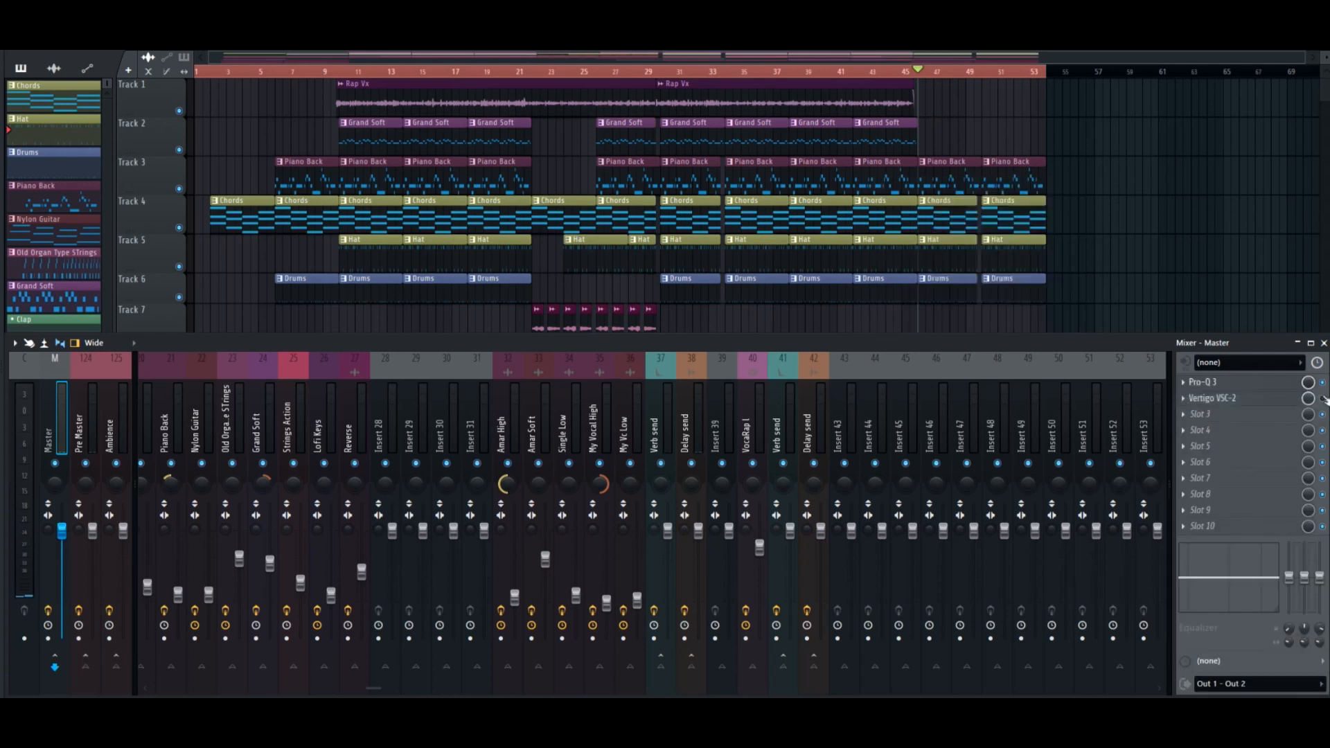
{"action": "left_click", "coordinate": [1255, 400]}
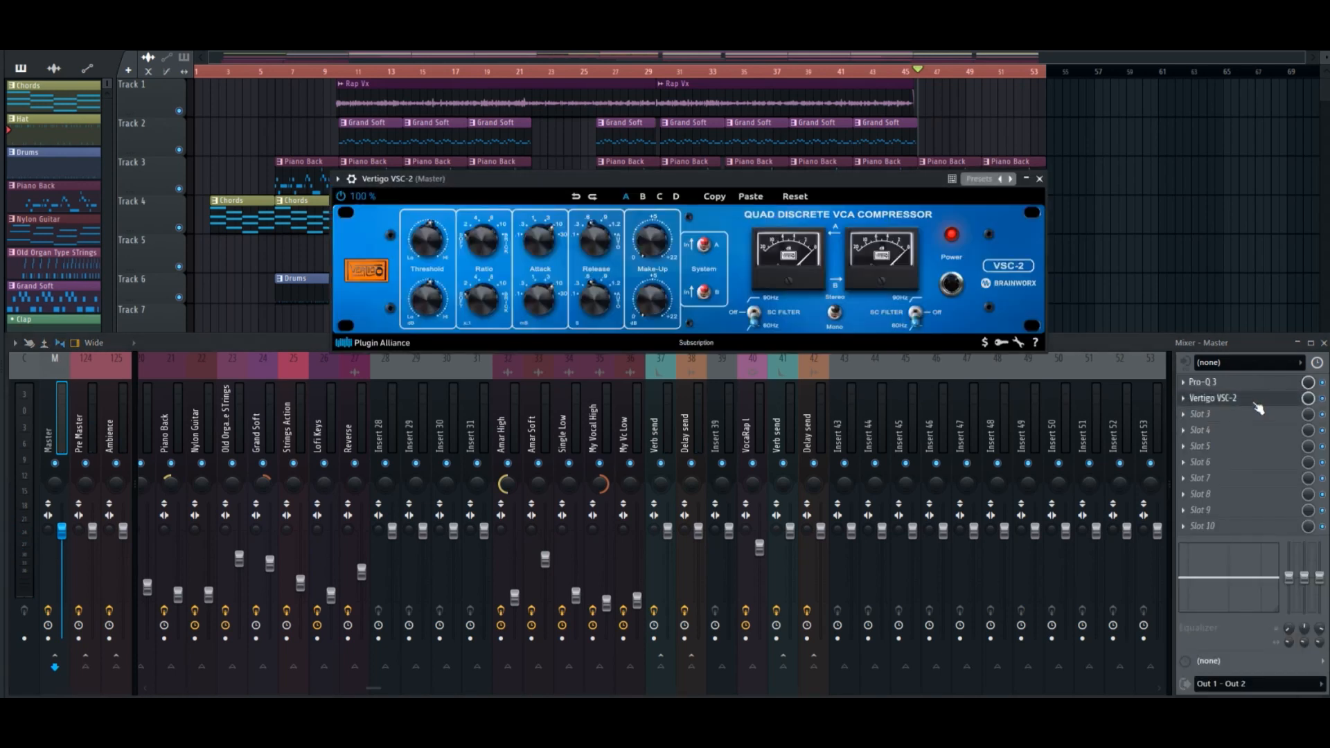
{"action": "left_click", "coordinate": [1255, 401]}
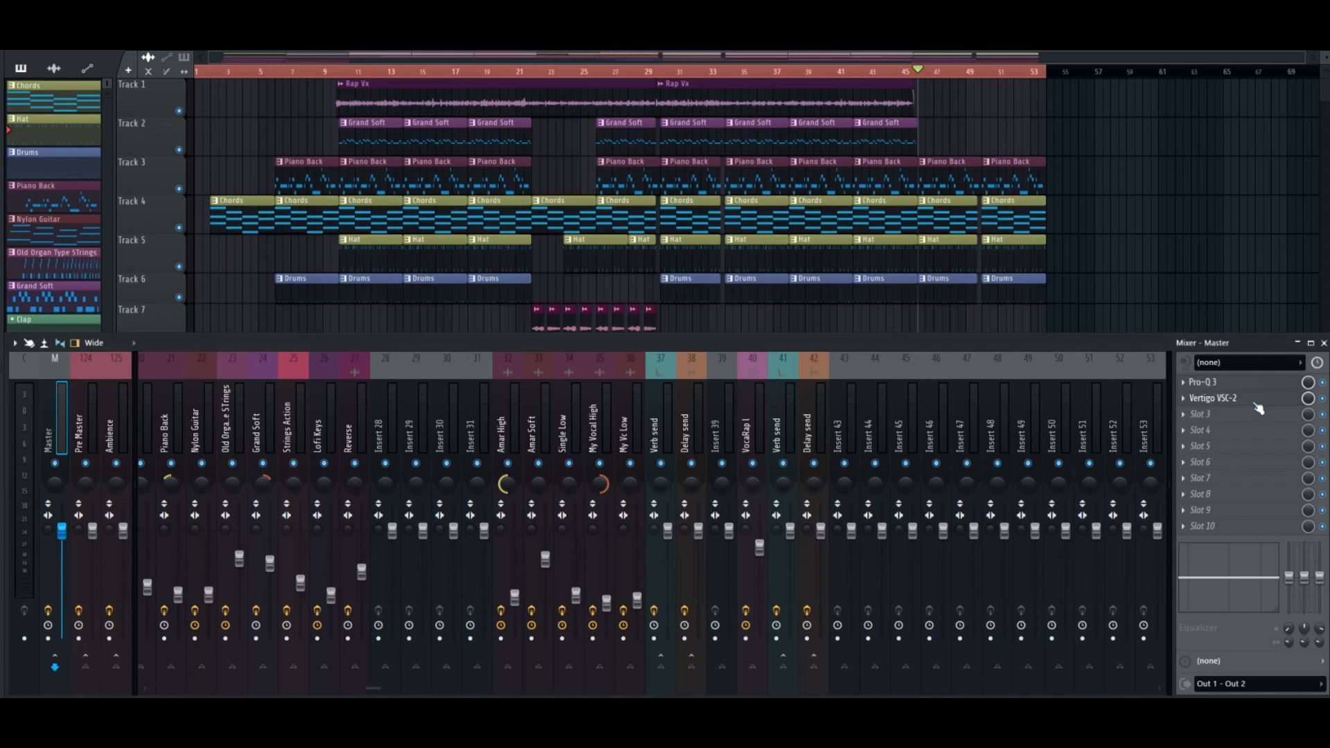
Search the effects for verti and load Vertigo VSM-3 in the master's third slot.
{"action": "left_click", "coordinate": [1207, 425]}
{"action": "left_click", "coordinate": [707, 9]}
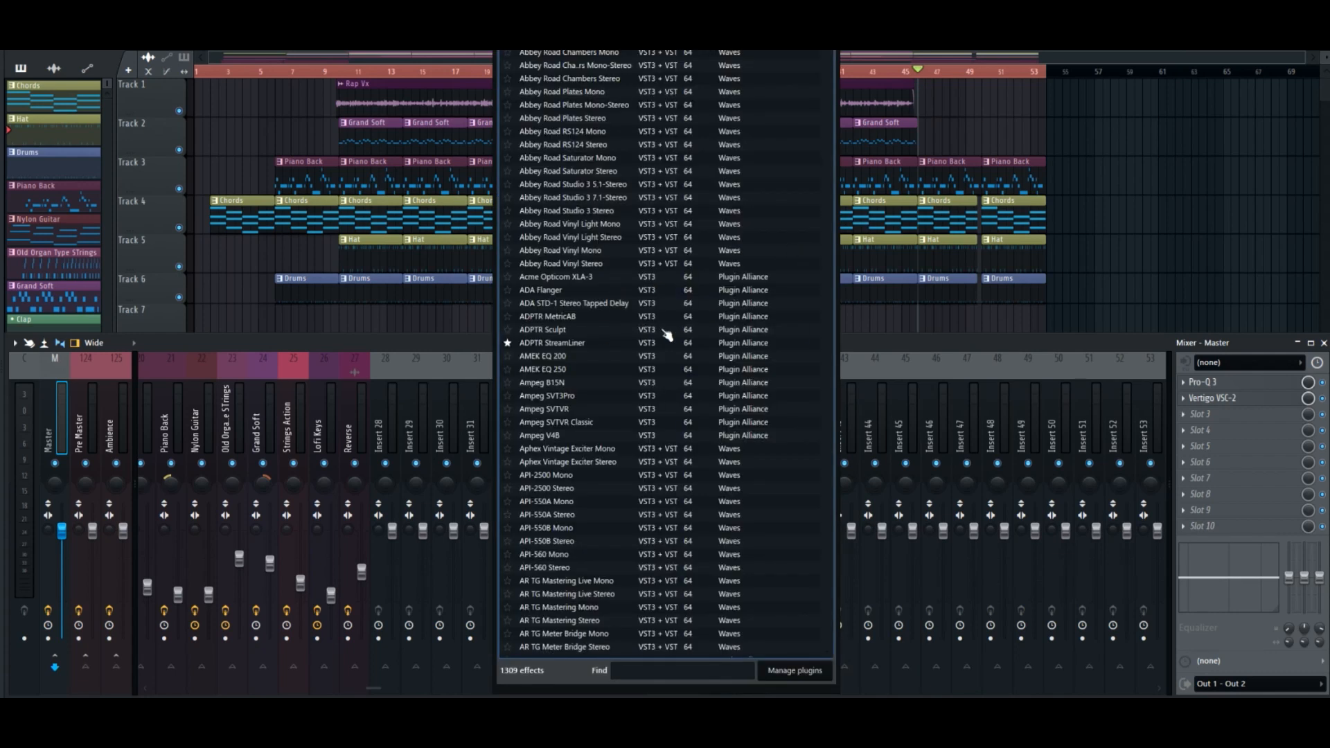
{"action": "type", "text": "verti"}
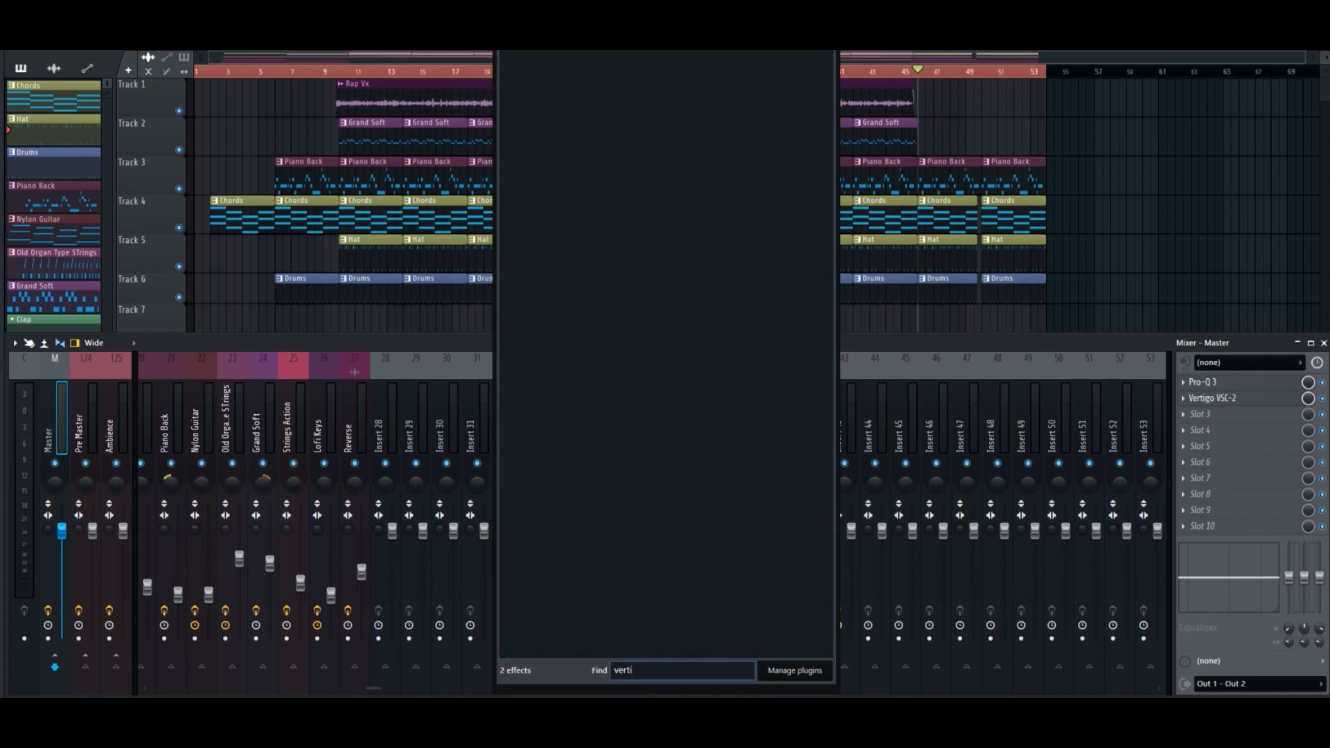
{"action": "double_click", "coordinate": [610, 137]}
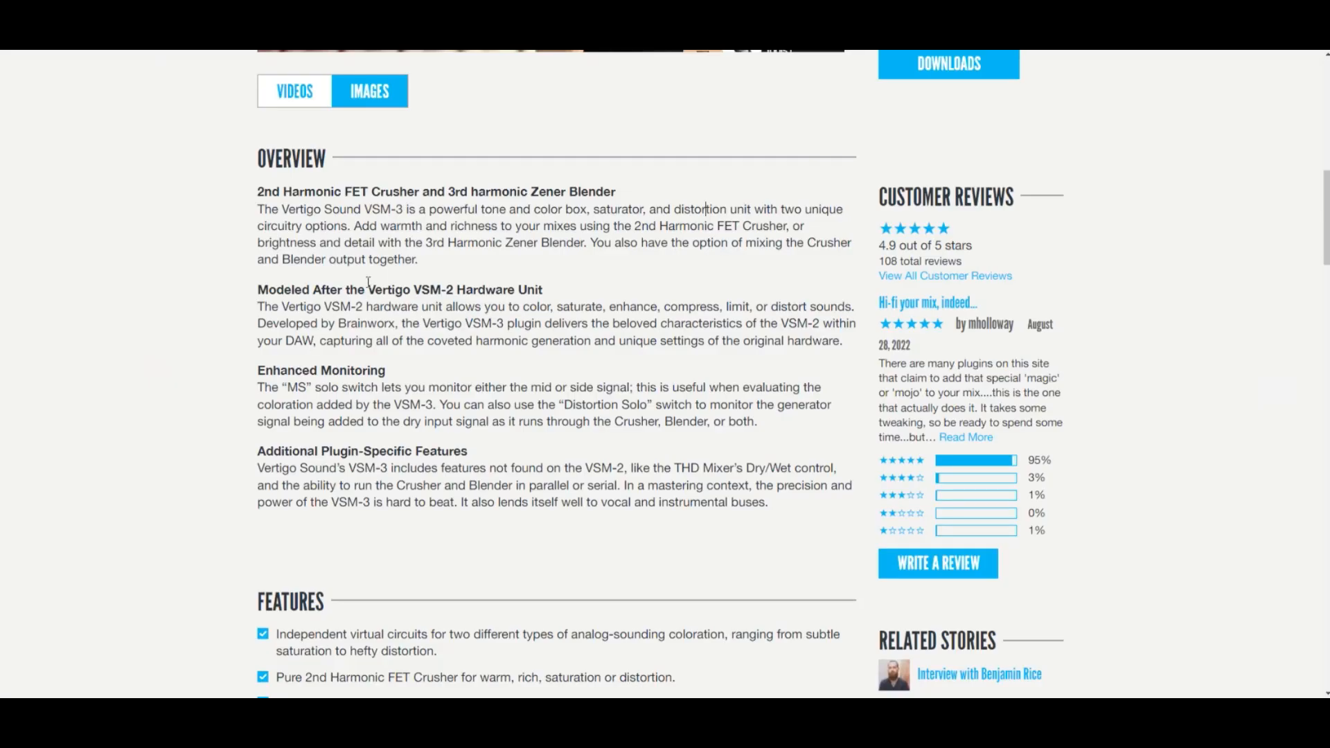
Switch to the Vertigo VSM-3 product page in the browser and read its tagline and the opening overview section on the Crusher and Blender.
{"action": "scroll", "coordinate": [368, 282], "scroll_direction": "up", "scroll_amount": 10}
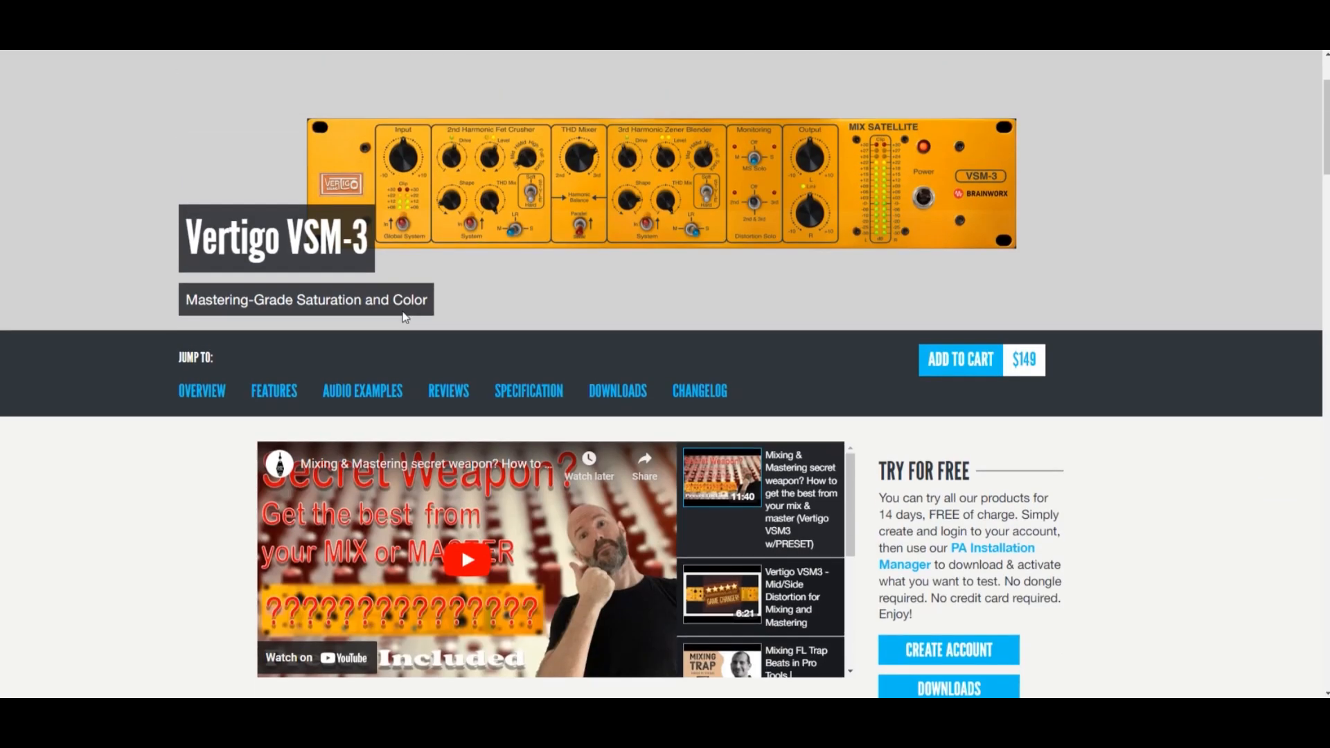
{"action": "left_click_drag", "start_coordinate": [179, 315], "coordinate": [338, 302]}
{"action": "left_click", "coordinate": [456, 359]}
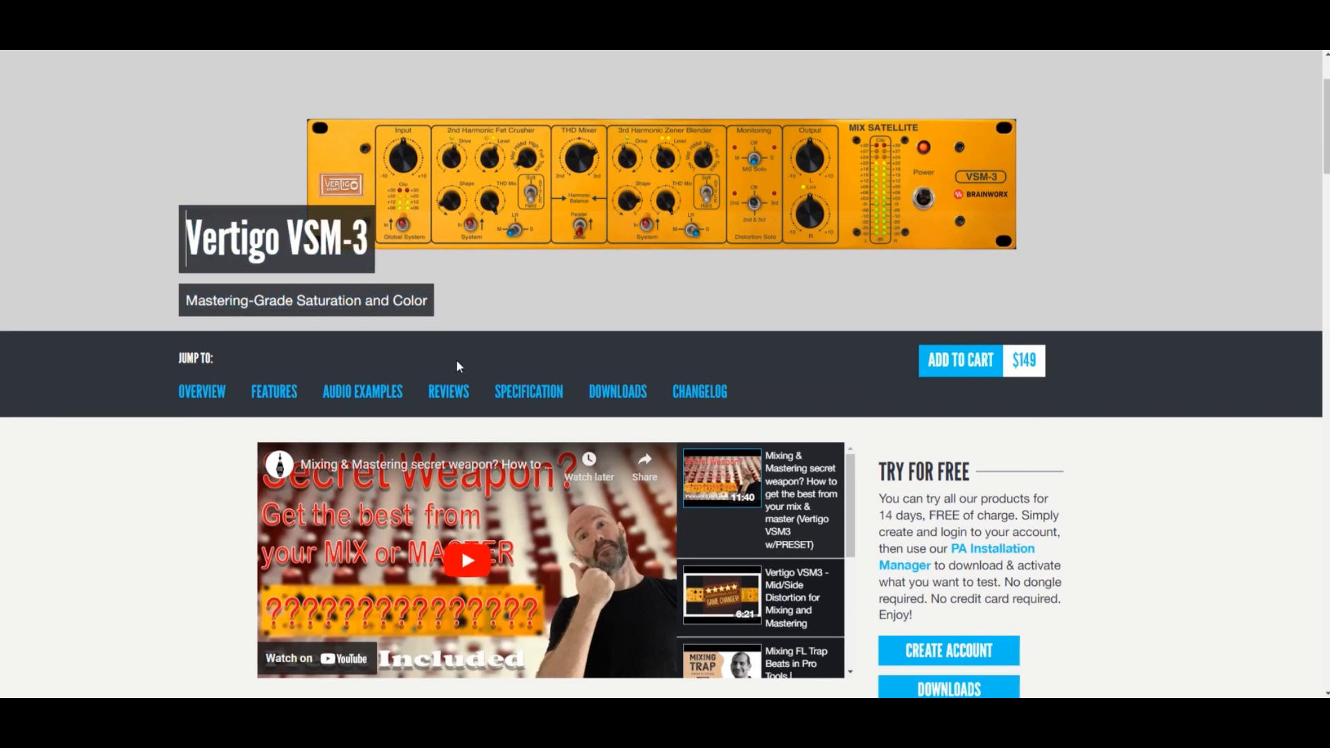
{"action": "scroll", "coordinate": [444, 357], "scroll_direction": "down", "scroll_amount": 7}
{"action": "scroll", "coordinate": [435, 354], "scroll_direction": "down", "scroll_amount": 1}
{"action": "left_click_drag", "start_coordinate": [258, 262], "coordinate": [420, 260]}
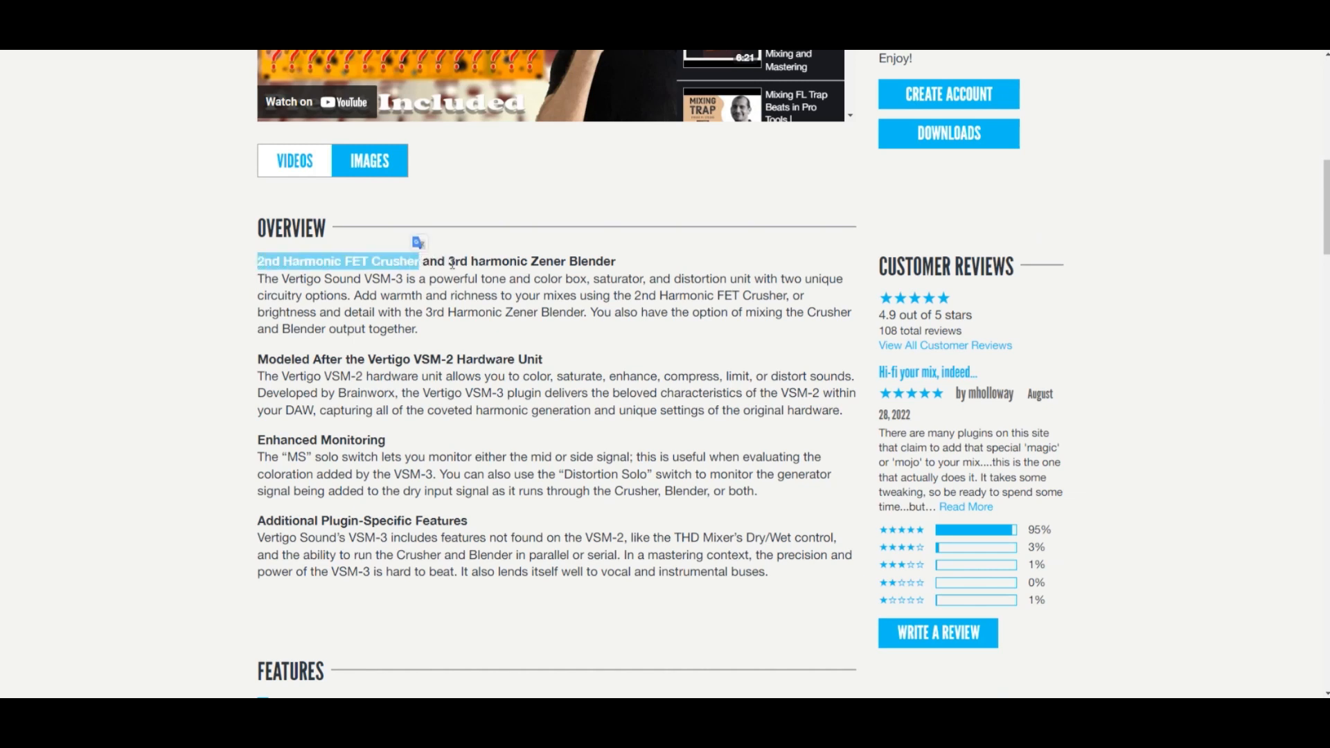
{"action": "left_click", "coordinate": [450, 263]}
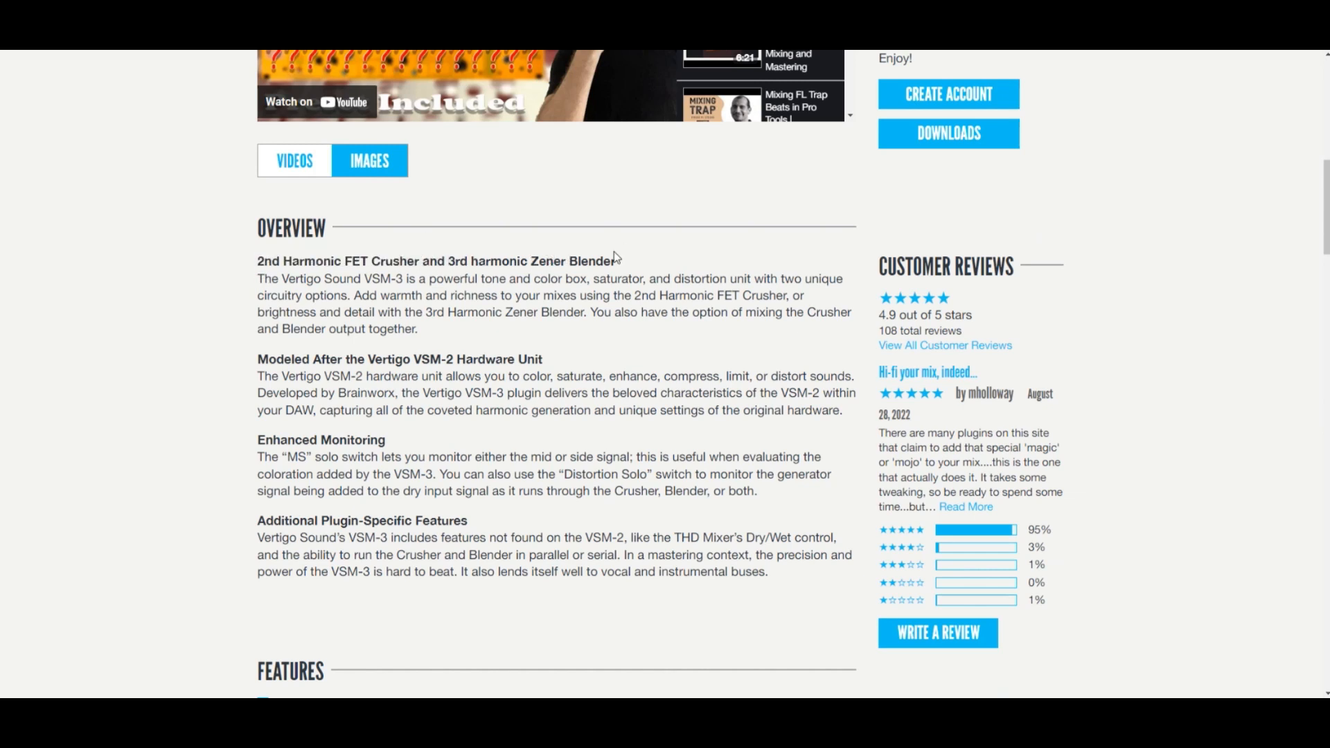
Examine the rest of the VSM-3 overview, from the hardware model to the plugin-specific features, and the features list.
{"action": "scroll", "coordinate": [287, 267], "scroll_direction": "down", "scroll_amount": 1}
{"action": "left_click_drag", "start_coordinate": [262, 291], "coordinate": [538, 288]}
{"action": "left_click", "coordinate": [532, 291]}
{"action": "scroll", "coordinate": [291, 235], "scroll_direction": "down", "scroll_amount": 2}
{"action": "left_click_drag", "start_coordinate": [305, 228], "coordinate": [419, 235]}
{"action": "left_click_drag", "start_coordinate": [258, 311], "coordinate": [451, 313]}
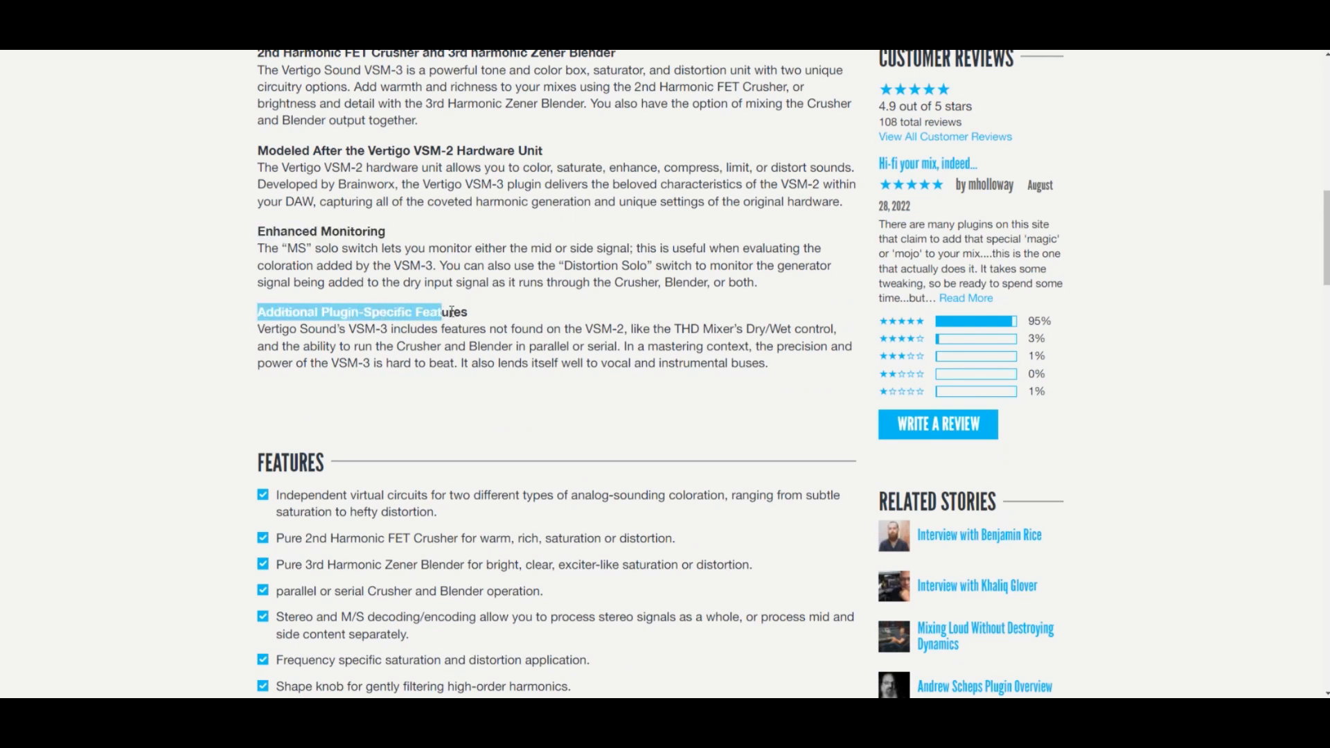
{"action": "scroll", "coordinate": [613, 287], "scroll_direction": "down", "scroll_amount": 3}
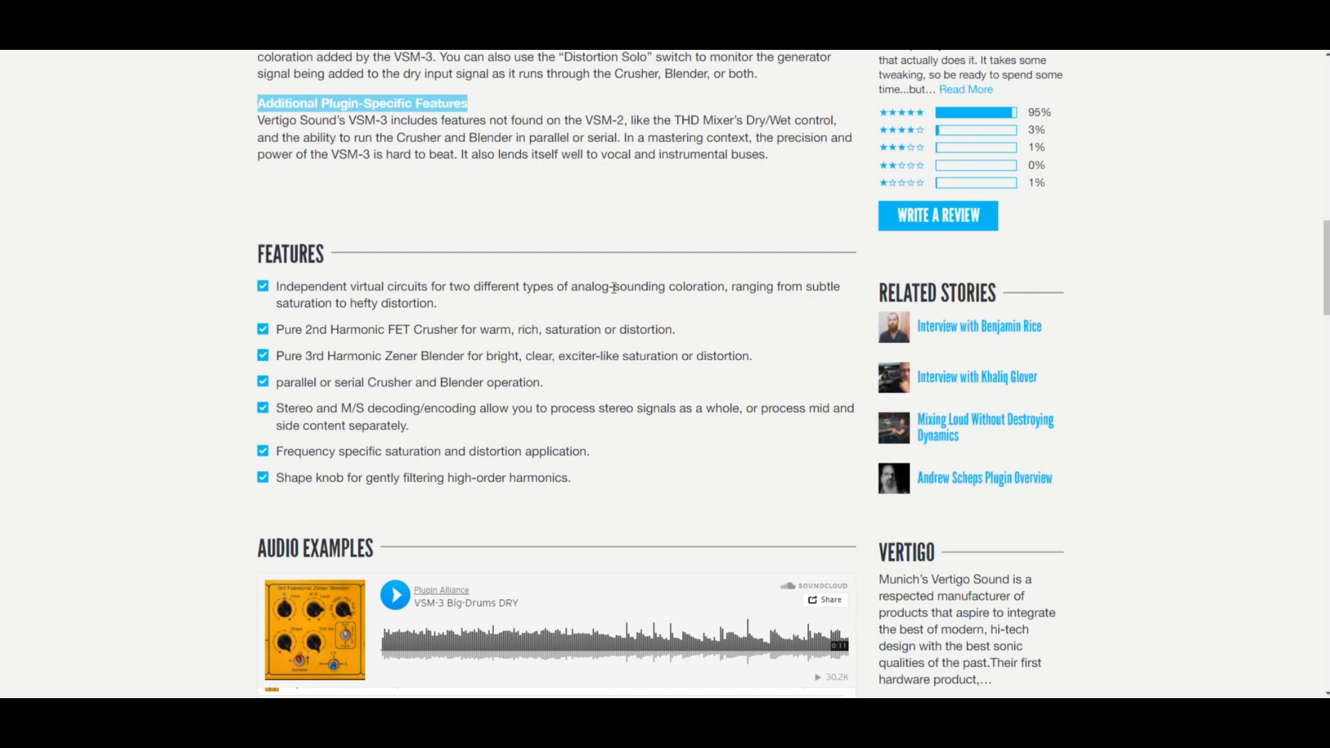
{"action": "left_click", "coordinate": [439, 424]}
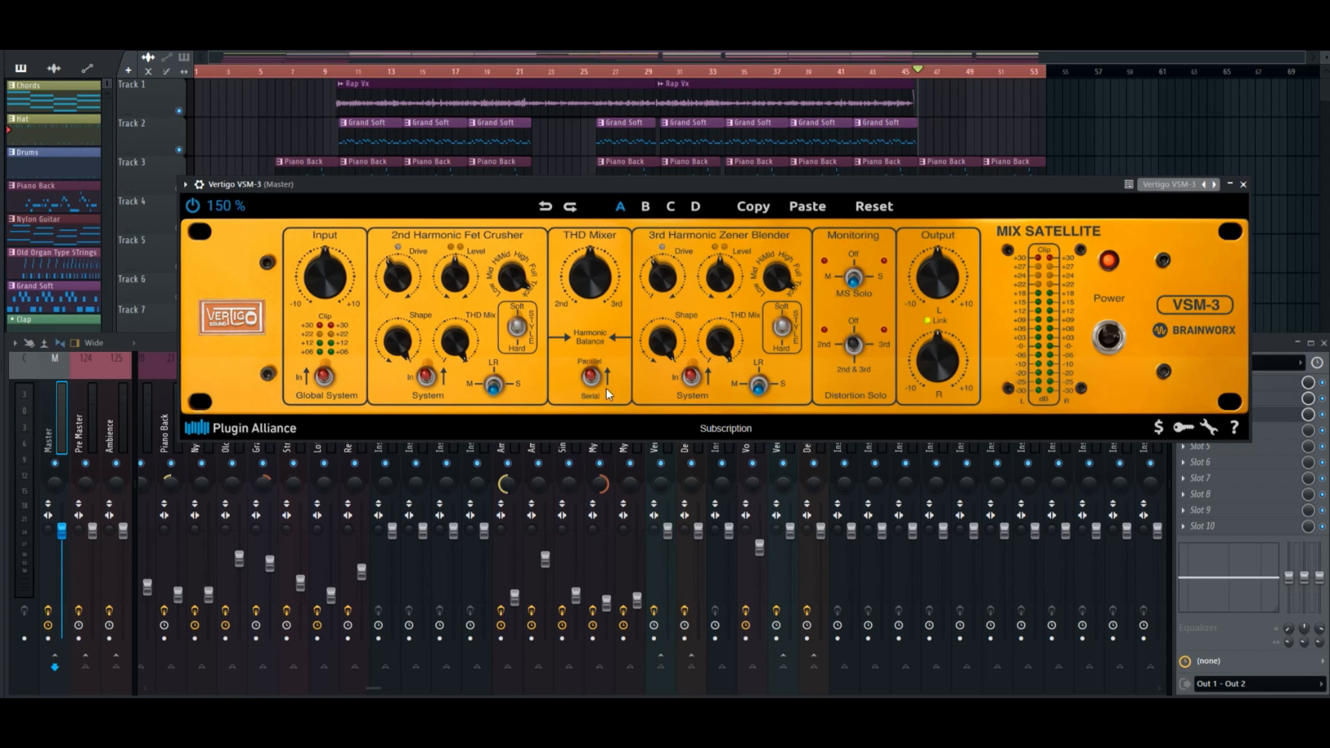
Back in FL Studio, toggle the VSM-3's THD Mixer between Parallel and Serial, leave it on Serial and move the plugin window down slightly.
{"action": "left_click", "coordinate": [591, 380]}
{"action": "left_click", "coordinate": [591, 390]}
{"action": "left_click", "coordinate": [592, 379]}
{"action": "left_click", "coordinate": [592, 376]}
{"action": "left_click_drag", "start_coordinate": [649, 191], "coordinate": [654, 206]}
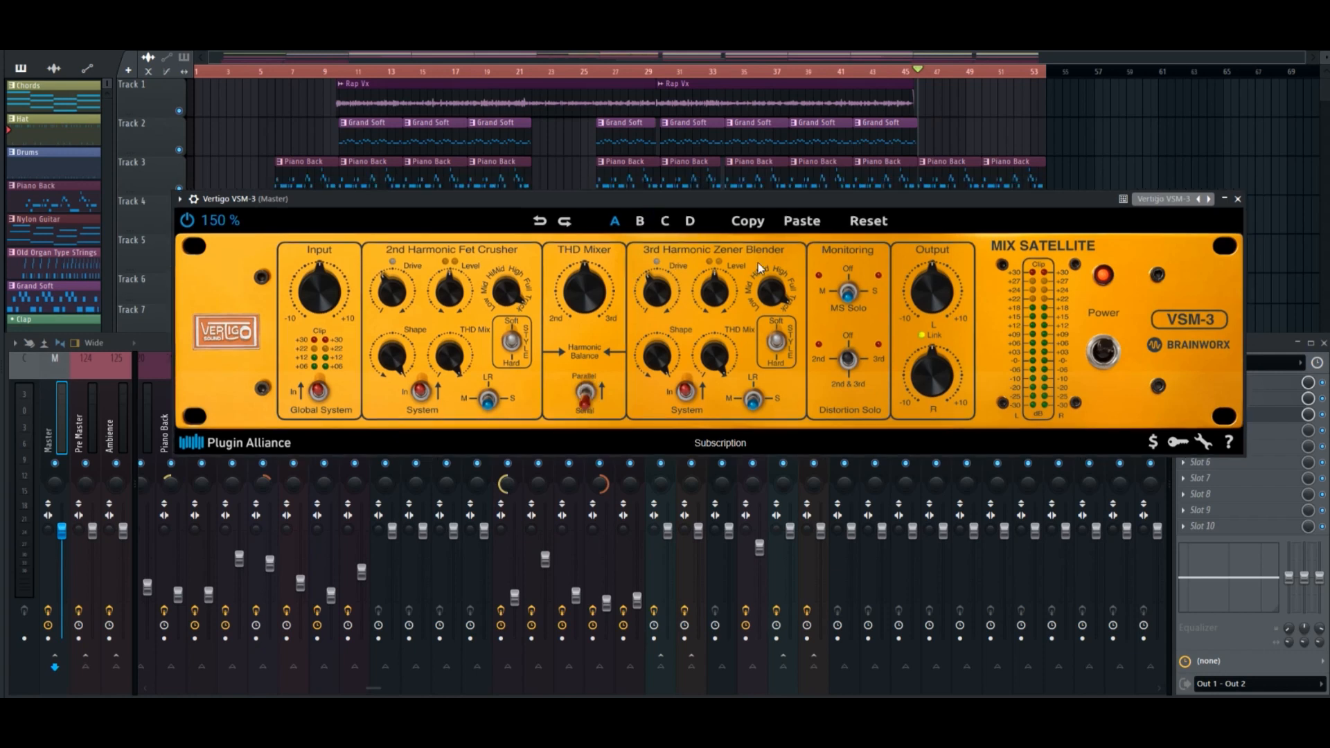
Compare the THD Mixer's Parallel and Serial modes during playback, move the VSM-3 window lower and leave the mixer on Serial.
{"action": "key", "text": "space"}
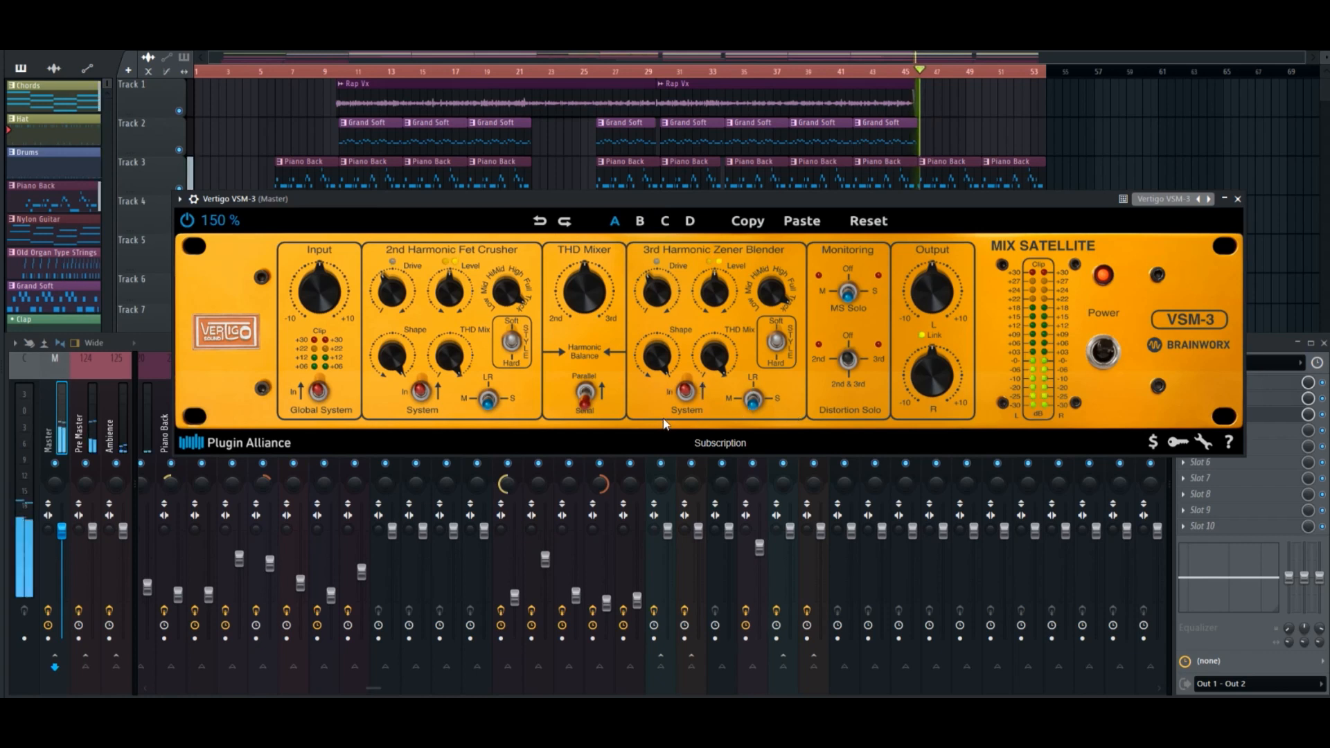
{"action": "left_click", "coordinate": [594, 393]}
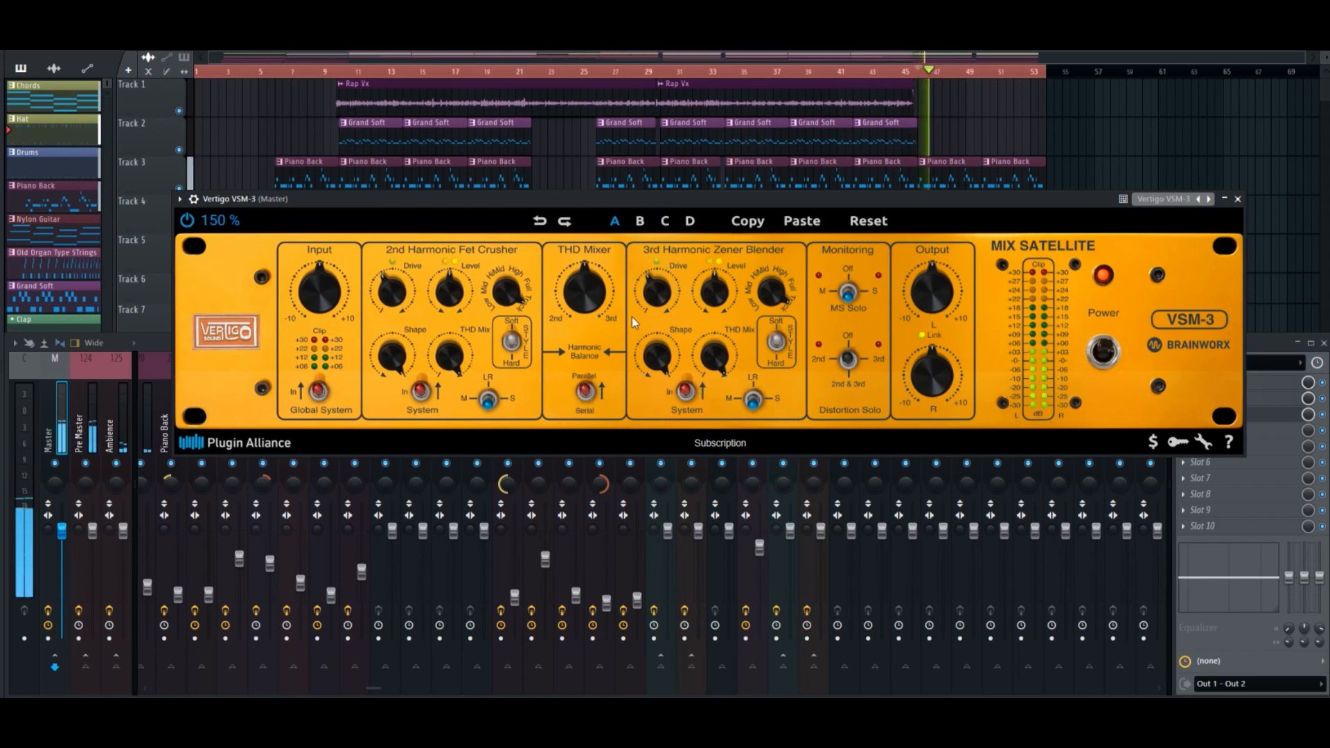
{"action": "left_click", "coordinate": [585, 392]}
{"action": "key", "text": "space"}
{"action": "left_click", "coordinate": [590, 395]}
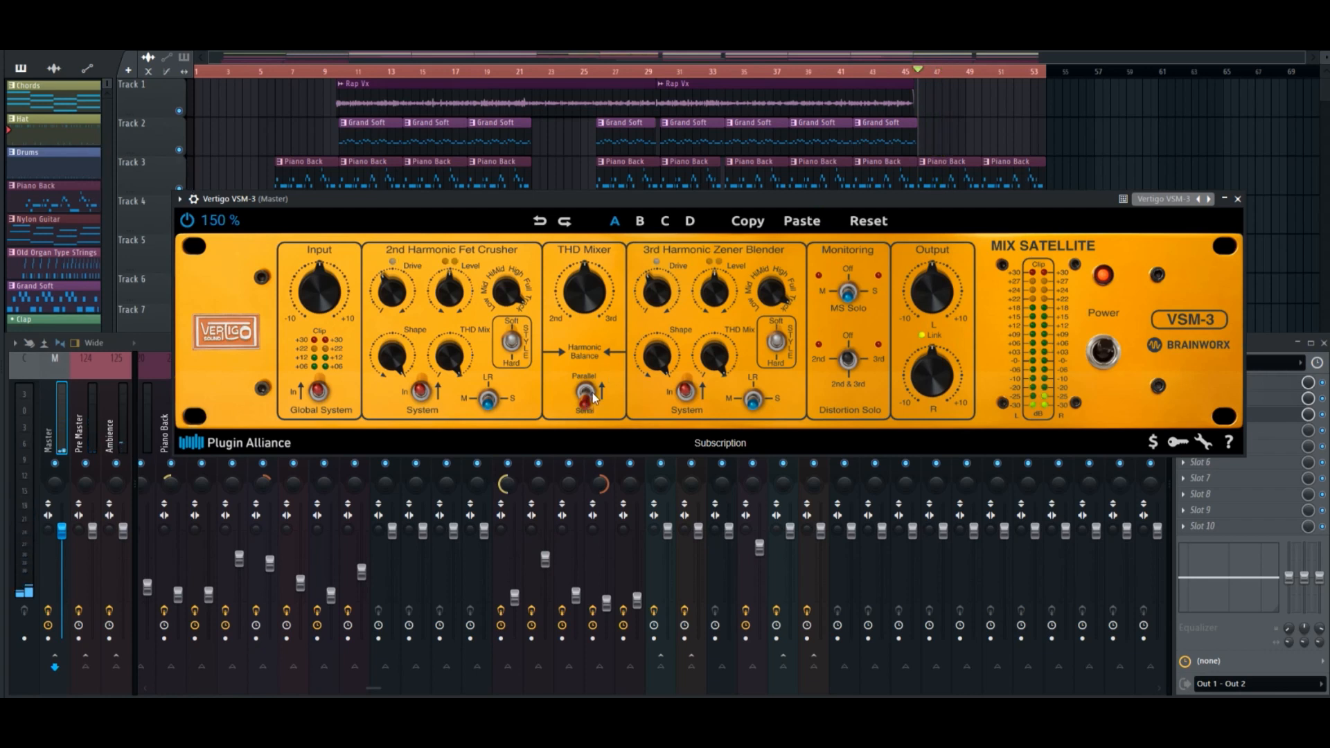
{"action": "left_click_drag", "start_coordinate": [672, 201], "coordinate": [636, 228]}
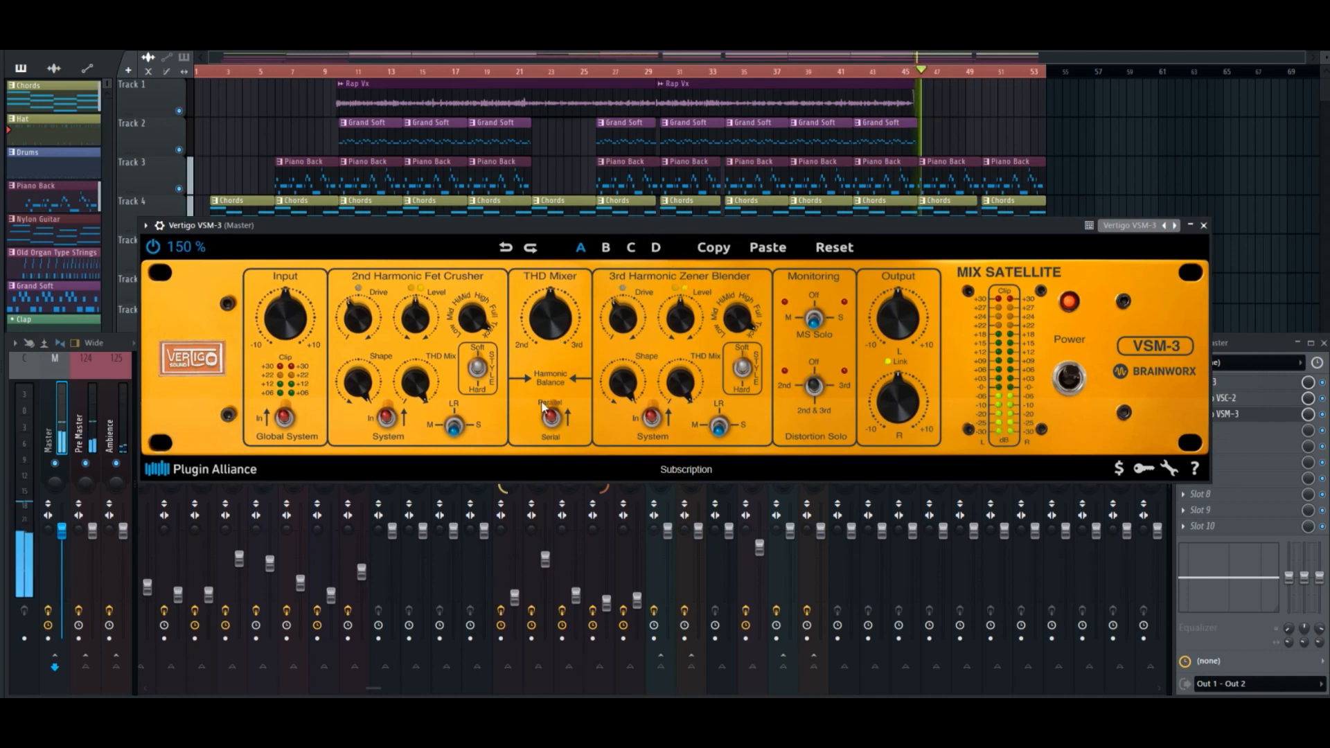
{"action": "left_click", "coordinate": [551, 418]}
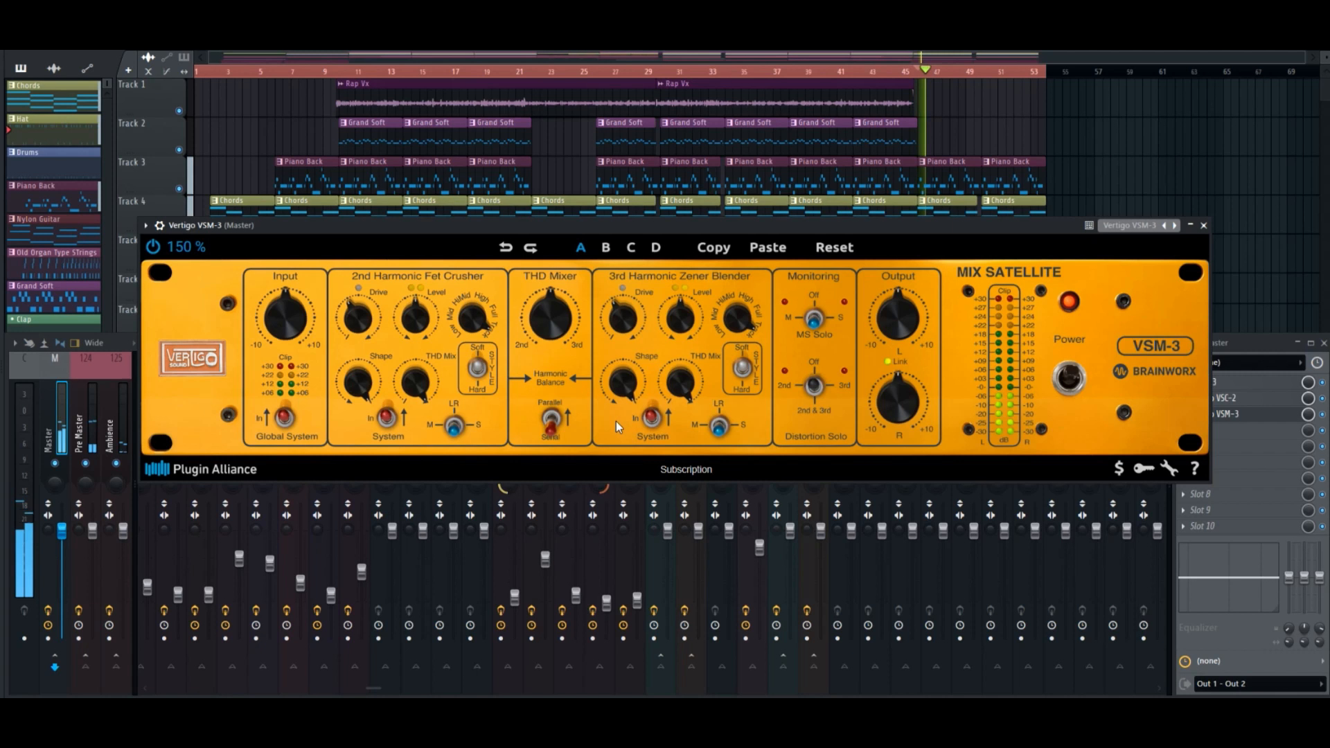
Set the Fet Crusher to M and the Zener Blender to S, auditioning the side signal with MS Solo before turning it off.
{"action": "key", "text": "space"}
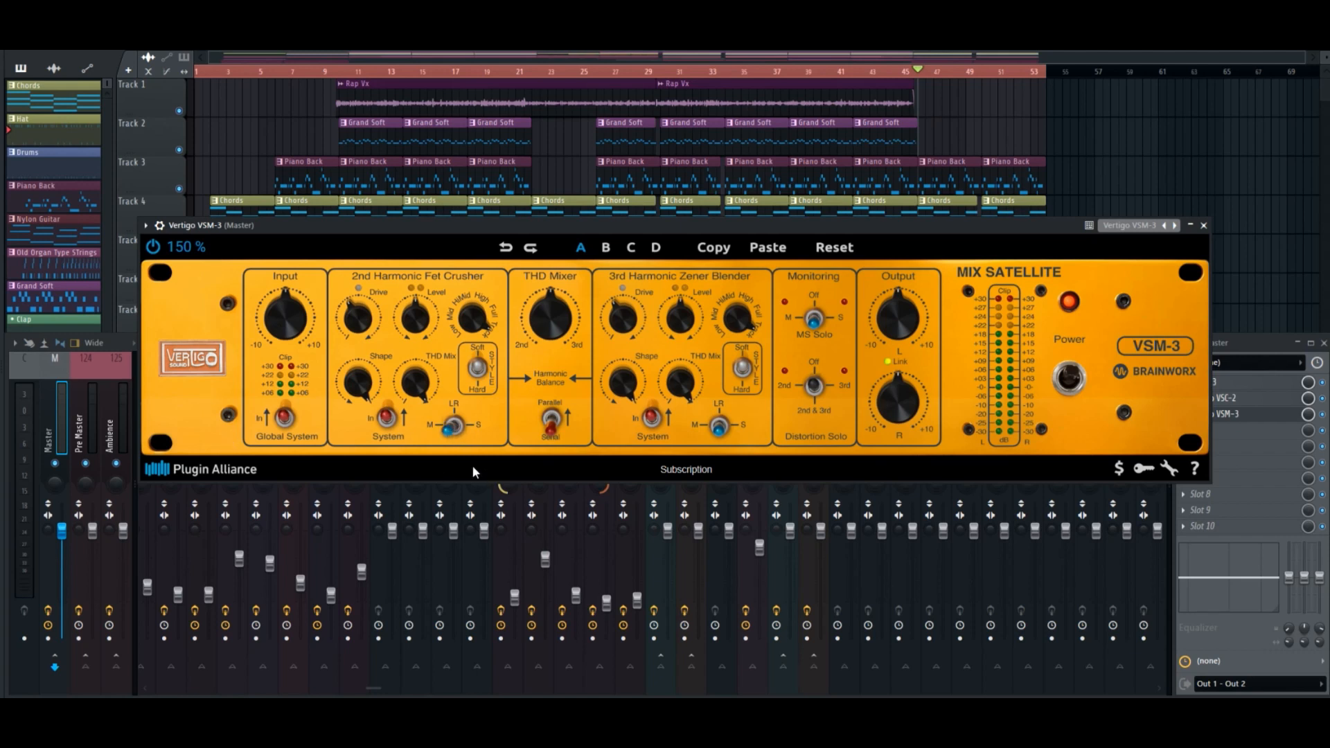
{"action": "left_click", "coordinate": [720, 431]}
{"action": "left_click", "coordinate": [814, 320]}
{"action": "key", "text": "space"}
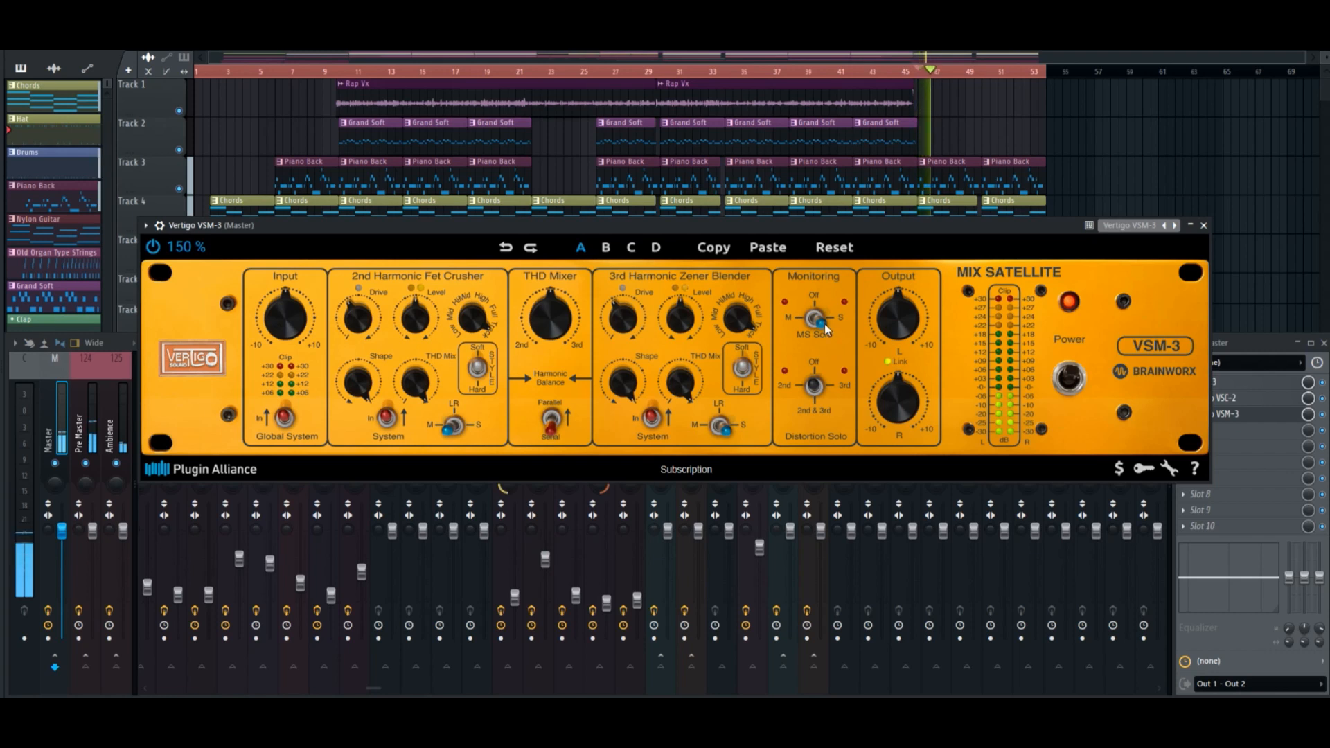
{"action": "left_click", "coordinate": [816, 320]}
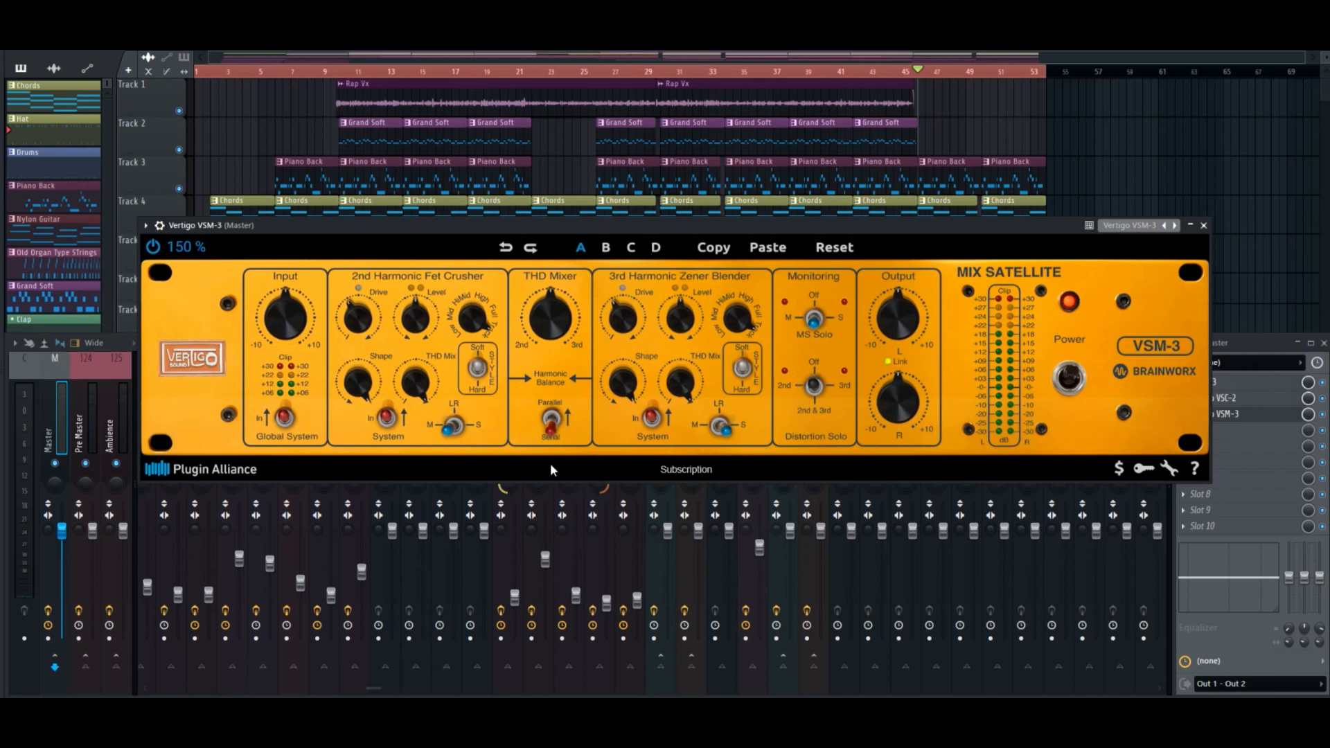
Change the Soft/Hard switches of the Fet Crusher and the Zener Blender and listen to the song.
{"action": "left_click", "coordinate": [478, 369]}
{"action": "left_click", "coordinate": [741, 368]}
{"action": "mouse_move", "coordinate": [430, 306]}
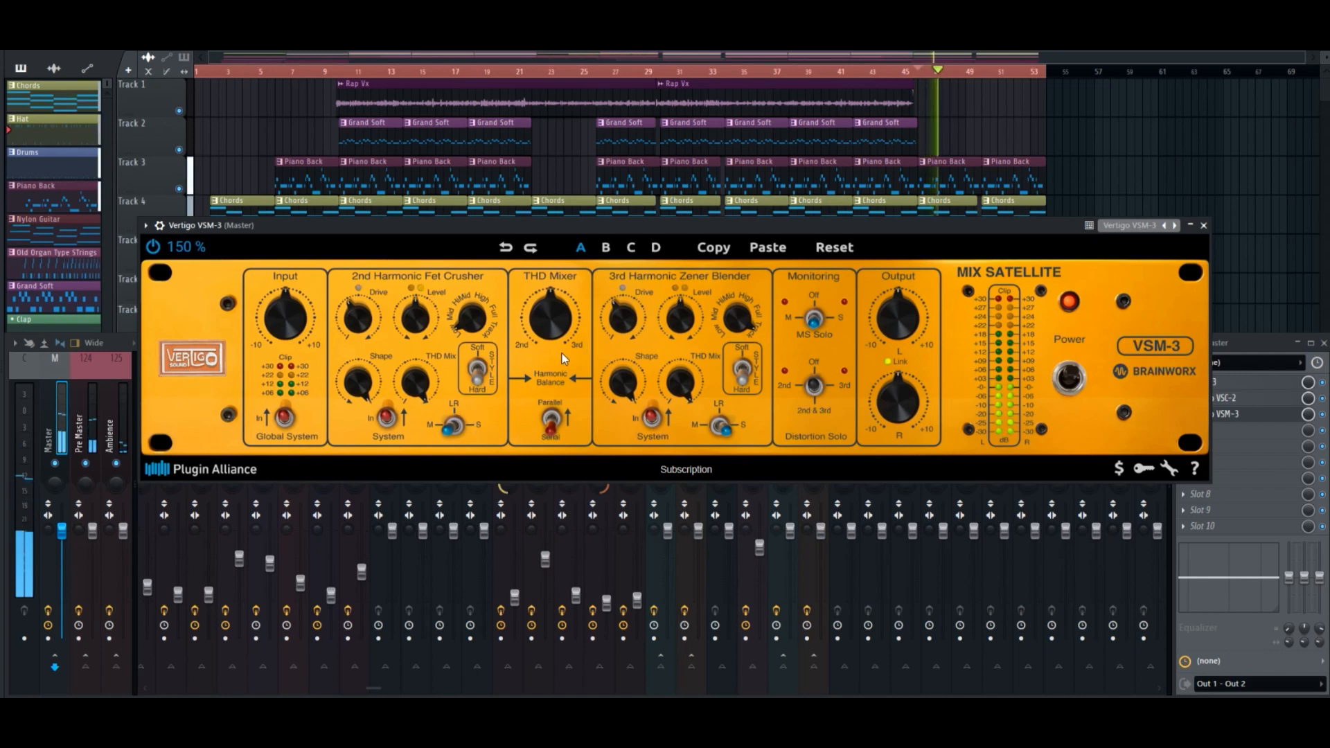
{"action": "key", "text": "space"}
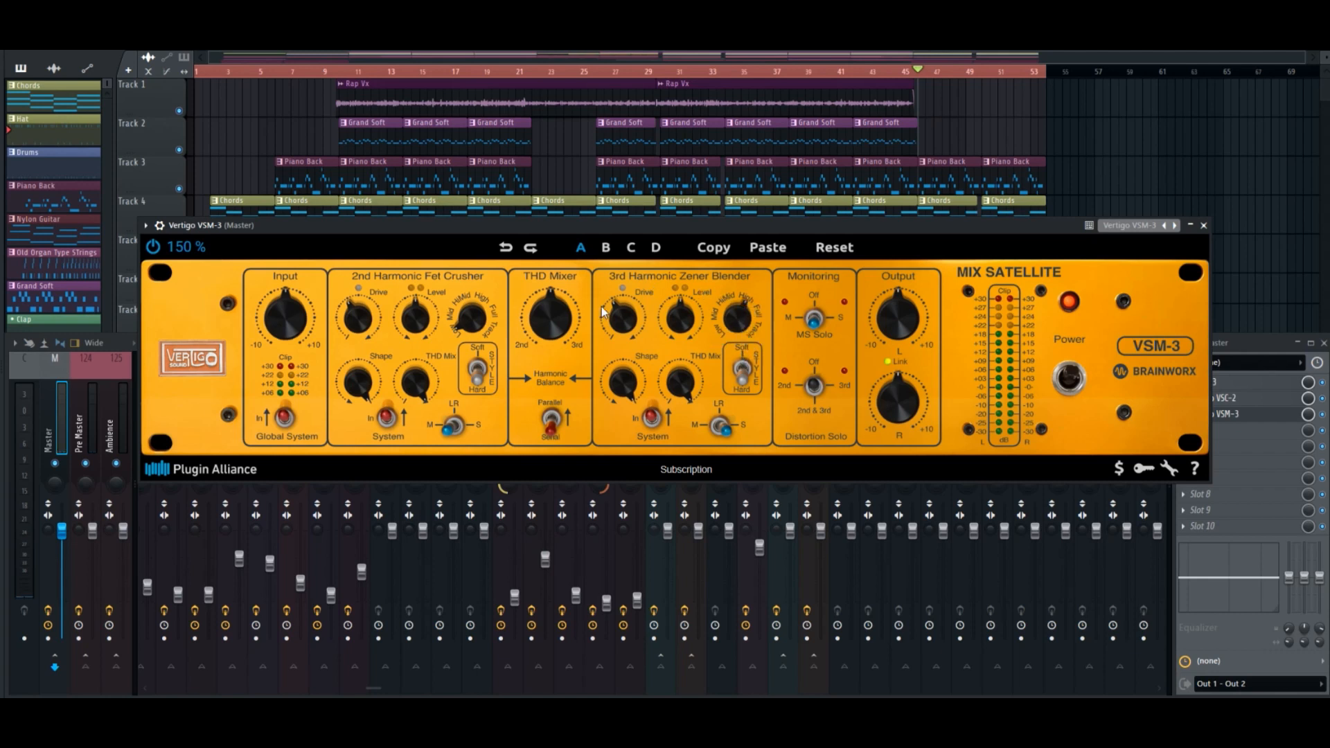
Listen to the song while checking the Zener Blender's Drive and Level, then close the VSM-3.
{"action": "key", "text": "space"}
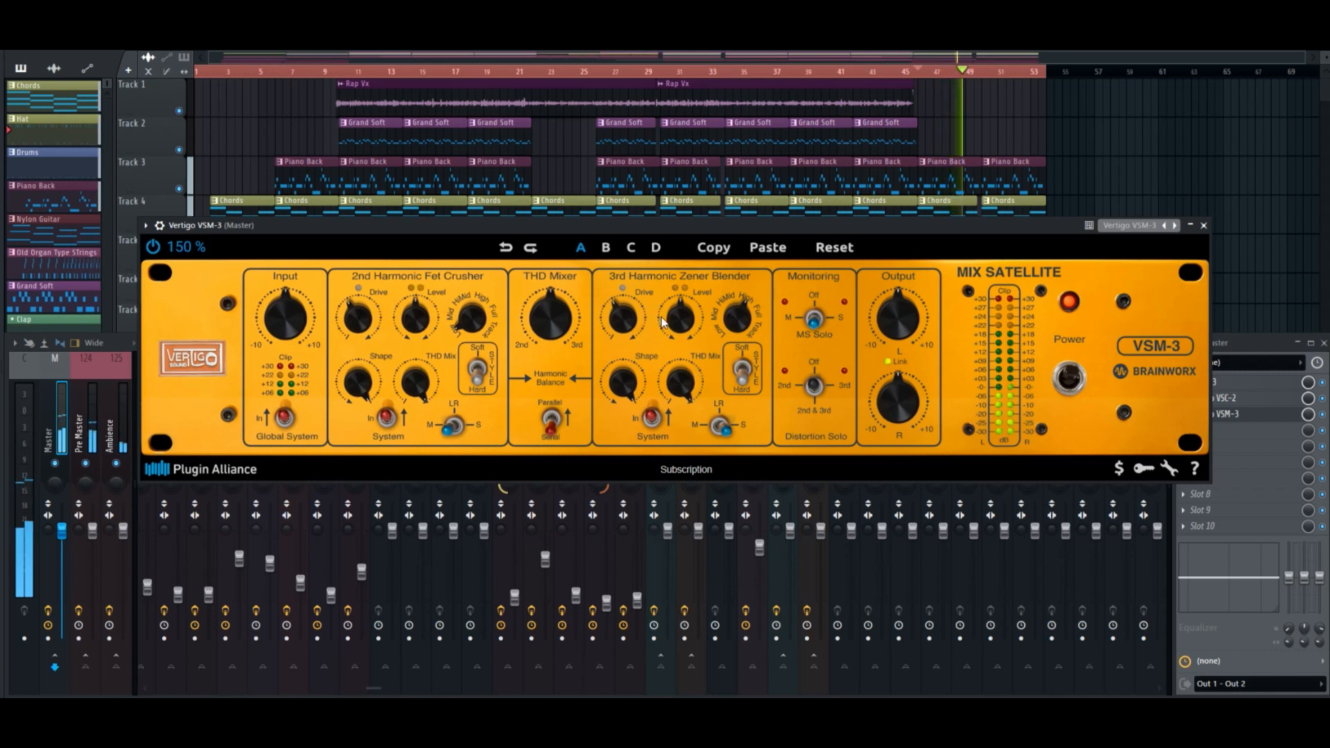
{"action": "mouse_move", "coordinate": [630, 322]}
{"action": "left_mouse_down"}
{"action": "mouse_move", "coordinate": [650, 273]}
{"action": "mouse_move", "coordinate": [686, 333]}
{"action": "mouse_move", "coordinate": [690, 315]}
{"action": "mouse_move", "coordinate": [631, 338]}
{"action": "mouse_move", "coordinate": [686, 305]}
{"action": "mouse_move", "coordinate": [628, 319]}
{"action": "mouse_move", "coordinate": [630, 339]}
{"action": "mouse_move", "coordinate": [633, 324]}
{"action": "left_mouse_up"}
{"action": "key", "text": "space"}
{"action": "key", "text": "space"}
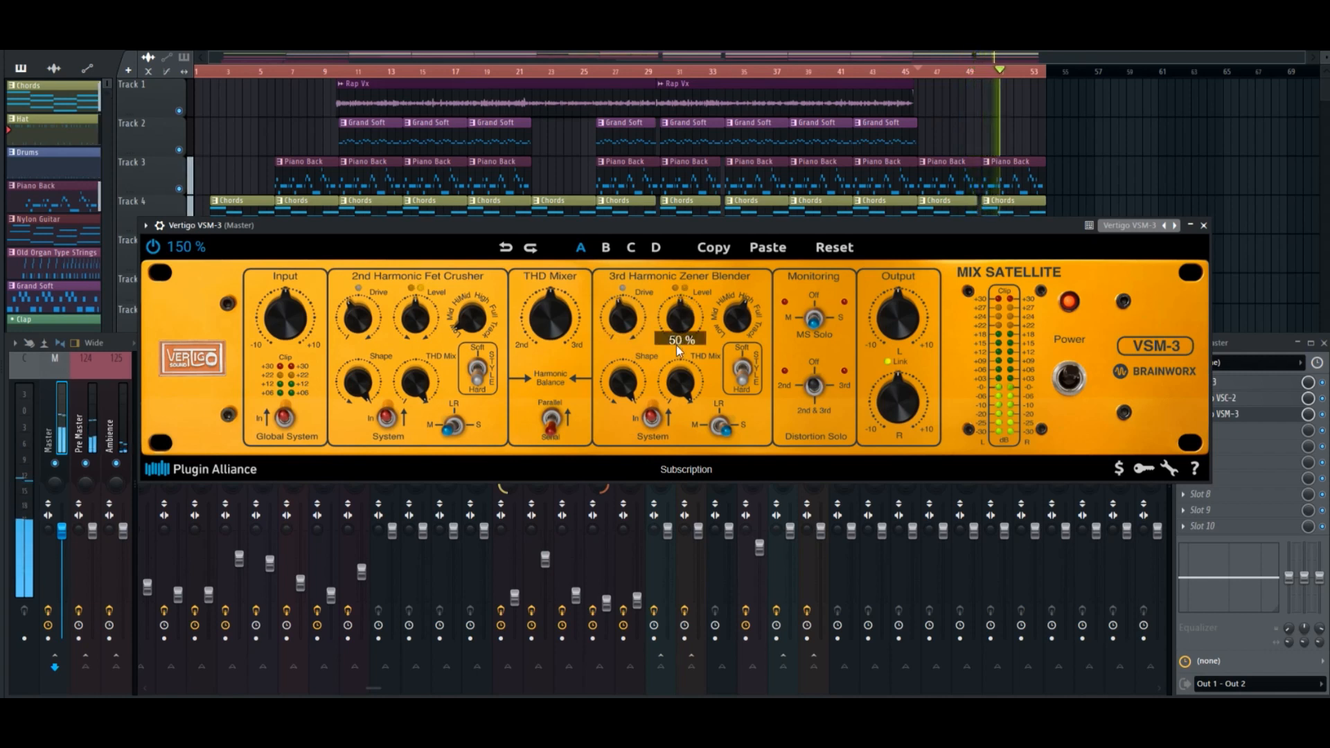
{"action": "key", "text": "space"}
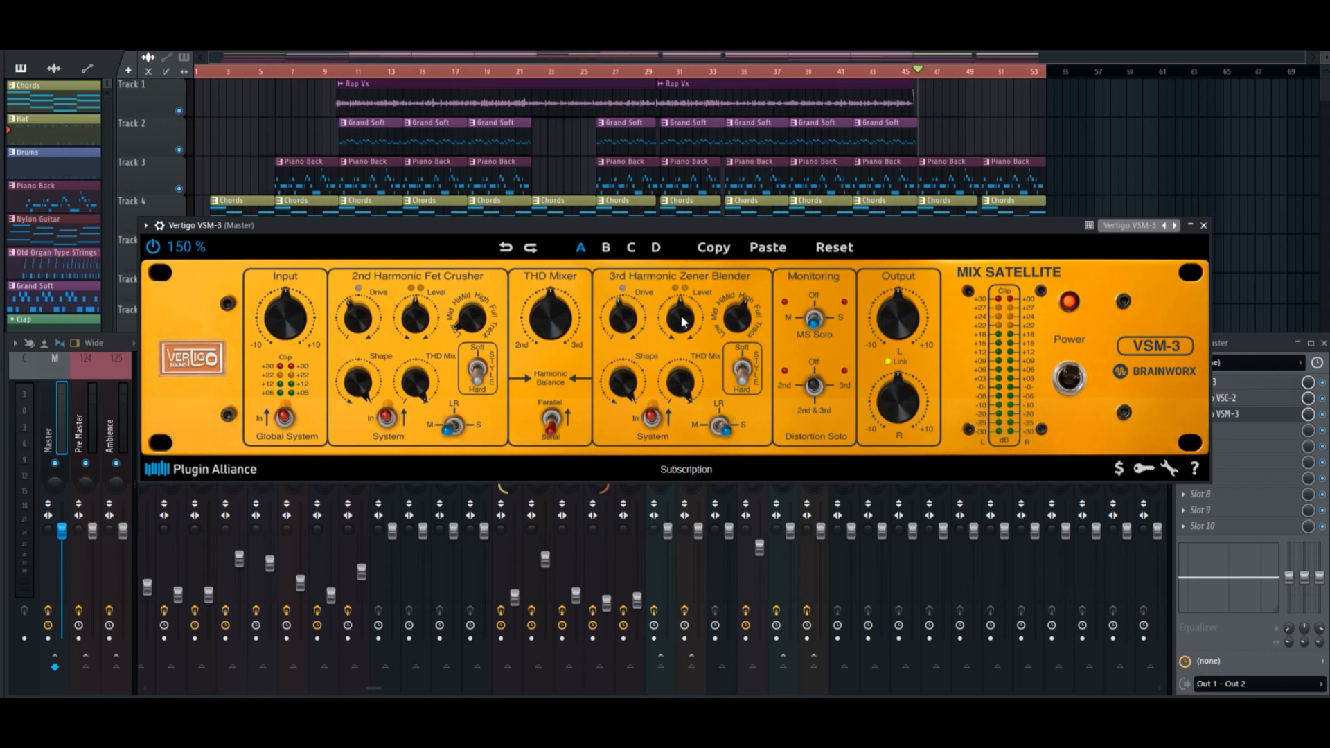
{"action": "left_click", "coordinate": [1203, 225]}
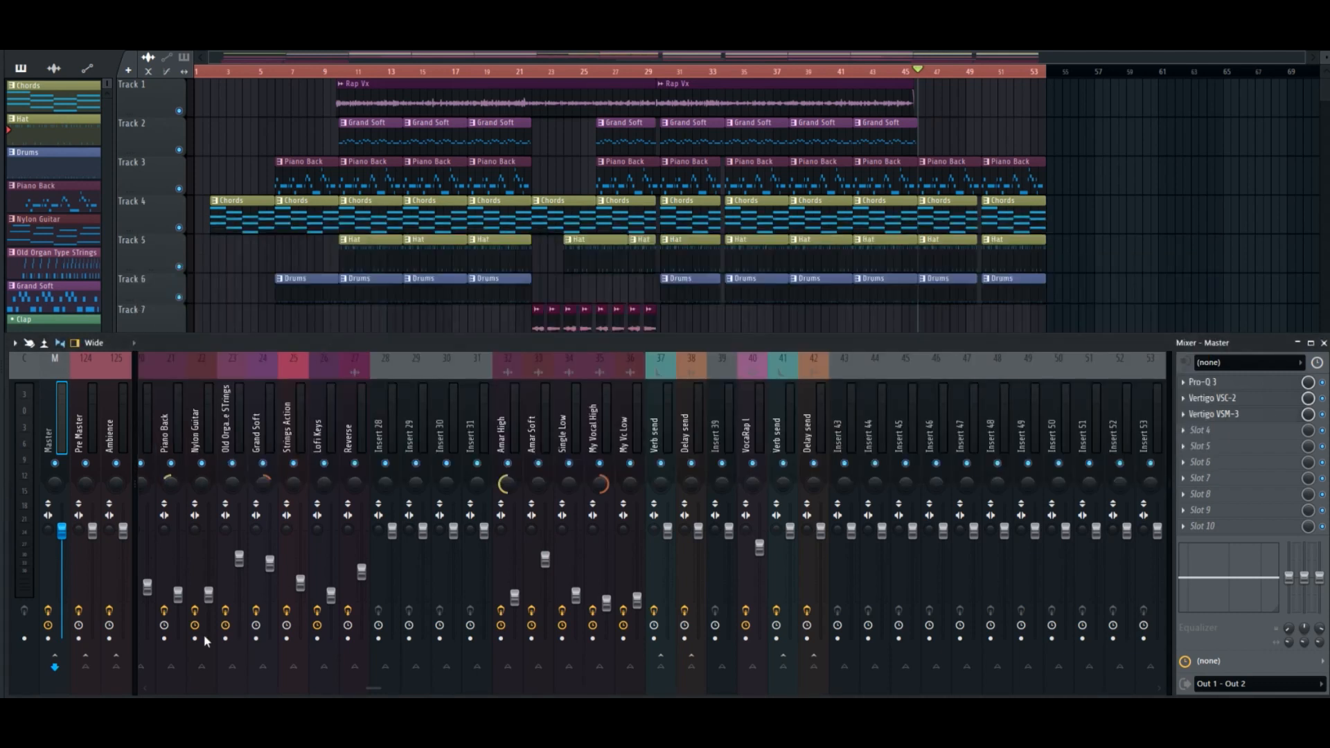
Compare the song with and without the master track's effects during playback, resetting the master fader and leaving the effects enabled.
{"action": "key", "text": "space"}
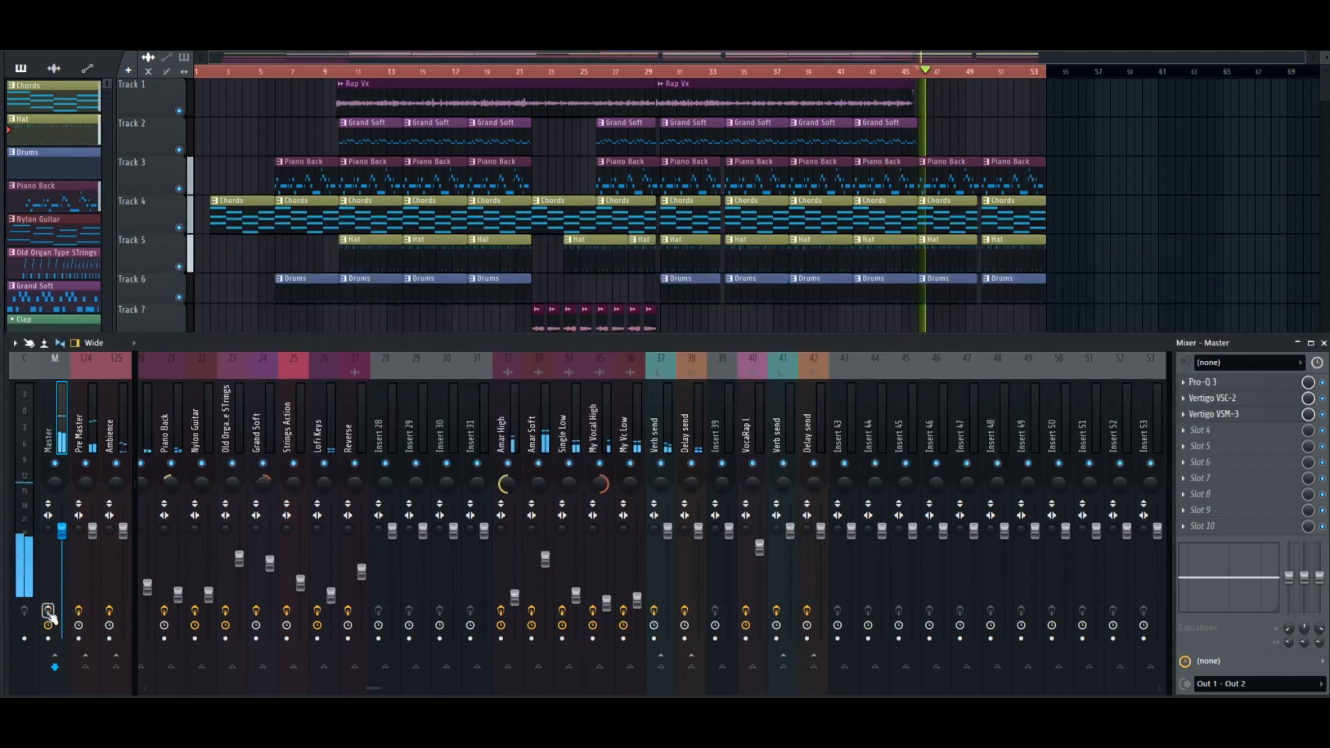
{"action": "left_click", "coordinate": [48, 611]}
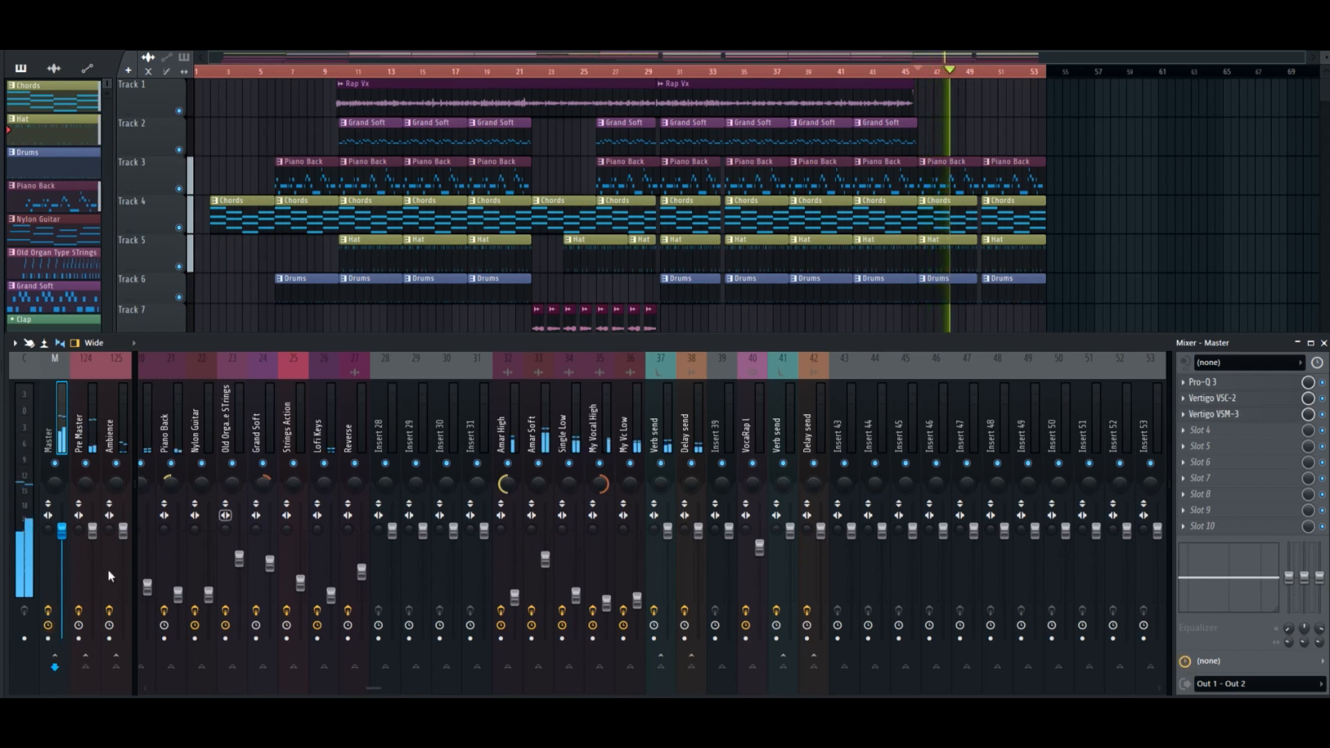
{"action": "left_click", "coordinate": [48, 611]}
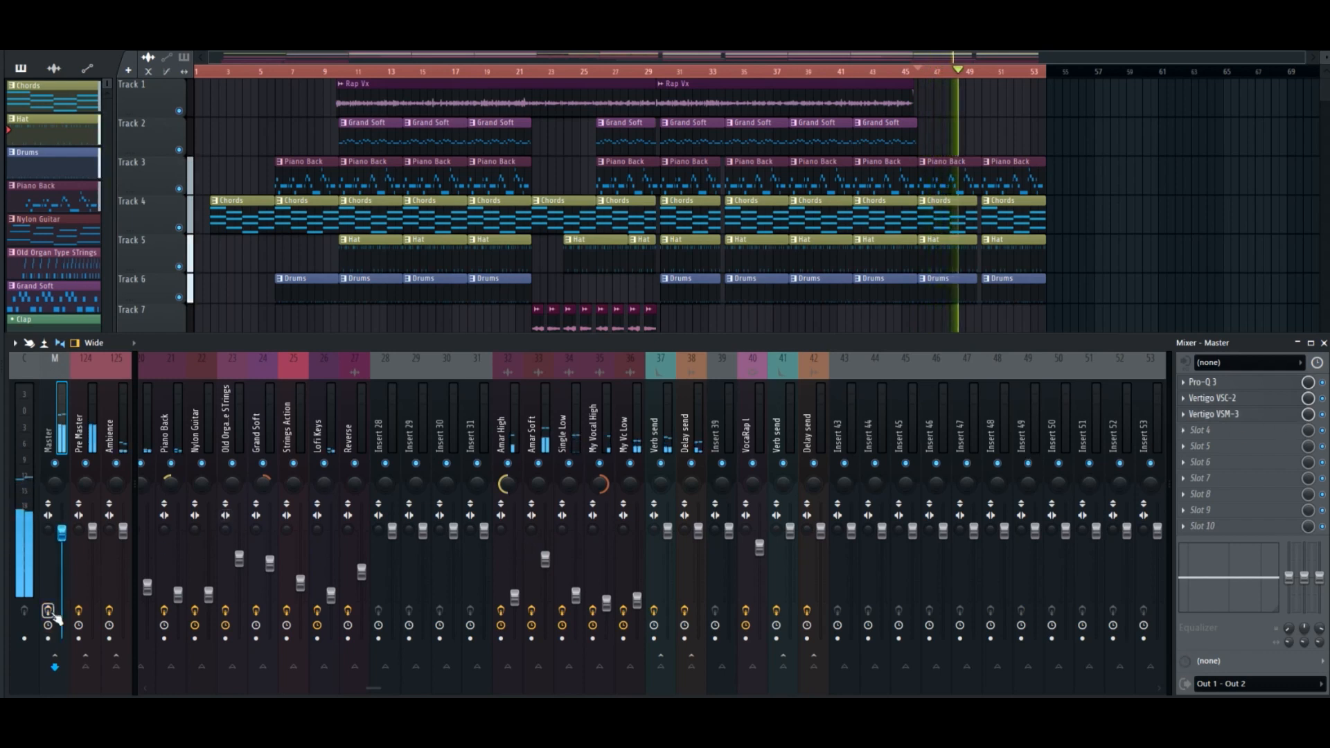
{"action": "right_click", "coordinate": [64, 533]}
{"action": "left_click", "coordinate": [88, 471]}
{"action": "left_click", "coordinate": [48, 611]}
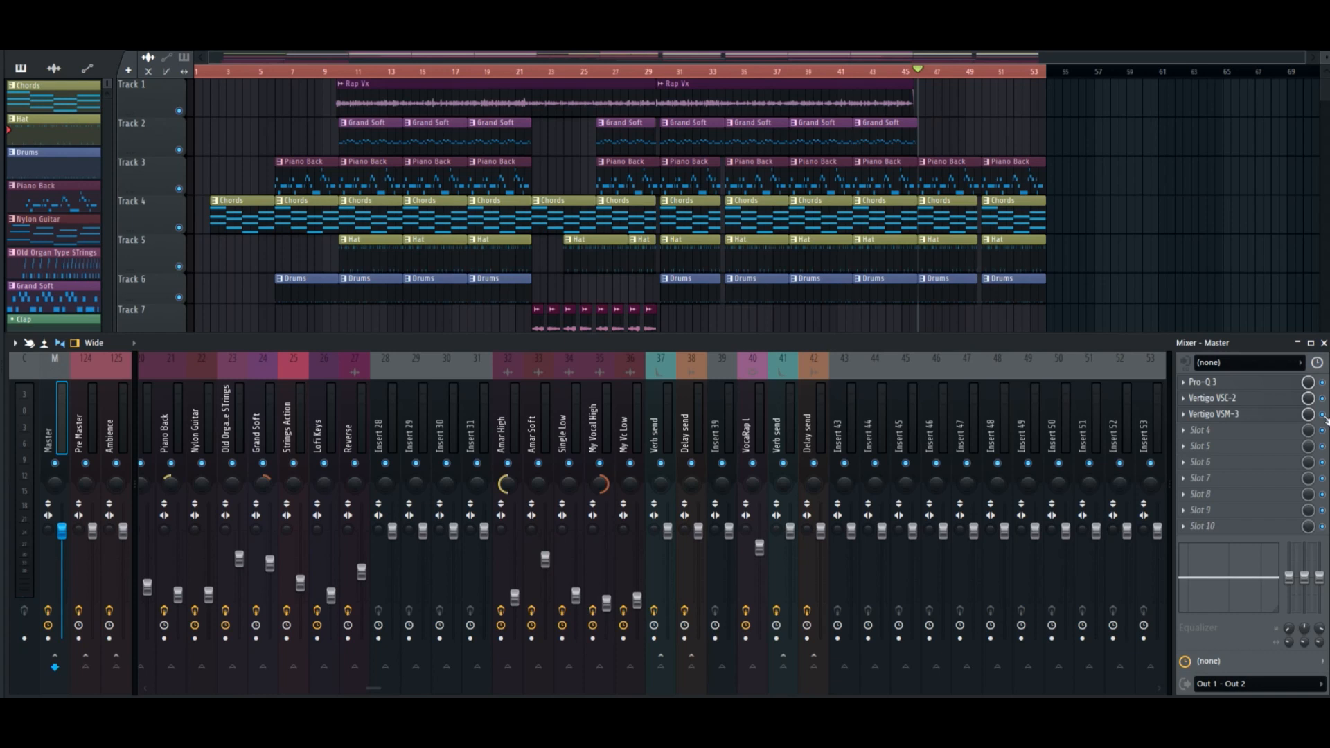
Compare the song with the Vertigo VSM-3 slot bypassed and enabled, leaving it enabled.
{"action": "left_click", "coordinate": [1283, 419]}
{"action": "left_click", "coordinate": [1285, 422]}
{"action": "key", "text": "space"}
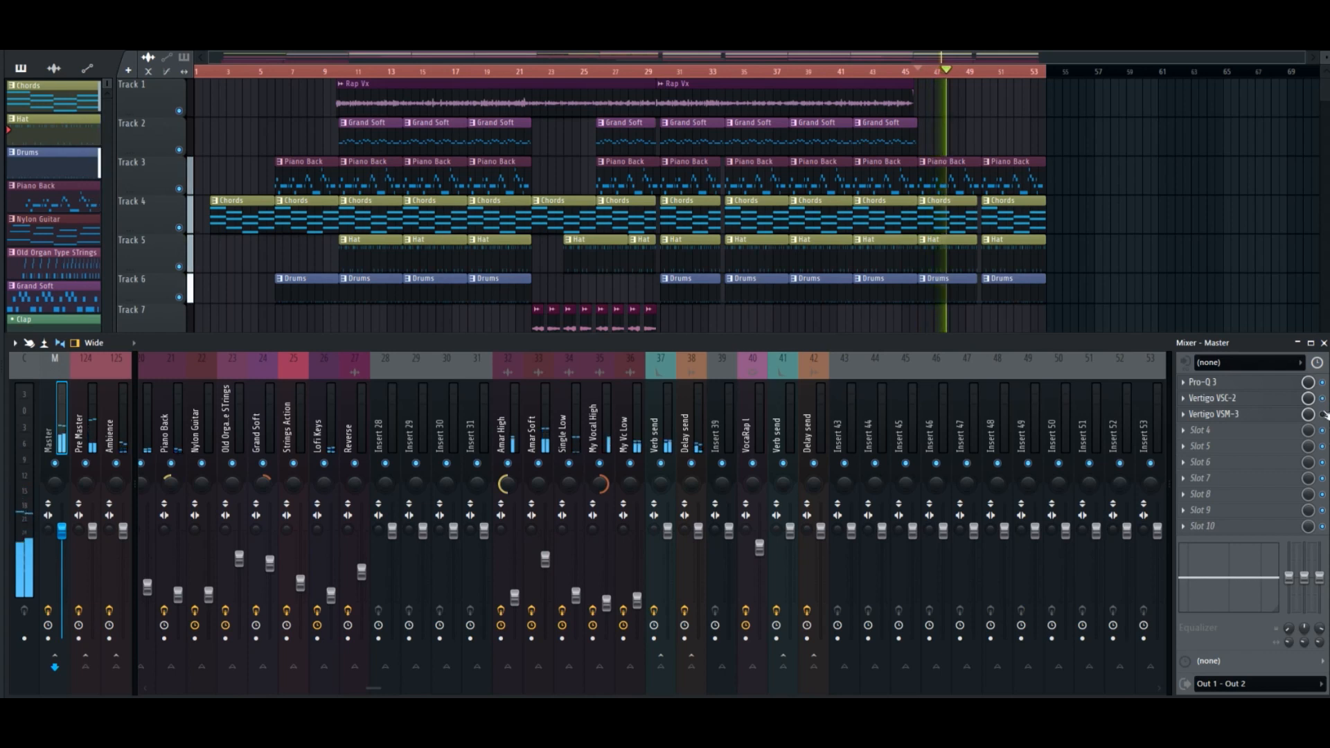
{"action": "key", "text": "space"}
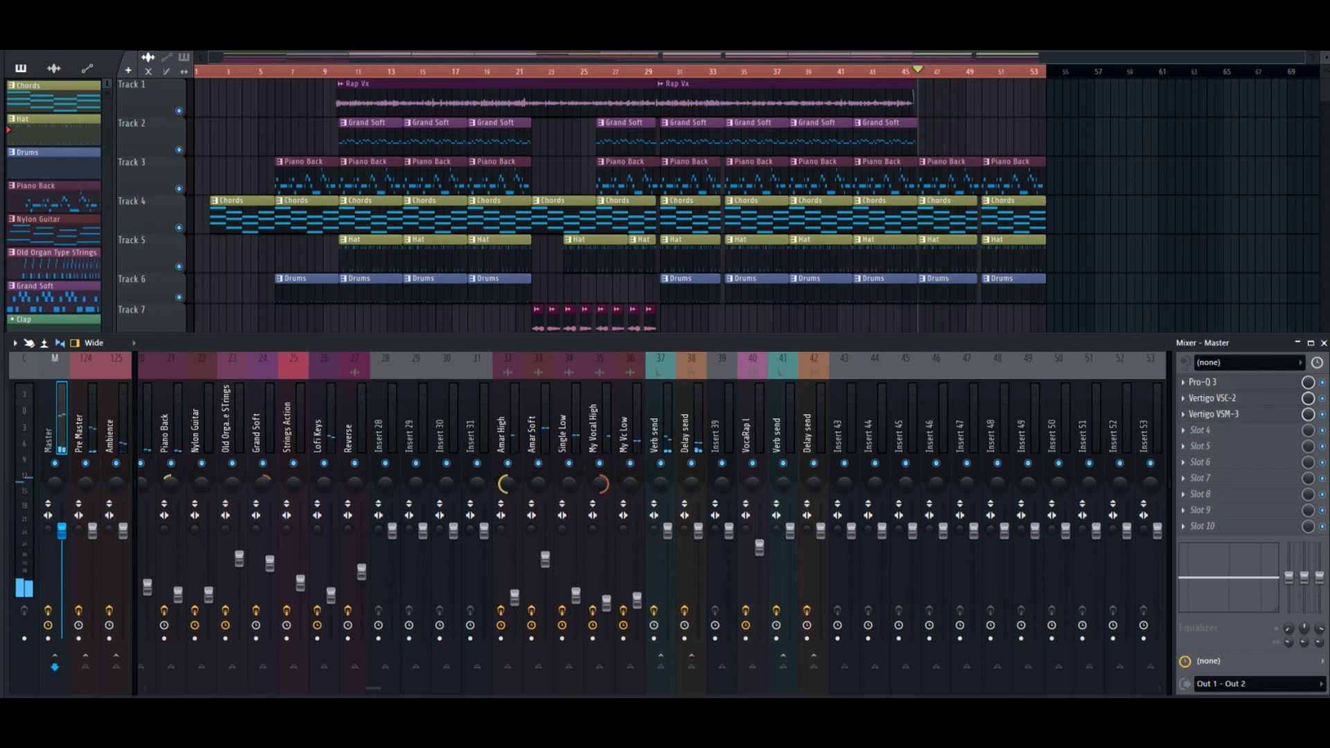
Review the VSC-2 and VSM-3 settings on the master track, then close the plugin window.
{"action": "left_click", "coordinate": [1251, 402]}
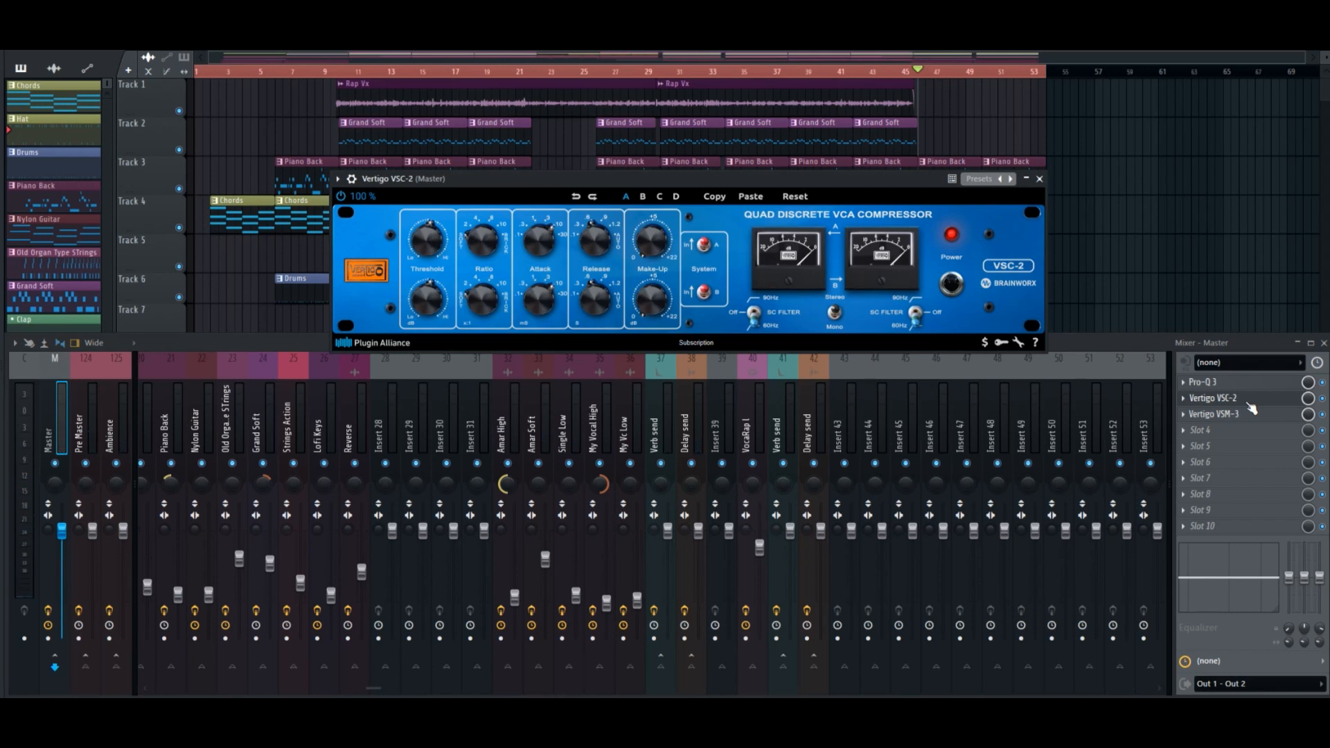
{"action": "left_click", "coordinate": [1251, 412]}
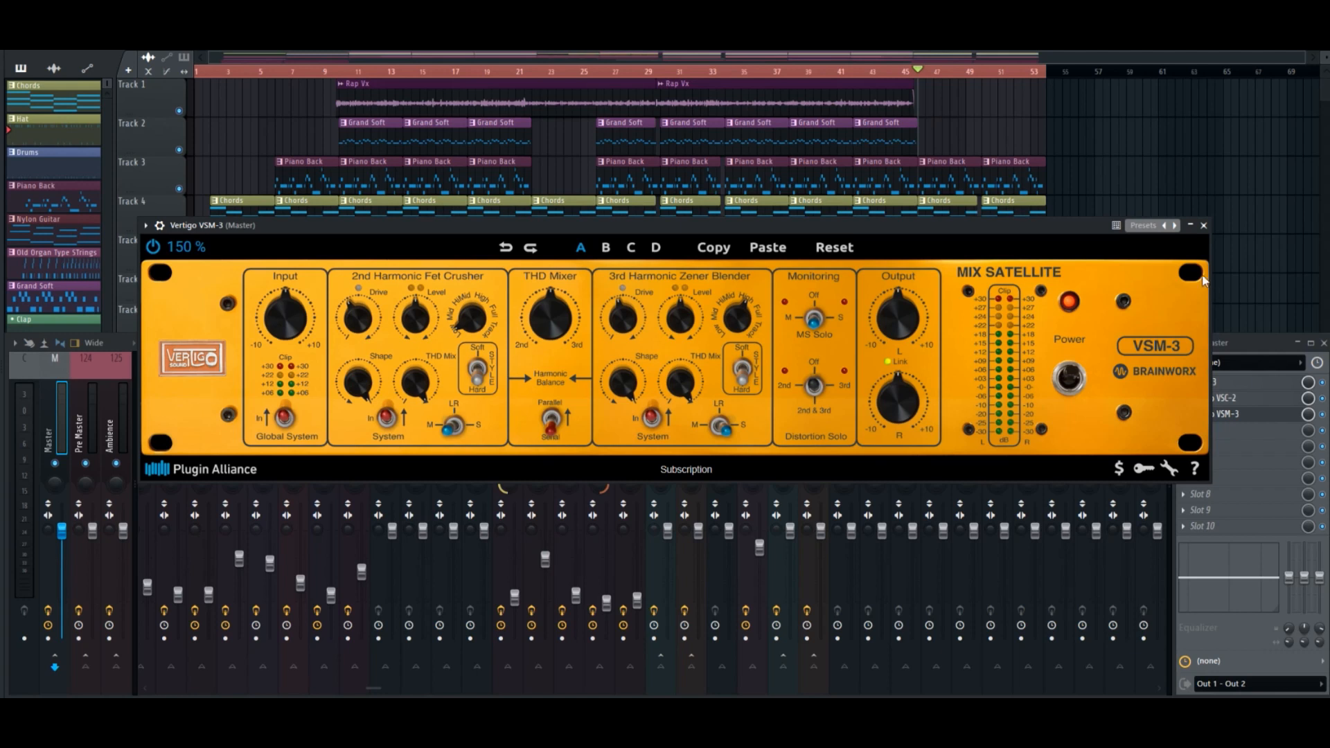
{"action": "left_click", "coordinate": [1203, 225]}
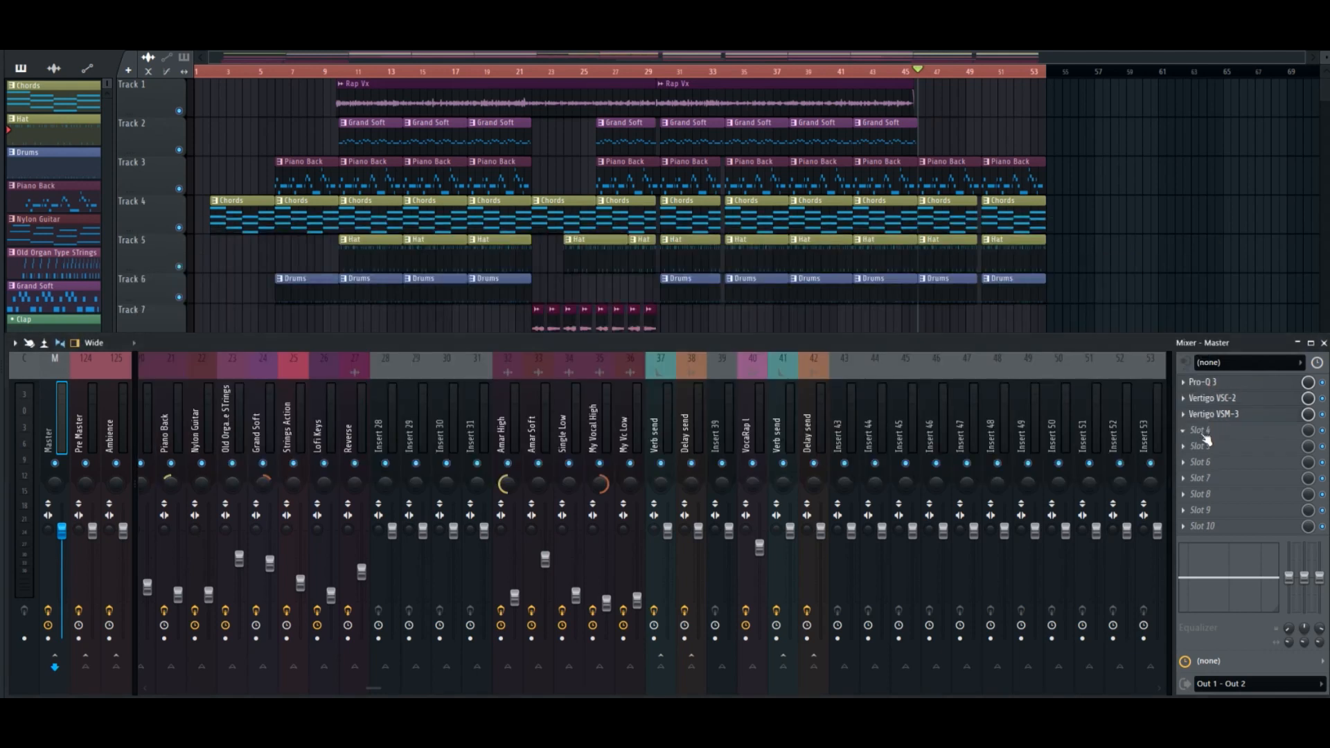
Load a second Pro-Q 3 into slot 4 of the master track and move its window clear of the effect slots.
{"action": "left_click", "coordinate": [1203, 434]}
{"action": "left_click", "coordinate": [755, 38]}
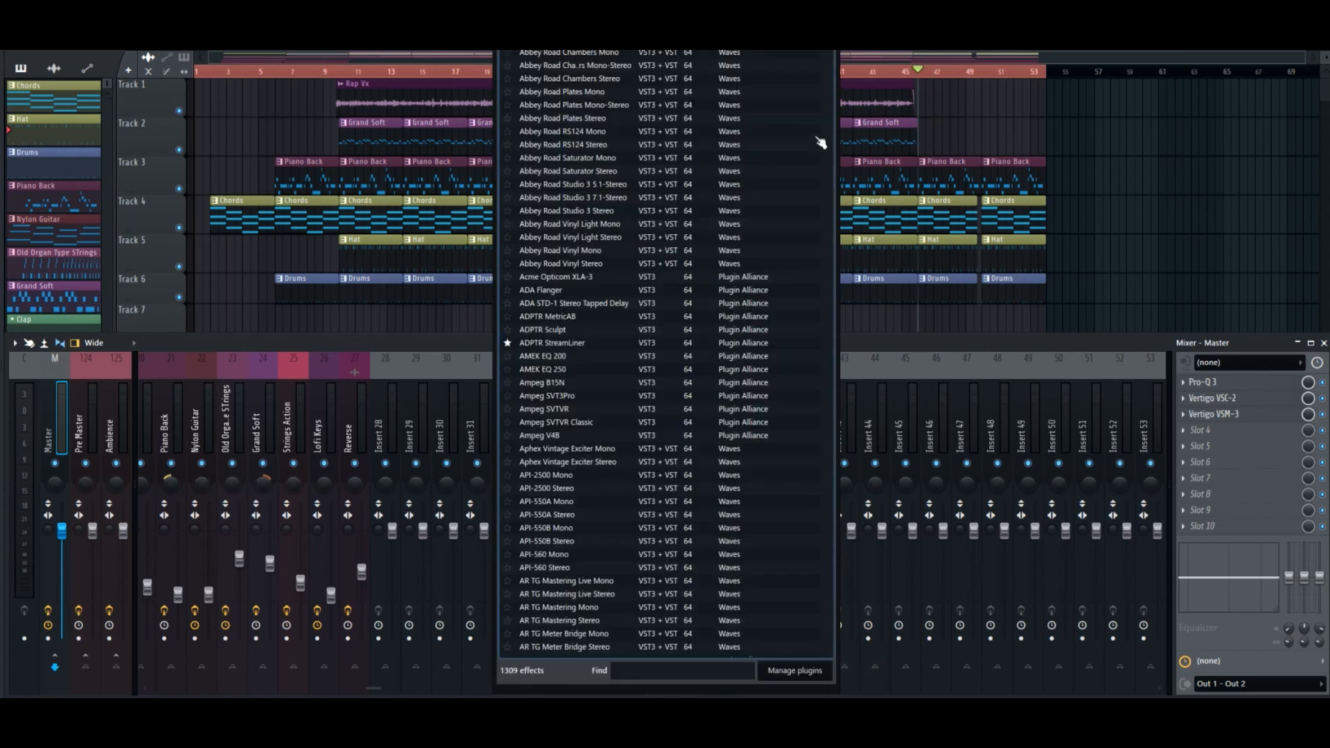
{"action": "type", "text": "pro"}
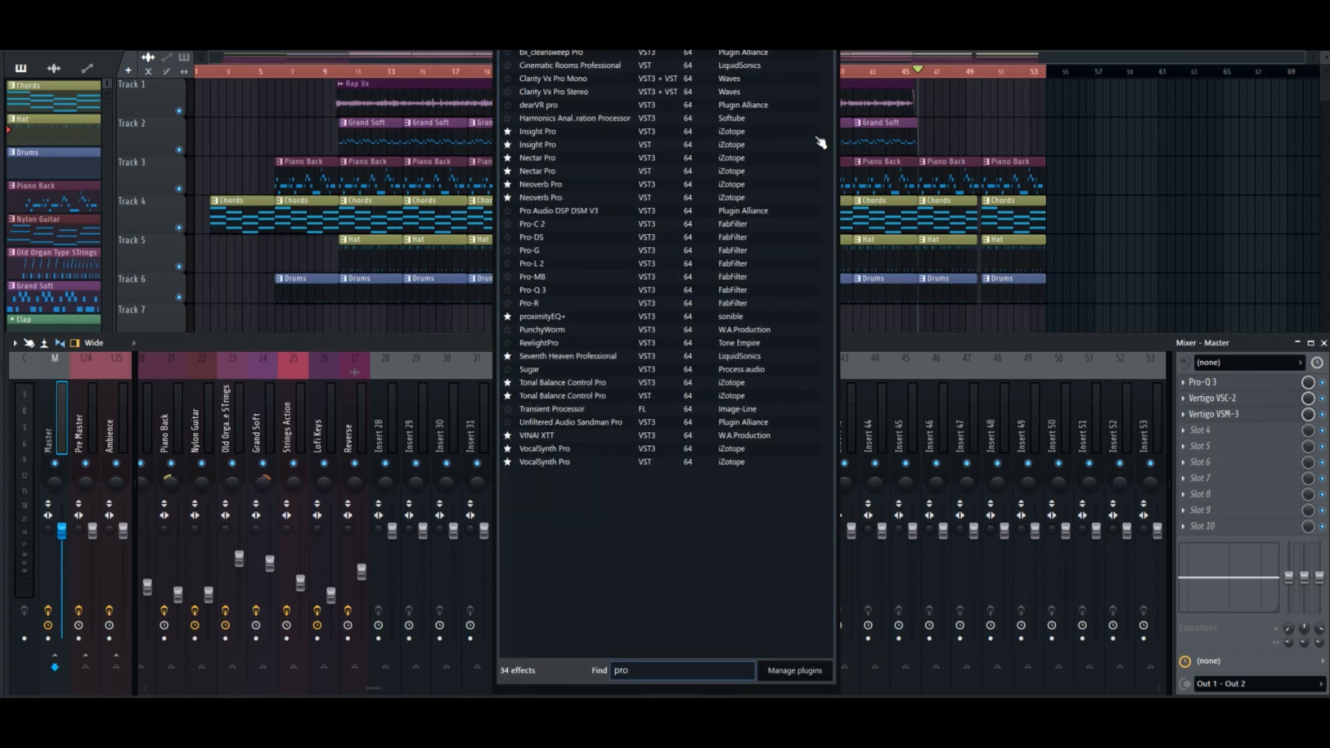
{"action": "left_click", "coordinate": [532, 290]}
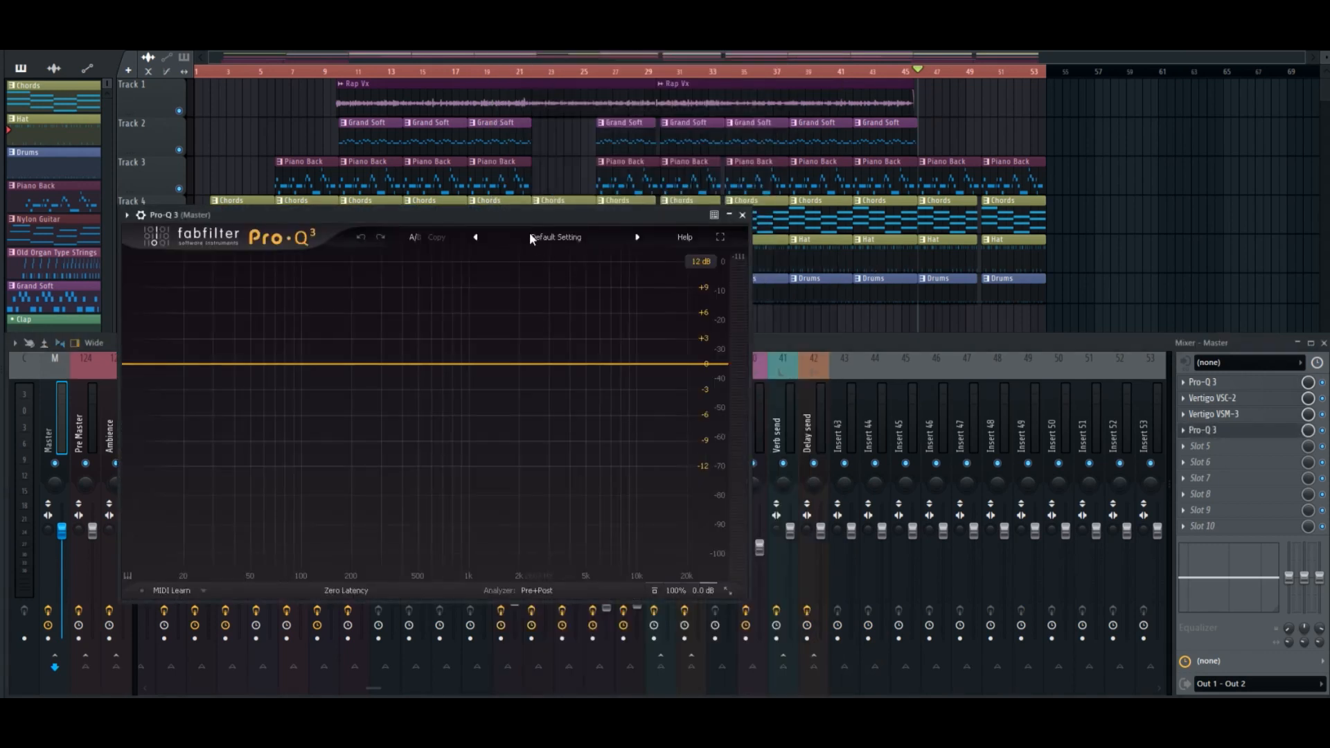
{"action": "left_click_drag", "start_coordinate": [531, 220], "coordinate": [804, 169]}
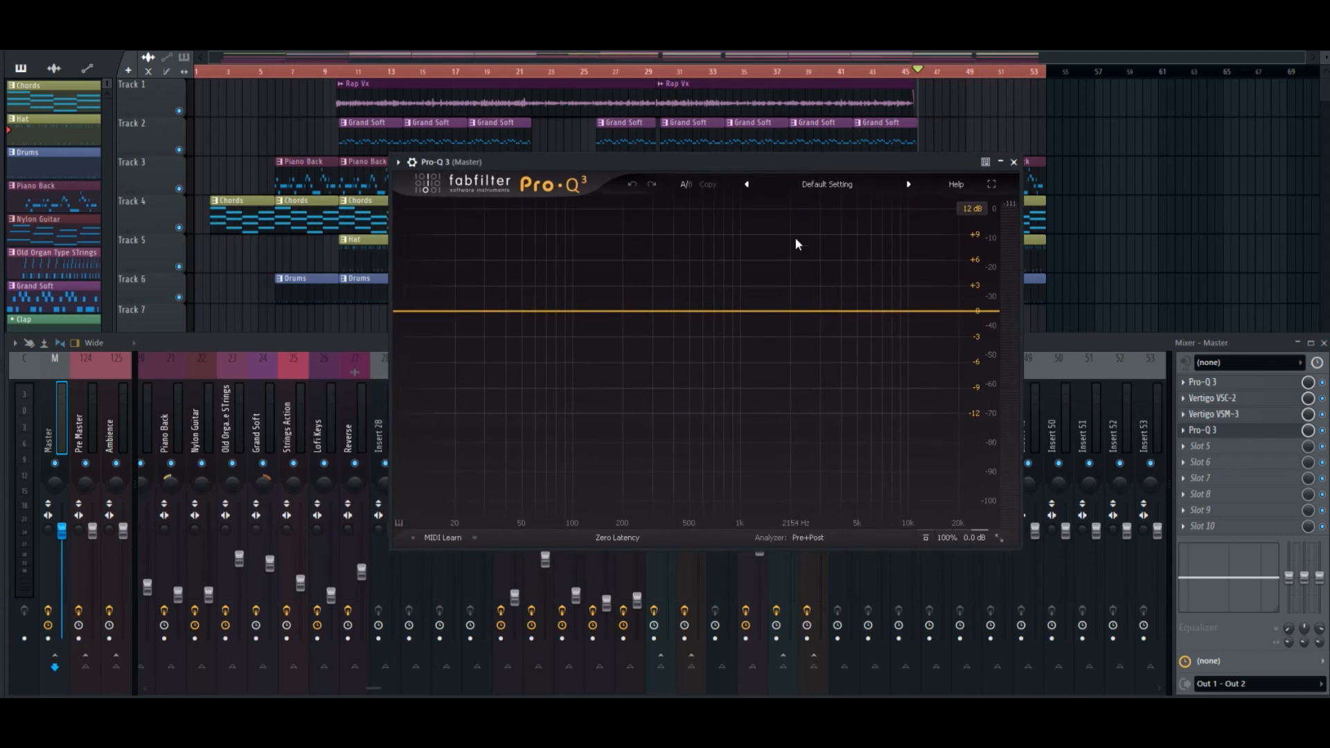
Try a bell boost of about 1 dB near 921 Hz, remove it, and briefly check the VSM-3.
{"action": "left_click_drag", "start_coordinate": [737, 313], "coordinate": [736, 306]}
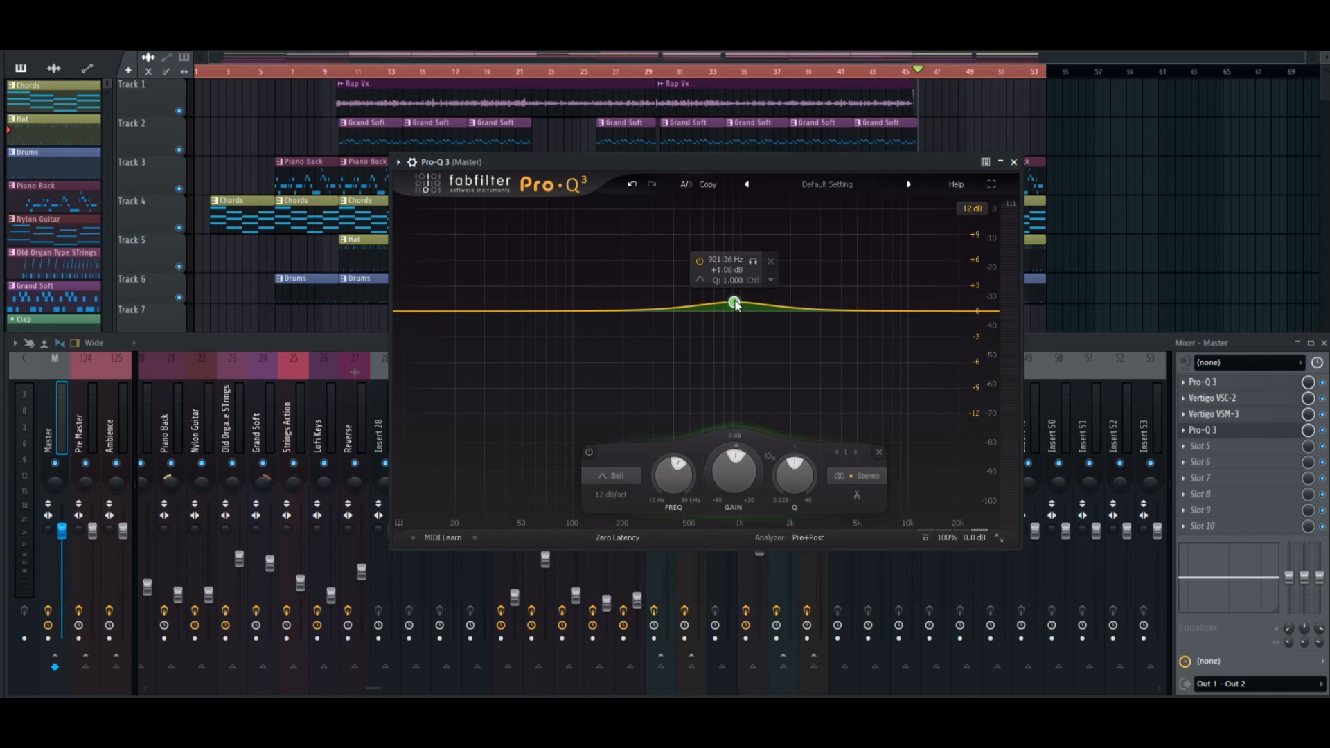
{"action": "left_click", "coordinate": [770, 263]}
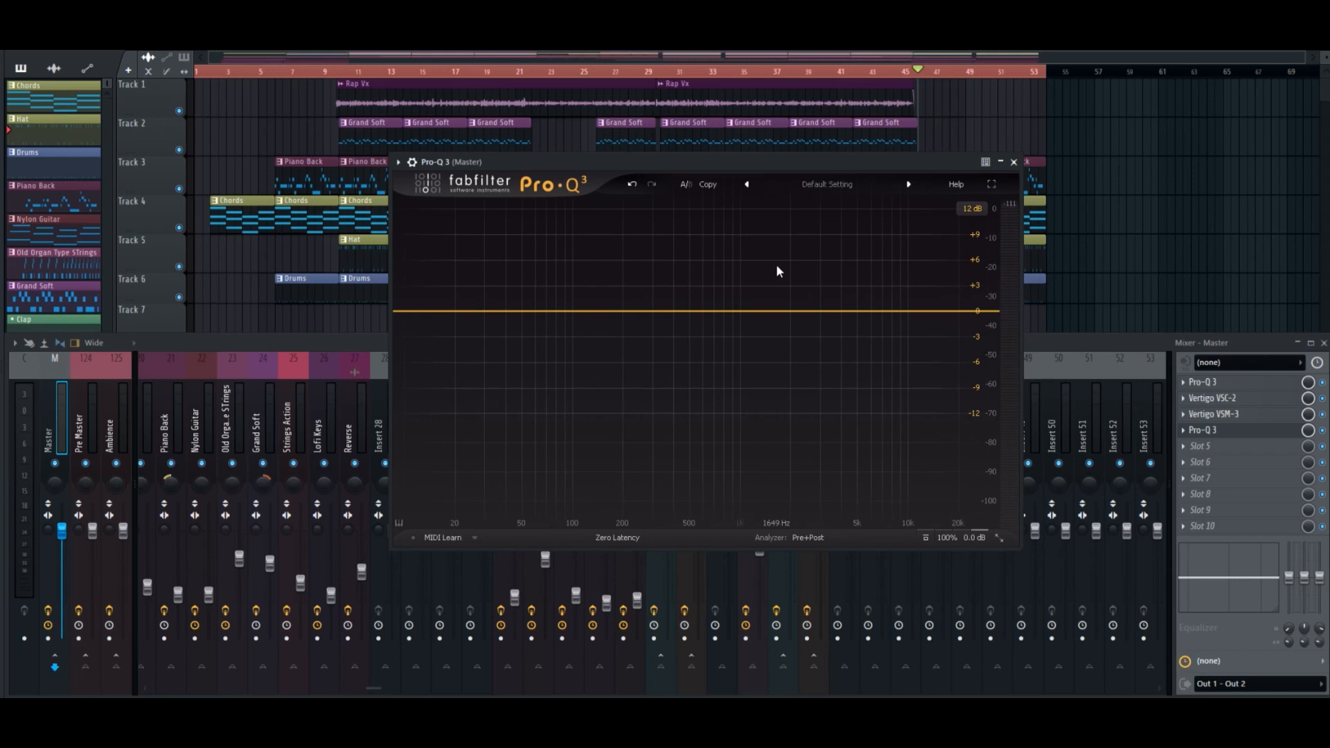
{"action": "left_click", "coordinate": [1245, 414]}
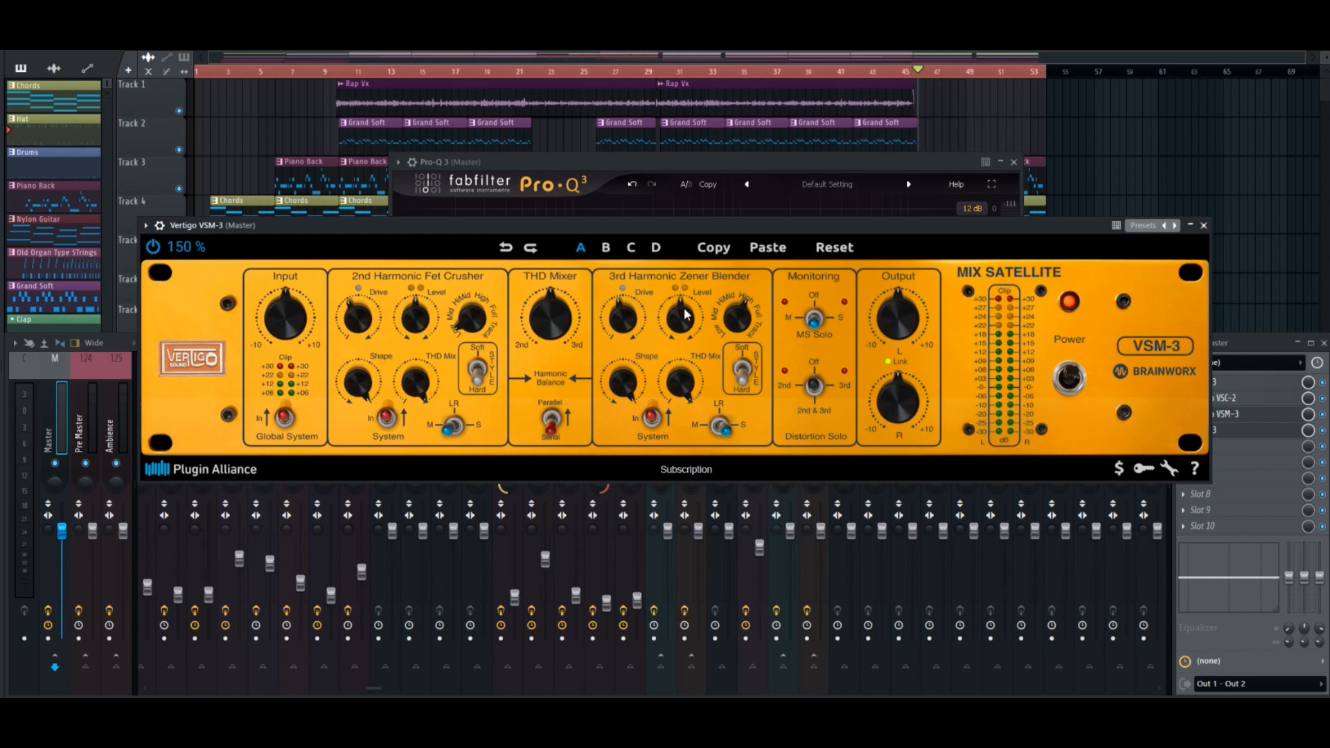
{"action": "left_click_drag", "start_coordinate": [887, 231], "coordinate": [872, 245]}
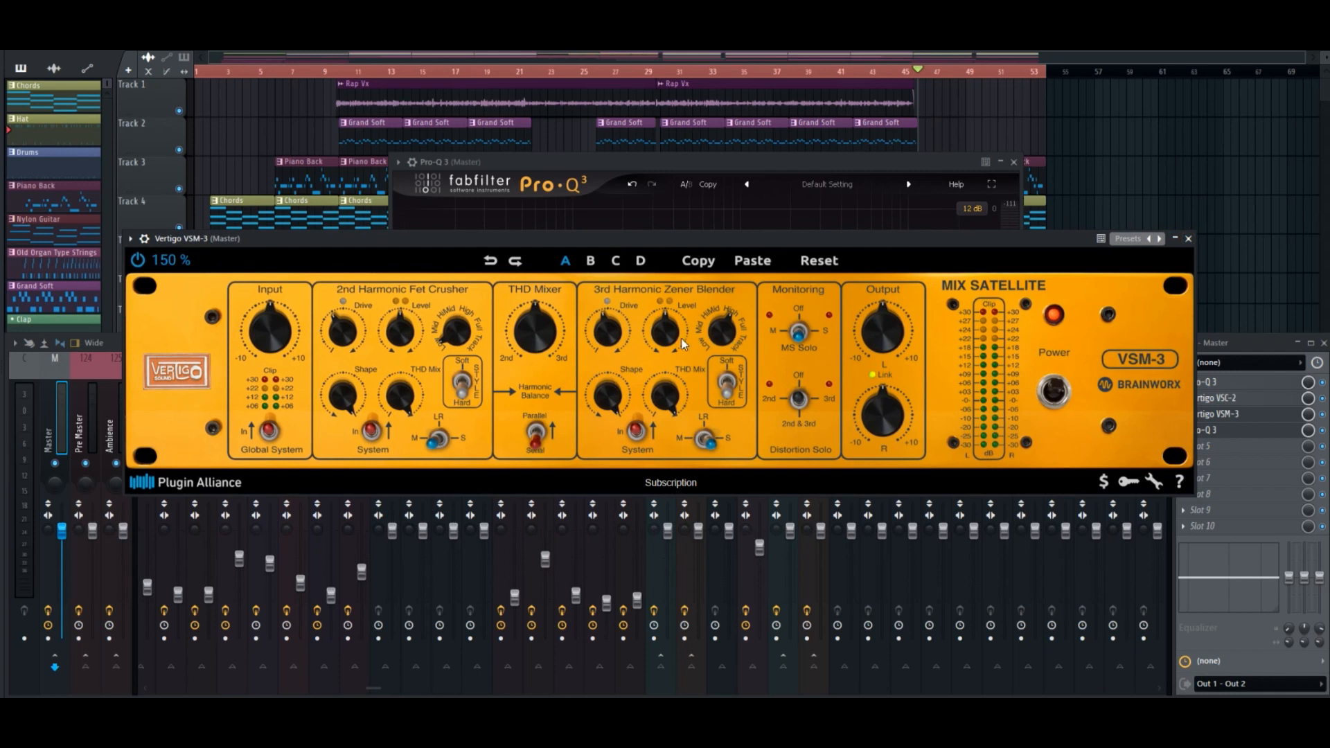
{"action": "left_click", "coordinate": [1188, 239]}
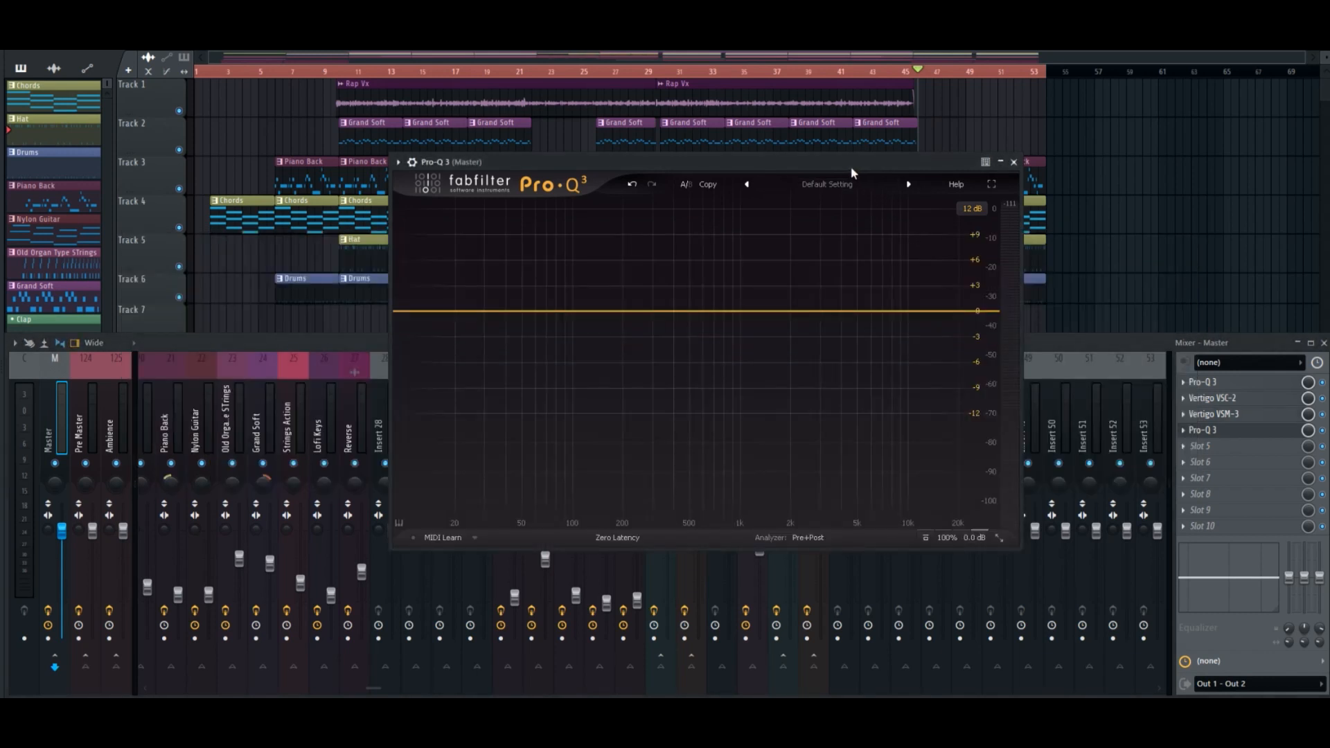
Switch the new Pro-Q 3 to Linear Phase processing and reposition its window.
{"action": "left_click", "coordinate": [630, 540]}
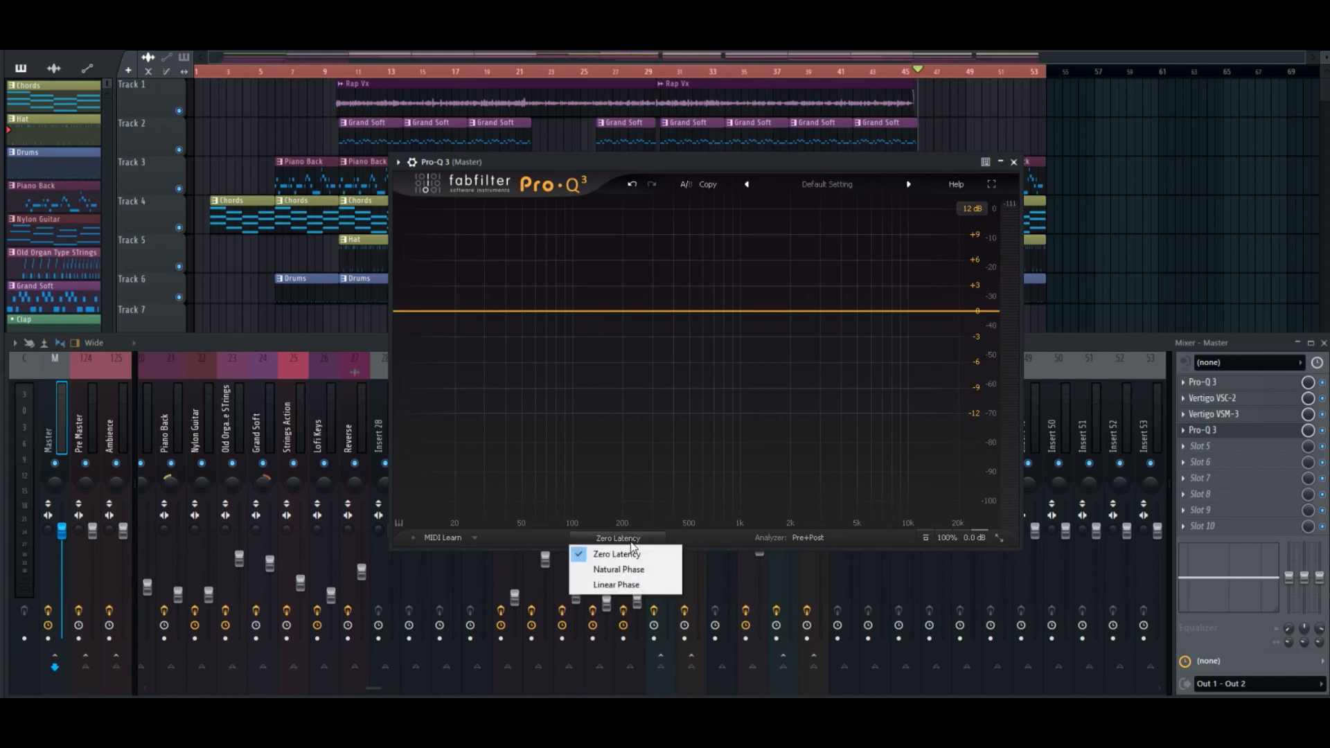
{"action": "left_click", "coordinate": [623, 585]}
{"action": "left_click_drag", "start_coordinate": [576, 160], "coordinate": [526, 176]}
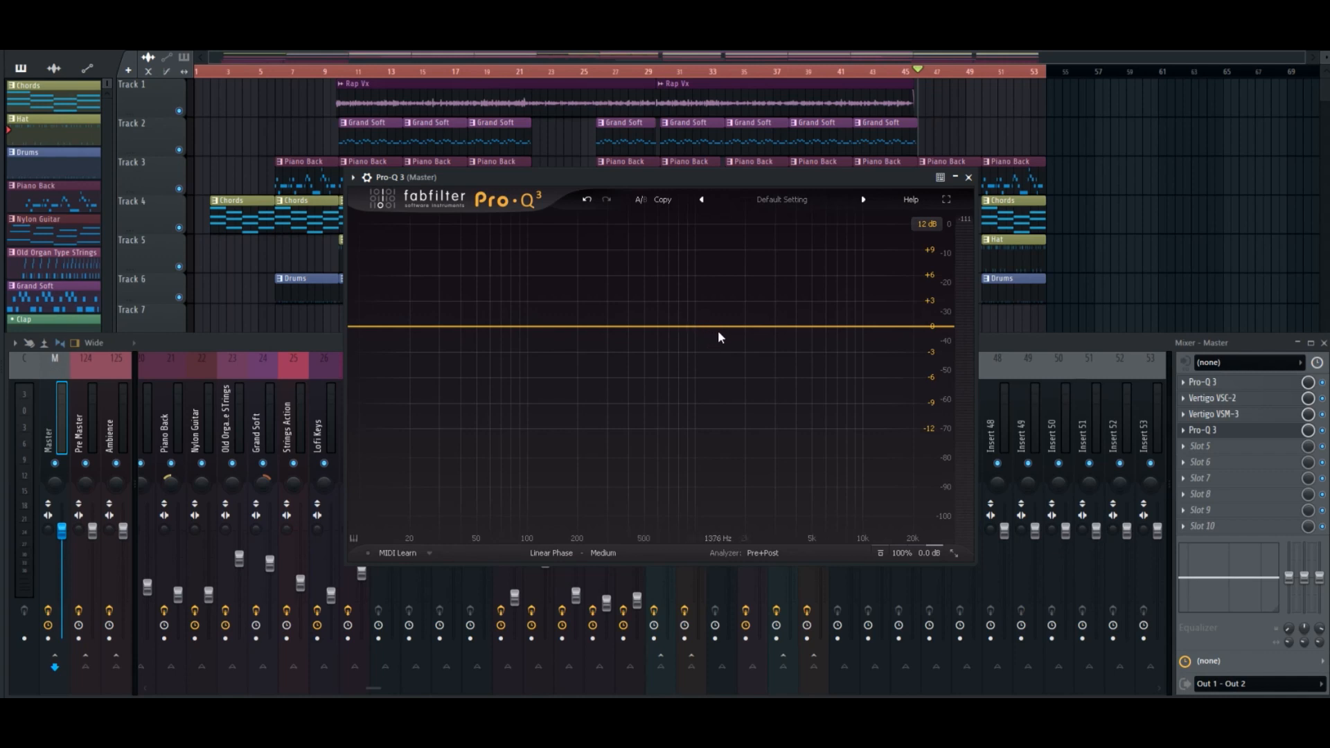
Play the song and add a bell band at about 2.2 kHz with a boost of about 1.9 dB.
{"action": "key", "text": "space"}
{"action": "left_click", "coordinate": [746, 326]}
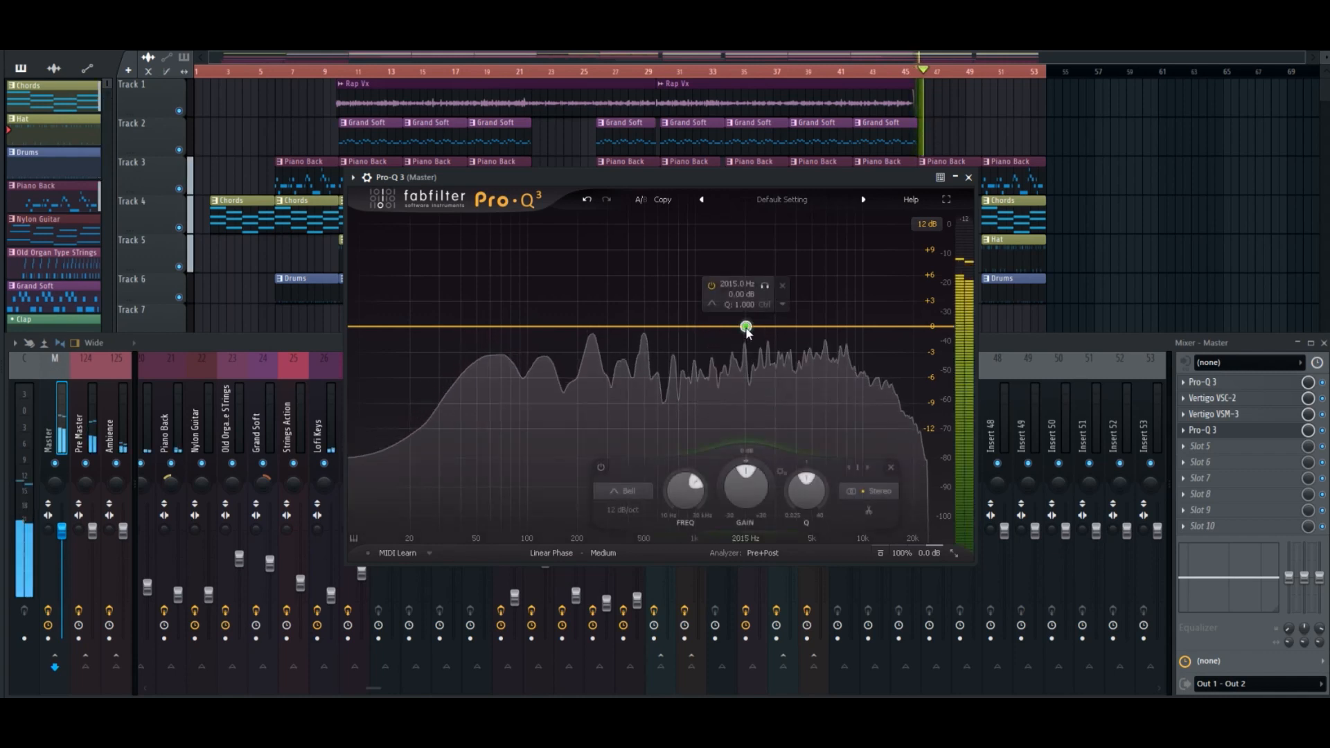
{"action": "key", "text": "space"}
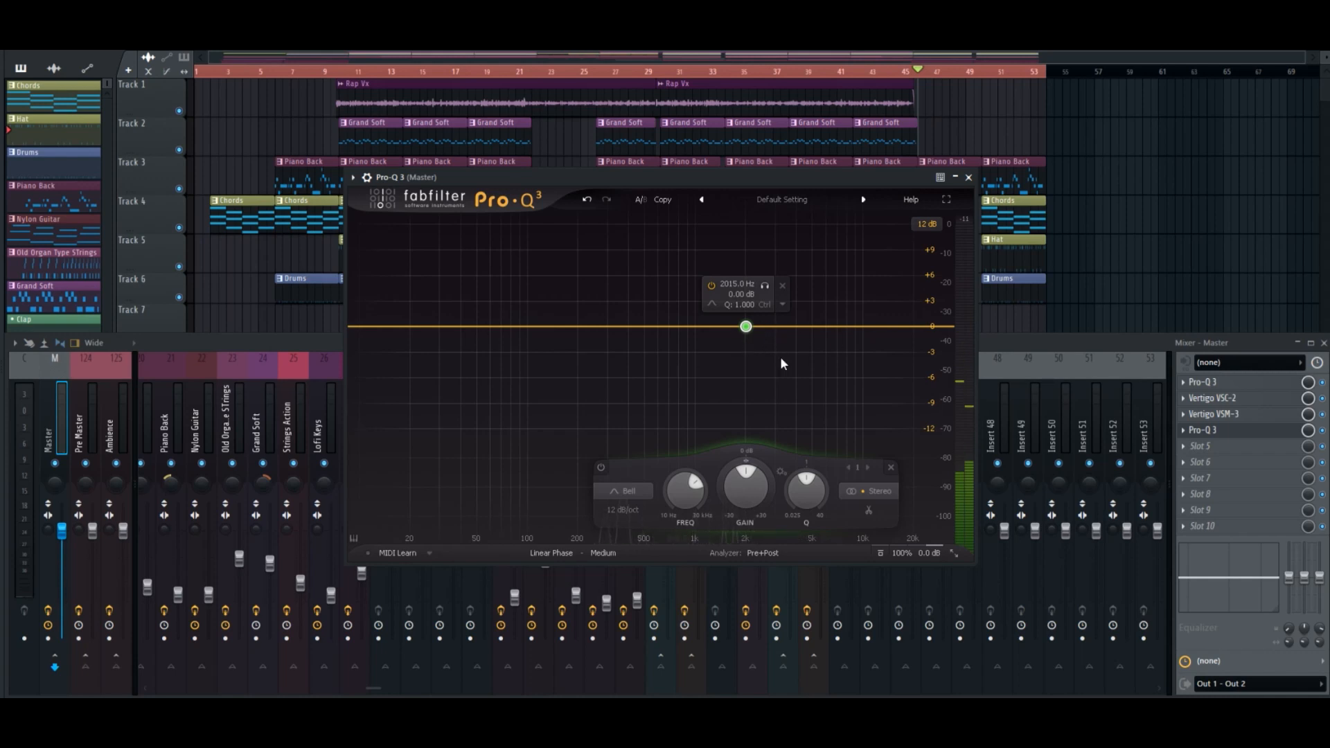
{"action": "key", "text": "space"}
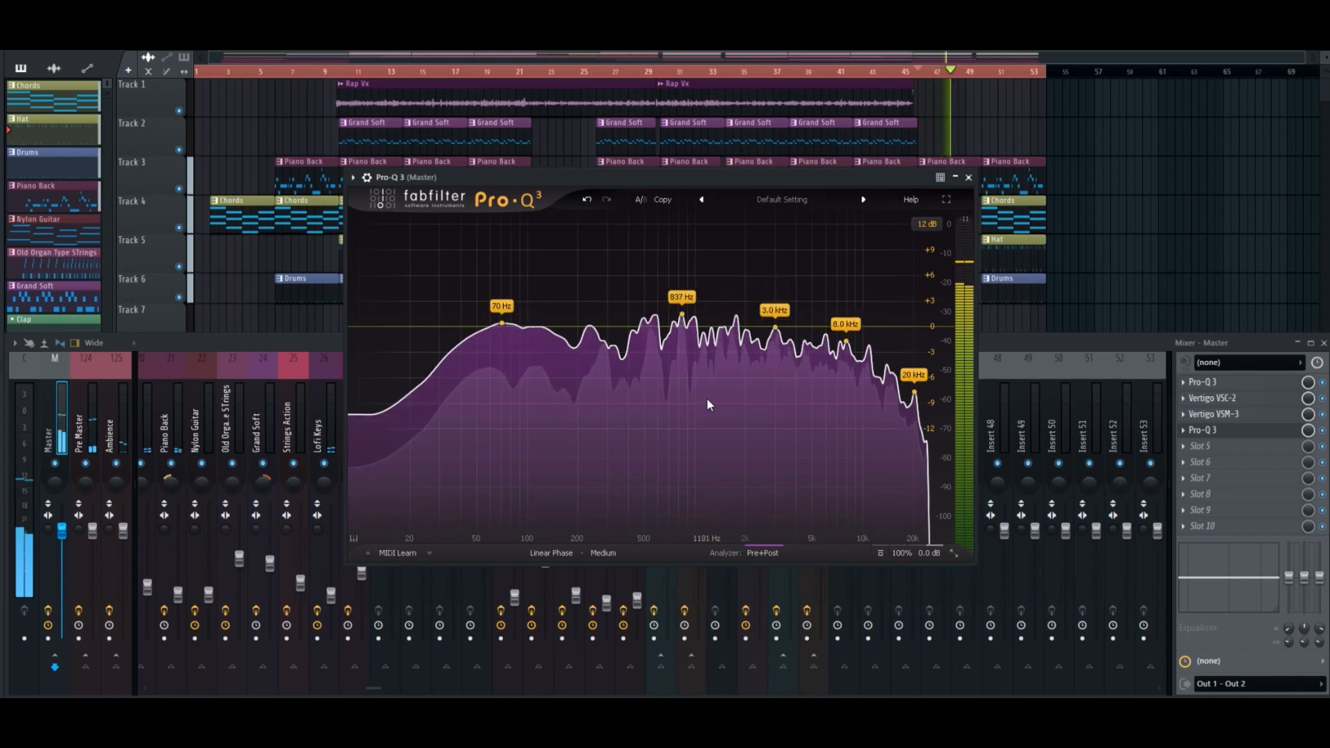
{"action": "double_click", "coordinate": [746, 326]}
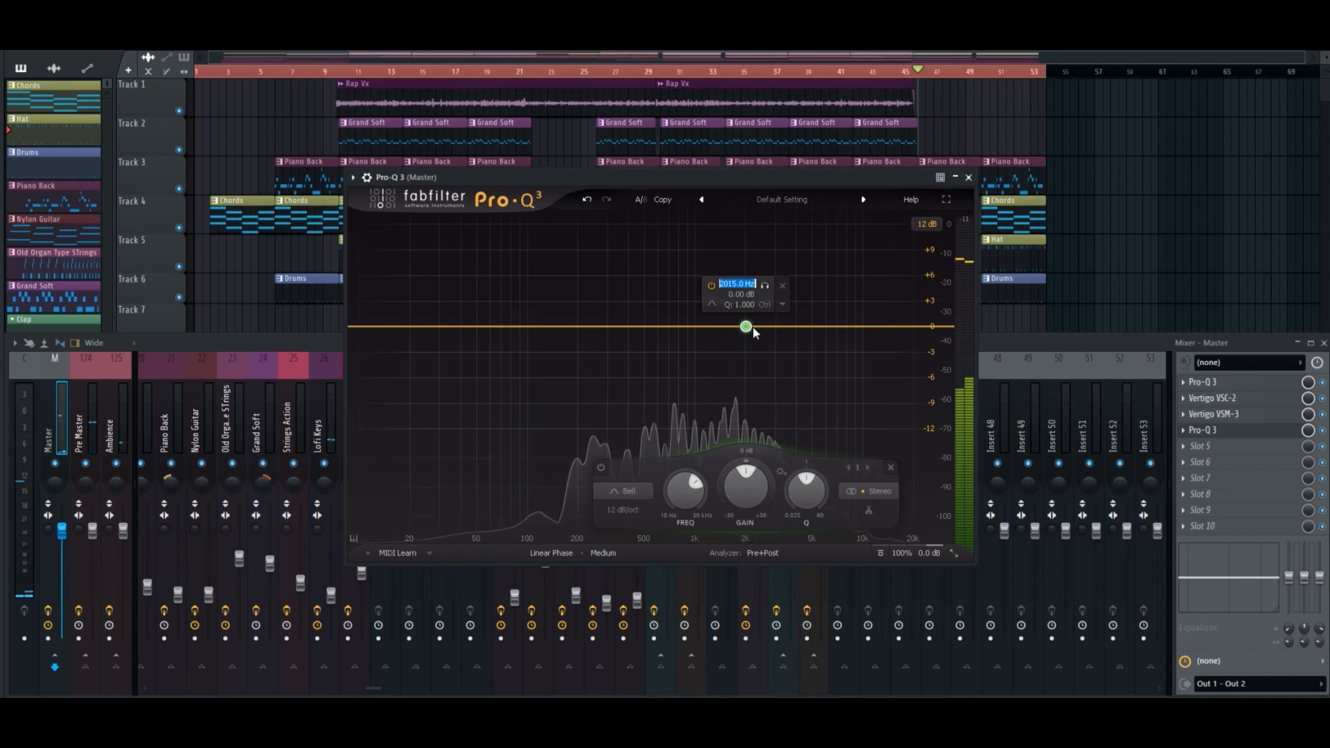
{"action": "left_click_drag", "start_coordinate": [749, 332], "coordinate": [753, 320]}
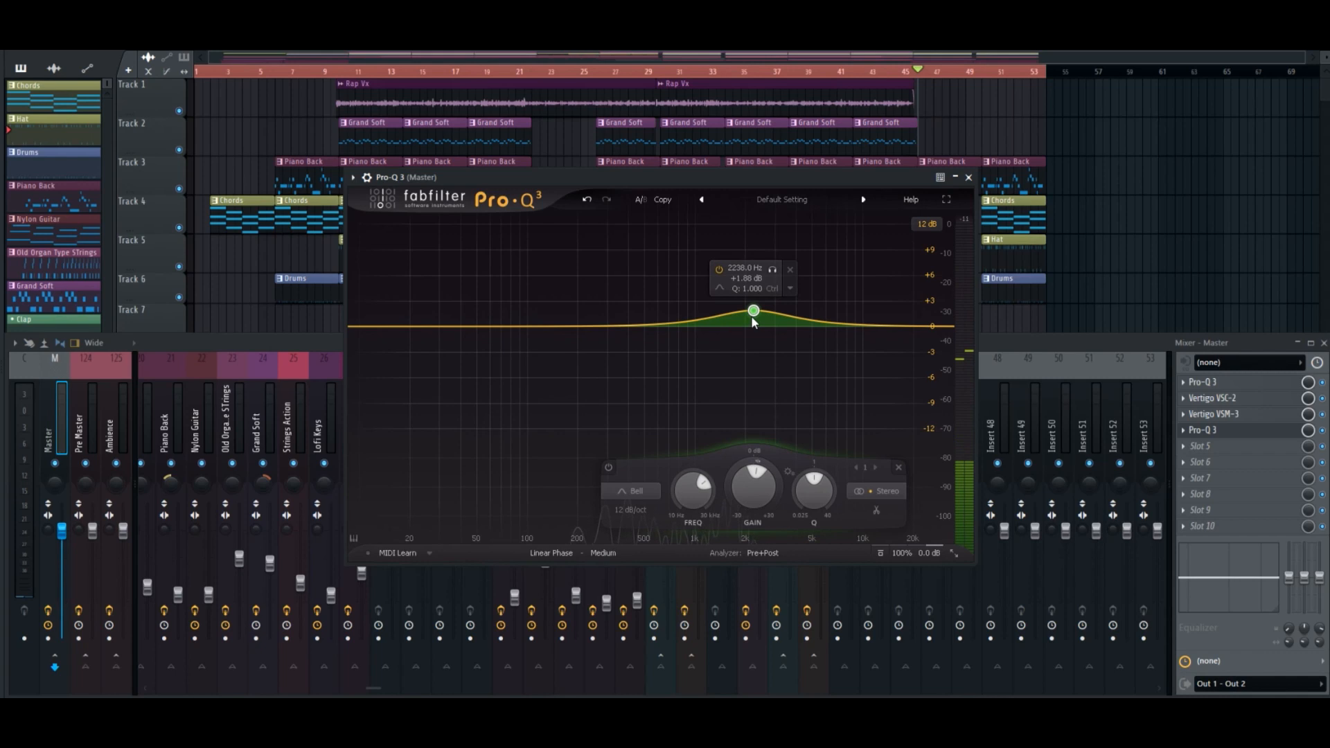
Move the bell band to about 9.9 kHz with about 2.1 dB boost and Q 1.5, and remove the extra band near 4.3 kHz.
{"action": "key", "text": "space"}
{"action": "left_click_drag", "start_coordinate": [754, 320], "coordinate": [801, 323]}
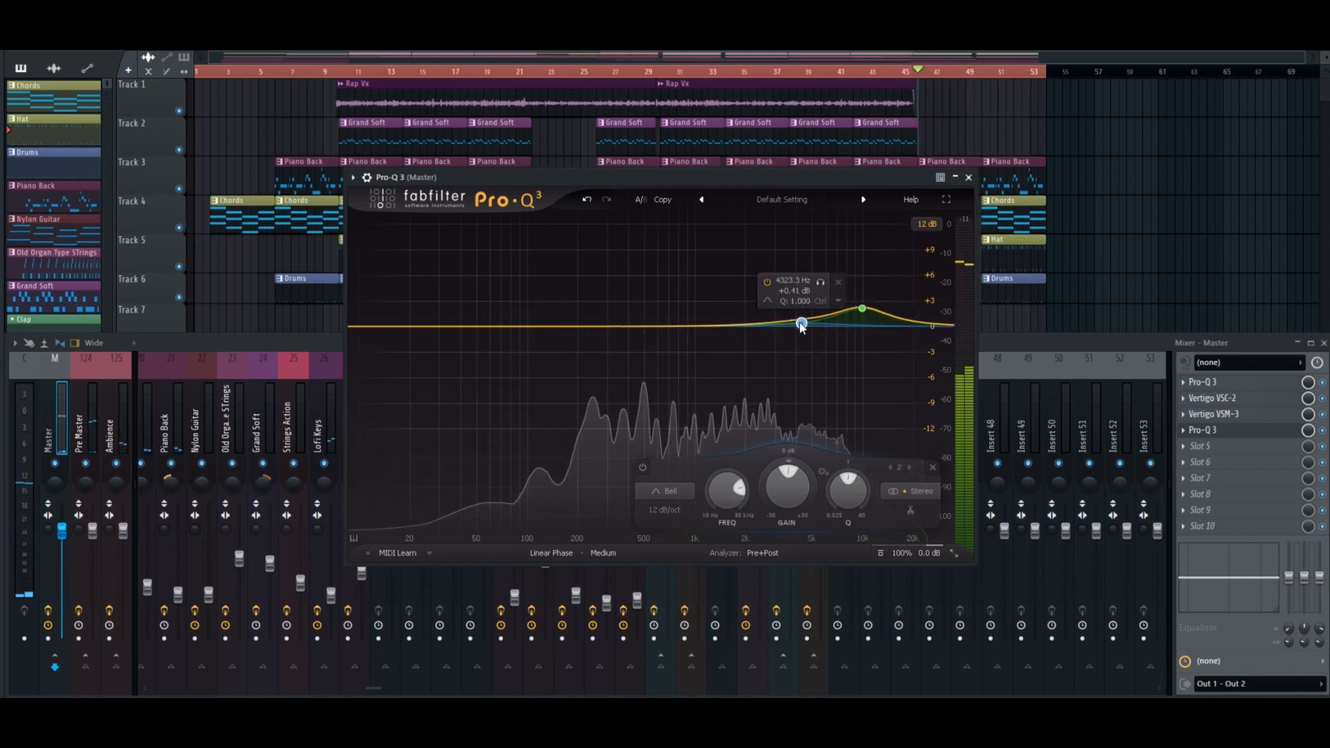
{"action": "left_click", "coordinate": [838, 282]}
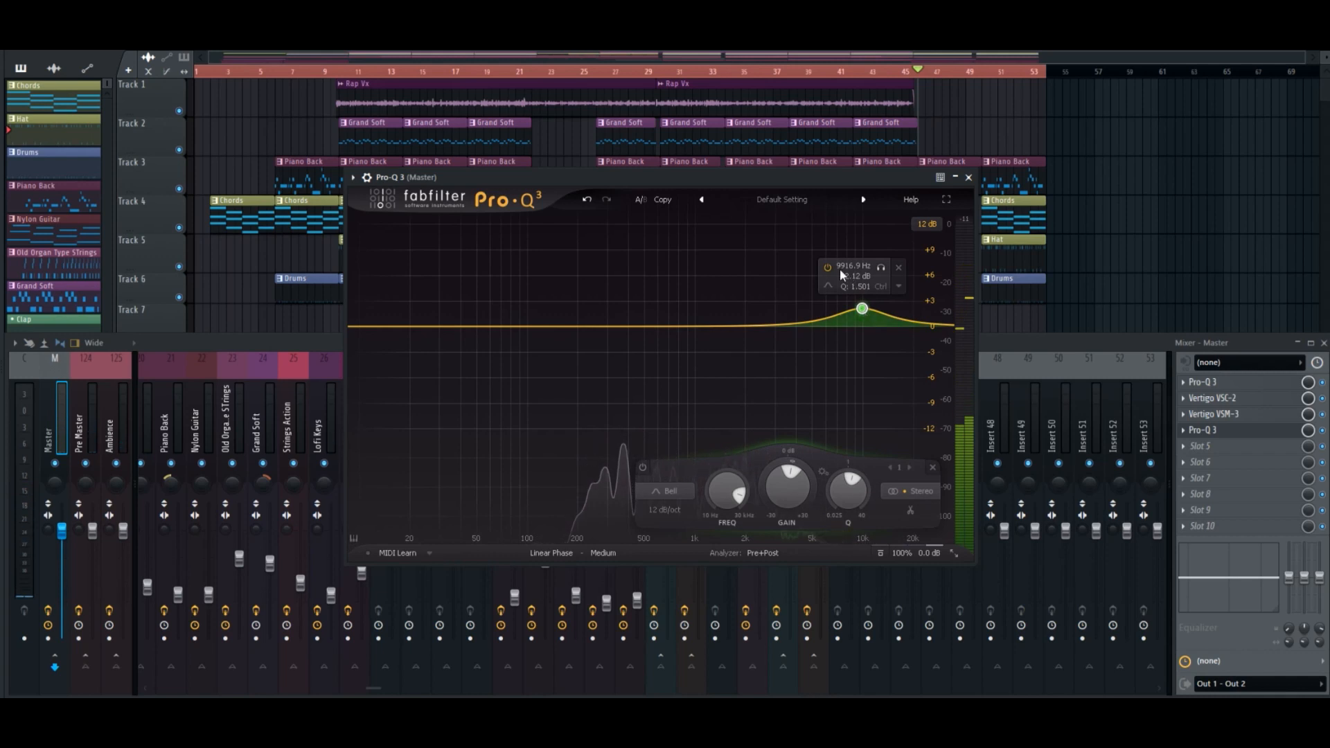
Play the song and compare it with the 9.9 kHz boost bypassed and enabled, leaving the band on and stopping playback.
{"action": "key", "text": "space"}
{"action": "left_click", "coordinate": [828, 266]}
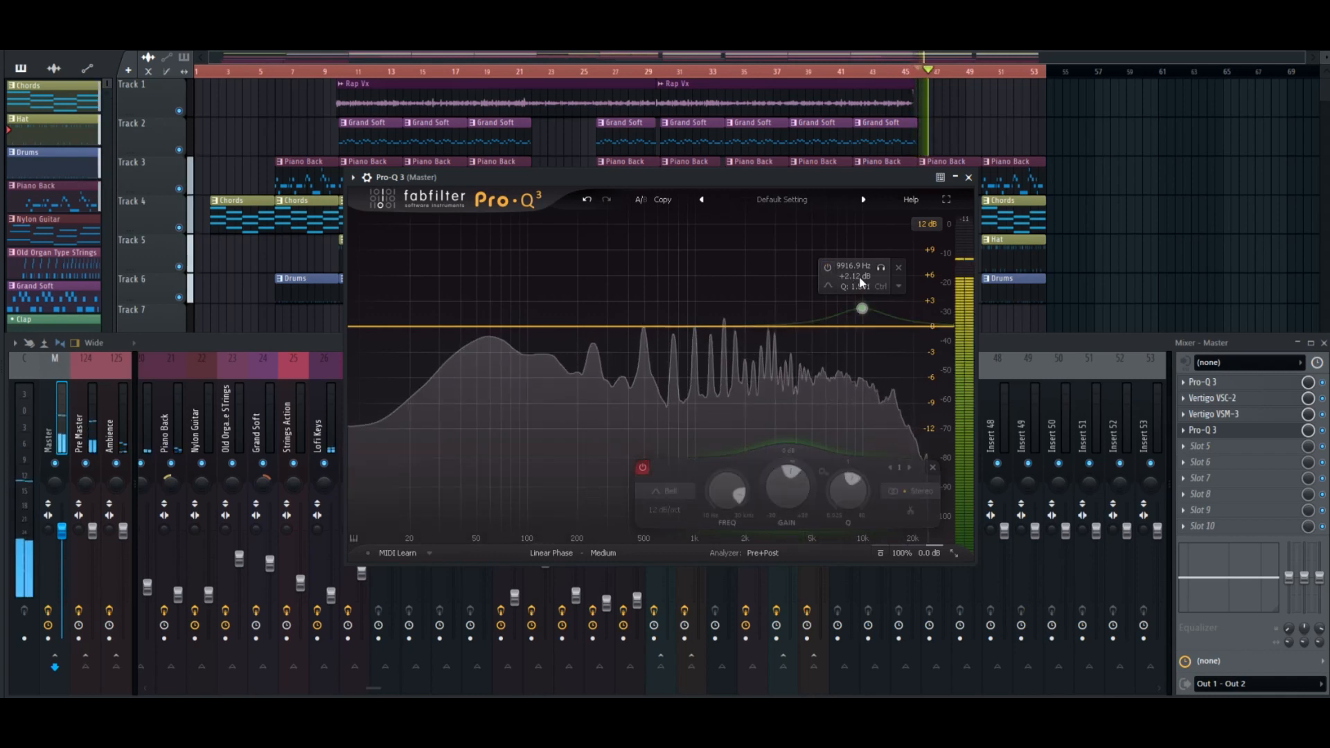
{"action": "left_click", "coordinate": [827, 266]}
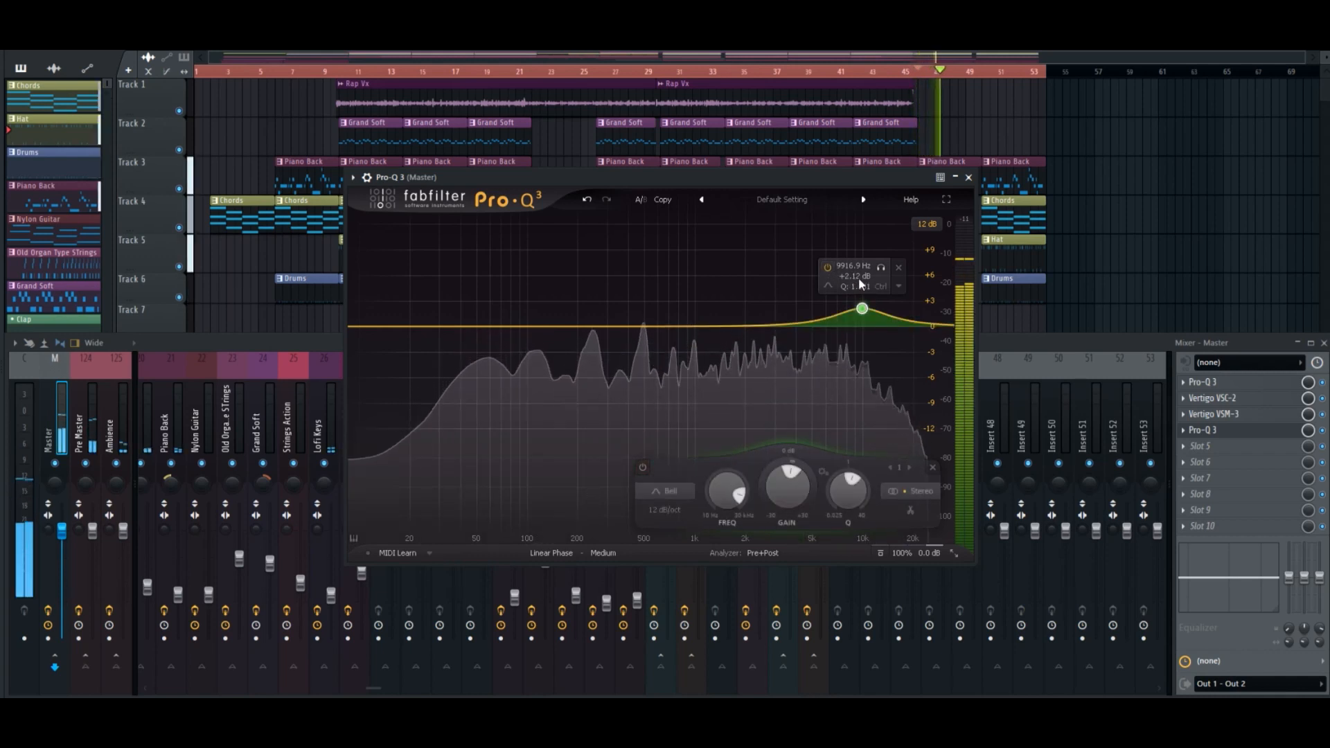
{"action": "left_click", "coordinate": [828, 267]}
{"action": "key", "text": "space"}
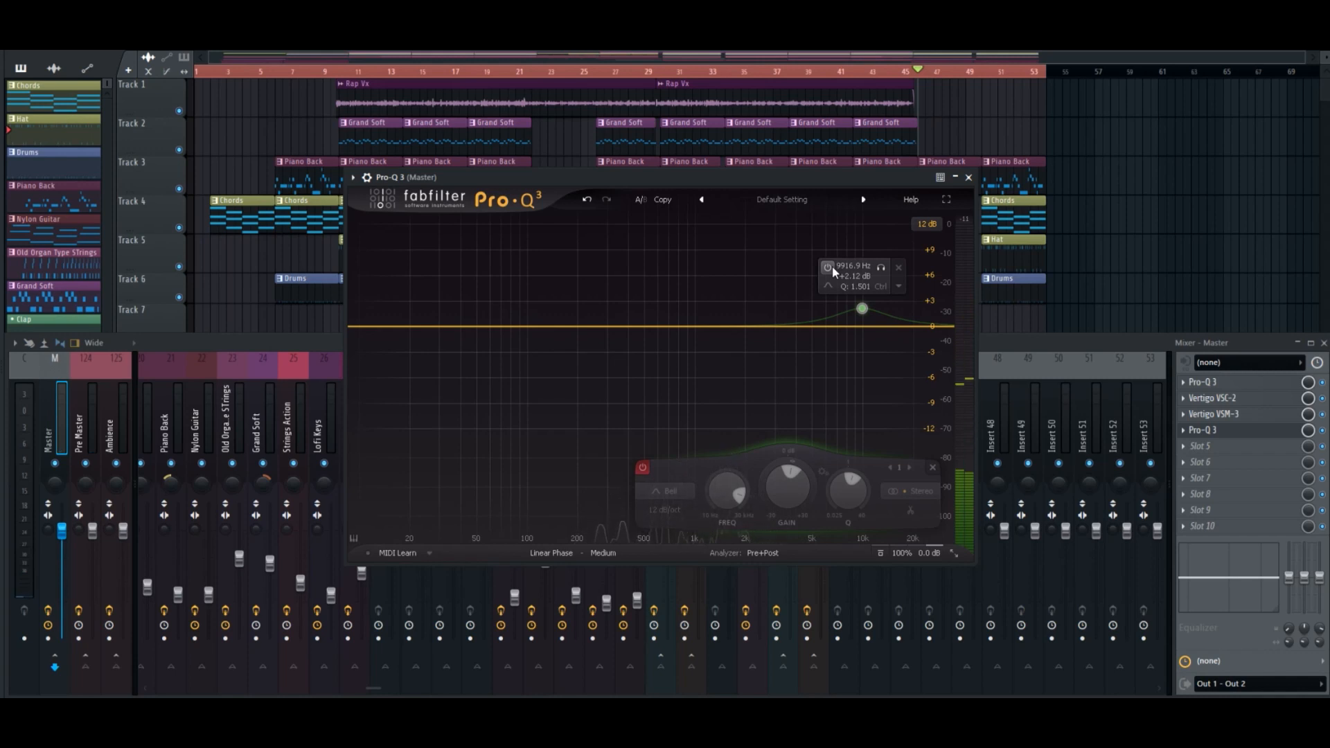
{"action": "key", "text": "space"}
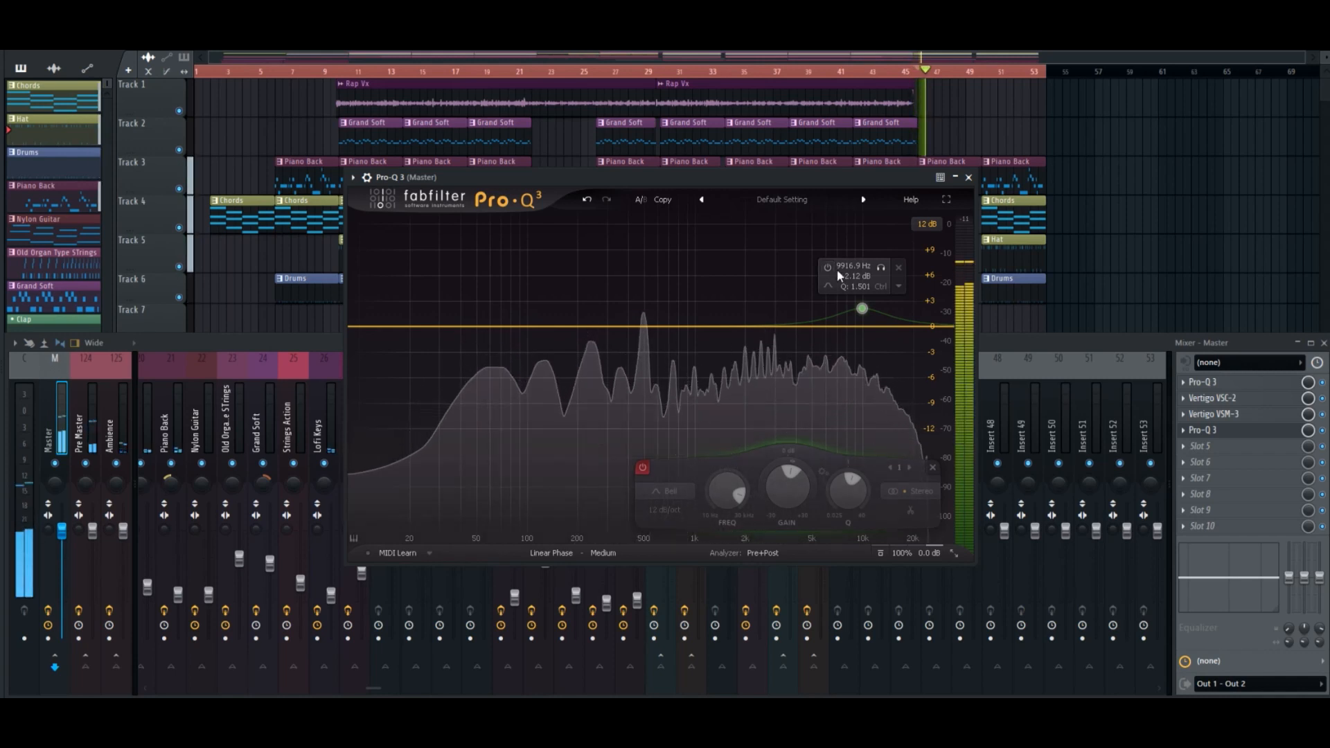
{"action": "left_click", "coordinate": [828, 267]}
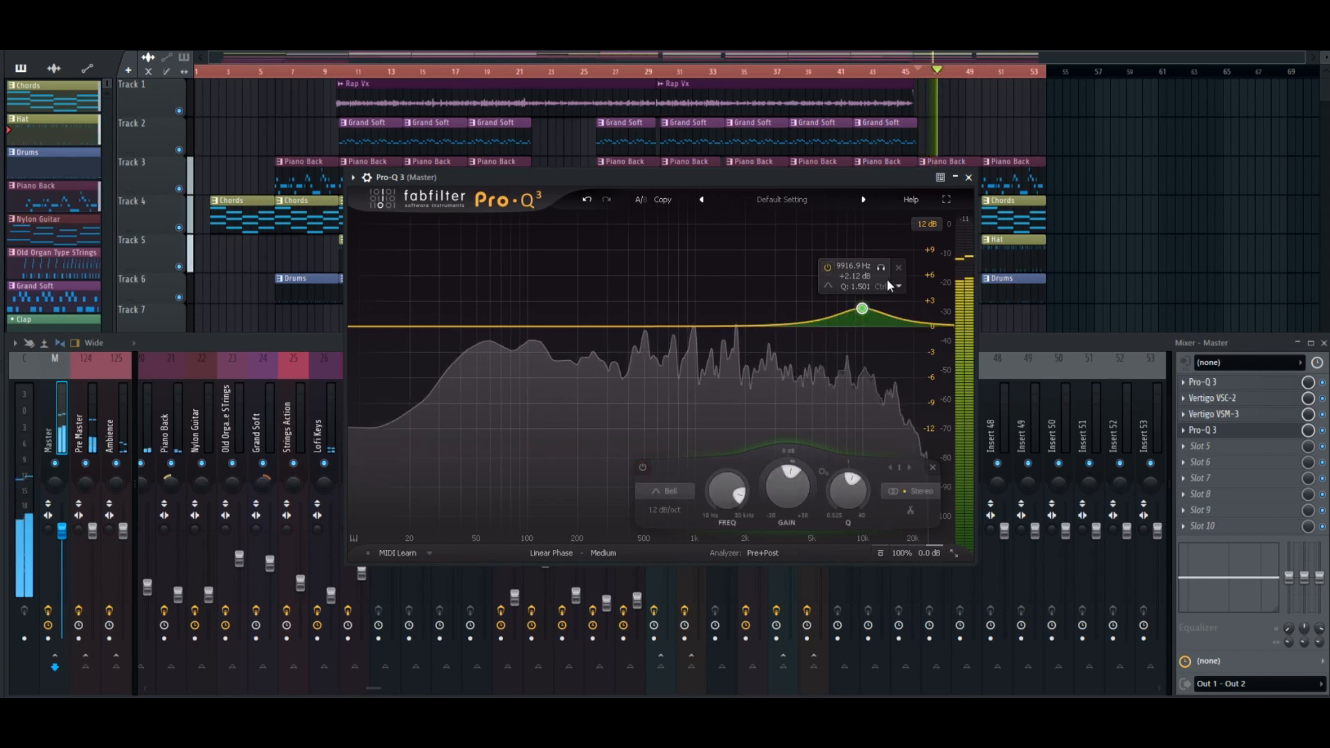
{"action": "left_click", "coordinate": [828, 267]}
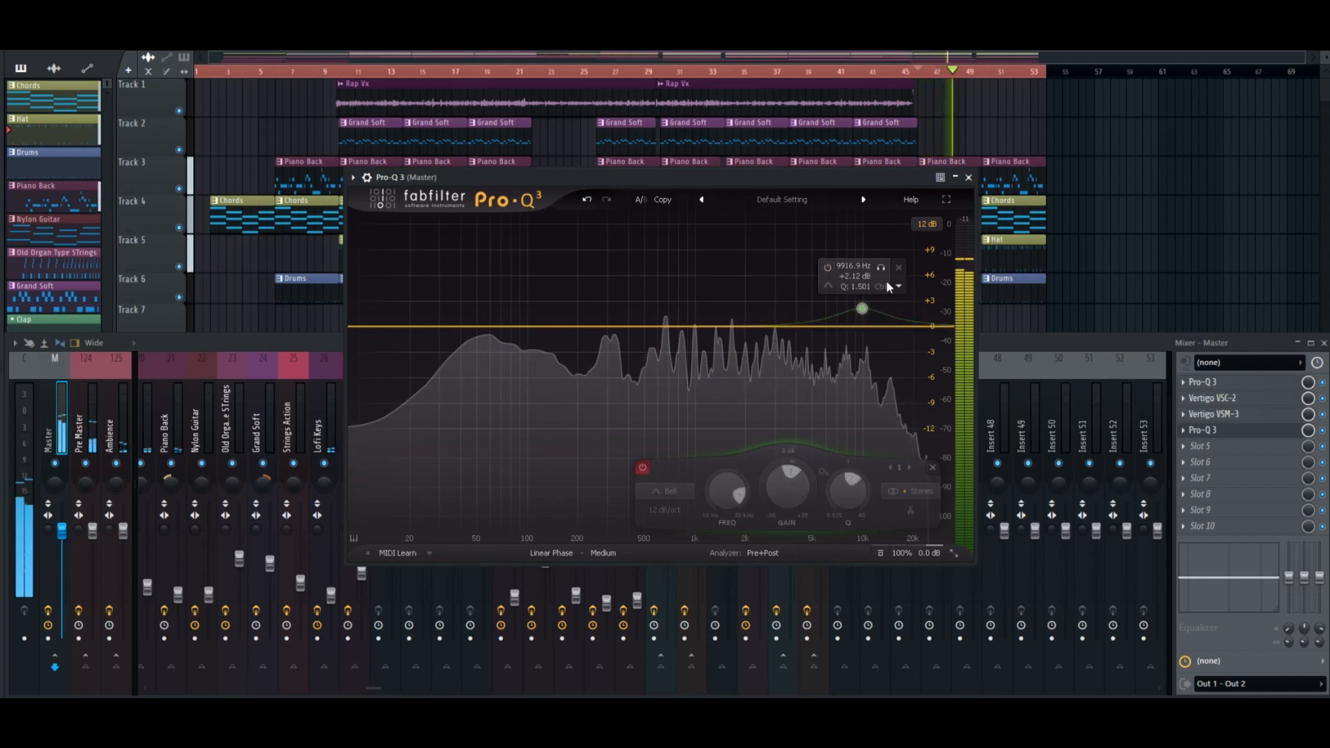
{"action": "left_click", "coordinate": [828, 267]}
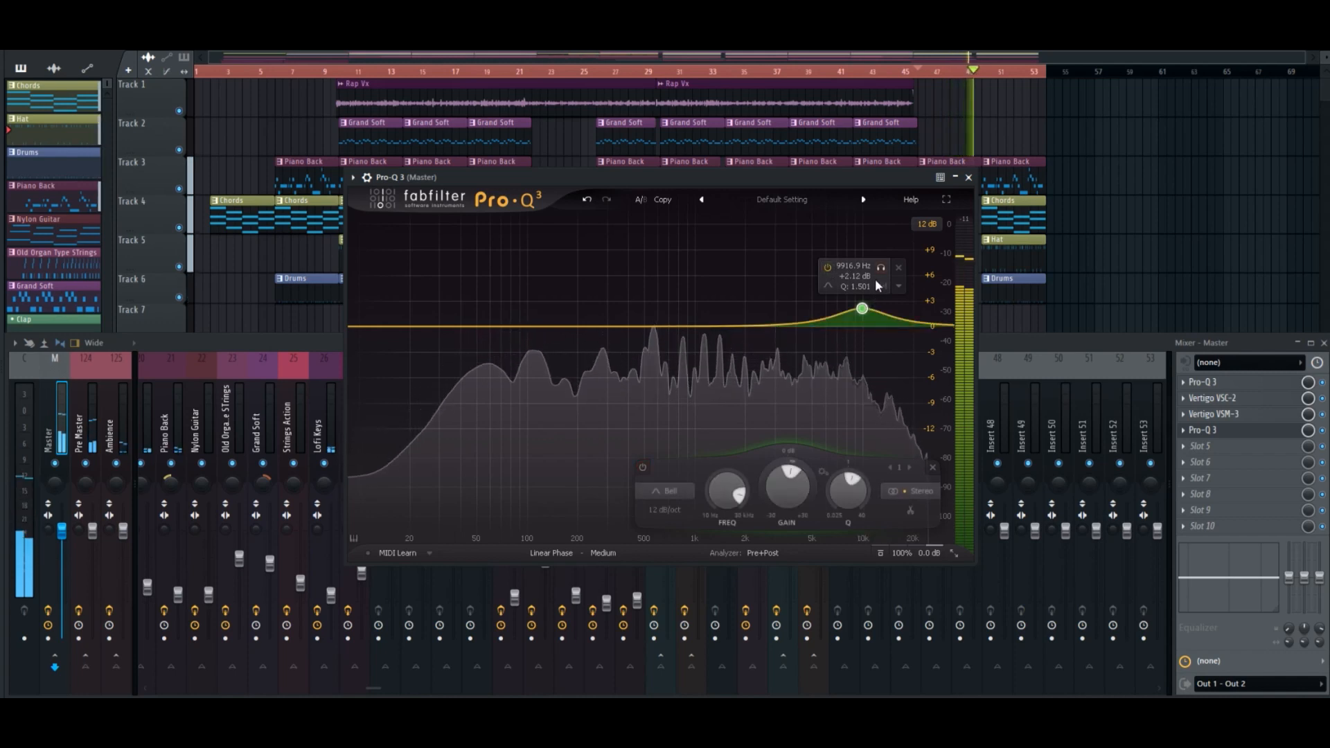
{"action": "key", "text": "space"}
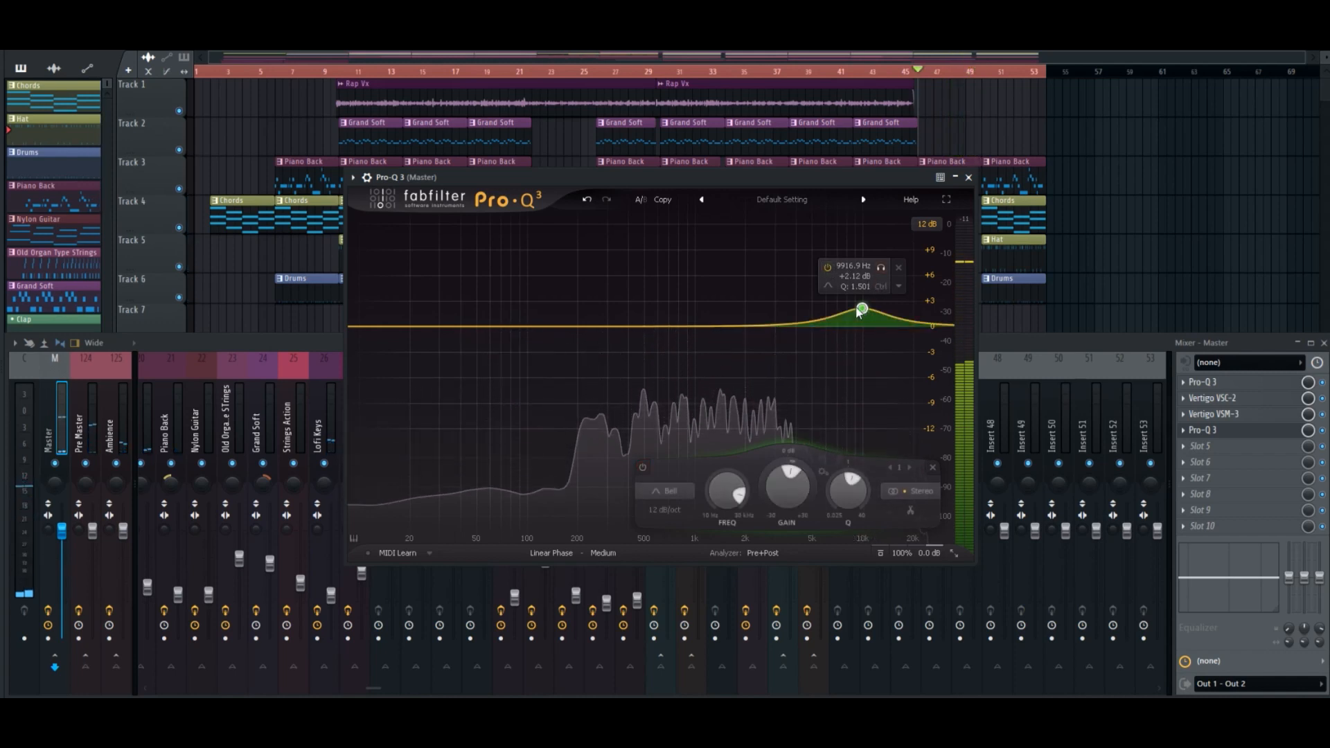
Add a second bell band and settle it during playback at about 6.6 kHz with about 1 dB boost and Q 2.8.
{"action": "left_click", "coordinate": [823, 316]}
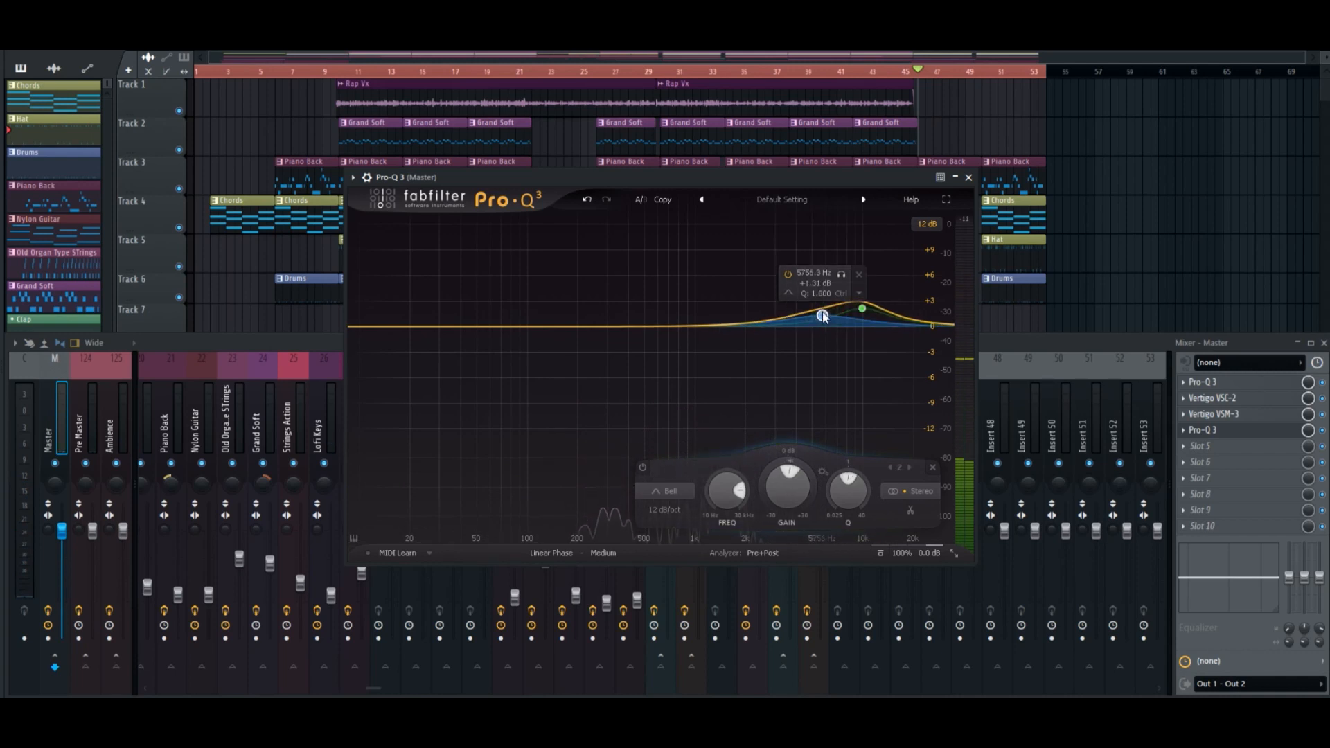
{"action": "scroll", "coordinate": [818, 303], "scroll_direction": "up", "scroll_amount": 3}
{"action": "left_click_drag", "start_coordinate": [817, 303], "coordinate": [812, 315]}
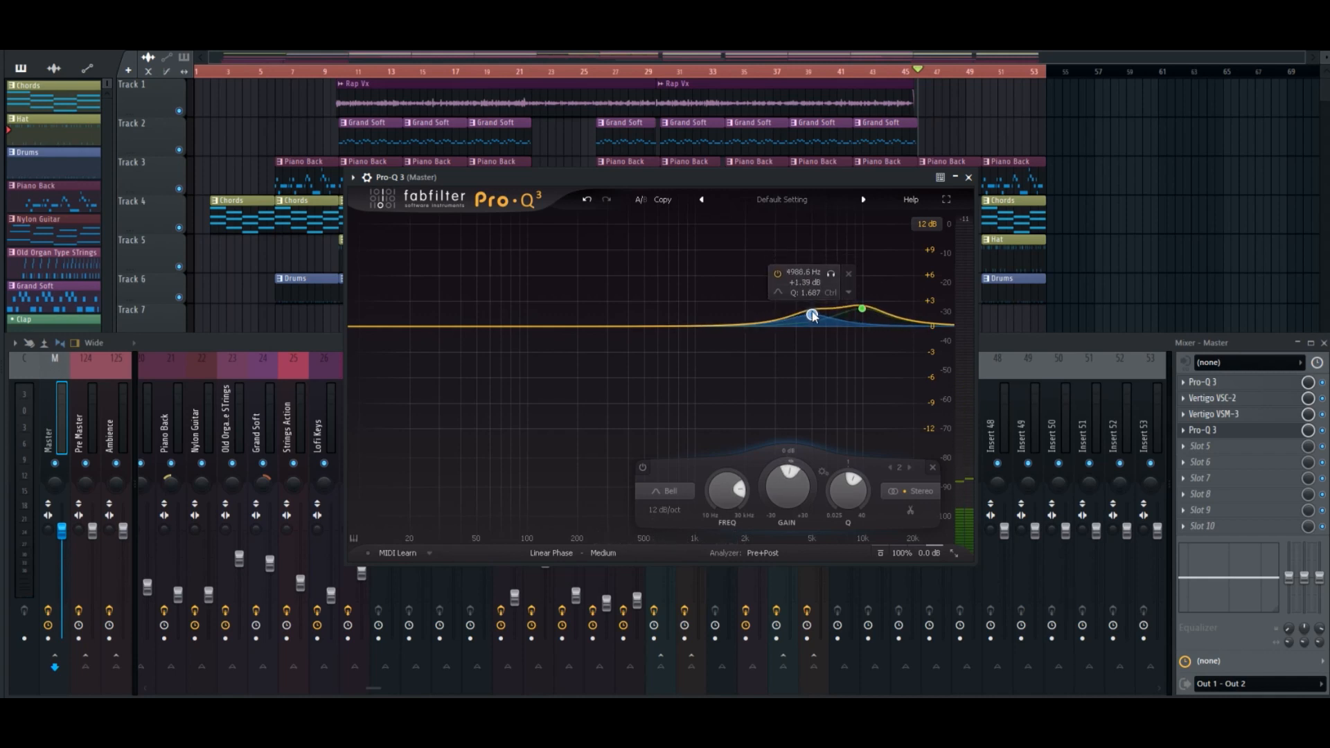
{"action": "key", "text": "space"}
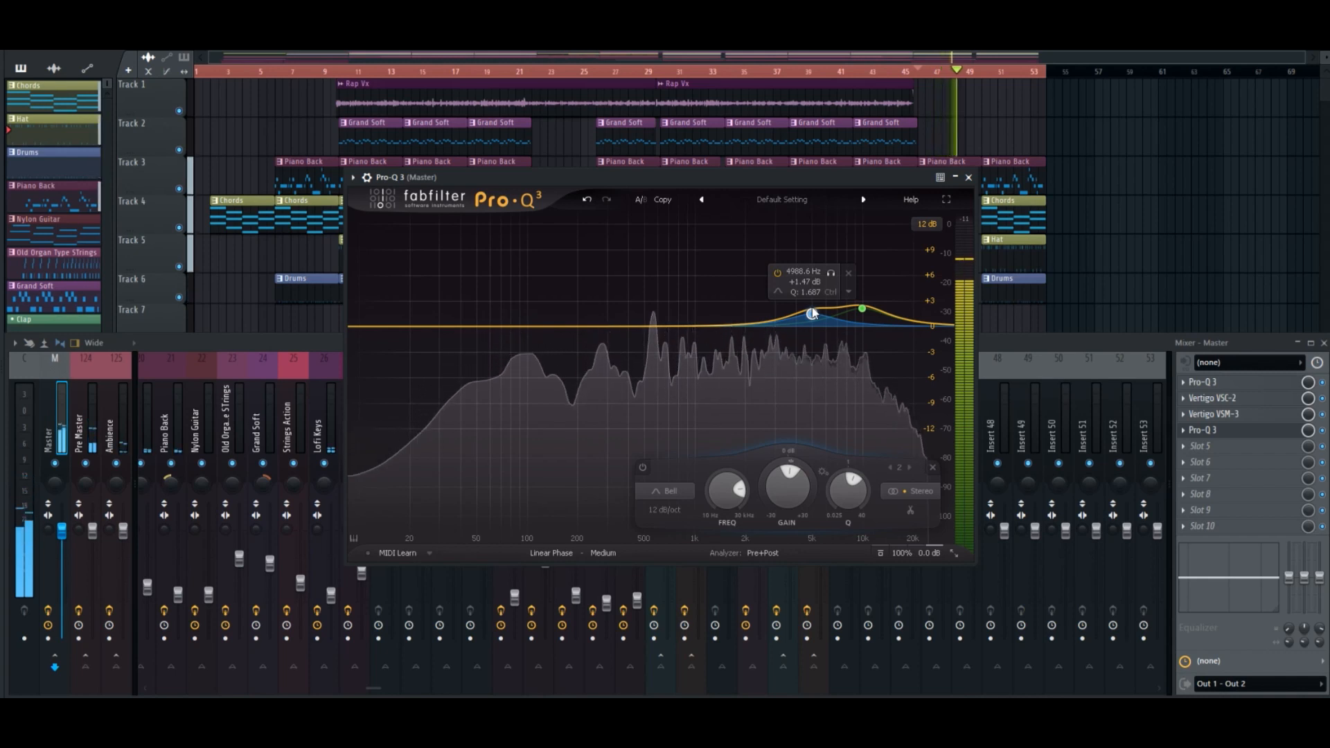
{"action": "left_click_drag", "start_coordinate": [812, 313], "coordinate": [836, 323]}
{"action": "scroll", "coordinate": [834, 317], "scroll_direction": "up", "scroll_amount": 5}
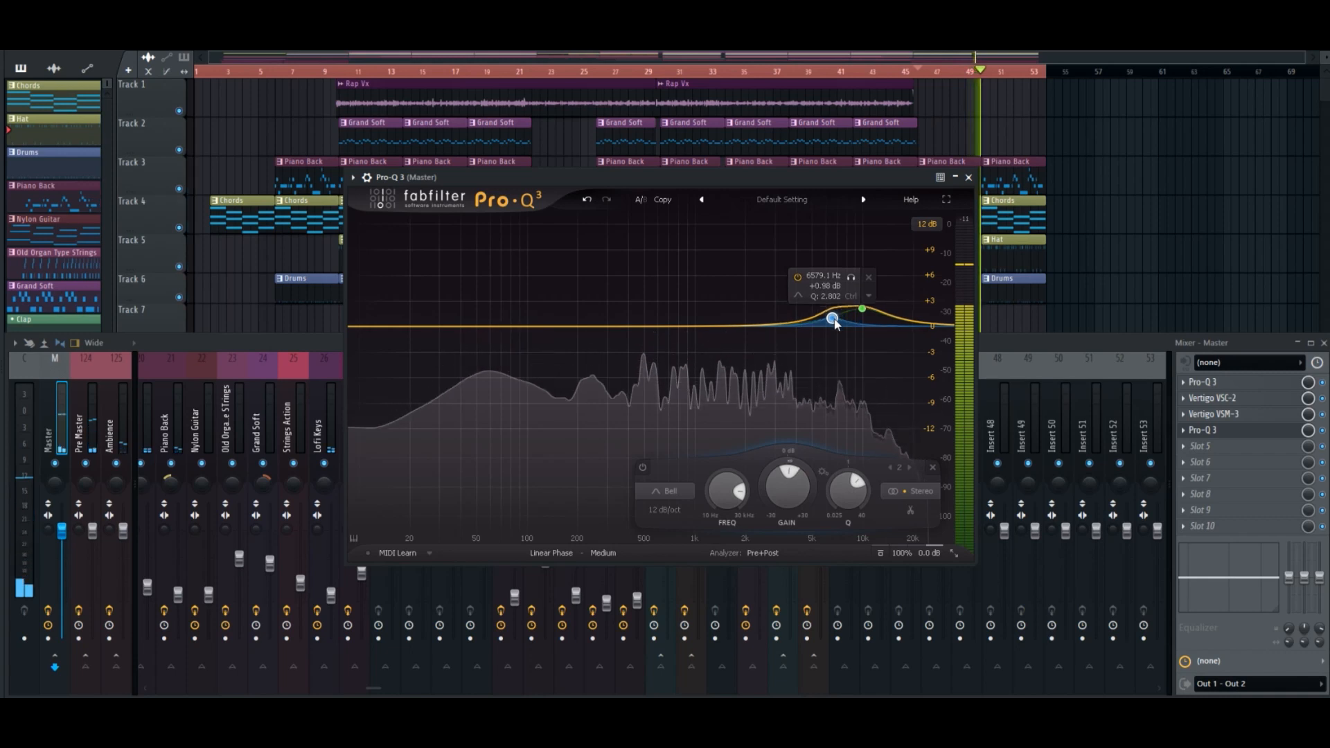
Add a bell at about 2.3 kHz with 1.6 dB boost and Q 1.6, plus a gentle boost near 3.9 kHz with similar Q.
{"action": "left_click_drag", "start_coordinate": [680, 326], "coordinate": [759, 316]}
{"action": "scroll", "coordinate": [704, 312], "scroll_direction": "up", "scroll_amount": 8}
{"action": "scroll", "coordinate": [704, 312], "scroll_direction": "down", "scroll_amount": 4}
{"action": "scroll", "coordinate": [759, 316], "scroll_direction": "up", "scroll_amount": 1}
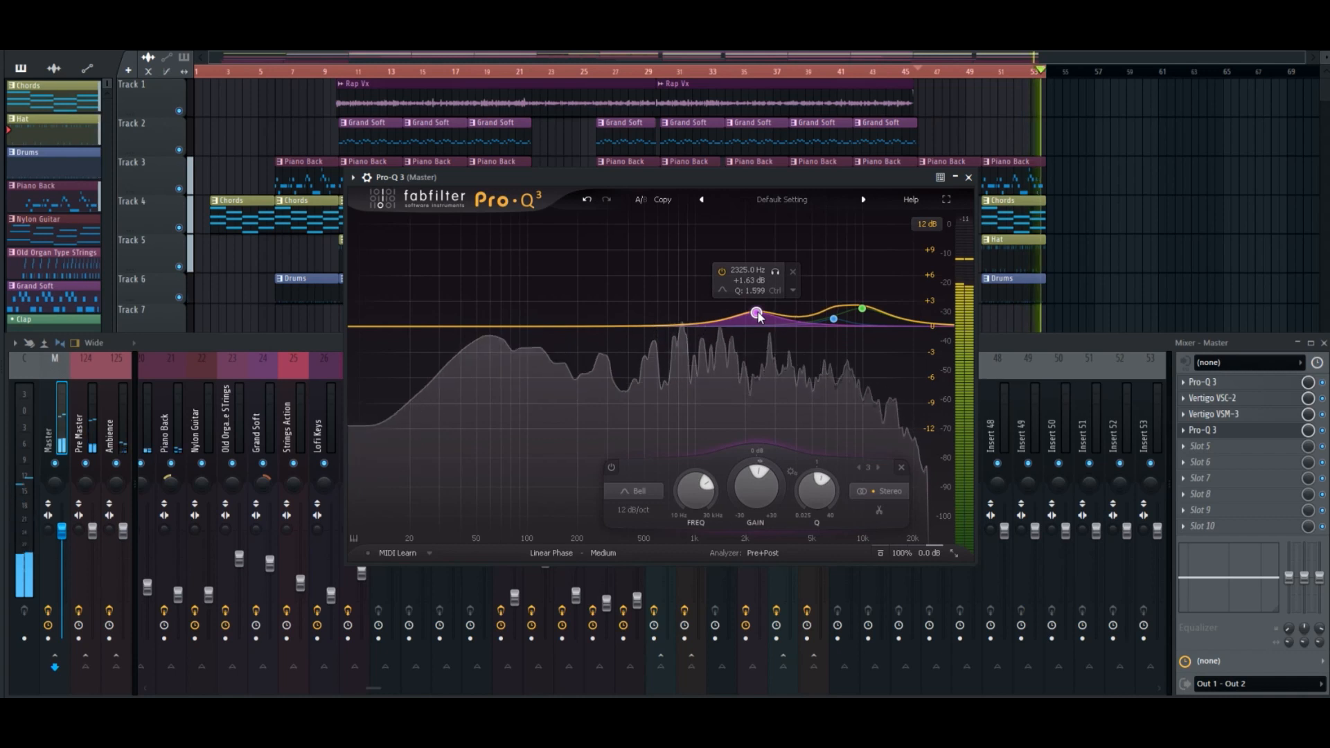
{"action": "double_click", "coordinate": [794, 311]}
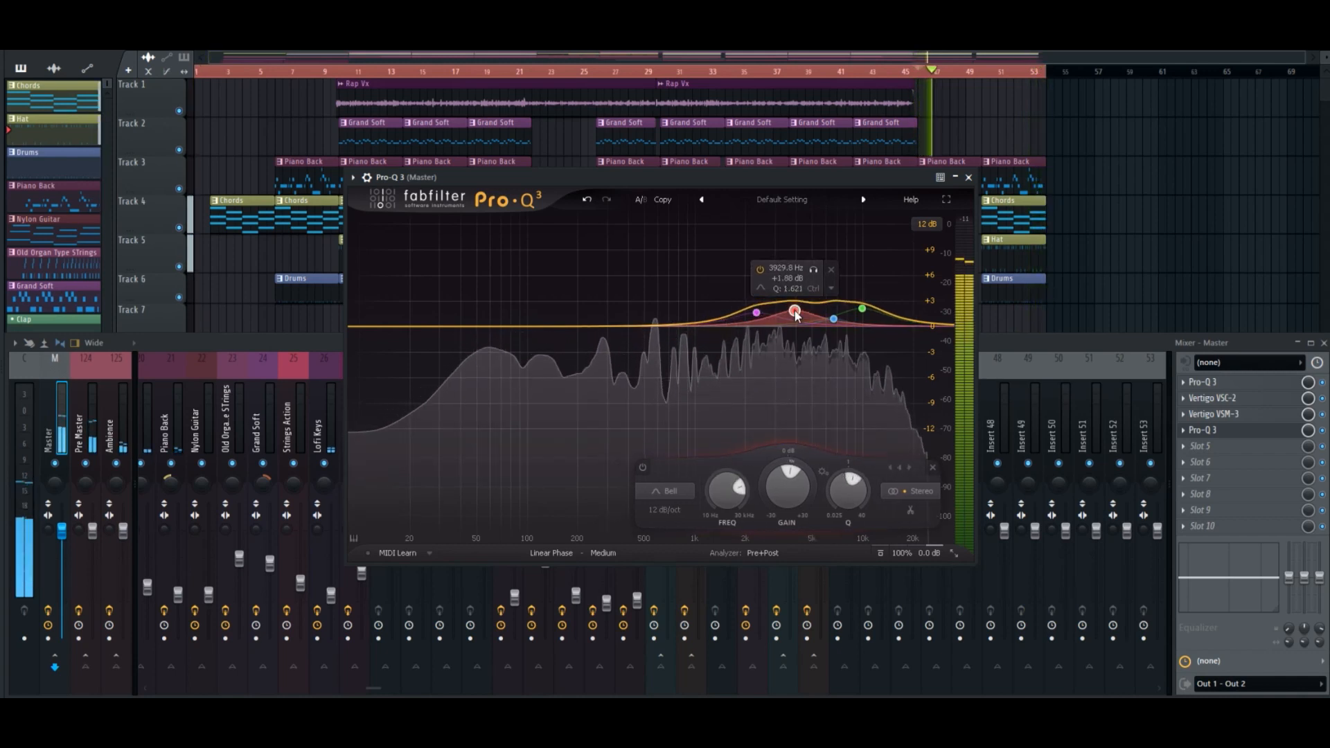
{"action": "left_click_drag", "start_coordinate": [795, 311], "coordinate": [795, 315]}
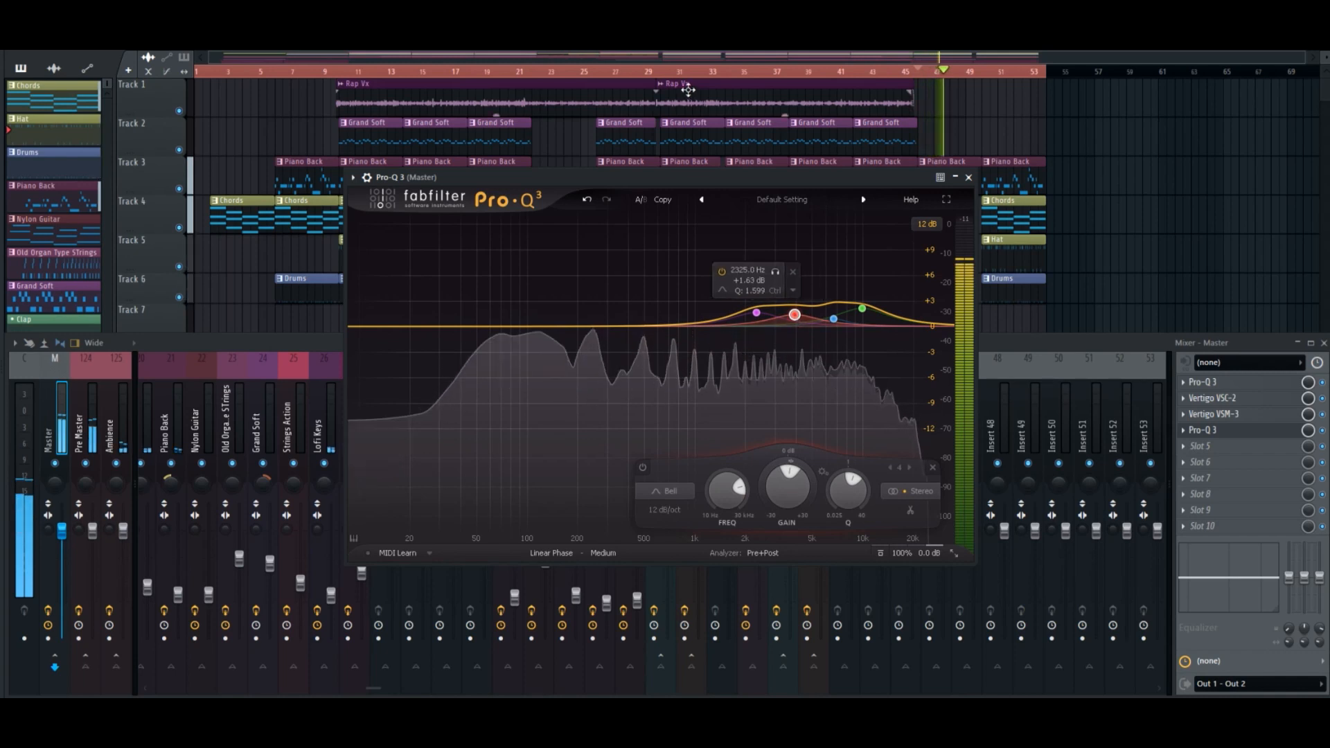
Play from about bar 30, reopen the second Pro-Q 3 on the master and narrow the 2.3 kHz band to about Q 2.
{"action": "left_click", "coordinate": [669, 71]}
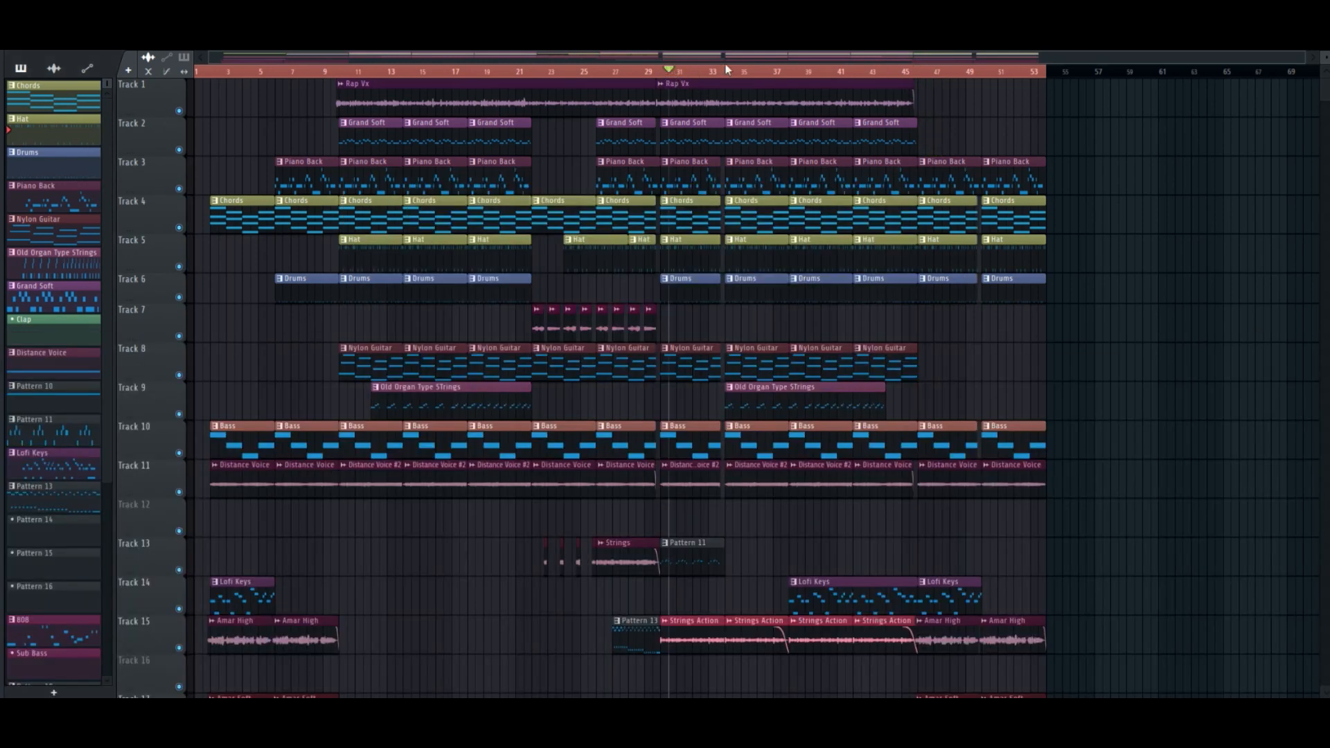
{"action": "key", "text": "F9"}
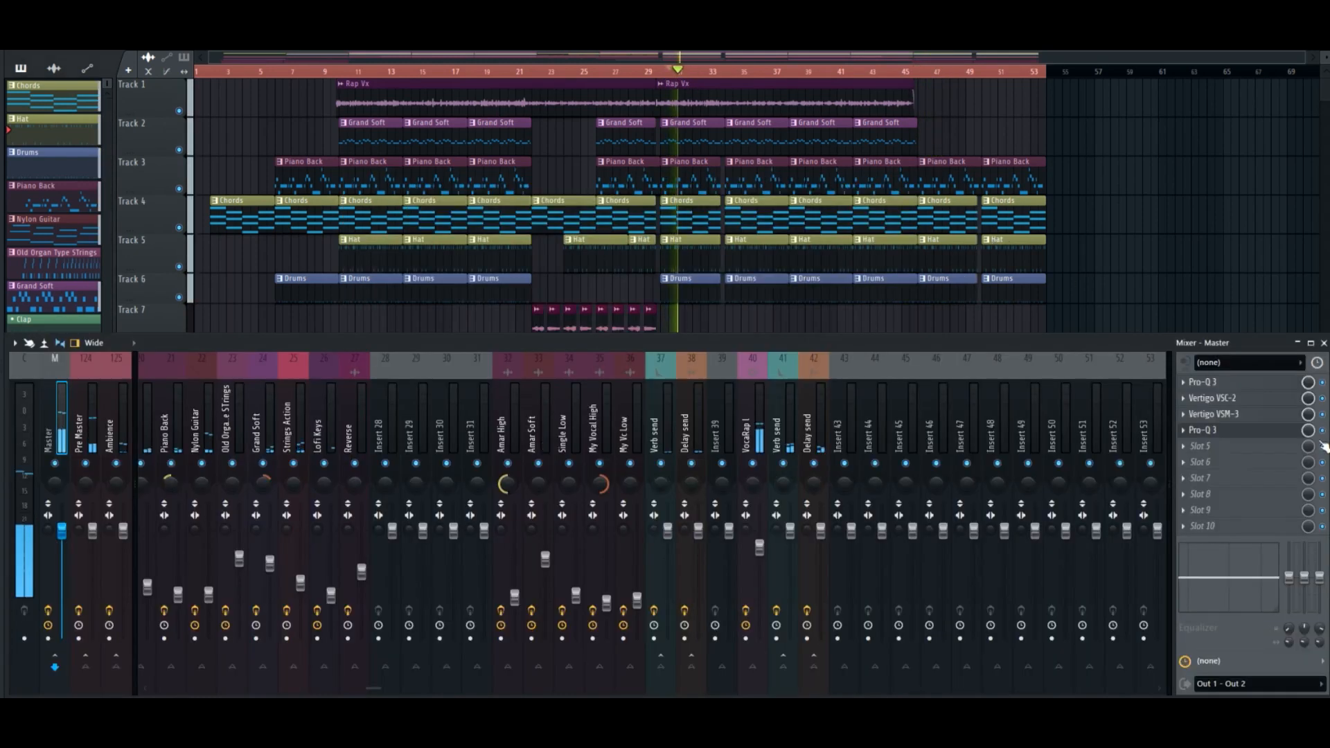
{"action": "left_click", "coordinate": [1250, 434]}
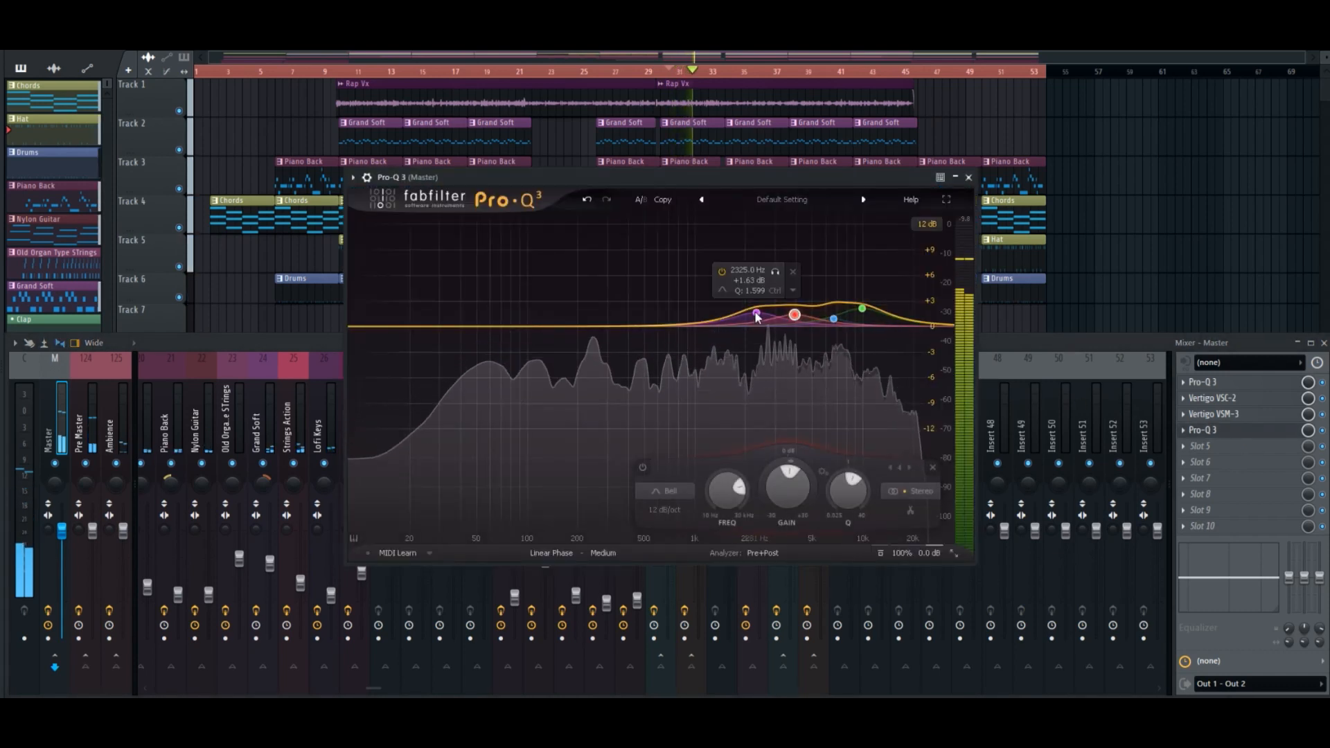
{"action": "scroll", "coordinate": [756, 315], "scroll_direction": "up", "scroll_amount": 2}
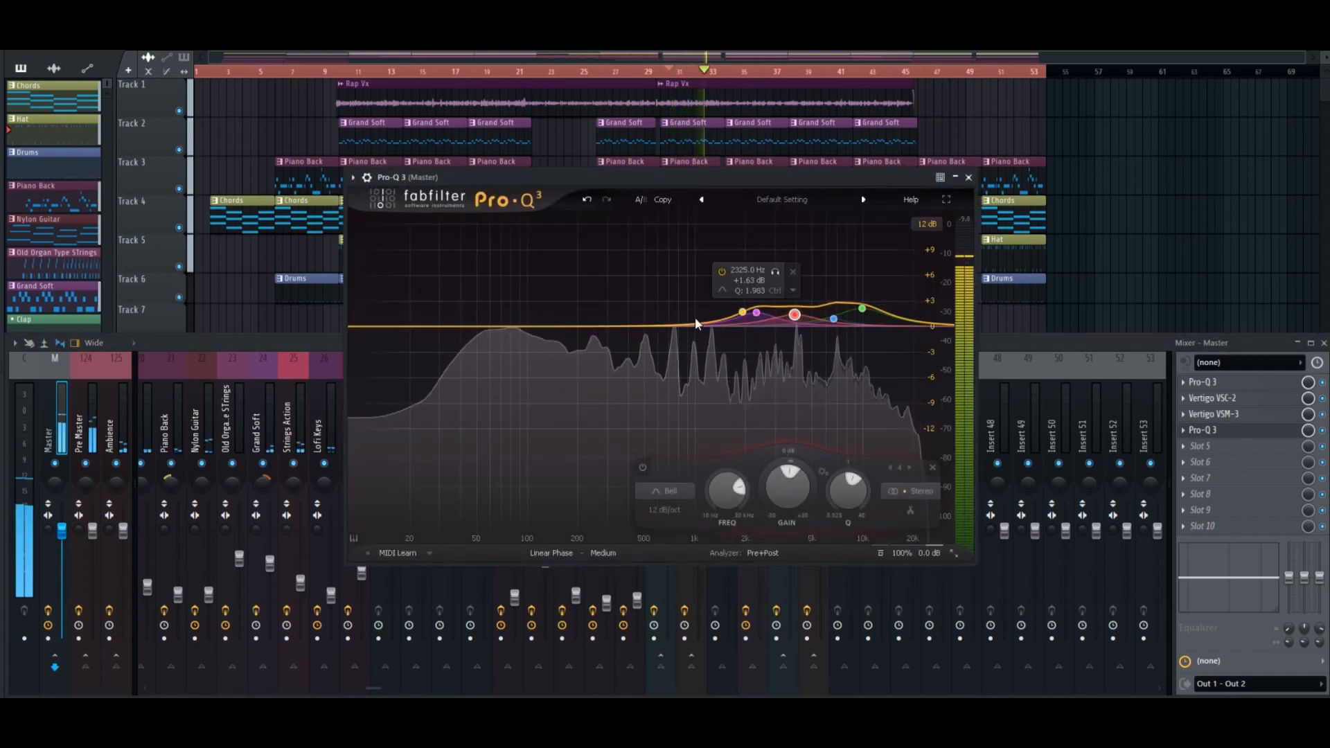
Set bell boosts of about 1.3 dB at 329 Hz with Q 1.75 and about 1.6 dB at 600 Hz with Q 3.
{"action": "left_click_drag", "start_coordinate": [681, 326], "coordinate": [615, 316]}
{"action": "scroll", "coordinate": [614, 317], "scroll_direction": "up", "scroll_amount": 3}
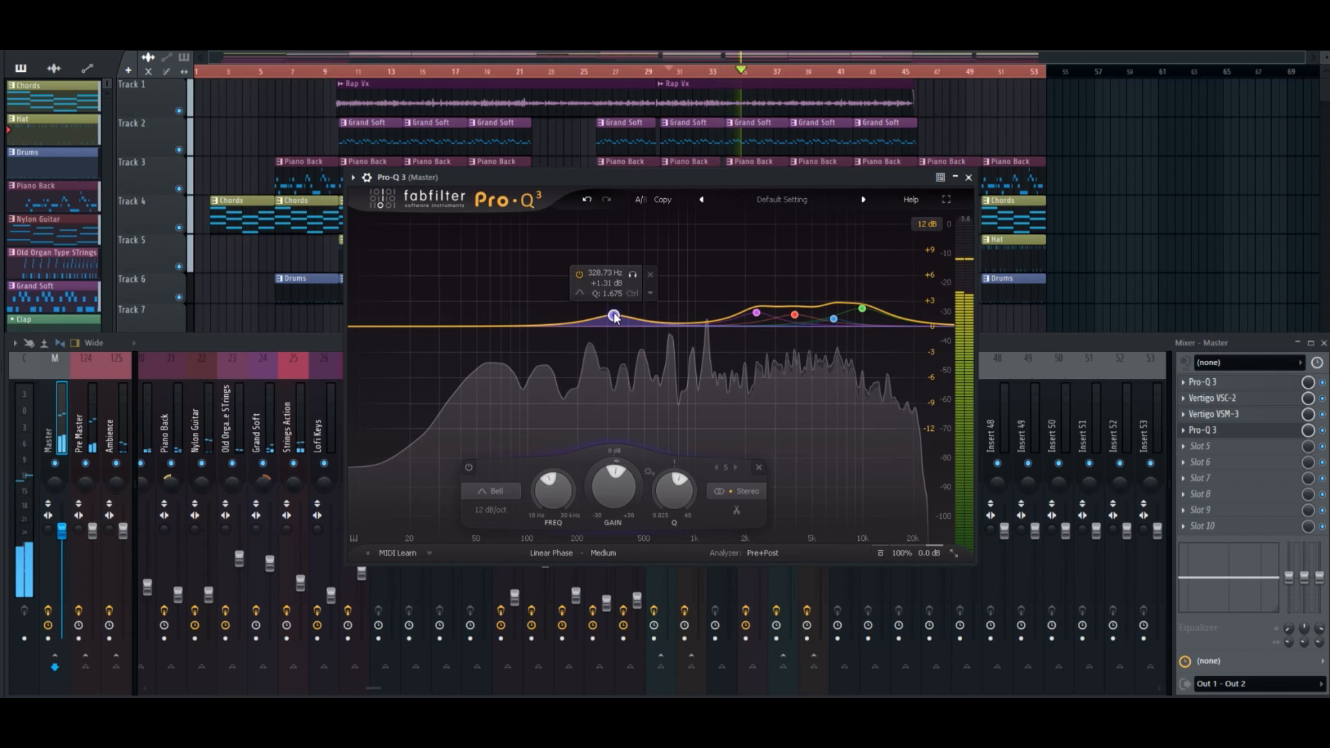
{"action": "left_click", "coordinate": [657, 318]}
{"action": "left_click_drag", "start_coordinate": [657, 317], "coordinate": [658, 311]}
{"action": "scroll", "coordinate": [658, 312], "scroll_direction": "up", "scroll_amount": 8}
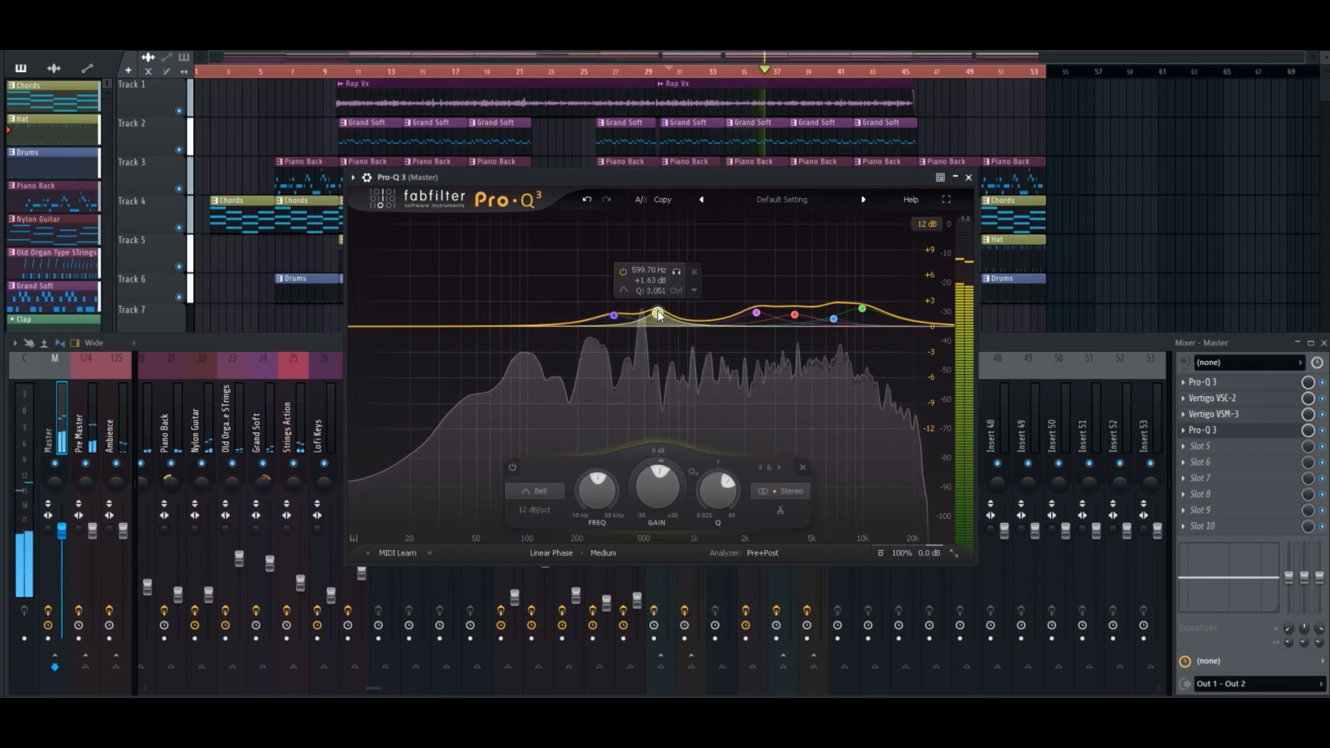
Sweep the 600 Hz band upward with a stronger, narrower boost, and settle it at about 1.29 kHz with 1.6 dB and Q 2.
{"action": "left_click_drag", "start_coordinate": [660, 316], "coordinate": [671, 299]}
{"action": "scroll", "coordinate": [671, 300], "scroll_direction": "up", "scroll_amount": 5}
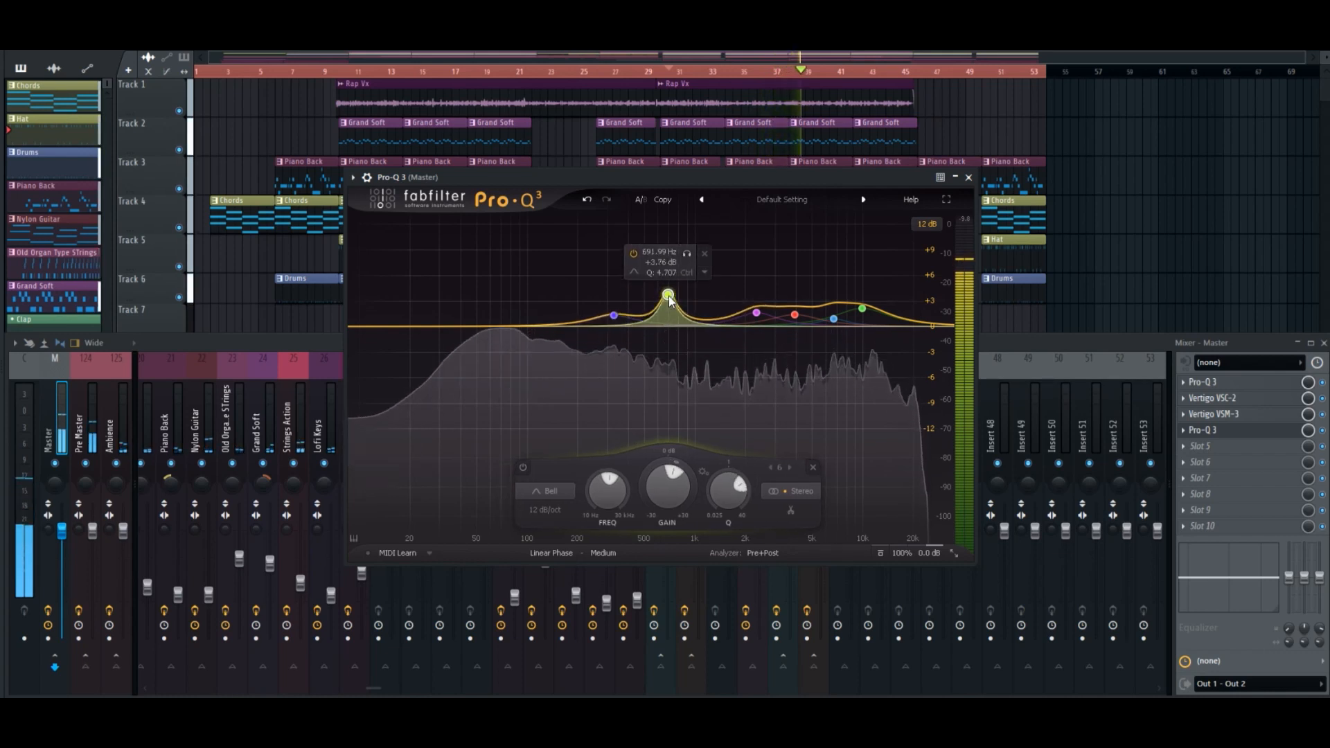
{"action": "scroll", "coordinate": [670, 297], "scroll_direction": "up", "scroll_amount": 5}
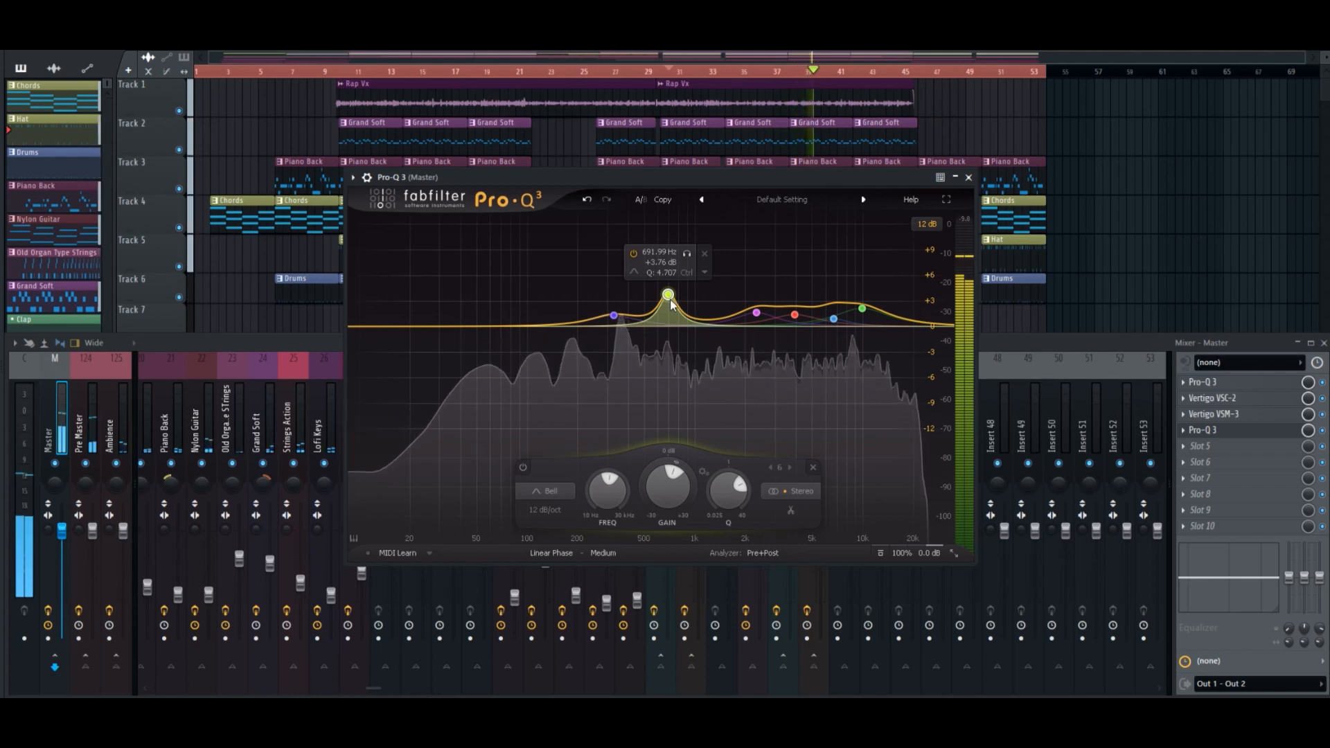
{"action": "left_click_drag", "start_coordinate": [668, 294], "coordinate": [717, 318]}
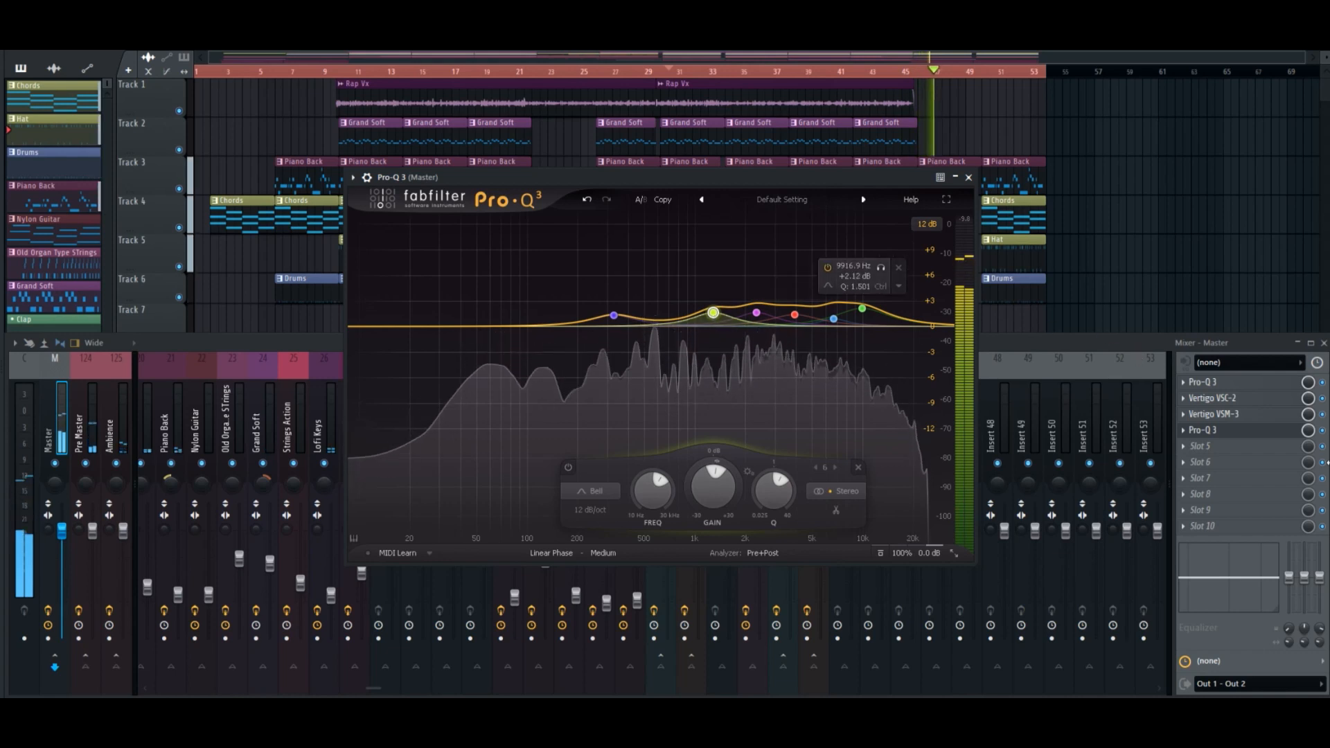
Compare the mix with the second Pro-Q 3 bypassed and enabled, stop playback and close the EQ window.
{"action": "left_click", "coordinate": [1322, 431]}
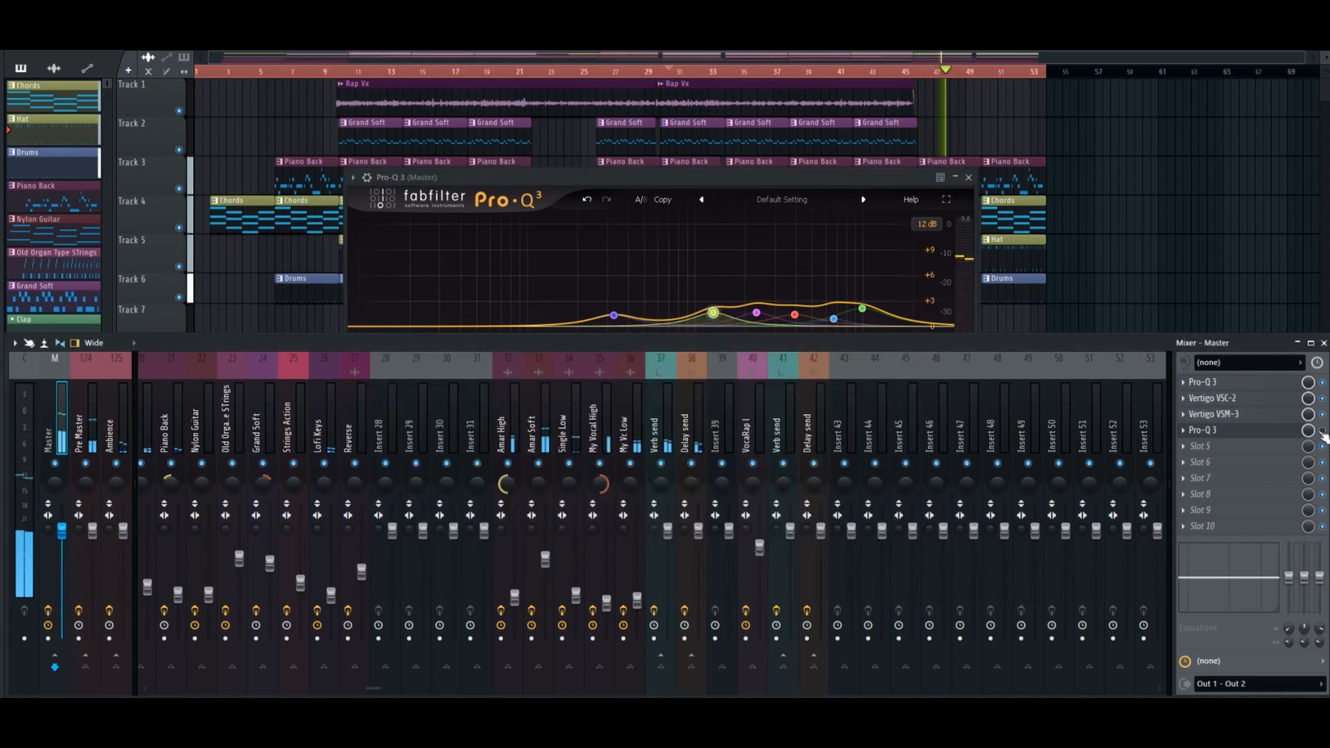
{"action": "left_click", "coordinate": [1322, 430]}
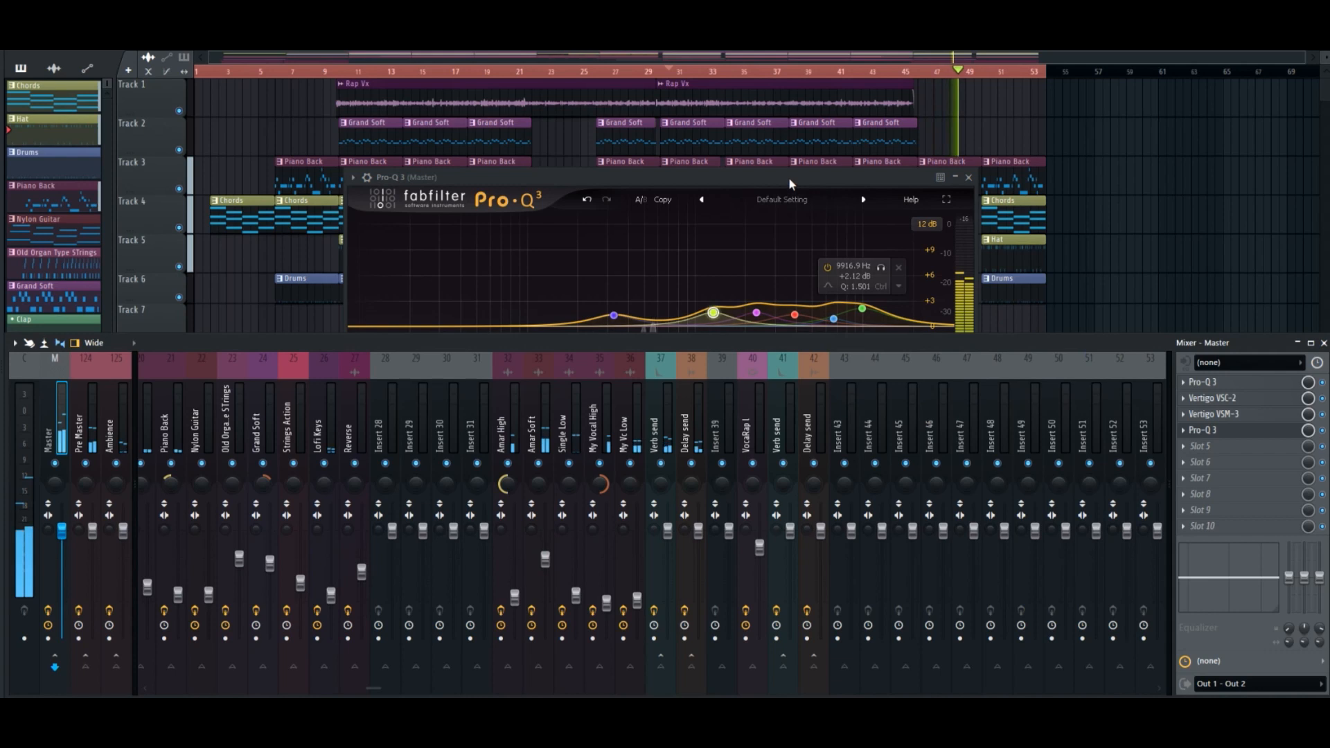
{"action": "left_click_drag", "start_coordinate": [789, 176], "coordinate": [783, 173]}
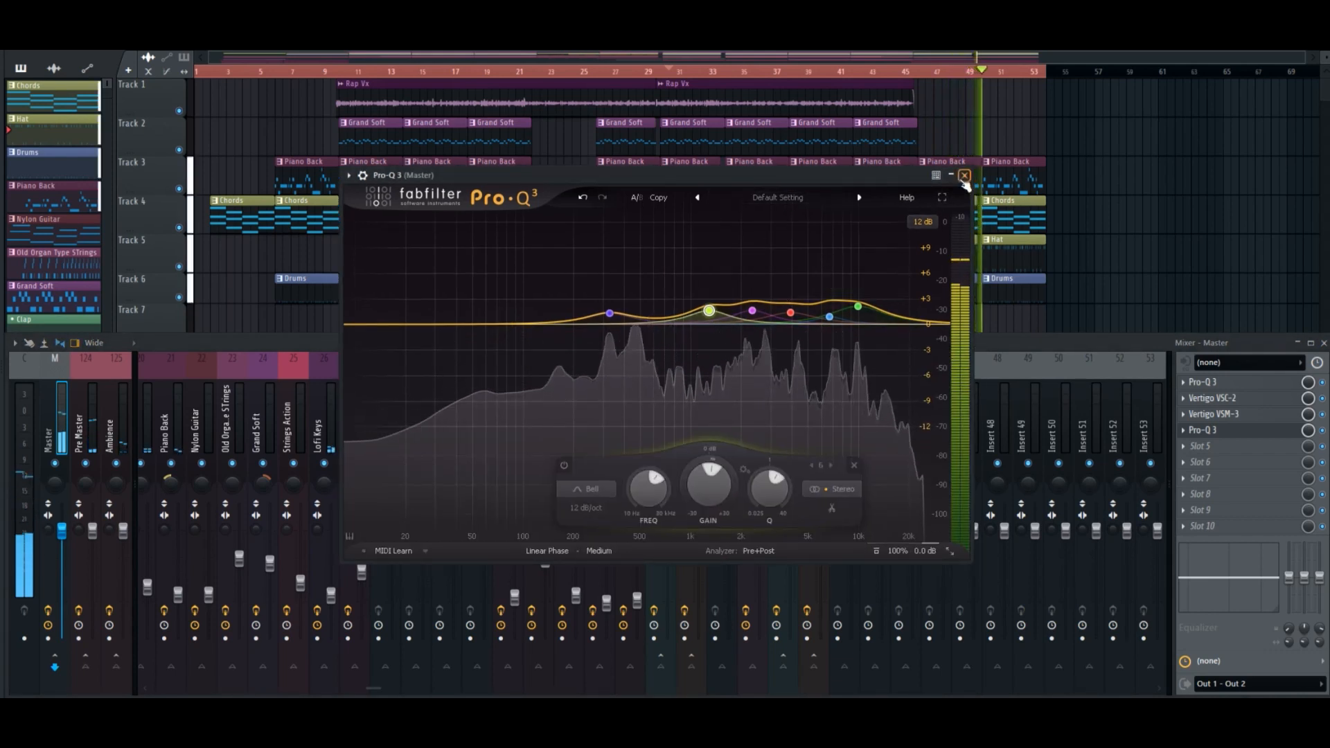
{"action": "key", "text": "space"}
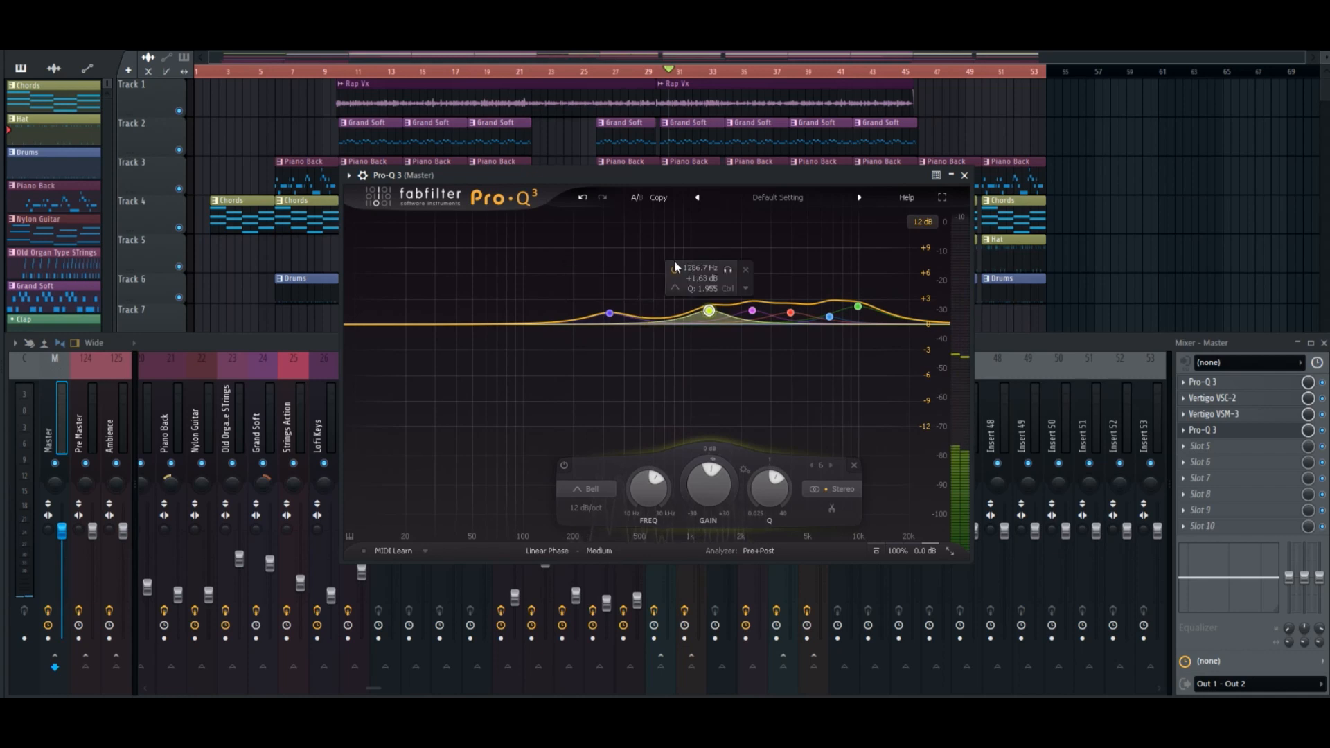
{"action": "left_click", "coordinate": [964, 175]}
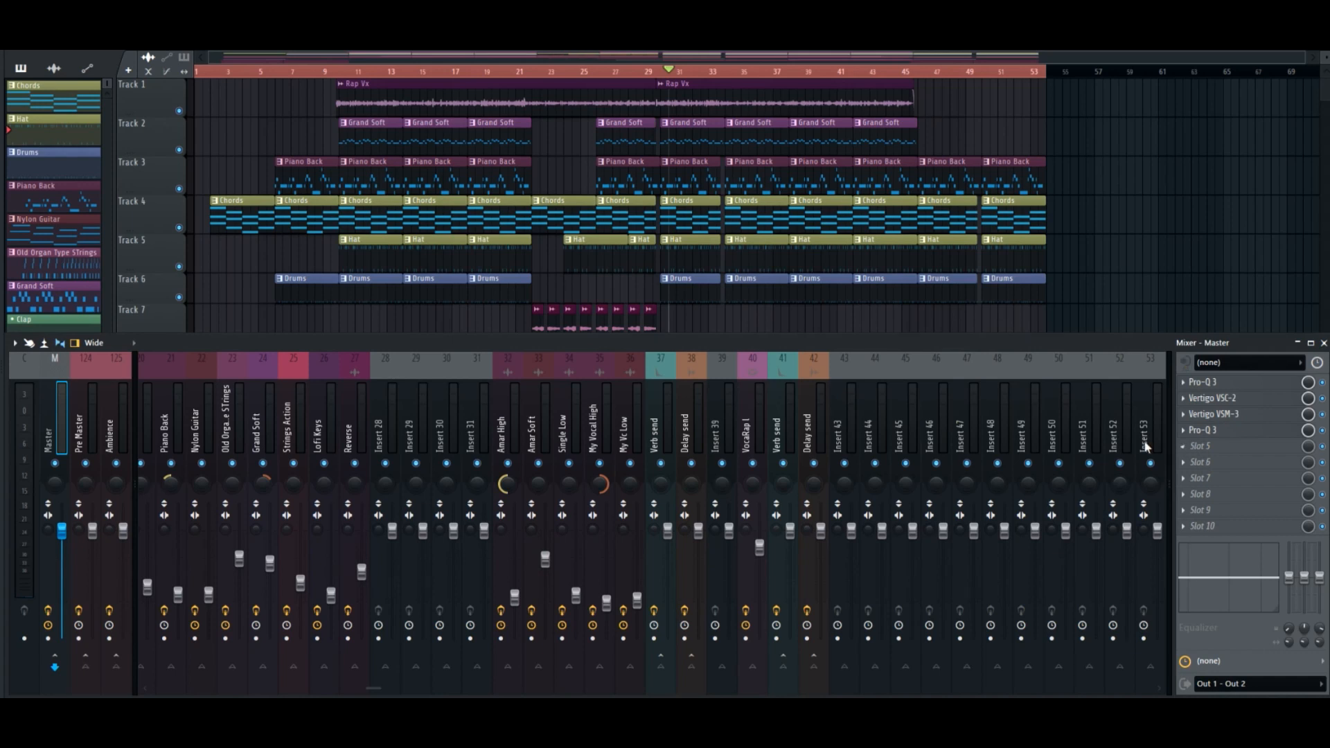
Find the UADx plugins by searching for "uad", load UADx Hitsville EQ Mastering in the master's slot 5 and reposition its window.
{"action": "left_click", "coordinate": [1211, 432]}
{"action": "left_click", "coordinate": [1211, 432]}
{"action": "left_click", "coordinate": [1192, 450]}
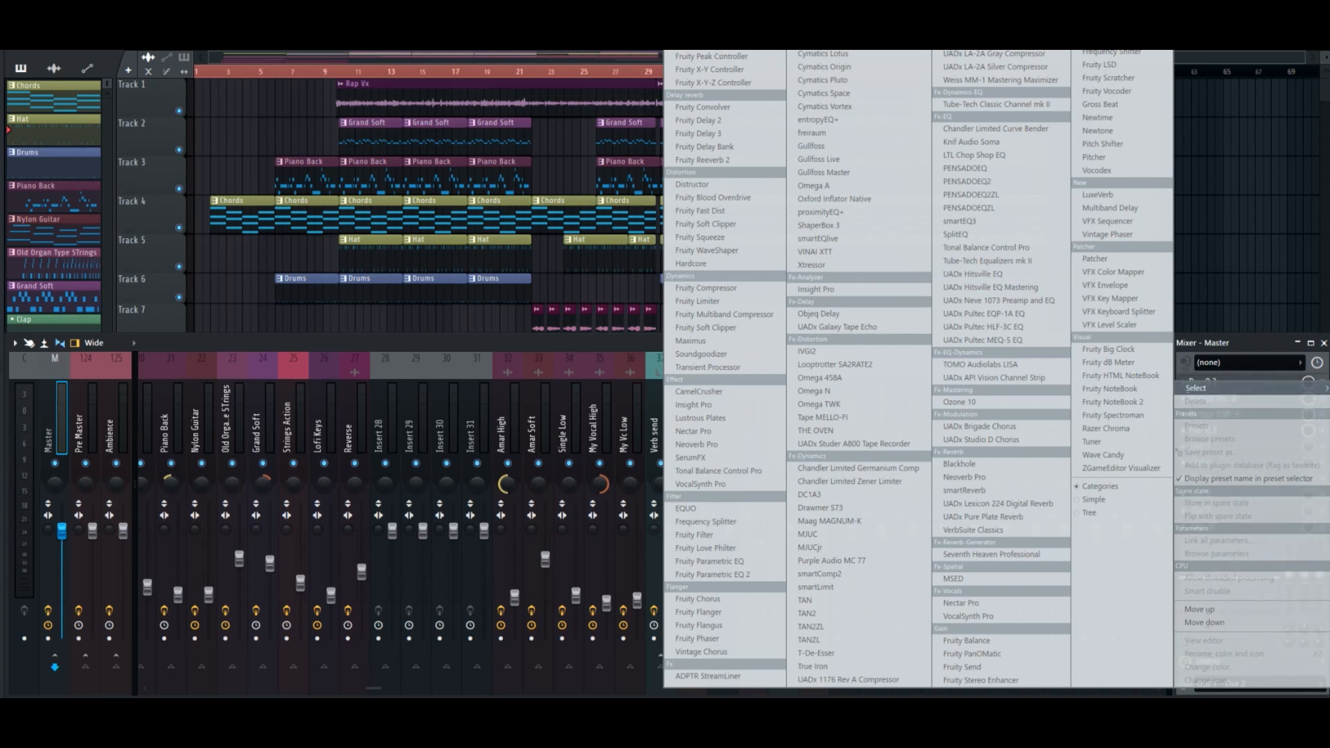
{"action": "left_click", "coordinate": [703, 17]}
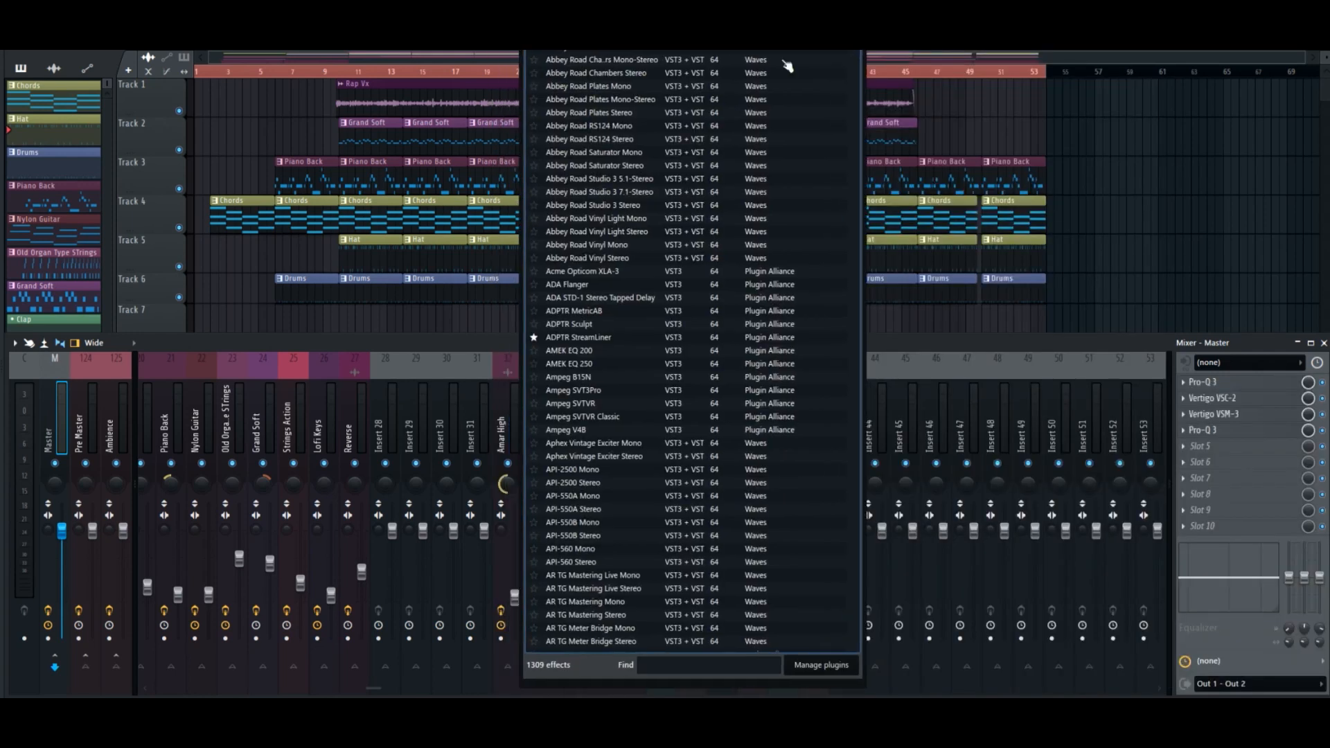
{"action": "left_click", "coordinate": [718, 664]}
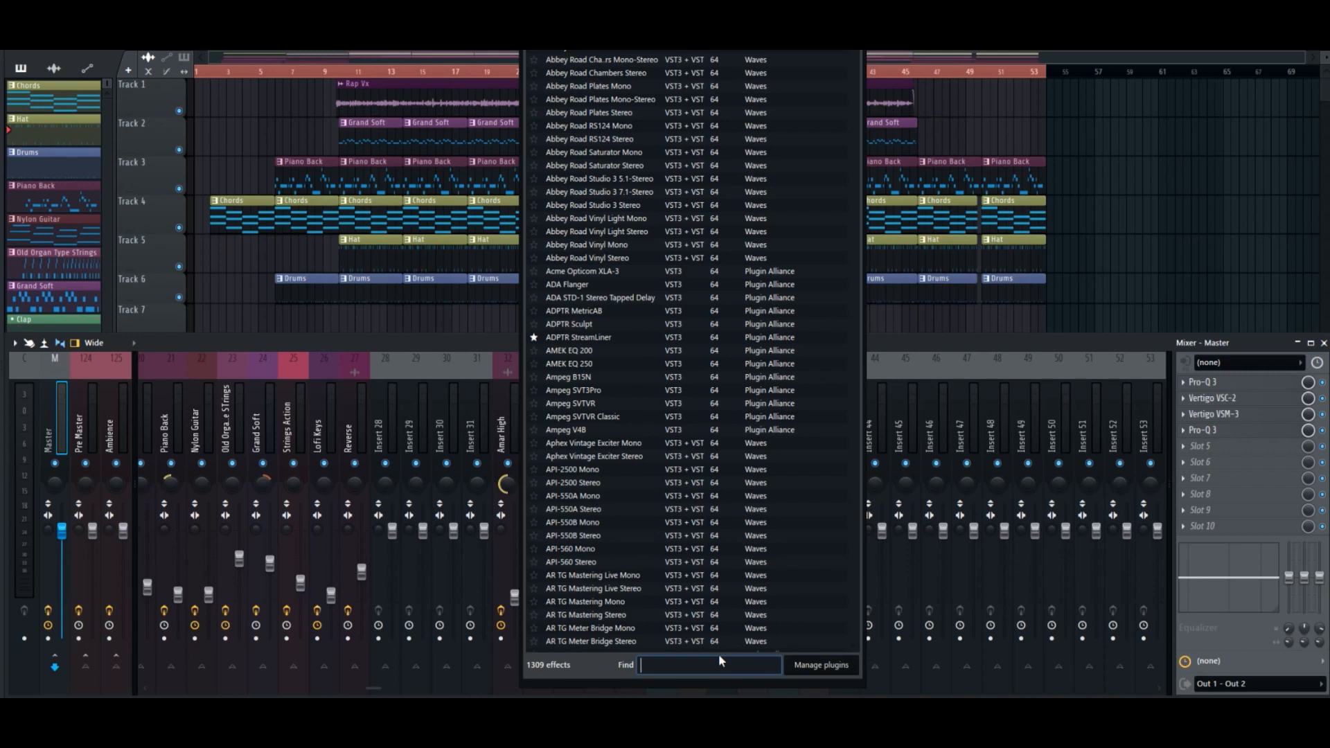
{"action": "type", "text": "uad"}
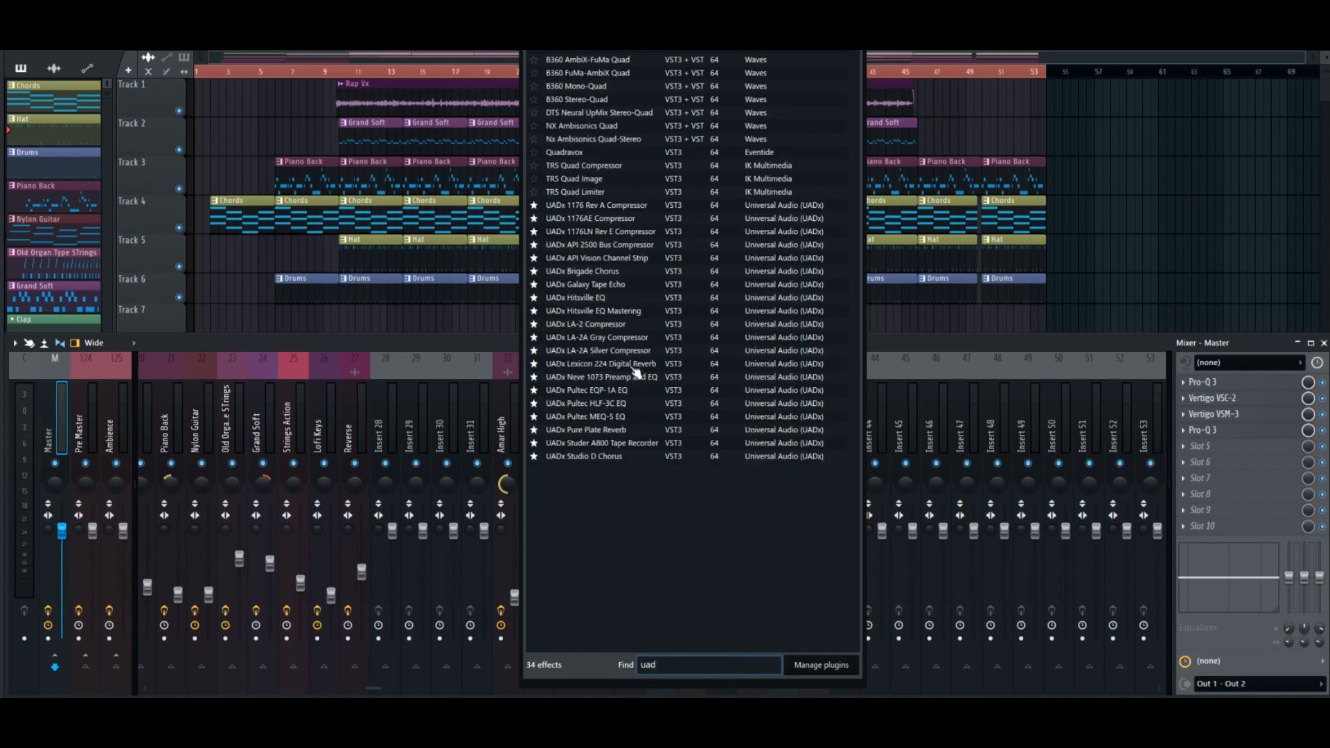
{"action": "left_click", "coordinate": [615, 313]}
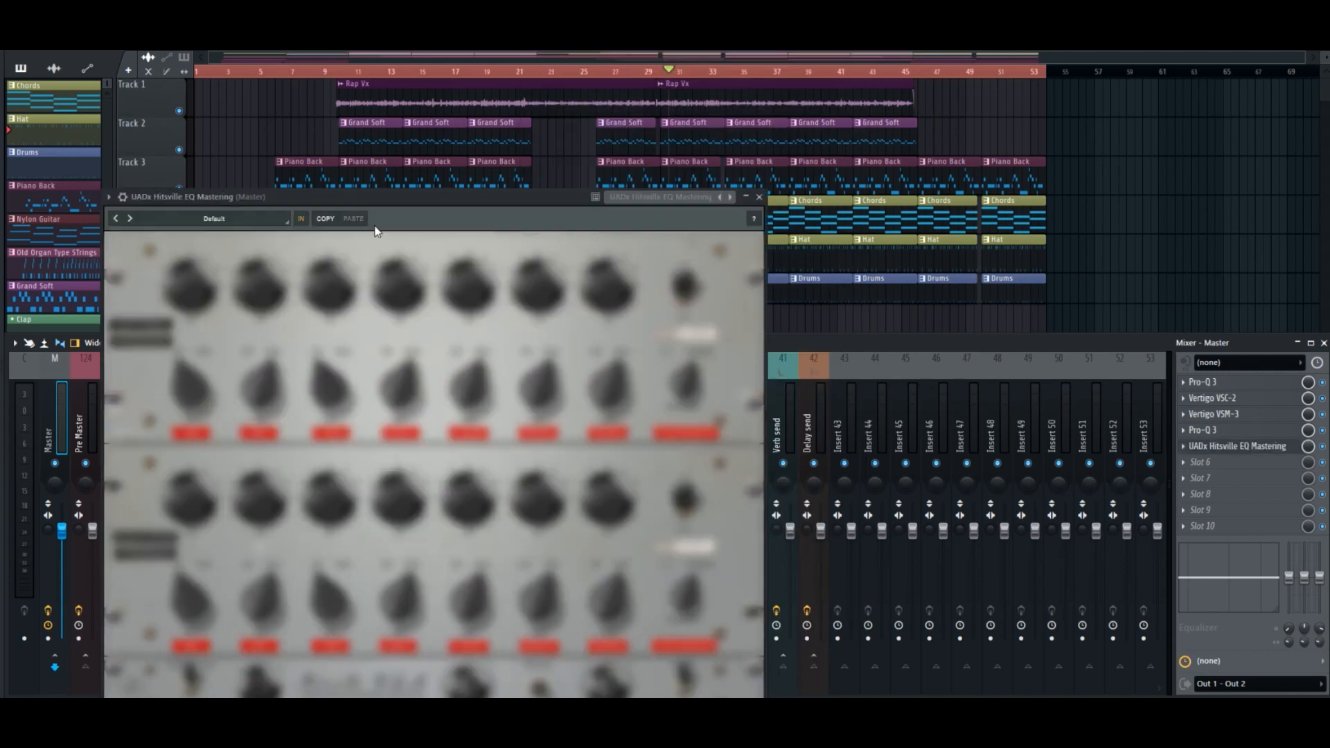
{"action": "left_click_drag", "start_coordinate": [451, 201], "coordinate": [792, 94]}
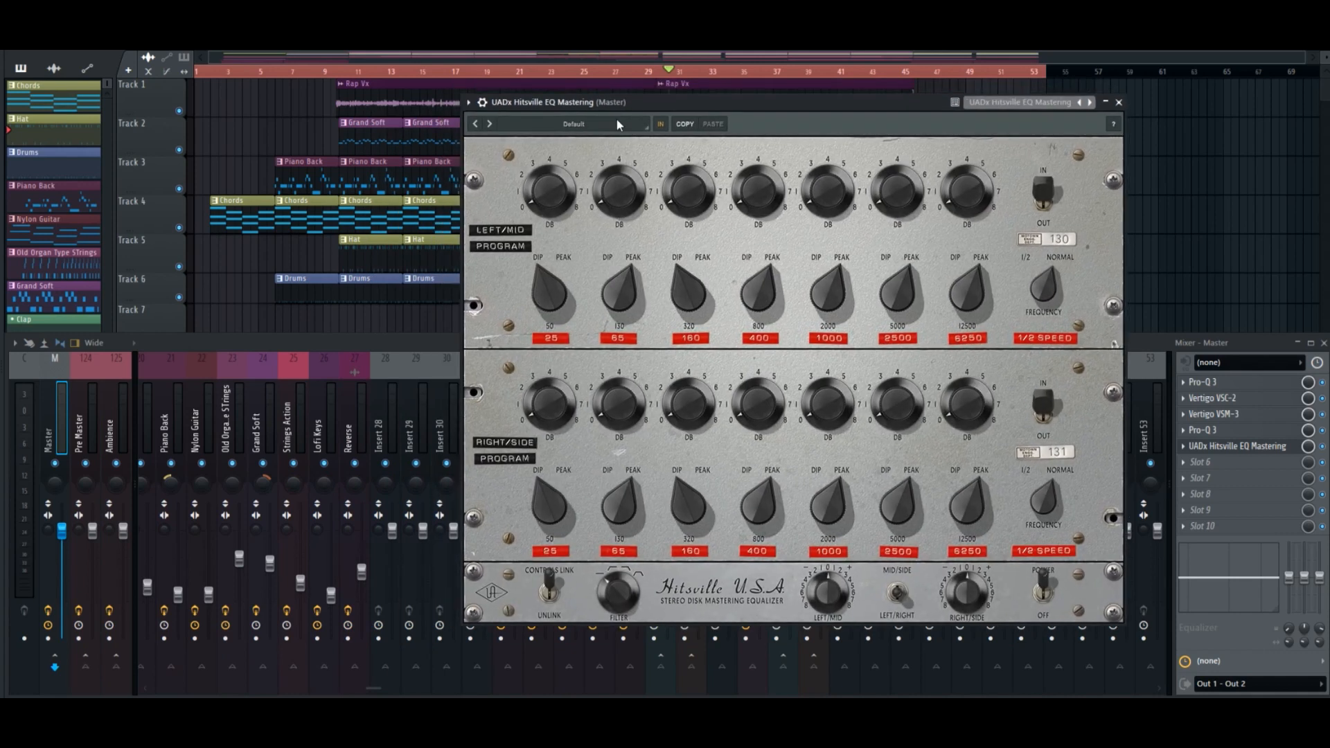
Filter the Hitsville EQ presets to the Main Bus tag, shift the plugin window slightly and start playback with the preset list open.
{"action": "left_click", "coordinate": [616, 119]}
{"action": "left_click", "coordinate": [253, 167]}
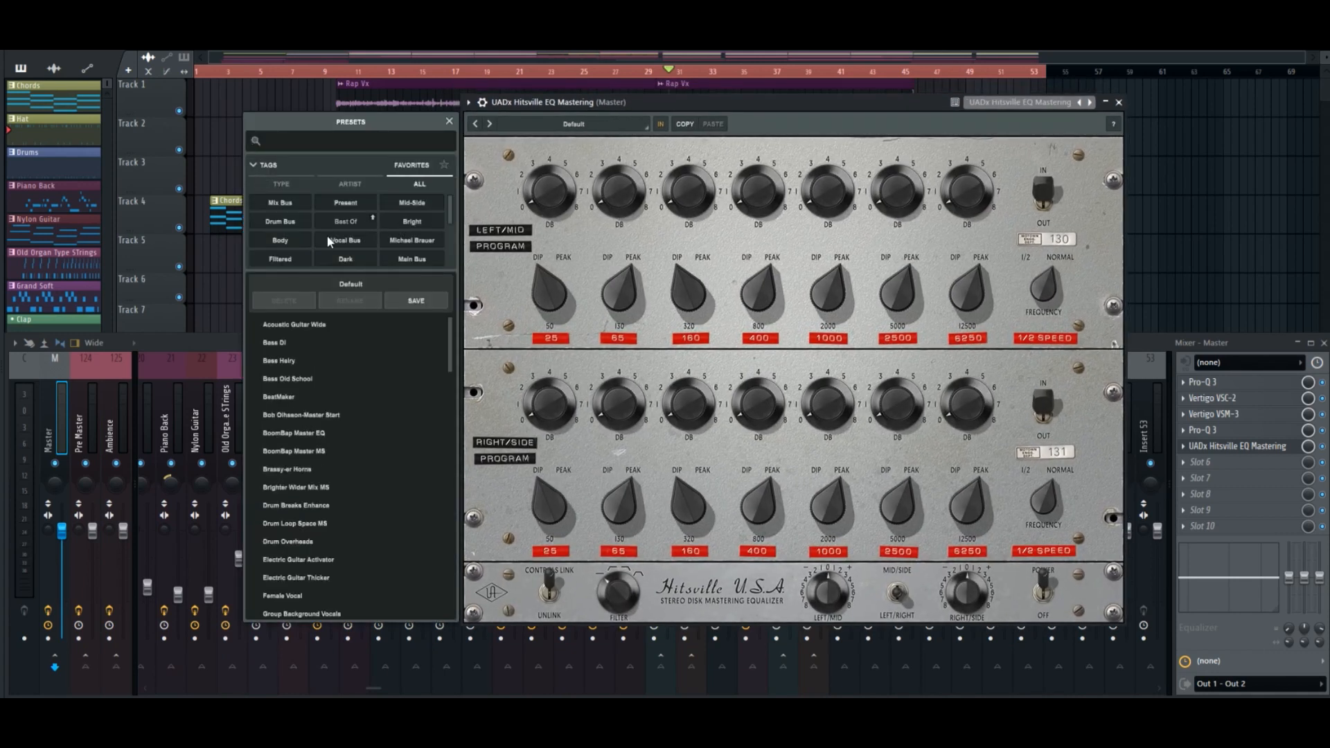
{"action": "left_click", "coordinate": [406, 259]}
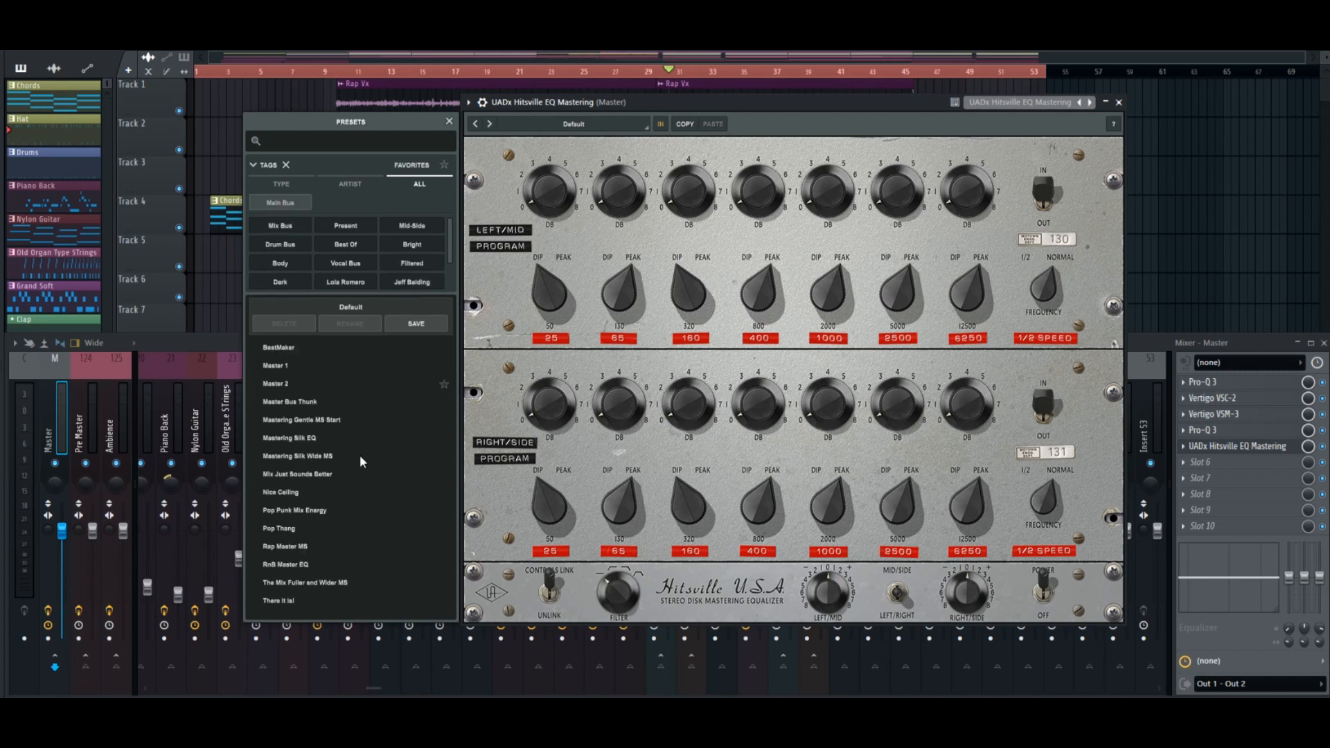
{"action": "left_click_drag", "start_coordinate": [526, 104], "coordinate": [537, 106]}
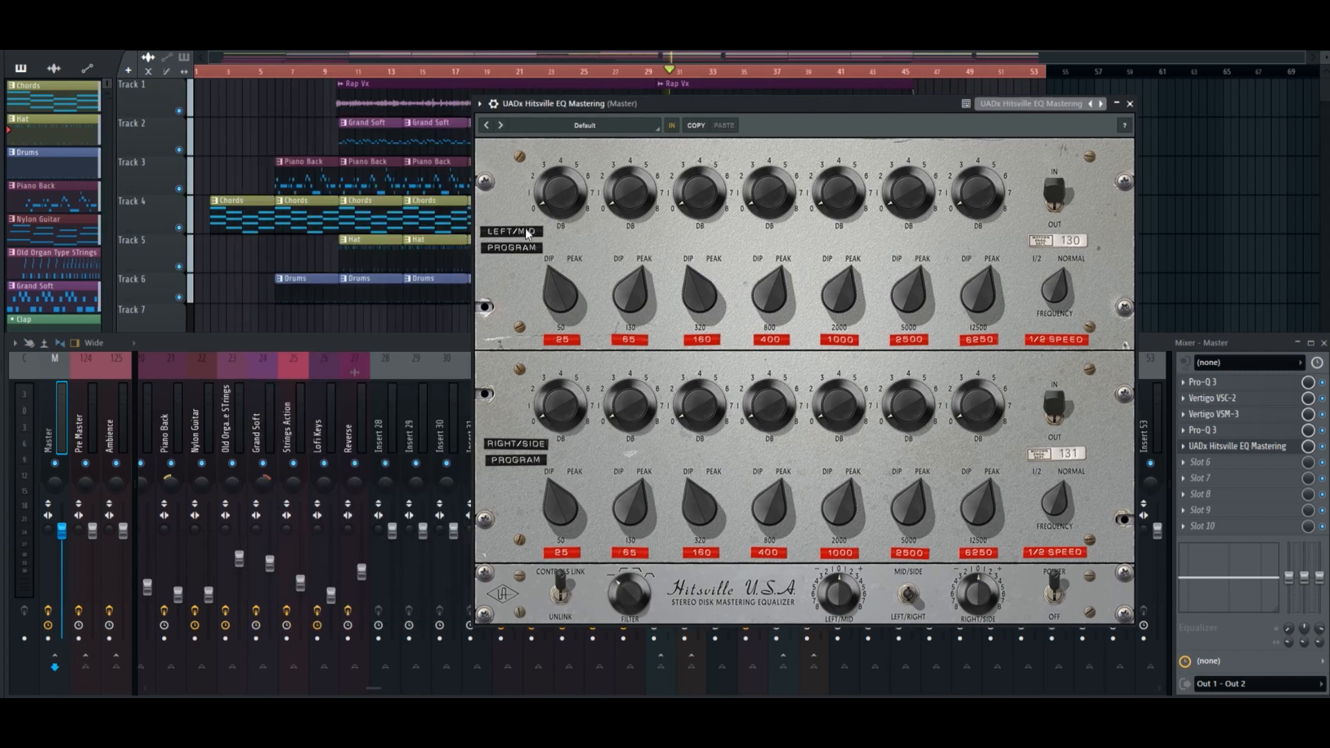
{"action": "key", "text": "space"}
{"action": "left_click", "coordinate": [582, 128]}
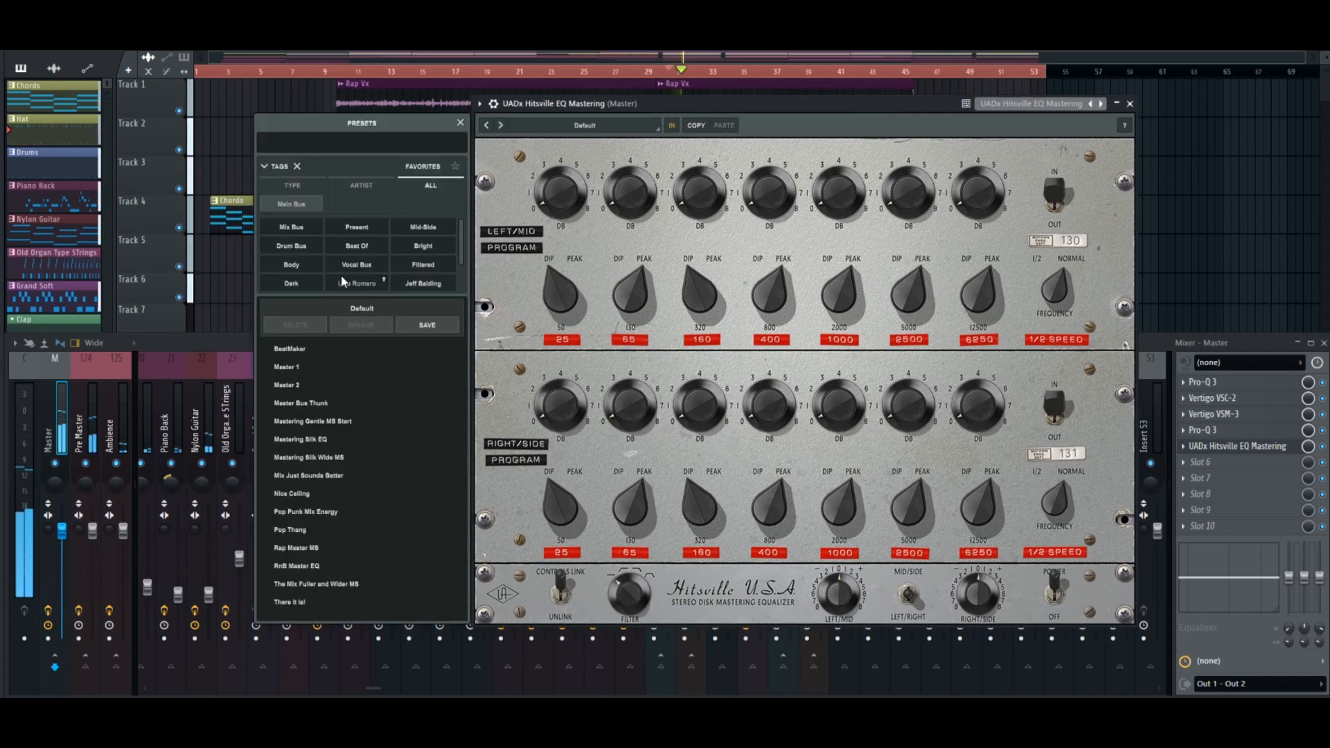
Audition the Main Bus presets during playback, from The Mix Fuller and Wider MS up to Master 1, settle on Rap Master MS and stop playback.
{"action": "left_click", "coordinate": [310, 586]}
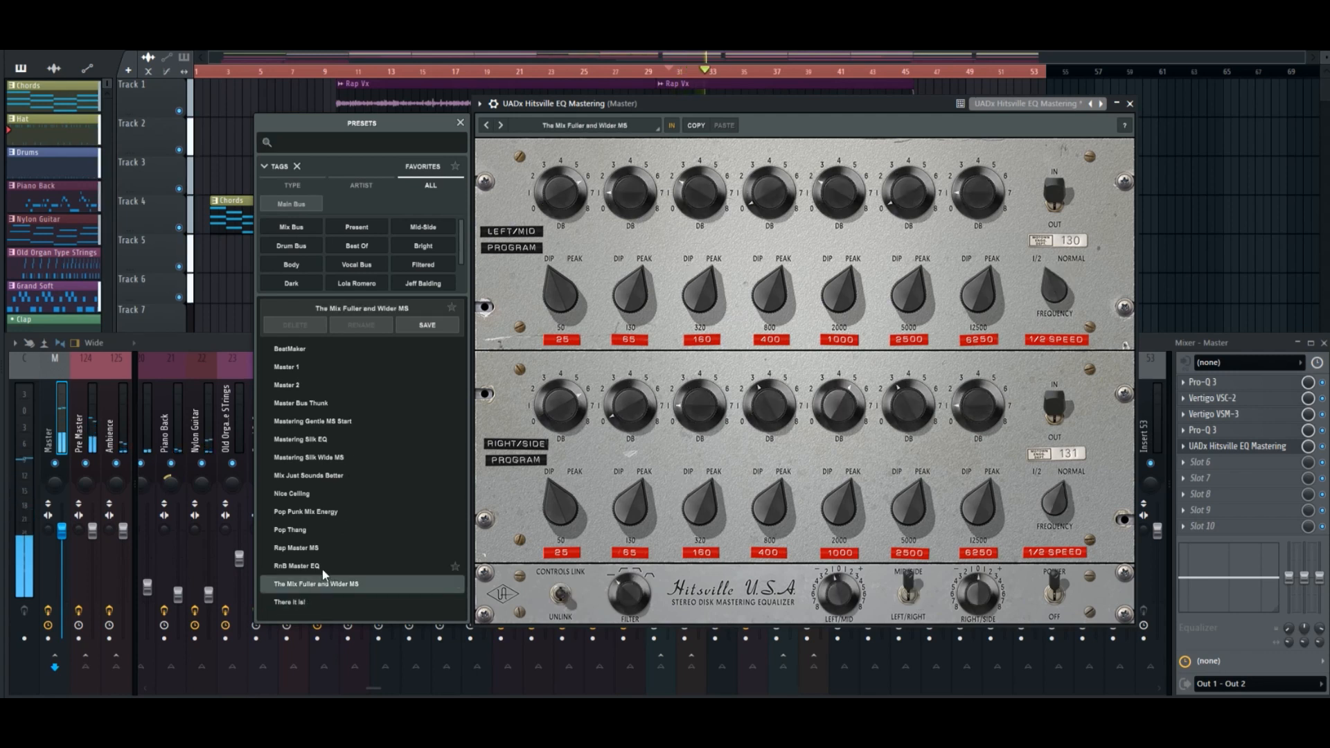
{"action": "left_click", "coordinate": [324, 562]}
{"action": "left_click", "coordinate": [324, 548]}
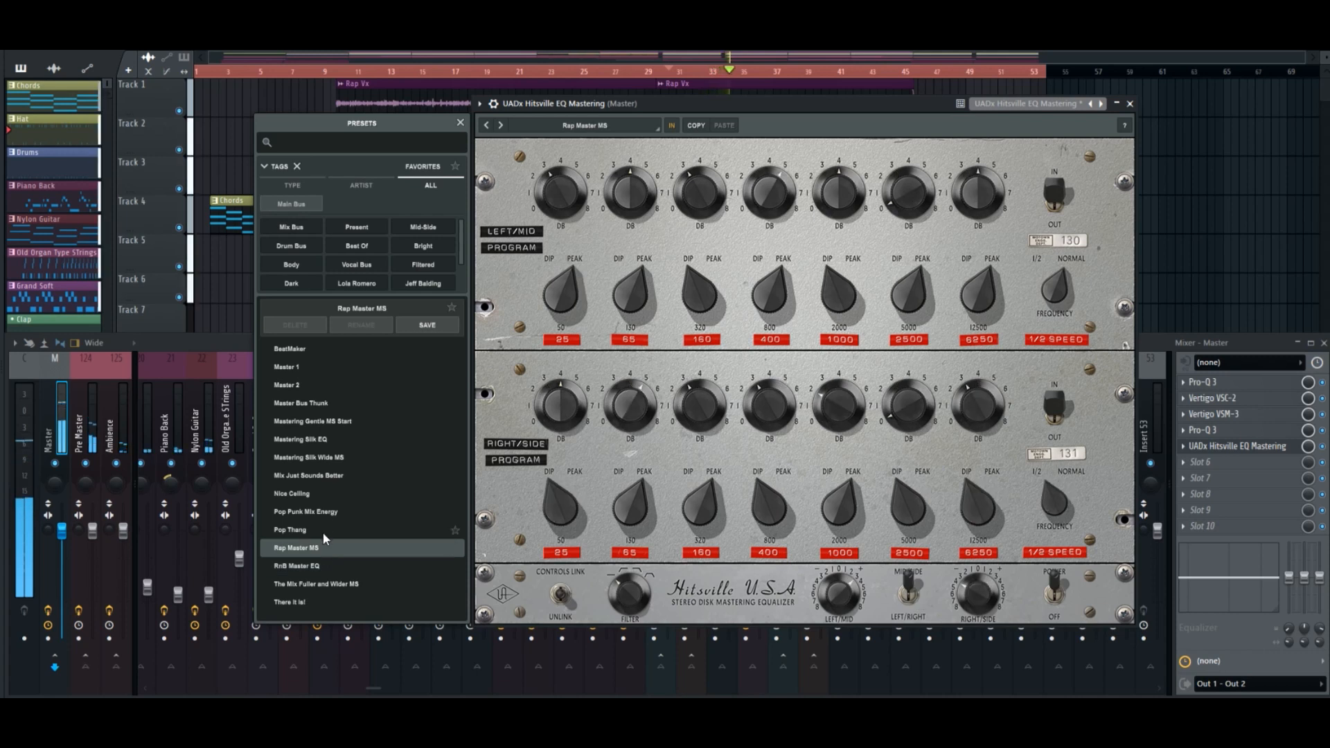
{"action": "left_click", "coordinate": [322, 531]}
{"action": "left_click", "coordinate": [323, 512]}
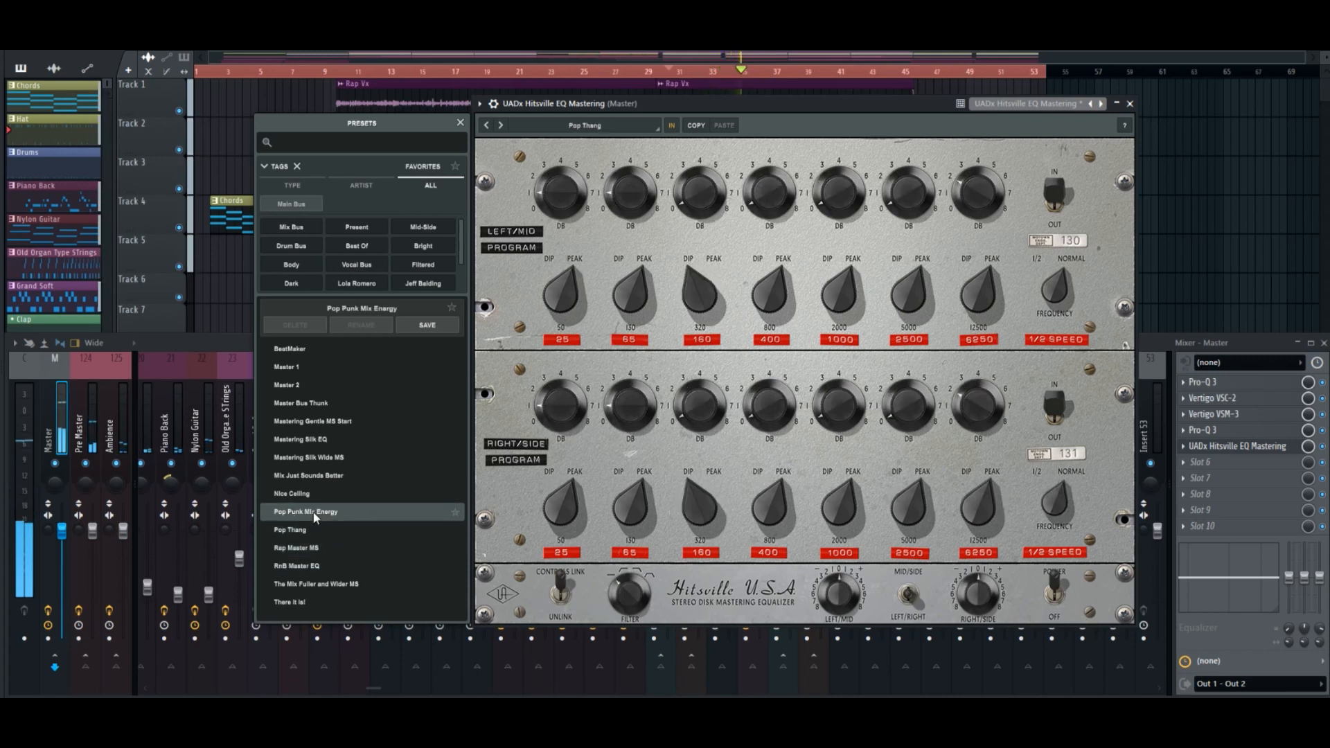
{"action": "left_click", "coordinate": [320, 493]}
{"action": "left_click", "coordinate": [322, 475]}
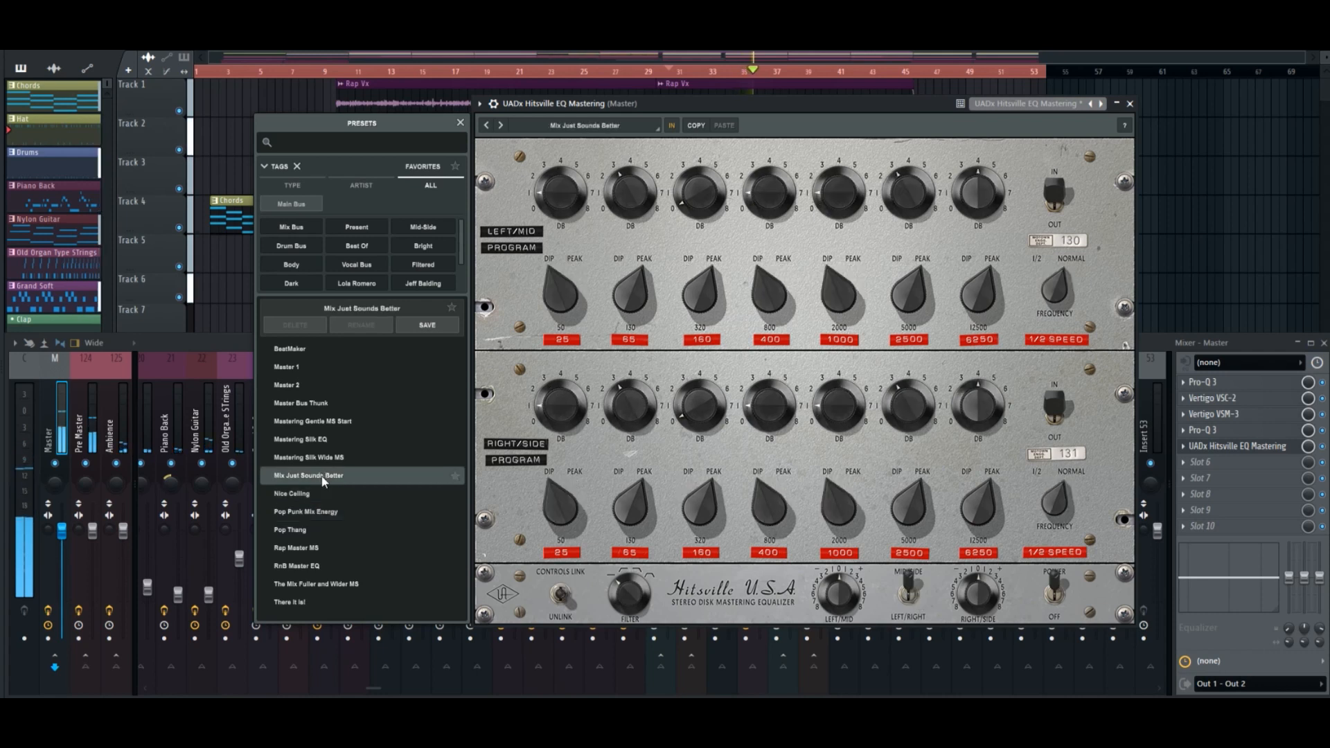
{"action": "left_click", "coordinate": [326, 457]}
{"action": "left_click", "coordinate": [326, 439]}
{"action": "left_click", "coordinate": [327, 421]}
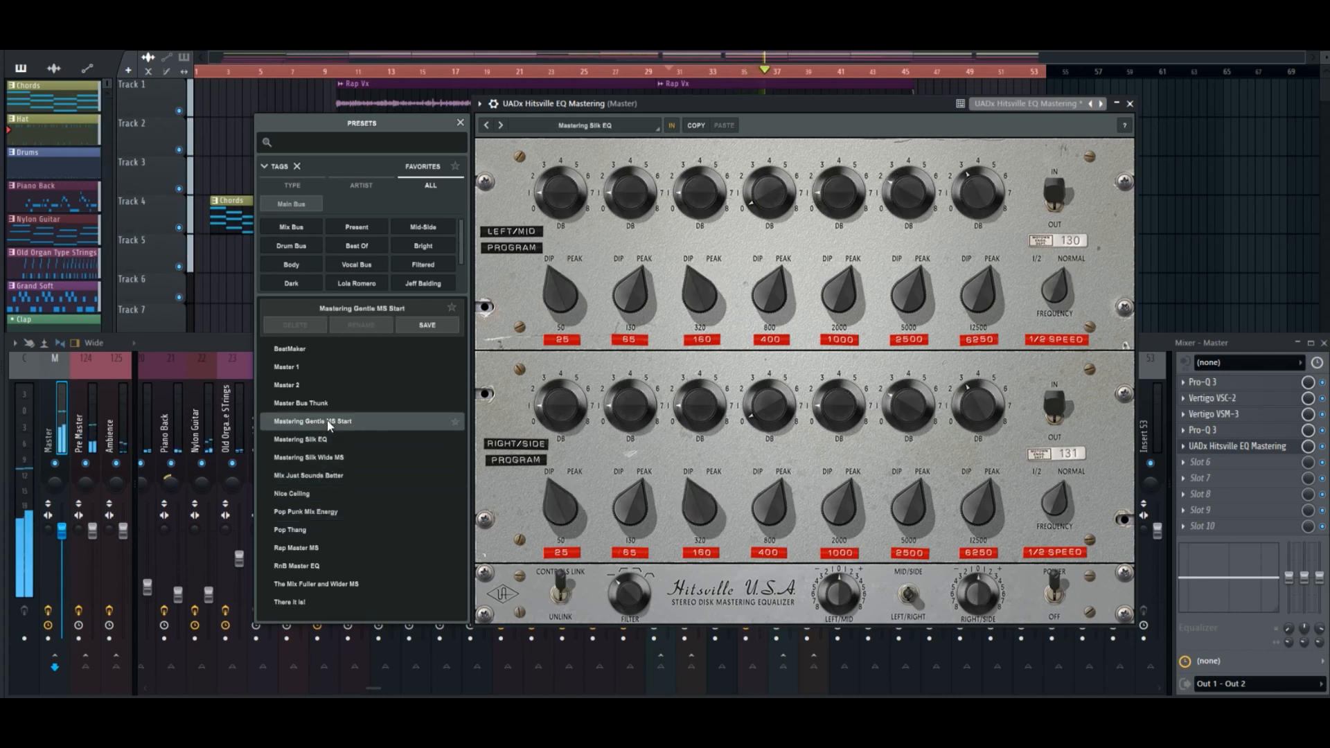
{"action": "left_click", "coordinate": [322, 403]}
{"action": "left_click", "coordinate": [318, 384]}
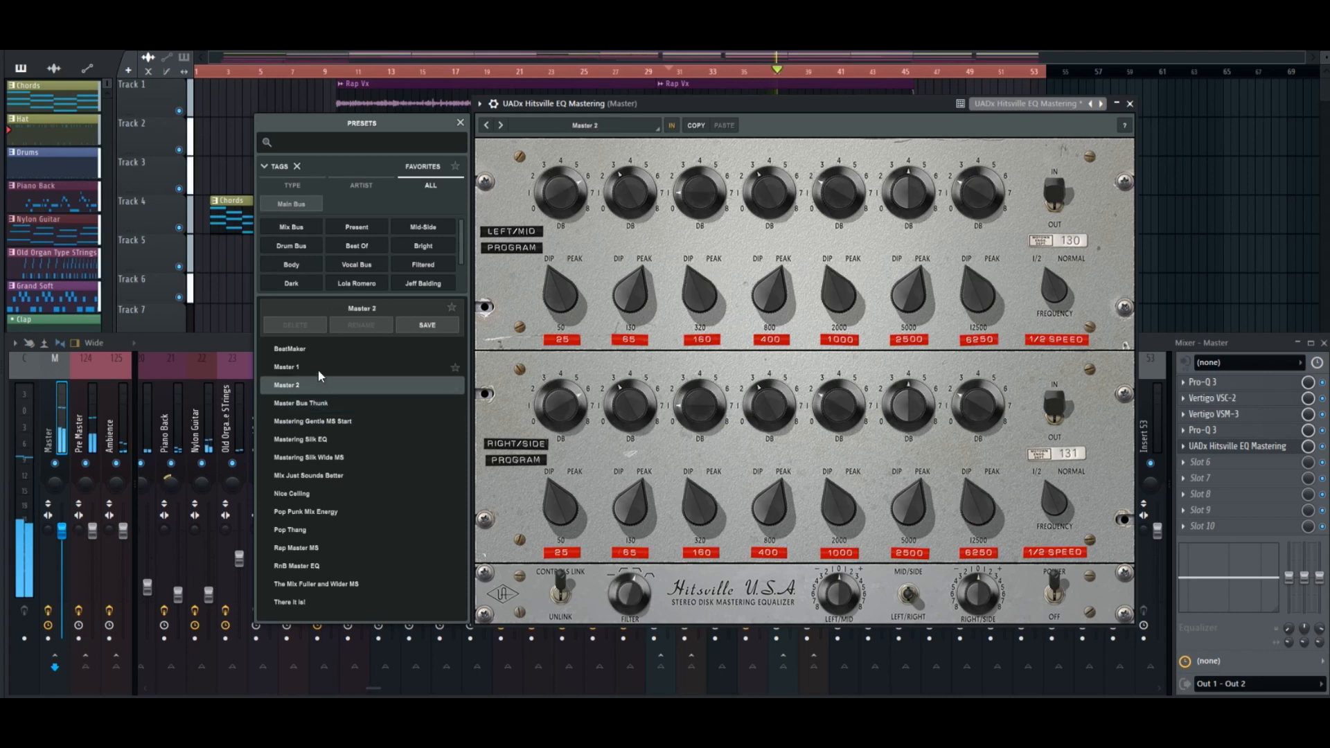
{"action": "left_click", "coordinate": [318, 368]}
{"action": "left_click", "coordinate": [310, 549]}
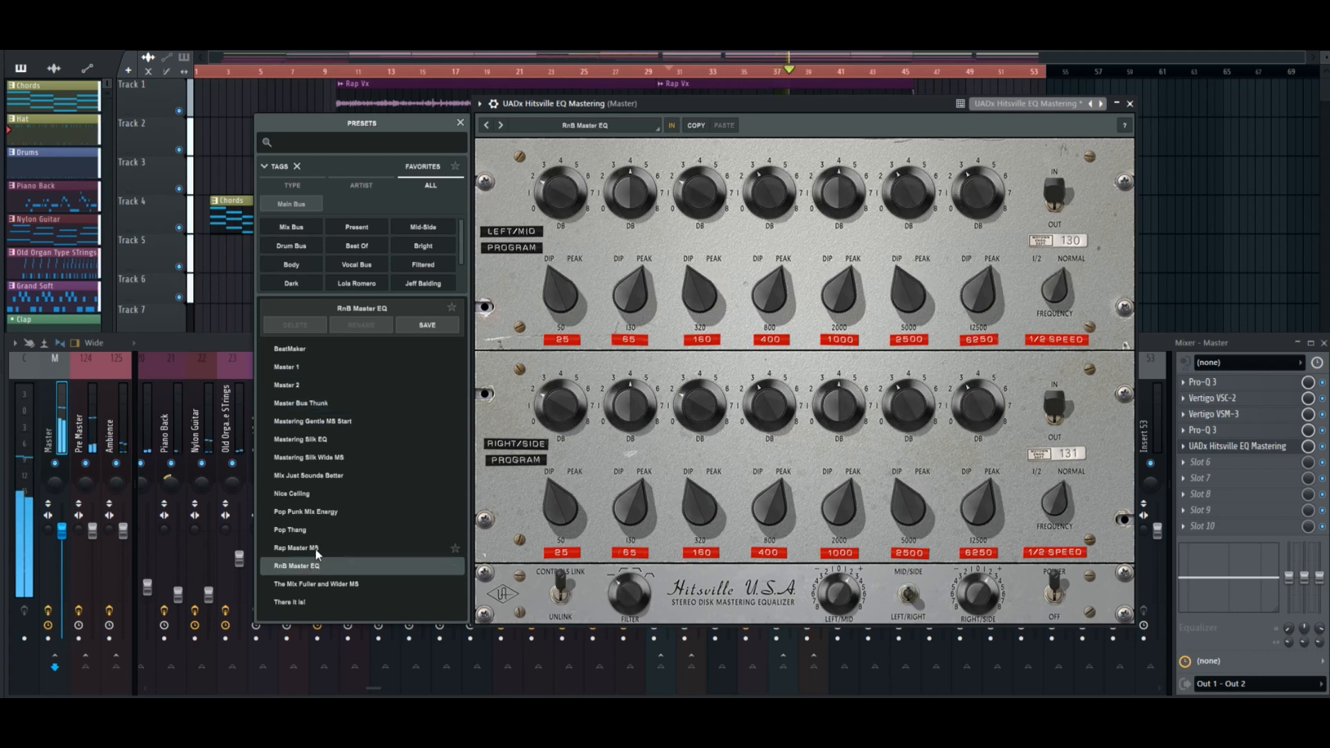
{"action": "left_click", "coordinate": [596, 356]}
{"action": "key", "text": "space"}
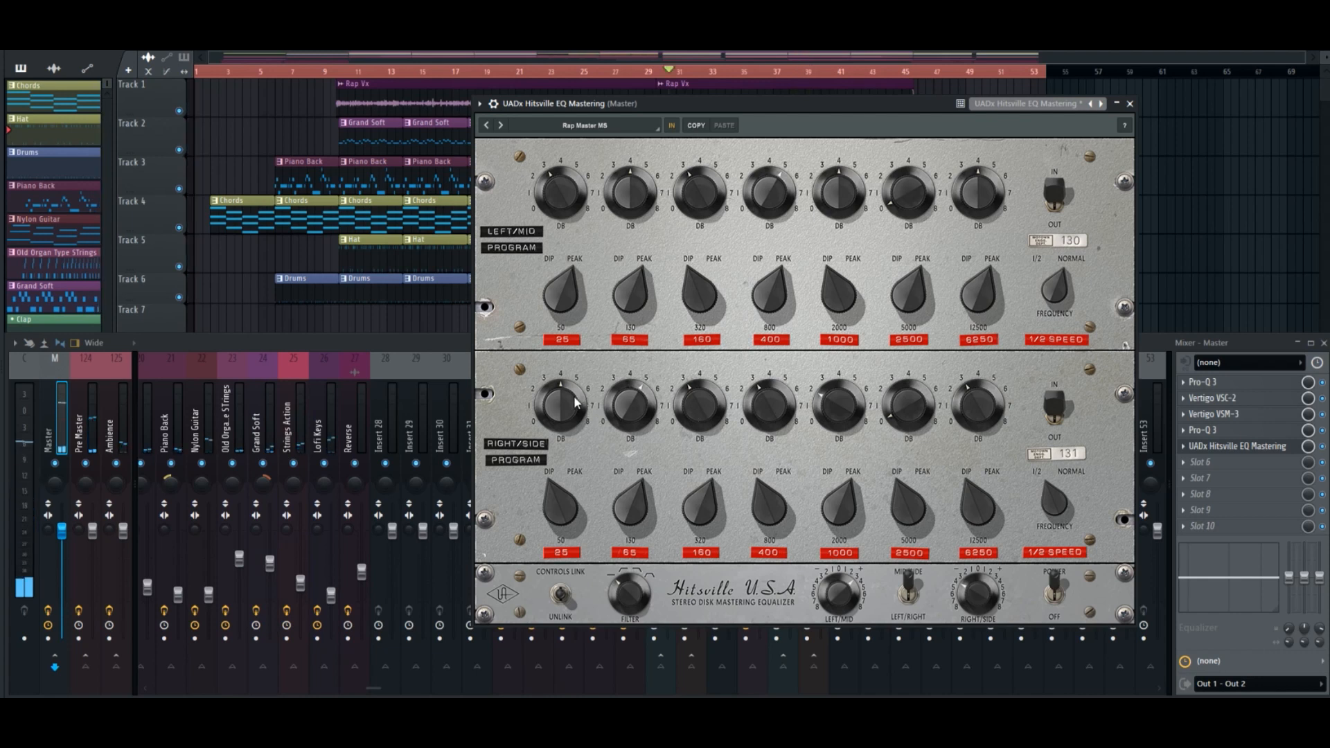
Close the Hitsville EQ window and remove the plugin from the master's slot 5.
{"action": "left_click", "coordinate": [1130, 104]}
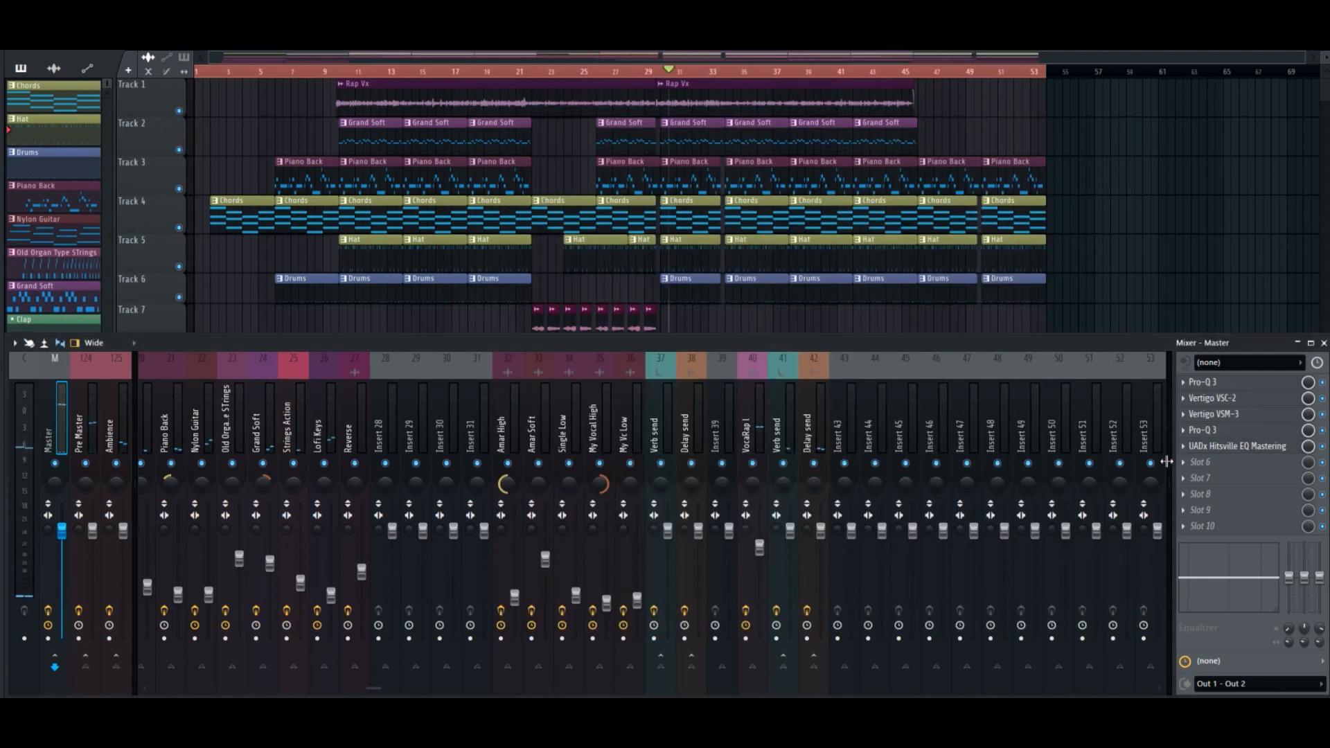
{"action": "left_click", "coordinate": [1183, 449]}
{"action": "left_click", "coordinate": [1203, 406]}
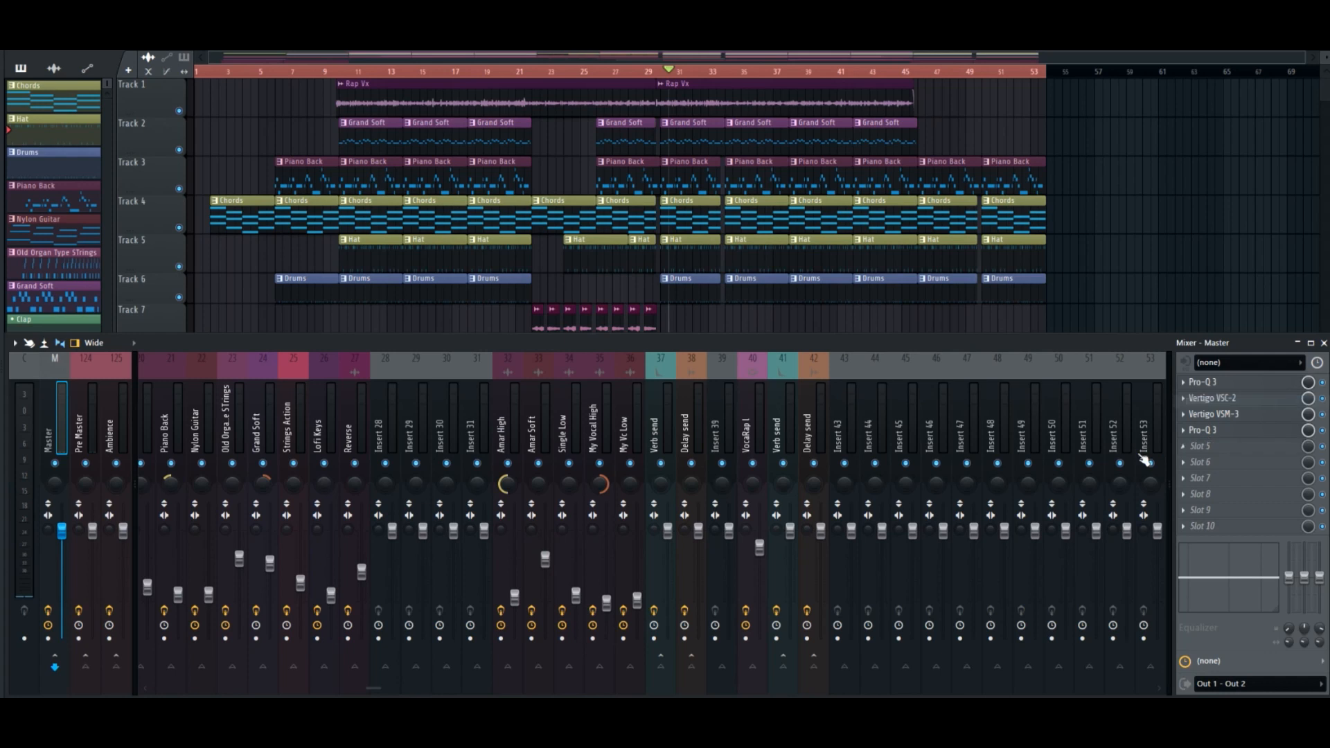
Find the clipper plugins by searching for "clipper" and load TR5 Classic Clipper in the master's slot 5.
{"action": "left_click", "coordinate": [1199, 451]}
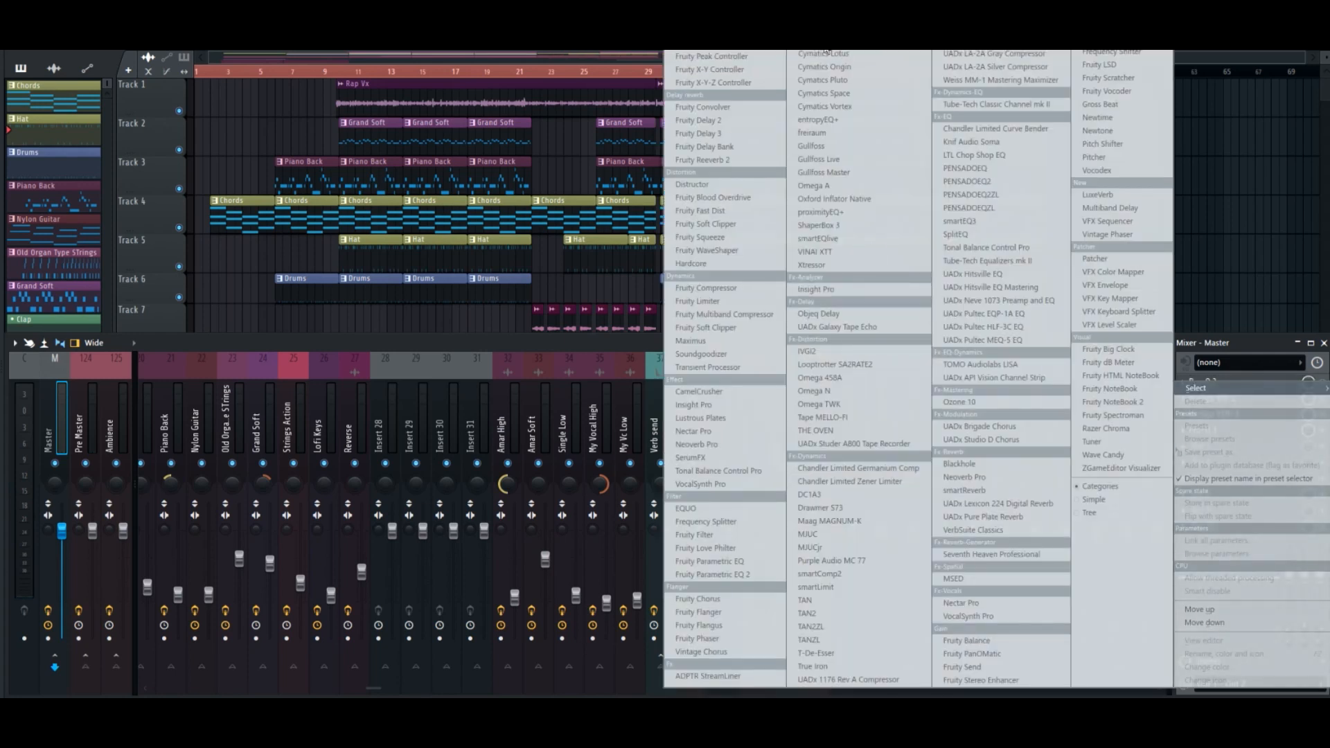
{"action": "left_click", "coordinate": [701, 52]}
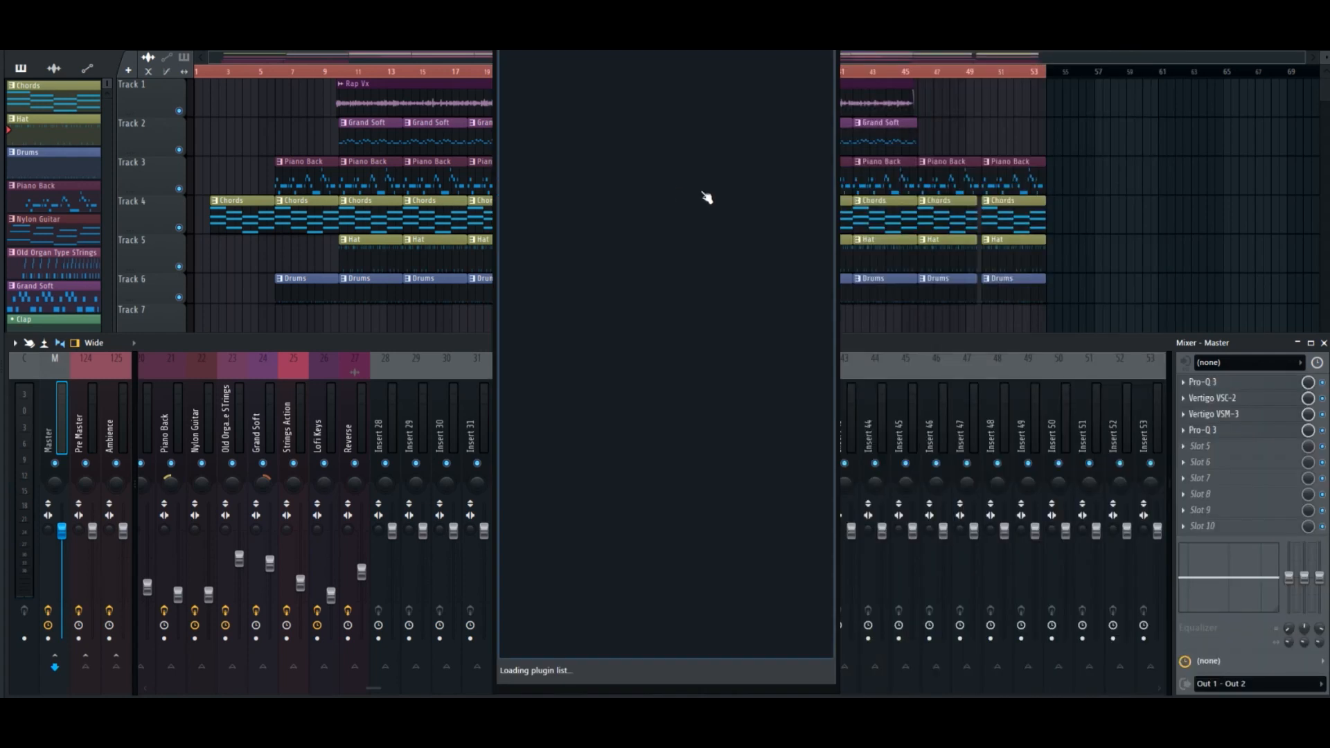
{"action": "type", "text": "clipper"}
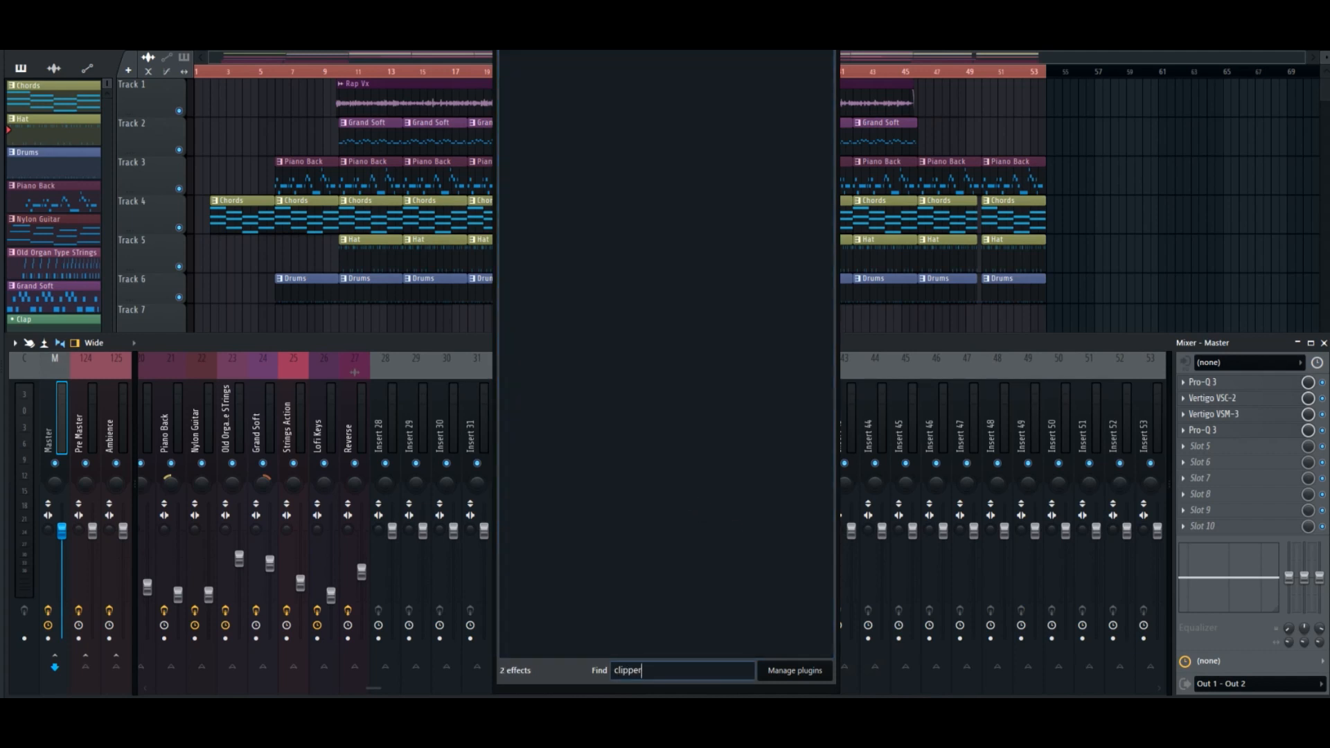
{"action": "double_click", "coordinate": [611, 111]}
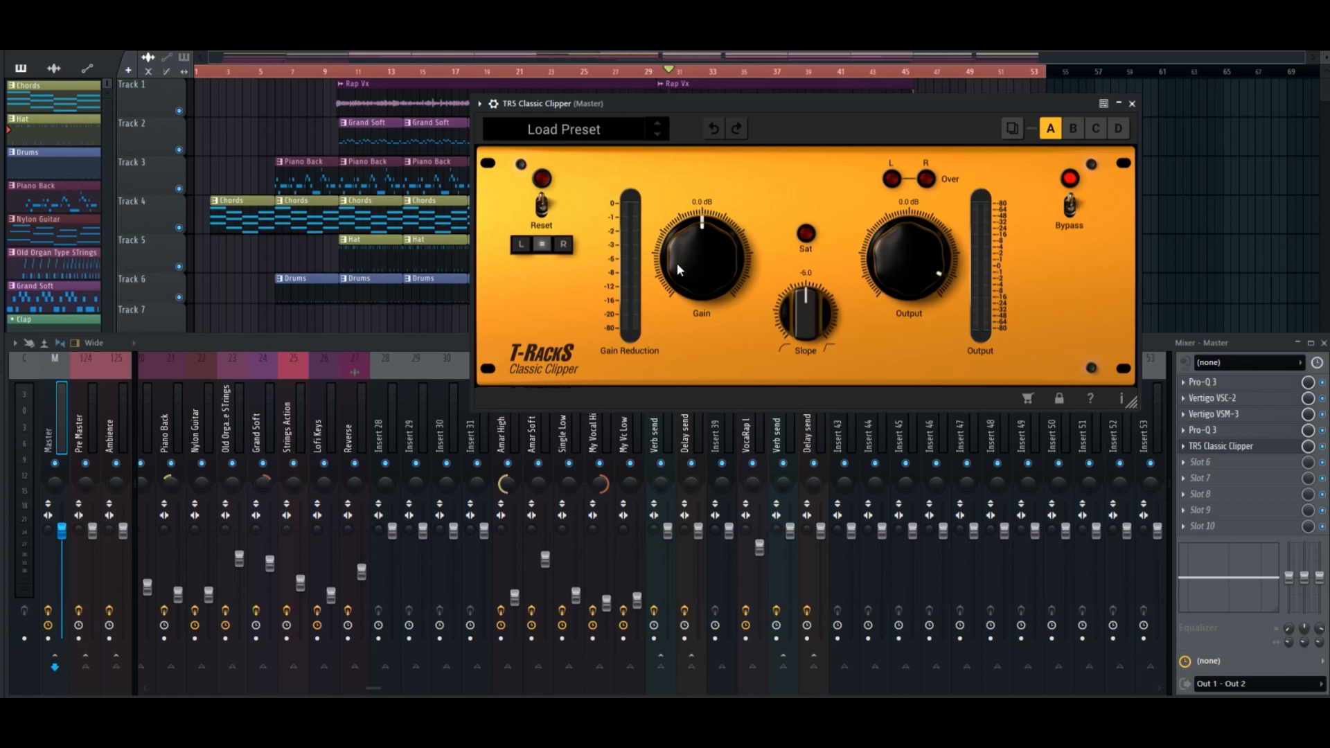
Sweep the clipper's Slope down to -12.0, return it to about -5.9, and raise the Gain to about 9.3 dB during playback.
{"action": "left_click_drag", "start_coordinate": [817, 323], "coordinate": [827, 230]}
{"action": "left_click_drag", "start_coordinate": [806, 305], "coordinate": [800, 520]}
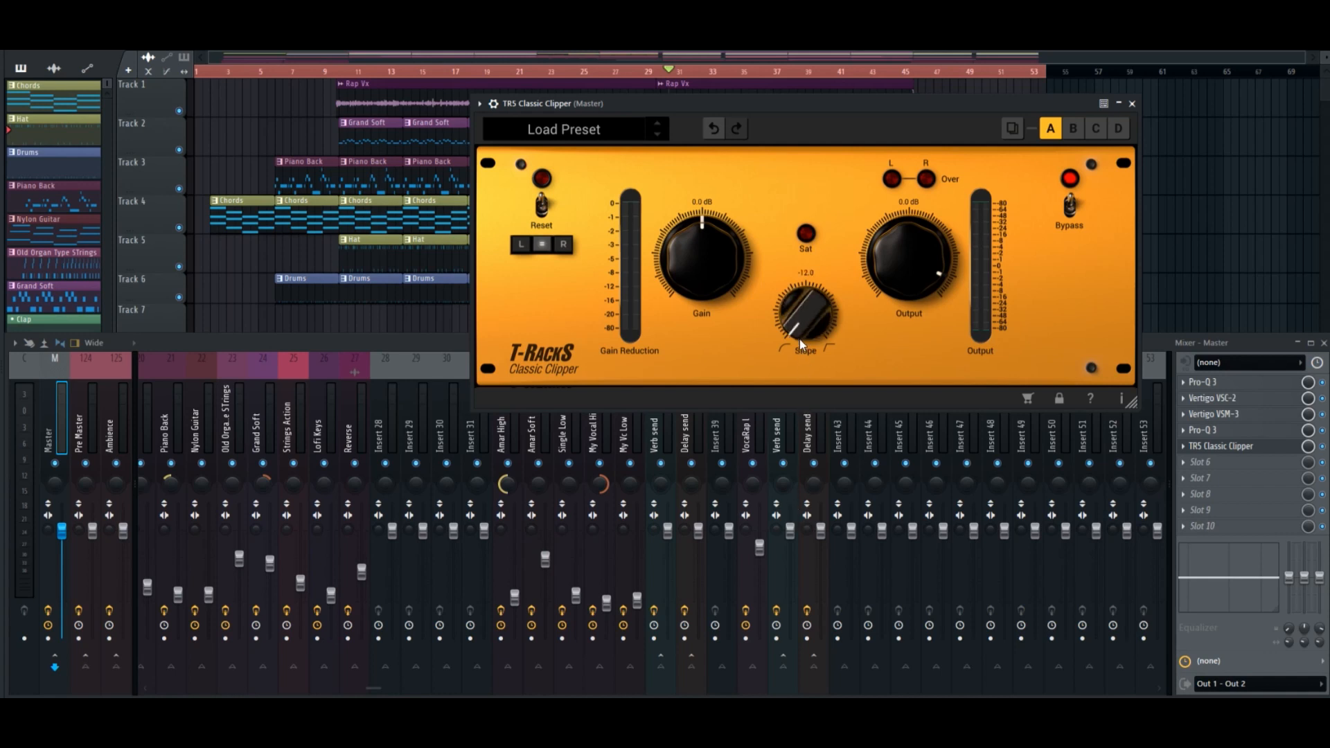
{"action": "left_click_drag", "start_coordinate": [799, 338], "coordinate": [700, 254]}
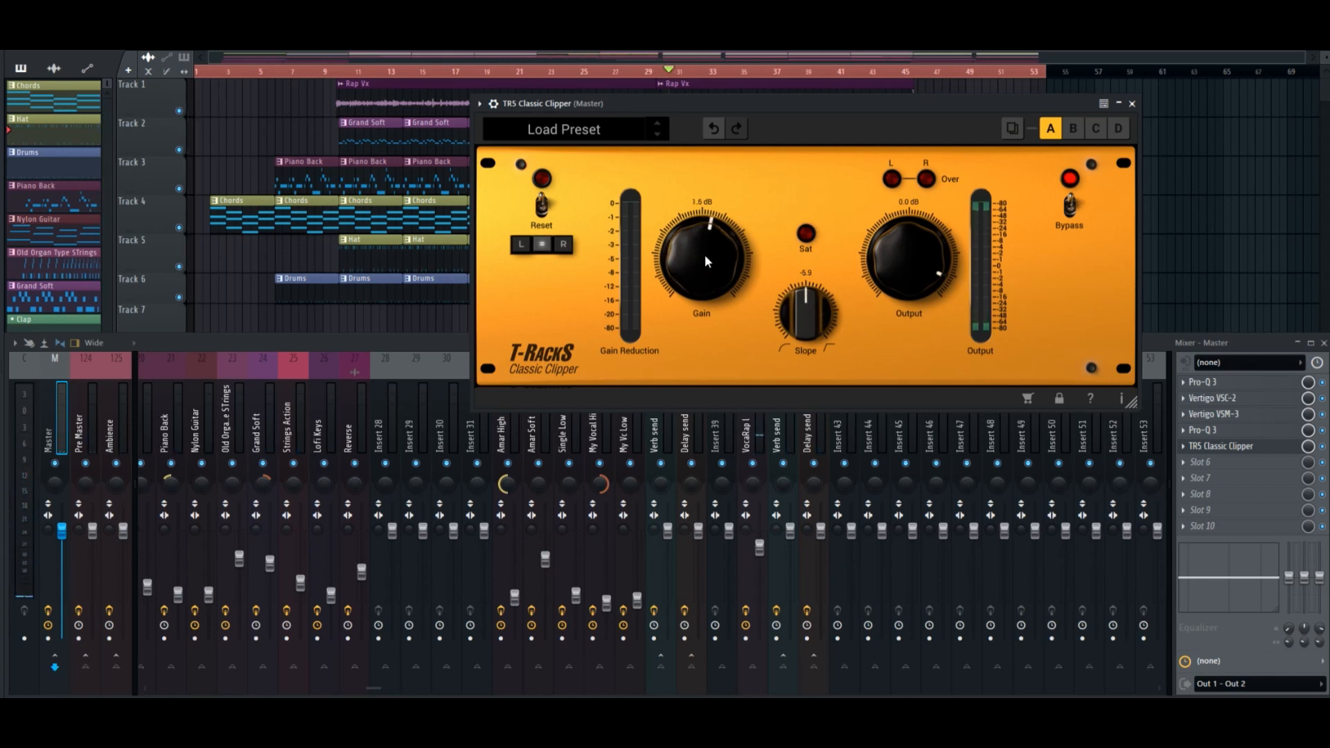
{"action": "left_click_drag", "start_coordinate": [717, 263], "coordinate": [724, 226]}
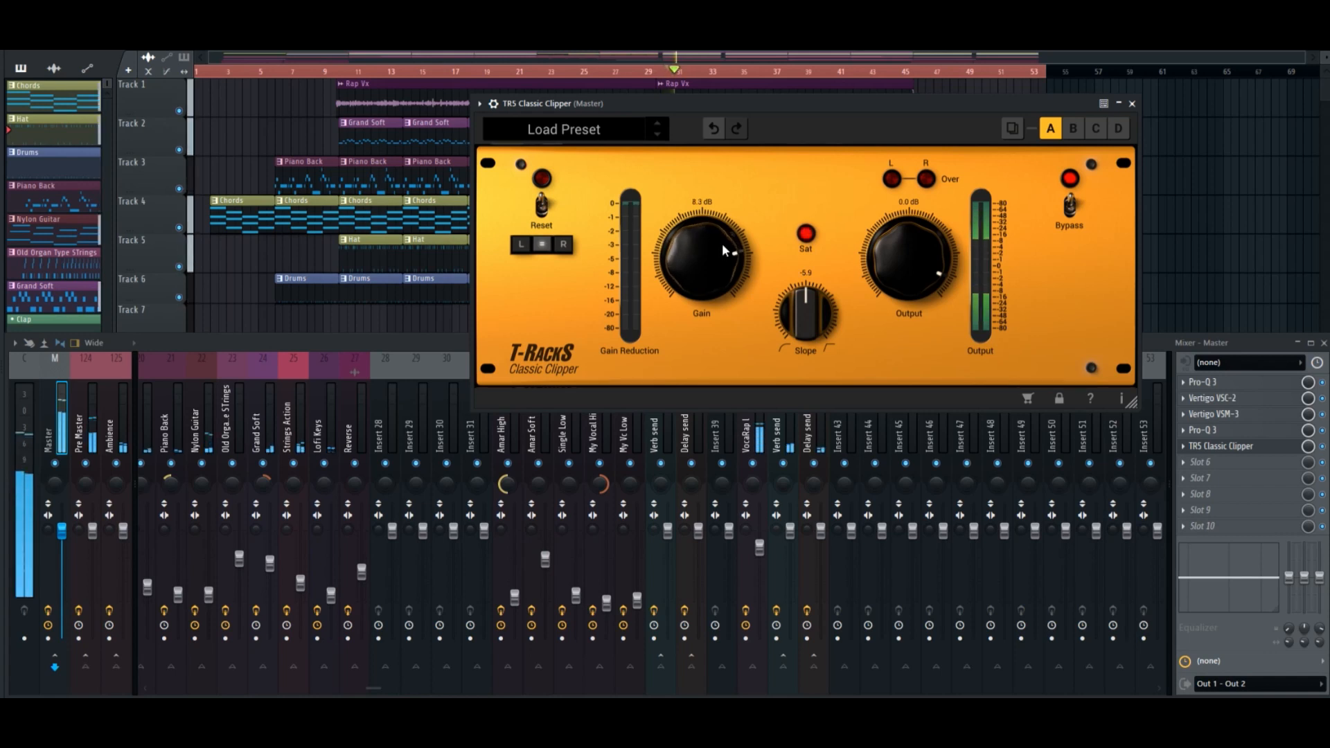
Compare the clipper's Slope near -11.6 with higher settings during playback, settle it at 0.0 and stop playback.
{"action": "left_click_drag", "start_coordinate": [809, 318], "coordinate": [782, 374]}
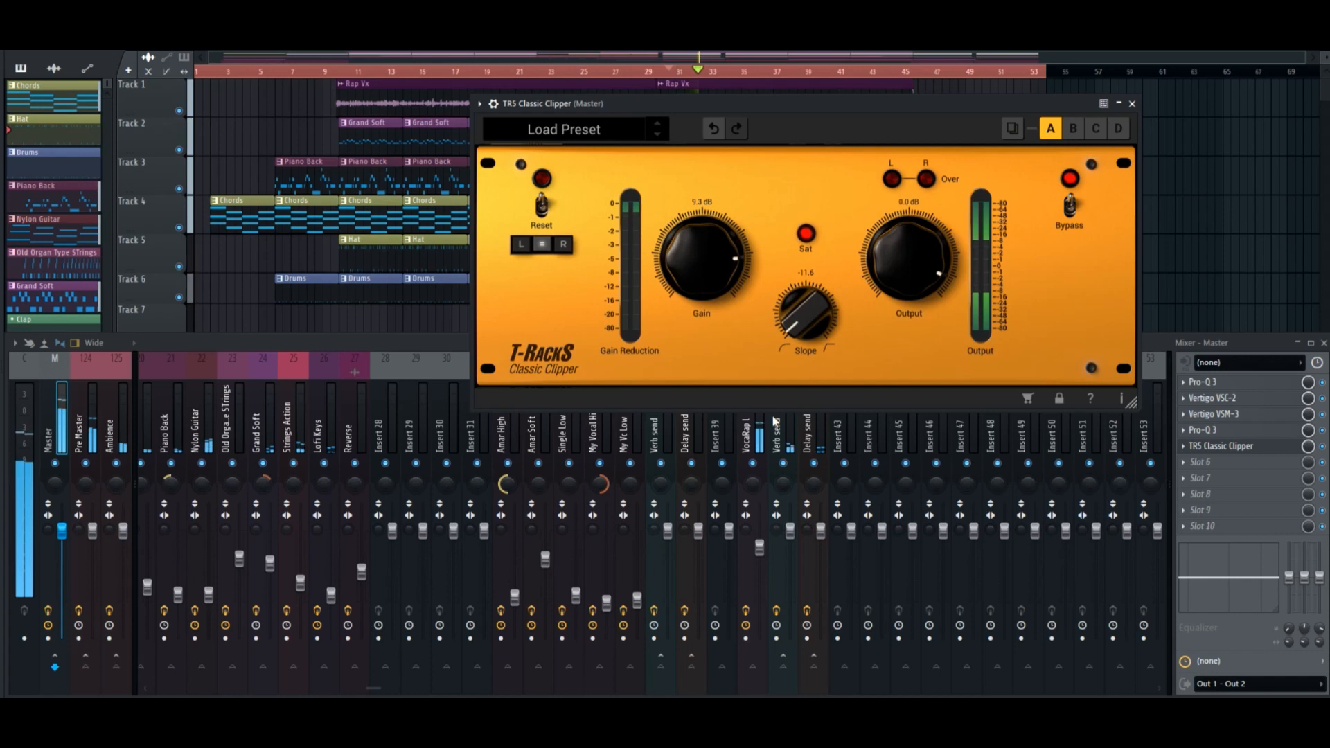
{"action": "left_click_drag", "start_coordinate": [813, 324], "coordinate": [883, 628]}
{"action": "left_click_drag", "start_coordinate": [803, 316], "coordinate": [819, 451]}
{"action": "left_click_drag", "start_coordinate": [809, 311], "coordinate": [817, 59]}
{"action": "key", "text": "space"}
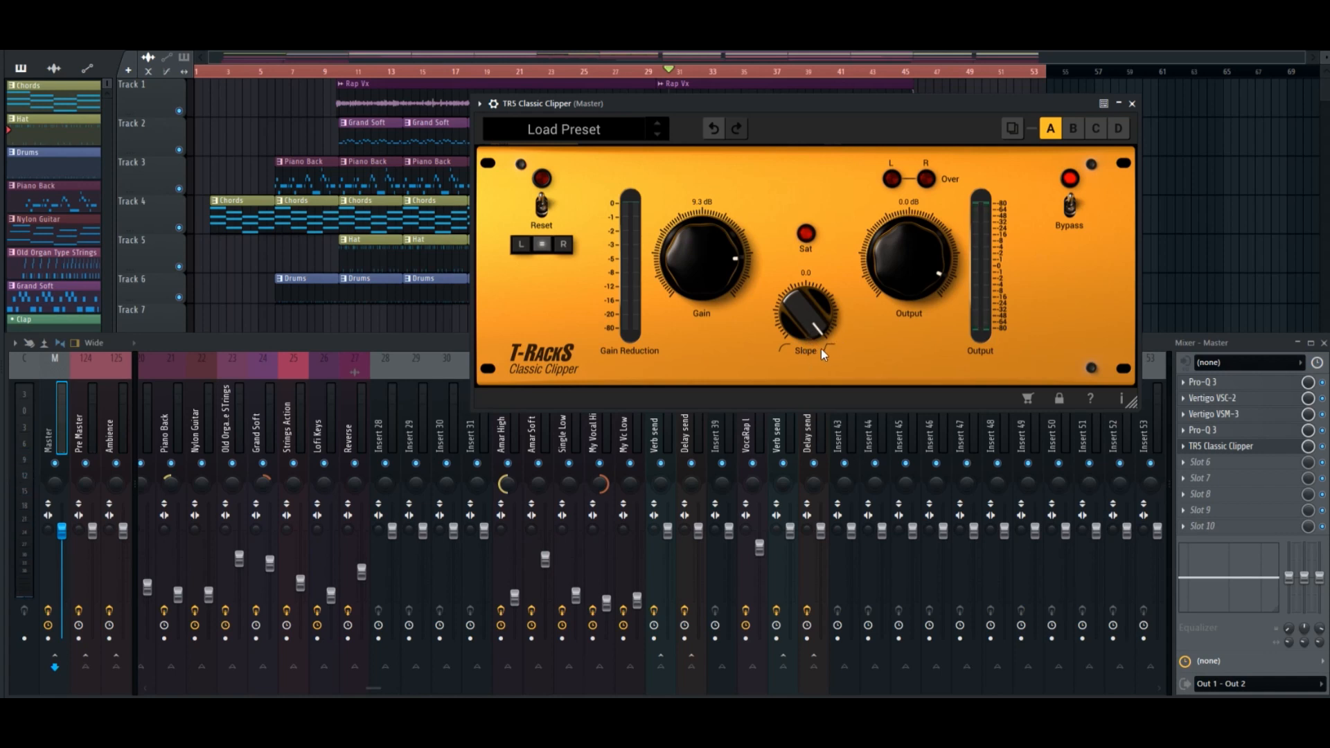
Sweep the clipper's Slope between -12.0 and 0.0, leave it at 0.0, and set the Gain to 8.0 dB.
{"action": "left_click_drag", "start_coordinate": [808, 345], "coordinate": [782, 340]}
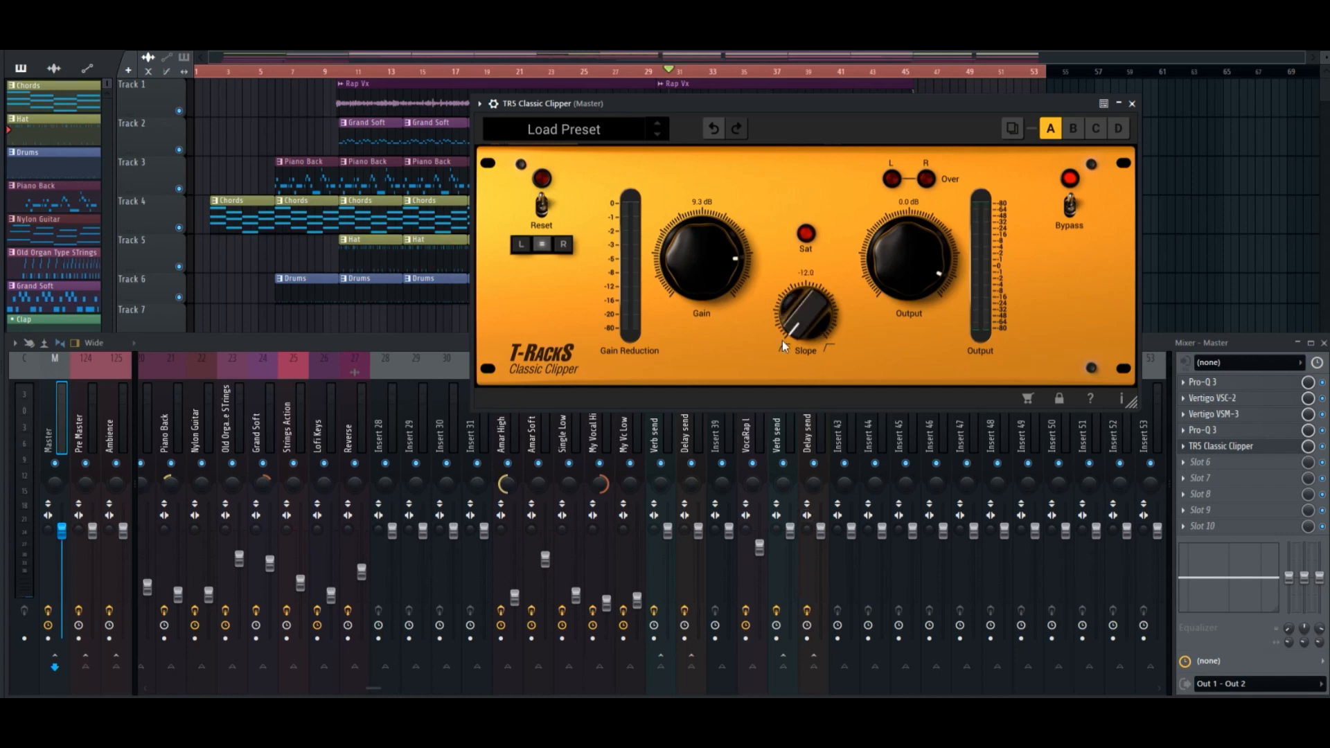
{"action": "left_click_drag", "start_coordinate": [826, 303], "coordinate": [826, 297]}
{"action": "left_click_drag", "start_coordinate": [793, 320], "coordinate": [797, 389]}
{"action": "left_click_drag", "start_coordinate": [788, 322], "coordinate": [814, 270]}
{"action": "left_click_drag", "start_coordinate": [719, 243], "coordinate": [716, 254]}
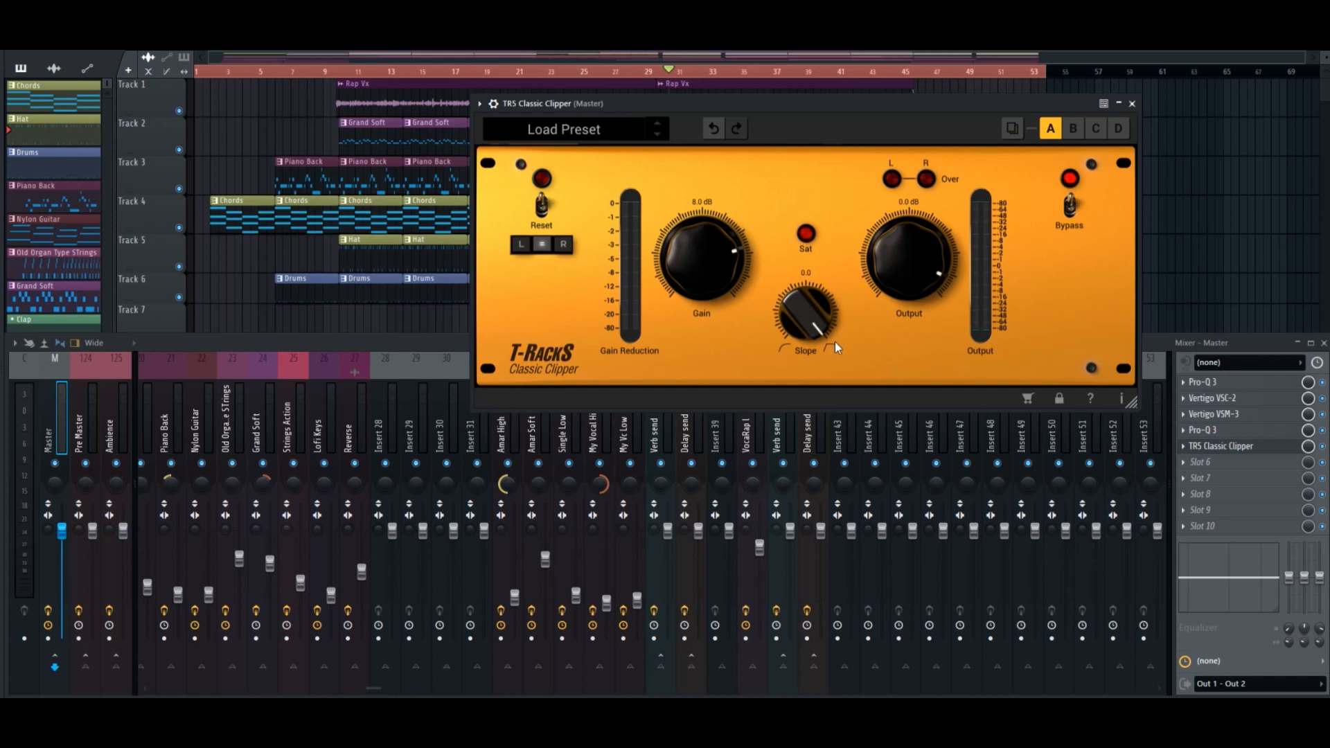
Move the clipper window aside, find Pro-L 2 by searching for "pro", load it in the master's slot 6 and reposition its window.
{"action": "mouse_move", "coordinate": [817, 104]}
{"action": "left_mouse_down"}
{"action": "mouse_move", "coordinate": [792, 98]}
{"action": "mouse_move", "coordinate": [812, 91]}
{"action": "left_mouse_up"}
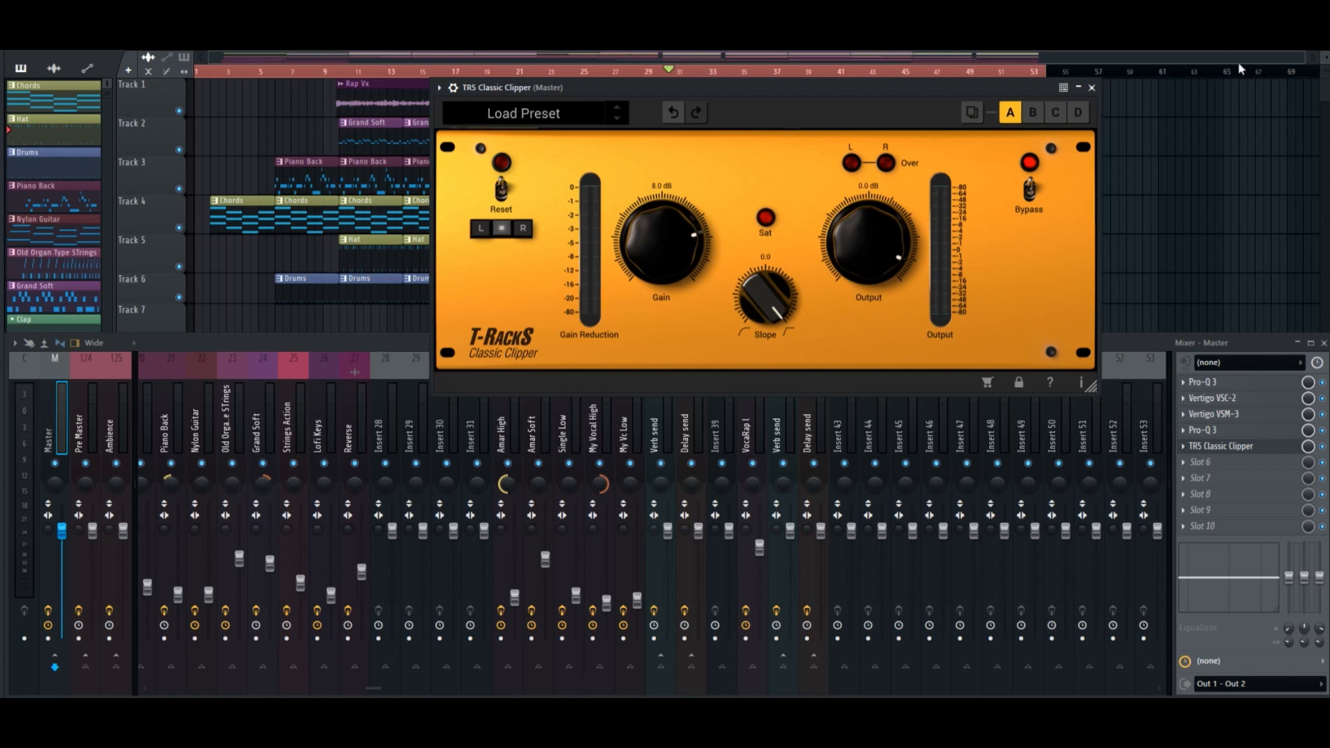
{"action": "left_click_drag", "start_coordinate": [833, 91], "coordinate": [833, 98]}
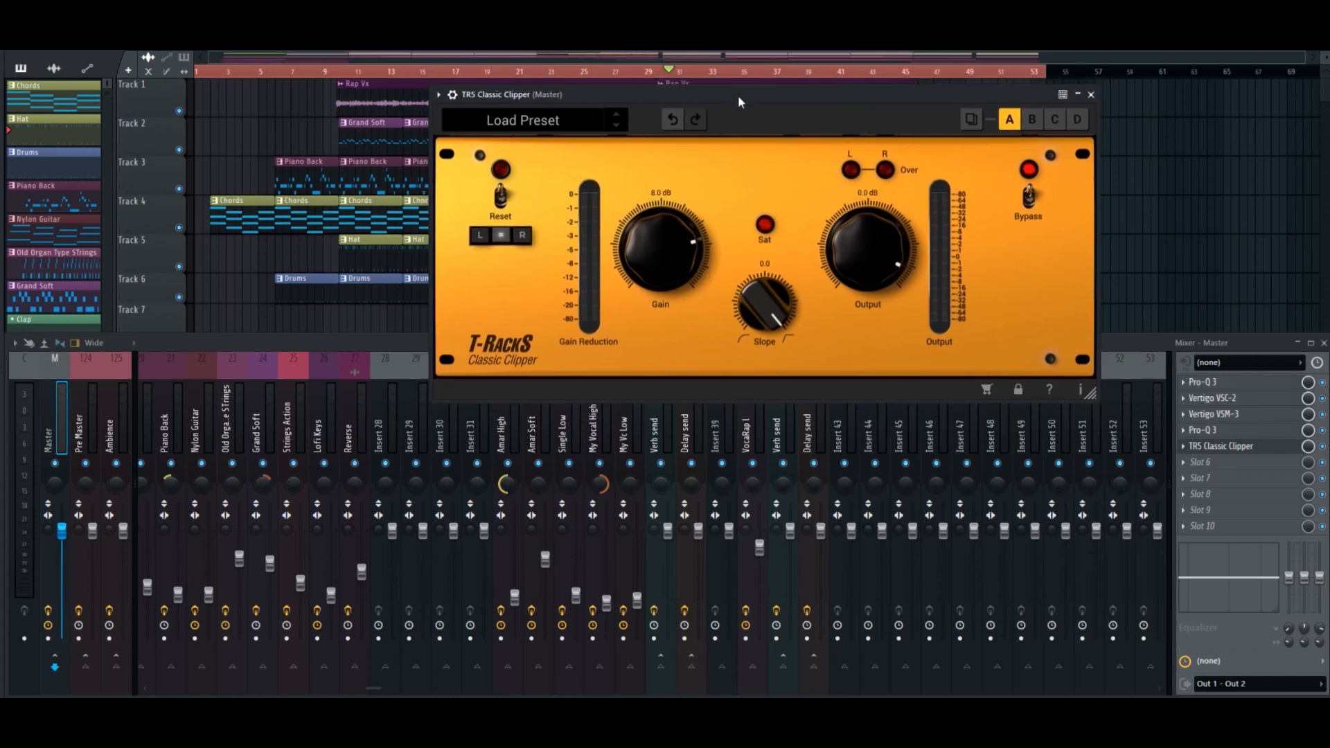
{"action": "left_click", "coordinate": [1212, 477]}
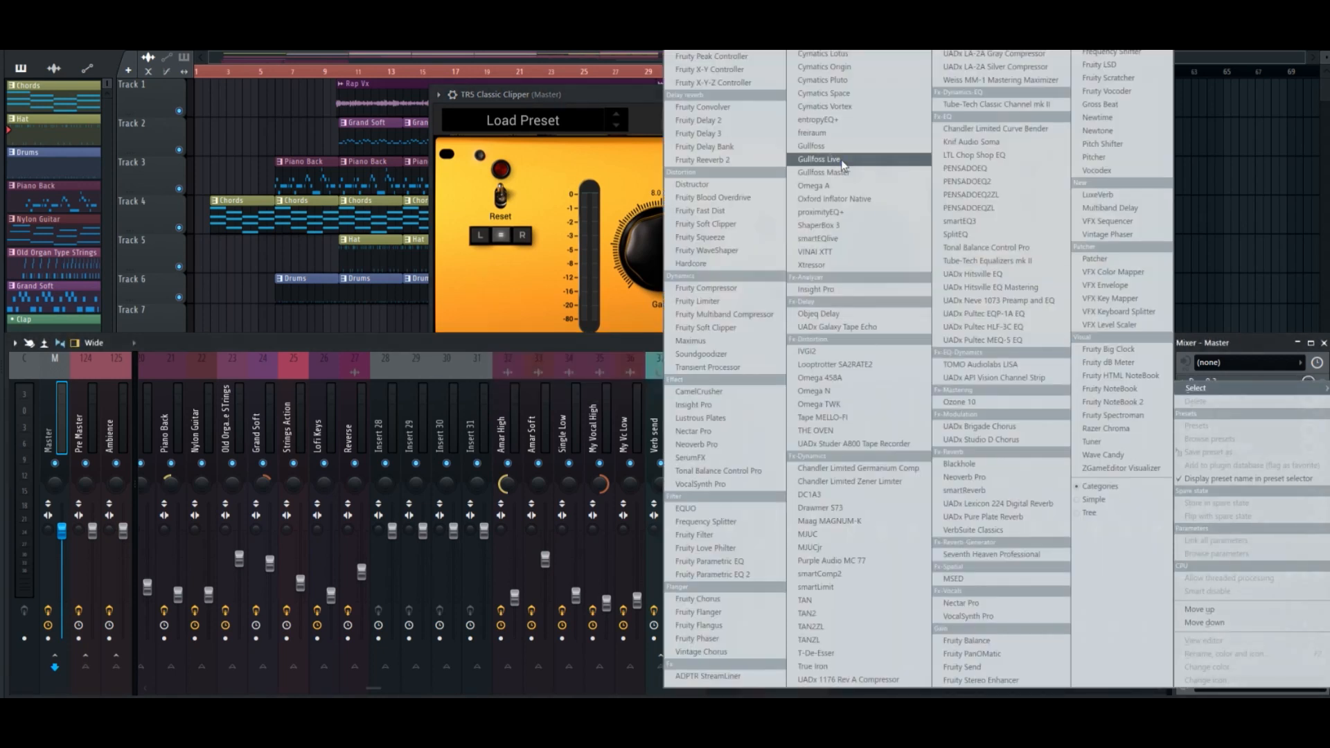
{"action": "left_click", "coordinate": [698, 19]}
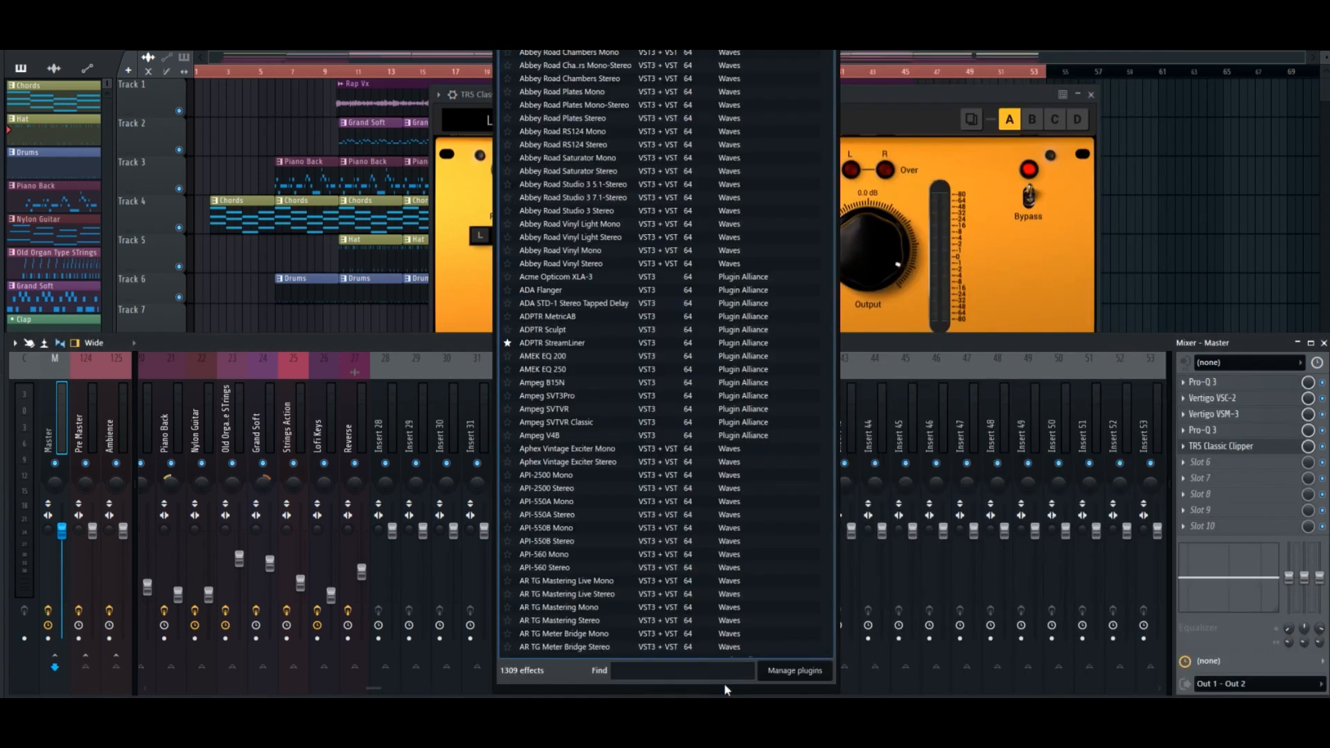
{"action": "type", "text": "pro"}
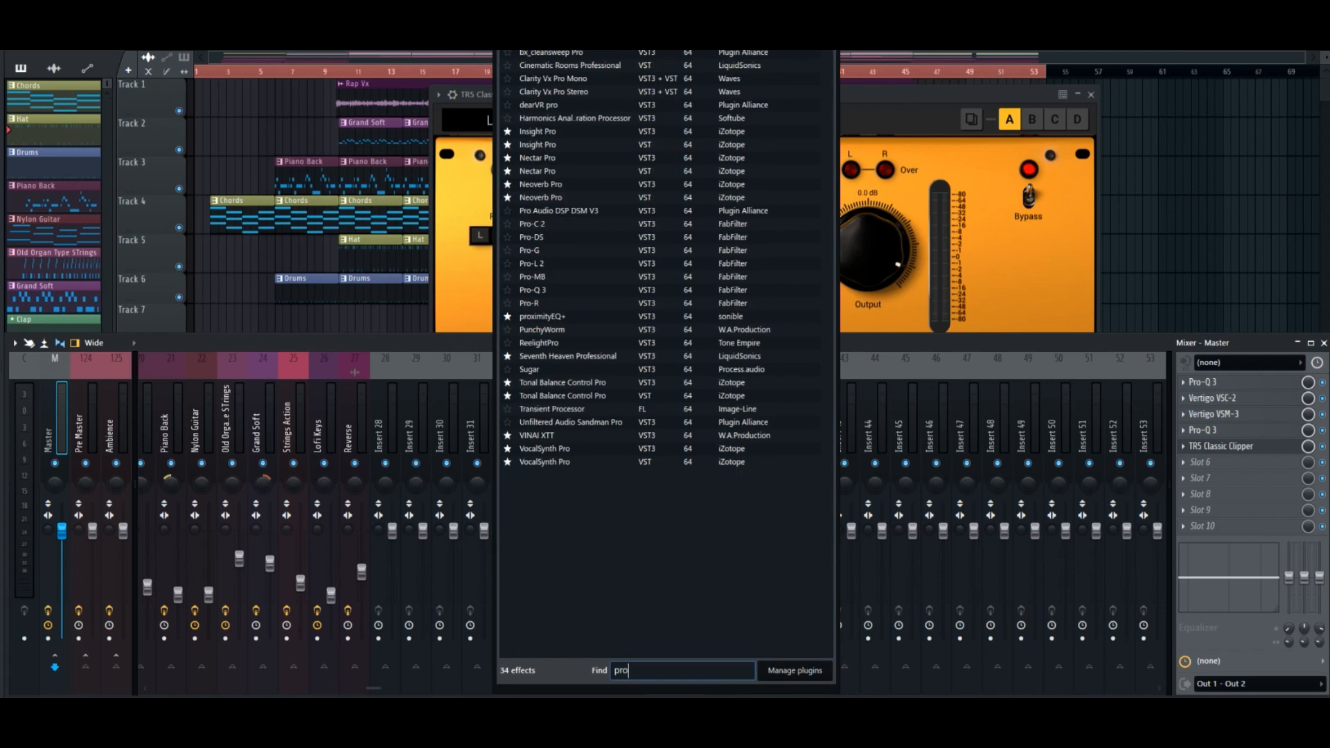
{"action": "left_click", "coordinate": [544, 264]}
{"action": "left_click_drag", "start_coordinate": [368, 230], "coordinate": [665, 232]}
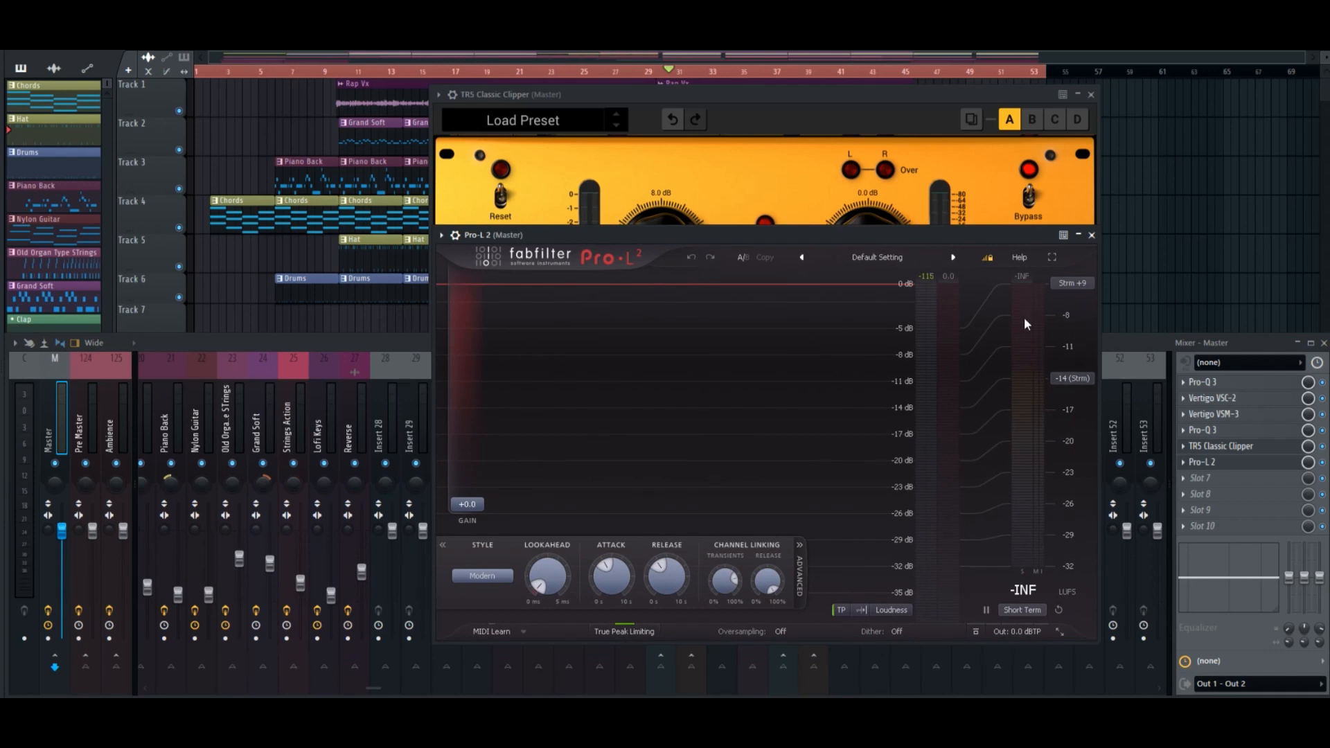
Switch the Pro-L 2 meter scale from Loudness to -16 dB.
{"action": "left_click", "coordinate": [902, 612]}
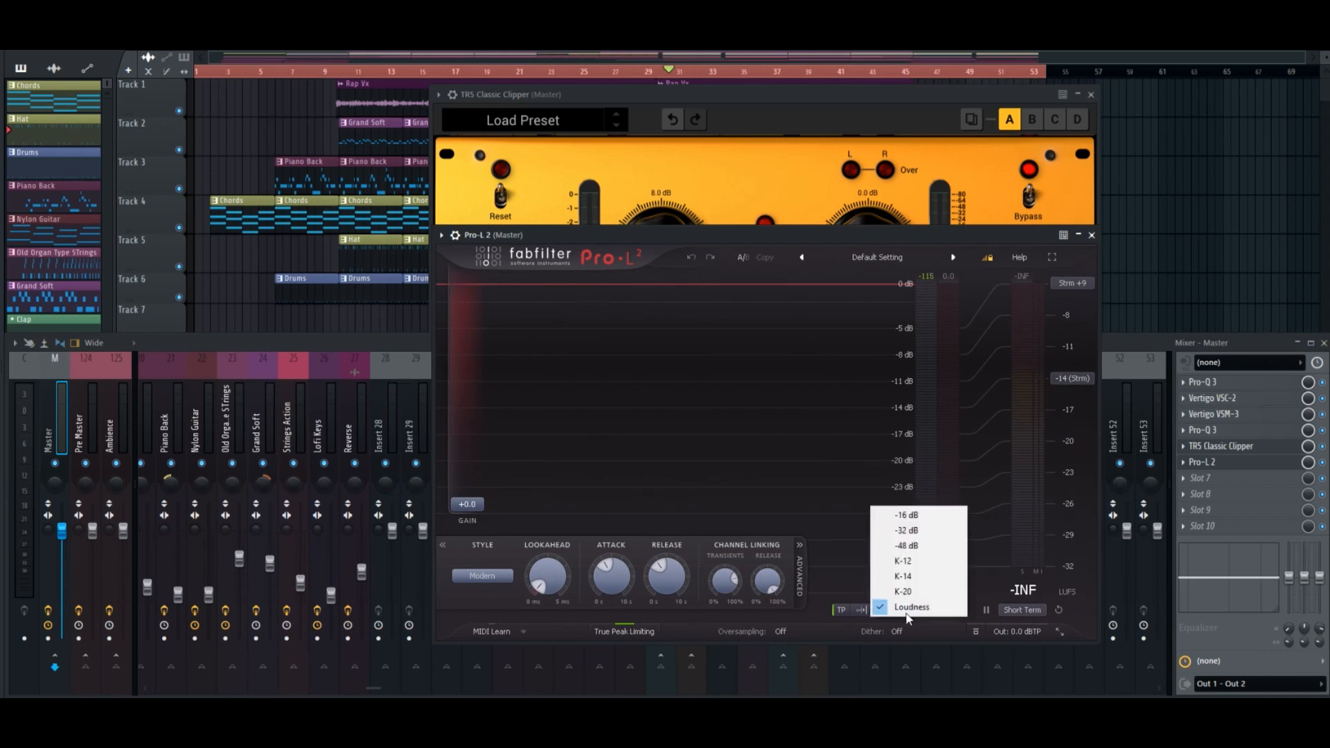
{"action": "left_click", "coordinate": [834, 622]}
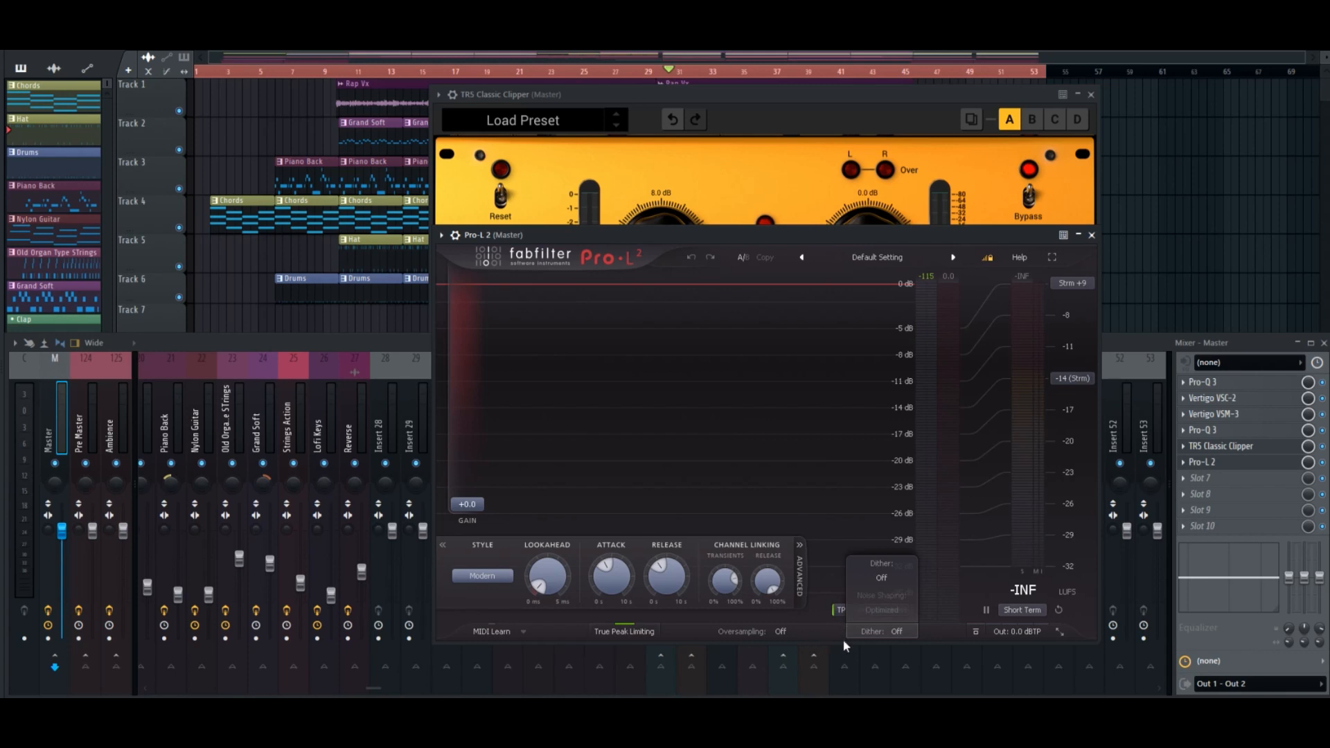
{"action": "left_click", "coordinate": [898, 608]}
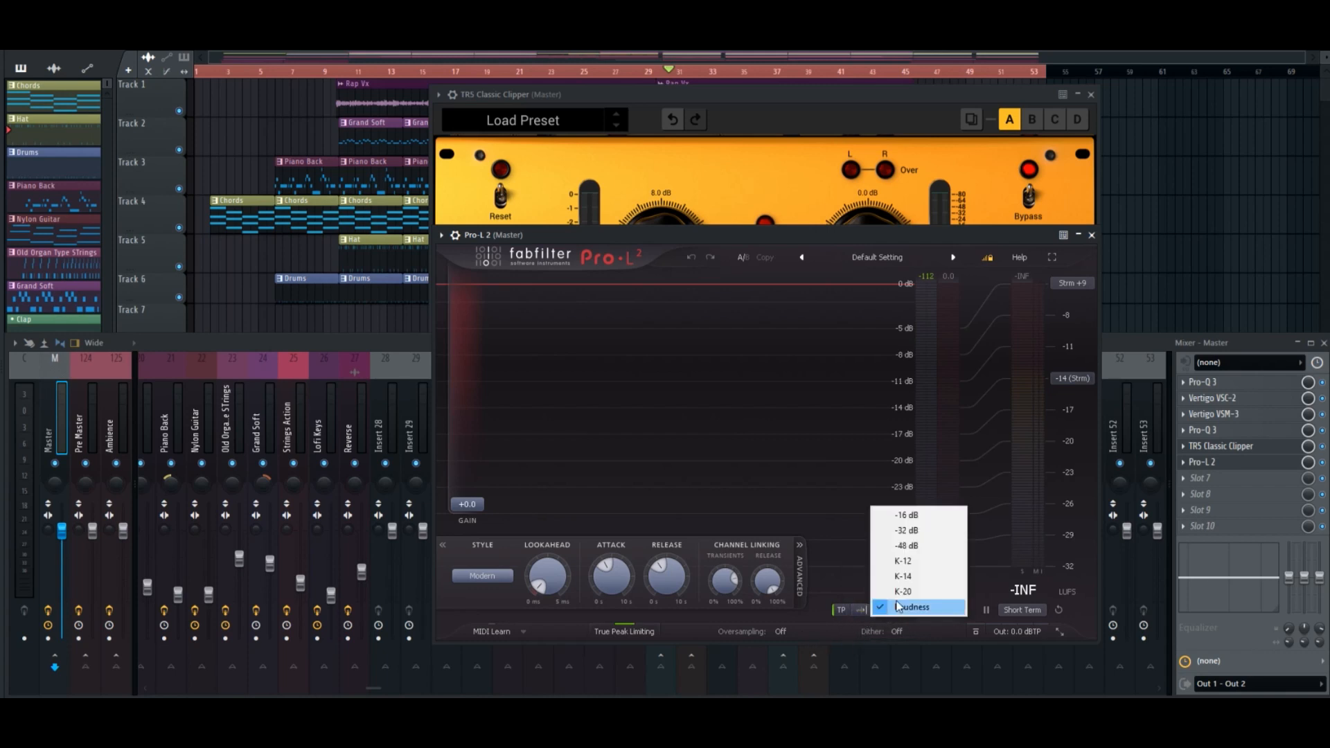
{"action": "left_click", "coordinate": [906, 515]}
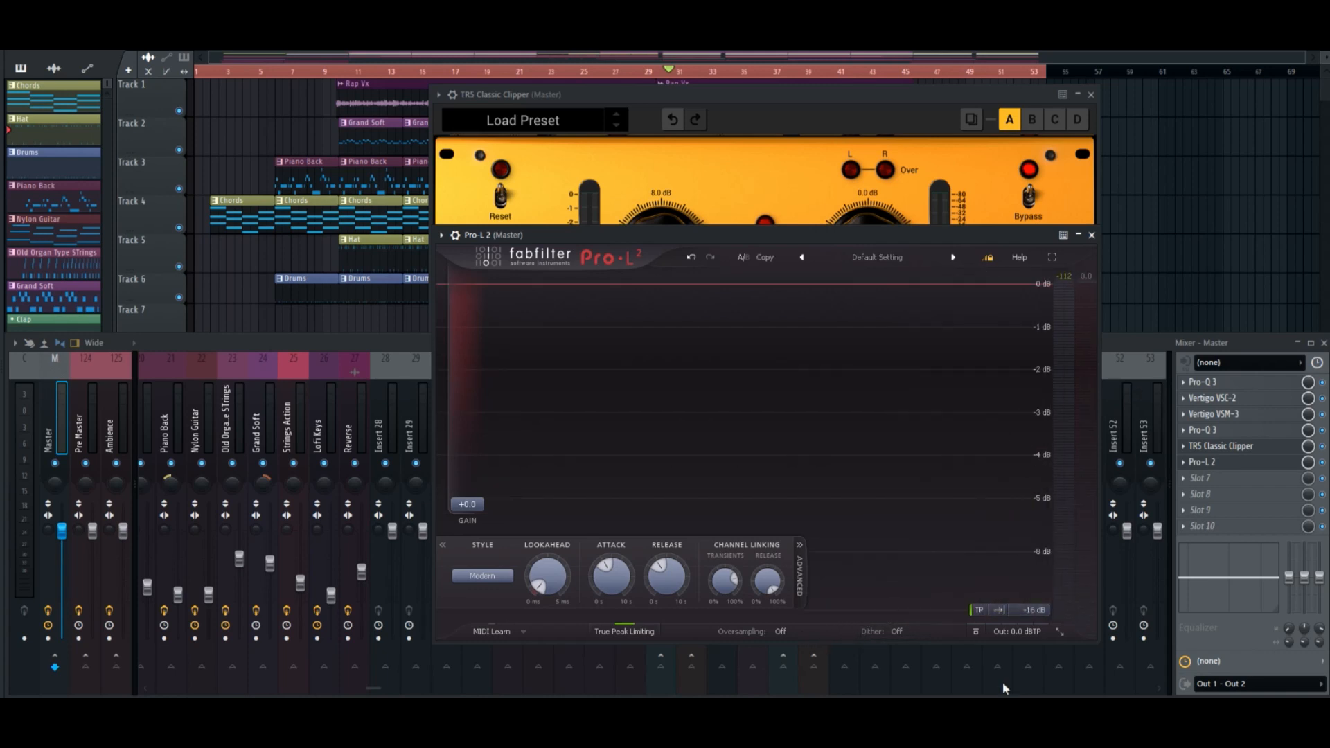
Set the Pro-L 2 meter scale back to Loudness and move the limiter window aside.
{"action": "left_click", "coordinate": [1038, 613]}
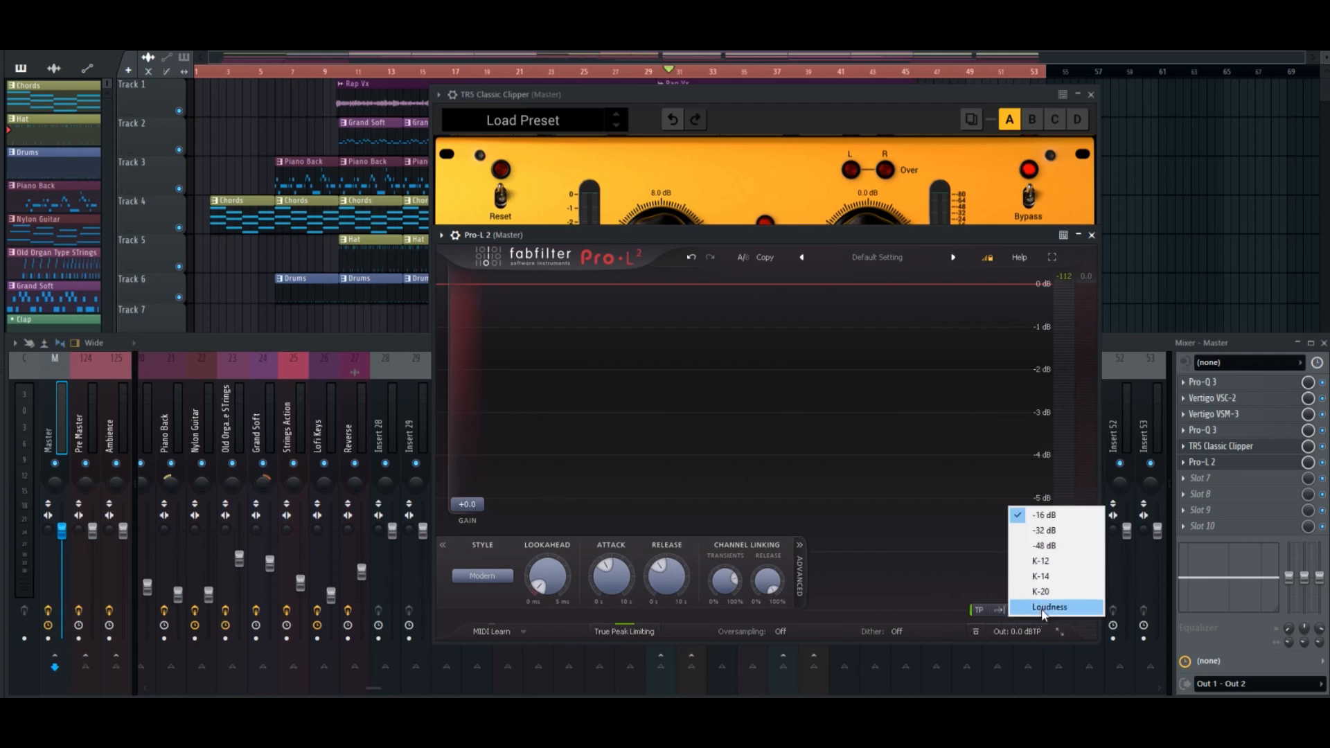
{"action": "left_click", "coordinate": [1044, 608]}
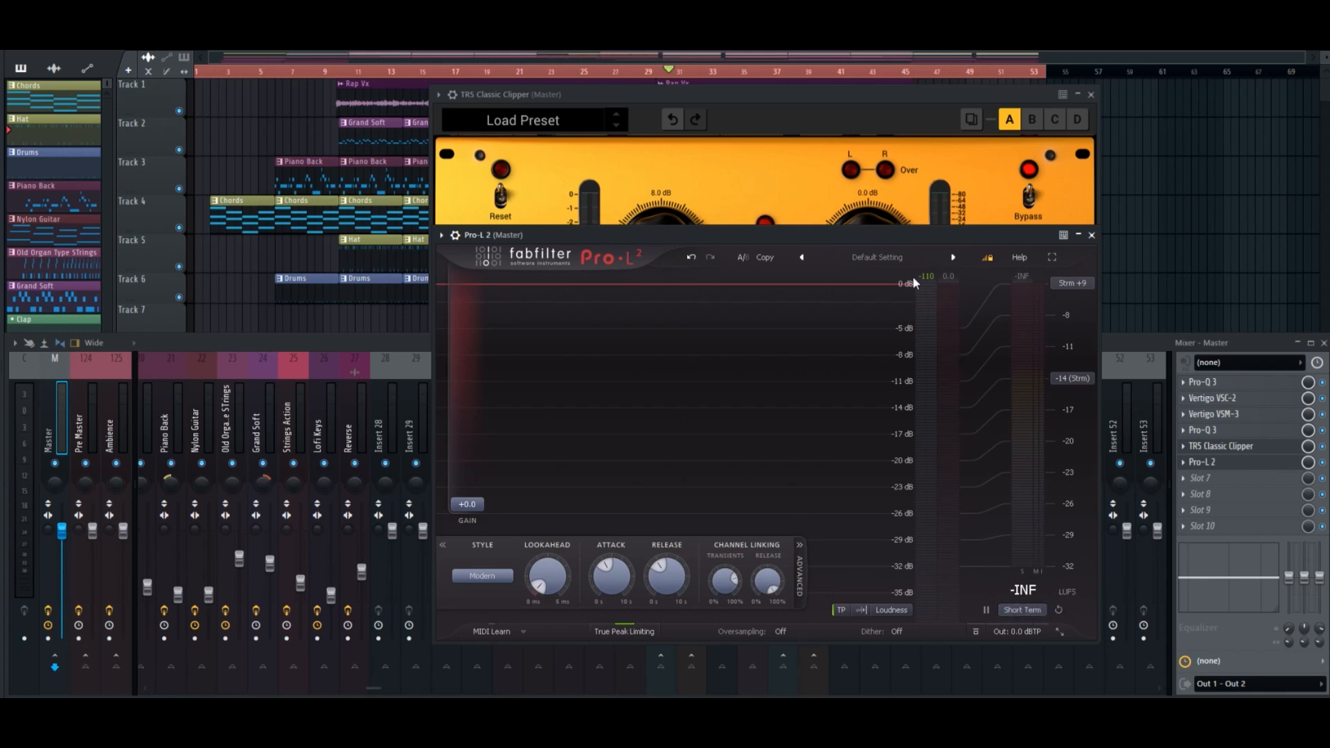
{"action": "left_click_drag", "start_coordinate": [867, 238], "coordinate": [943, 274]}
With Pro-L 2 disabled and closed, raise the Classic Clipper's Gain to 12.0 dB during playback.
{"action": "left_click", "coordinate": [1322, 463]}
{"action": "left_click", "coordinate": [1170, 271]}
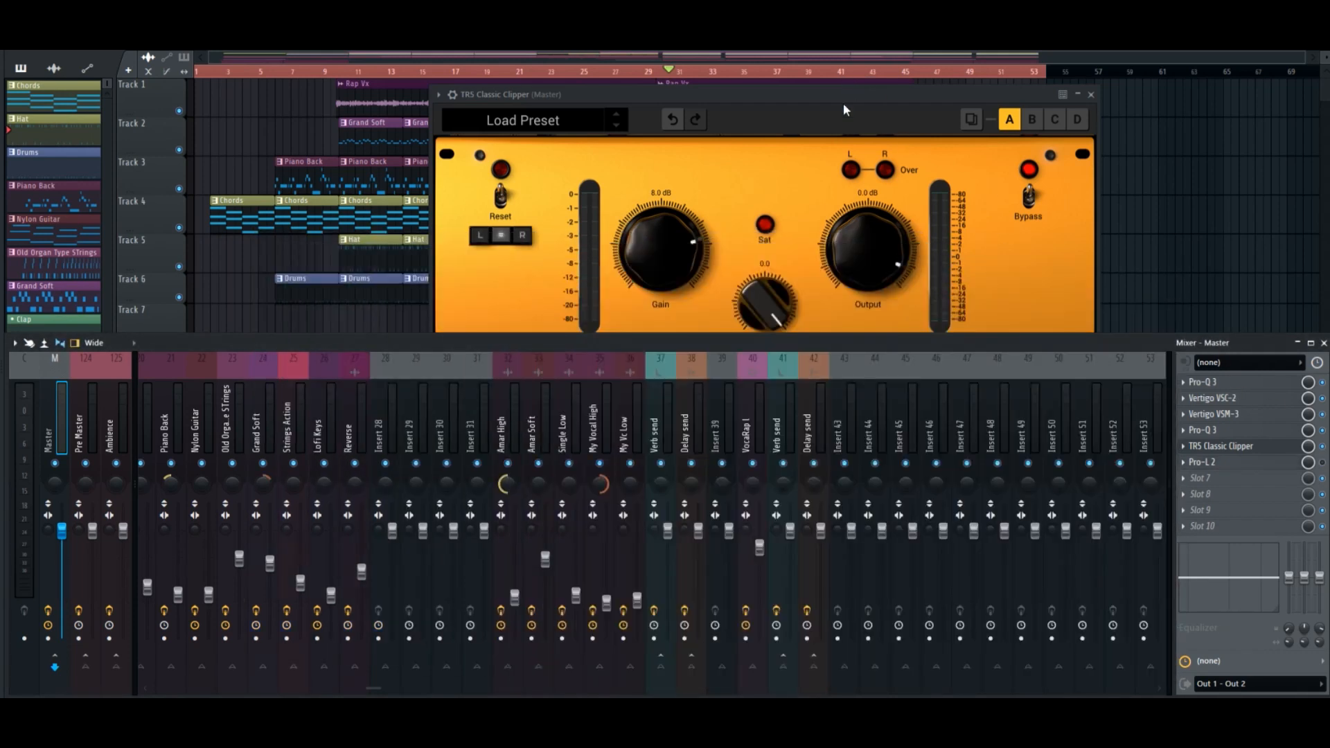
{"action": "left_click", "coordinate": [805, 118]}
{"action": "left_click_drag", "start_coordinate": [801, 107], "coordinate": [746, 119]}
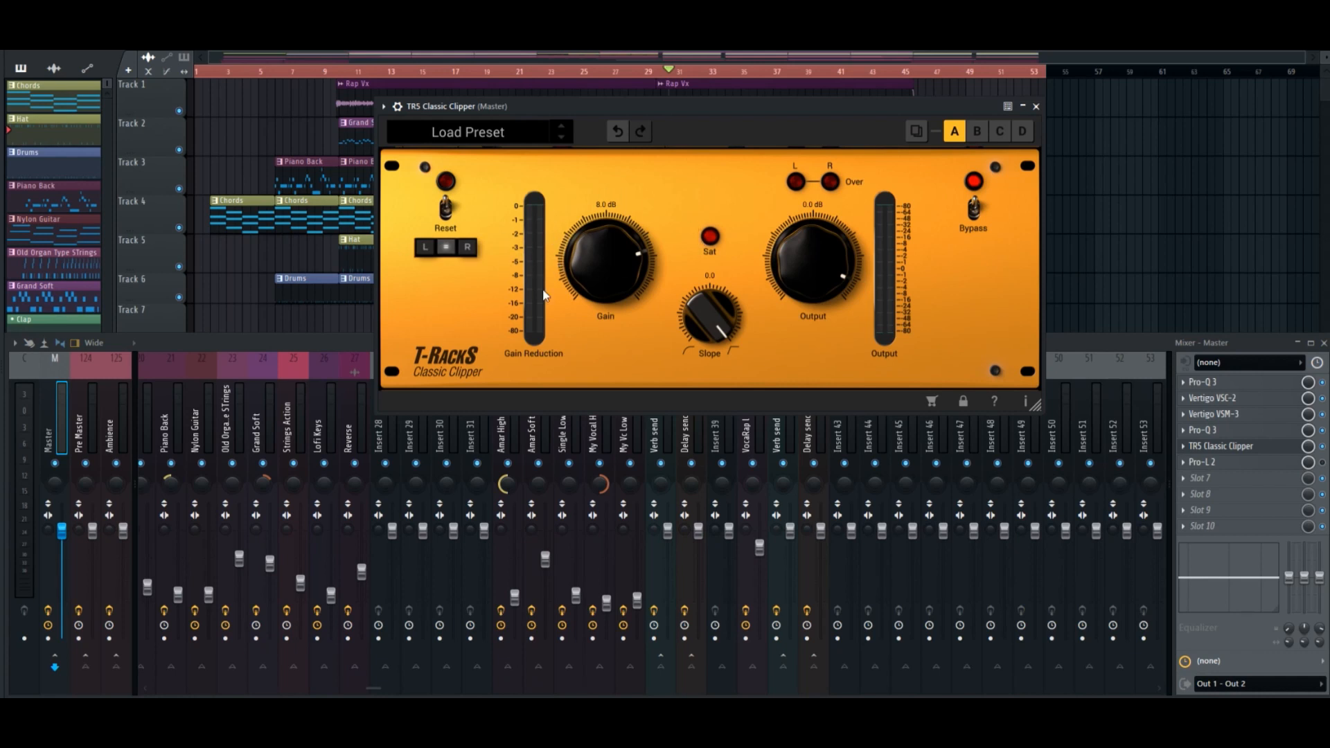
{"action": "key", "text": "space"}
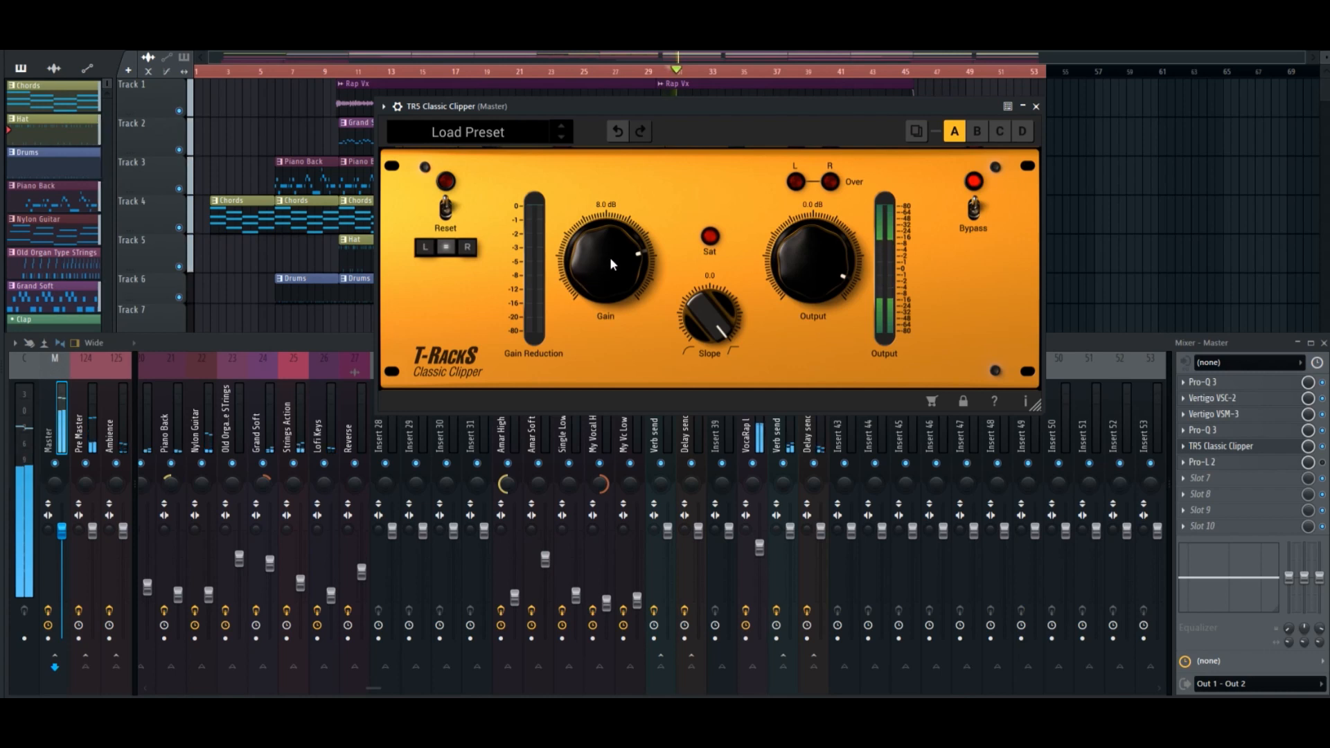
{"action": "left_click_drag", "start_coordinate": [614, 267], "coordinate": [619, 240]}
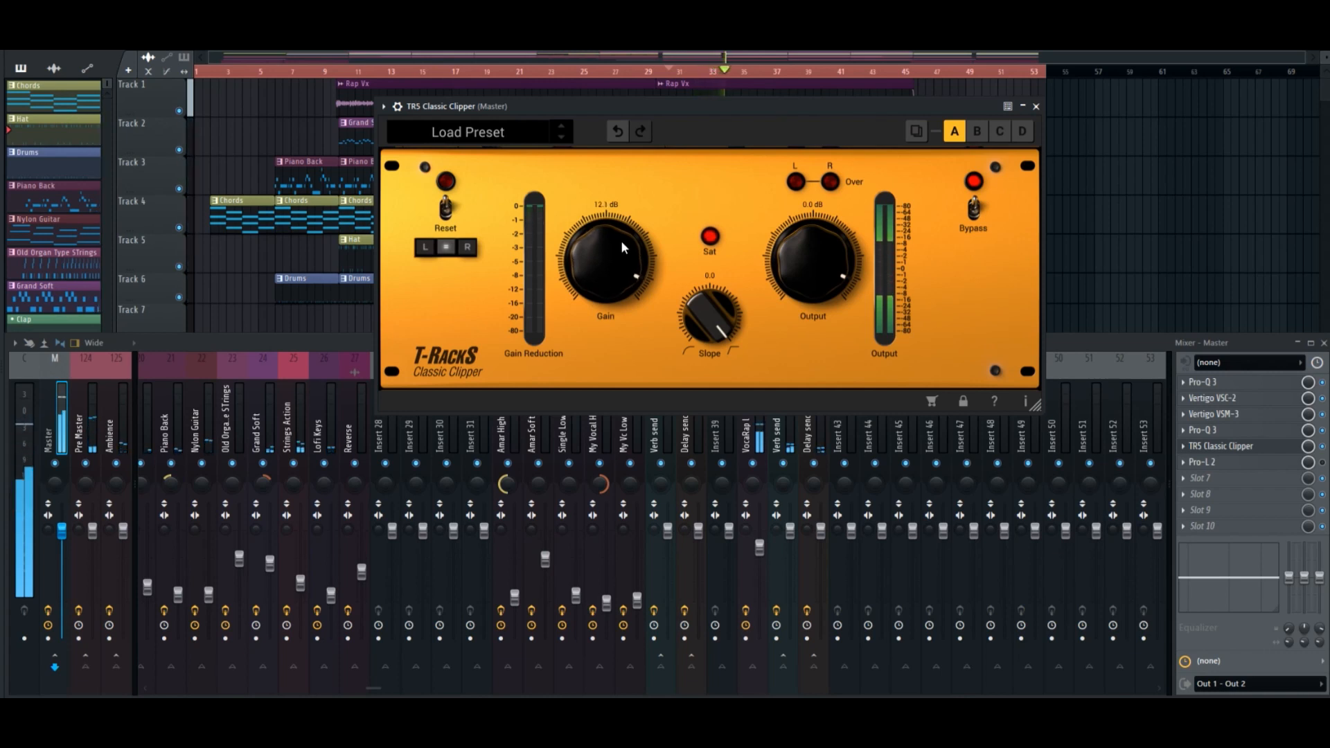
{"action": "left_click_drag", "start_coordinate": [622, 242], "coordinate": [626, 244]}
{"action": "key", "text": "space"}
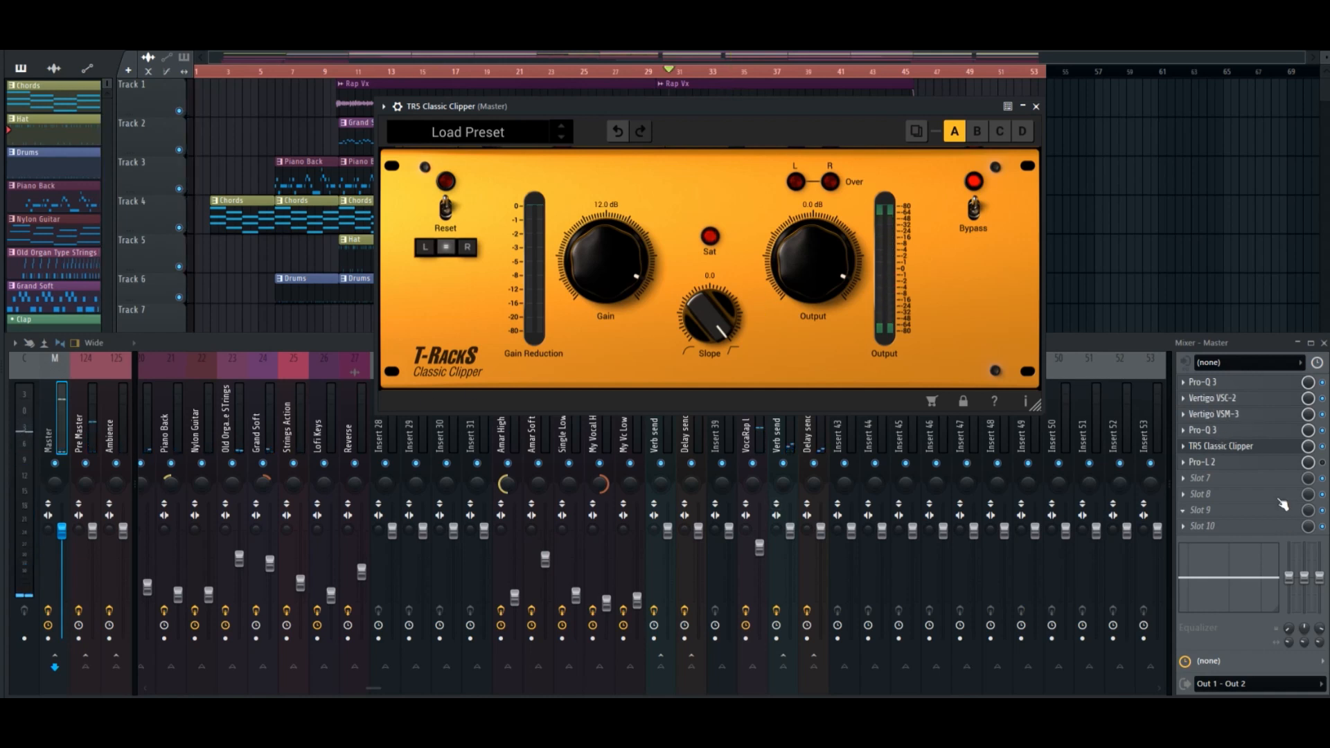
Re-enable and open Pro-L 2, close the clipper window, and check the loudness during playback, resetting the loudness measurement.
{"action": "left_click", "coordinate": [1323, 466]}
{"action": "left_click", "coordinate": [1280, 464]}
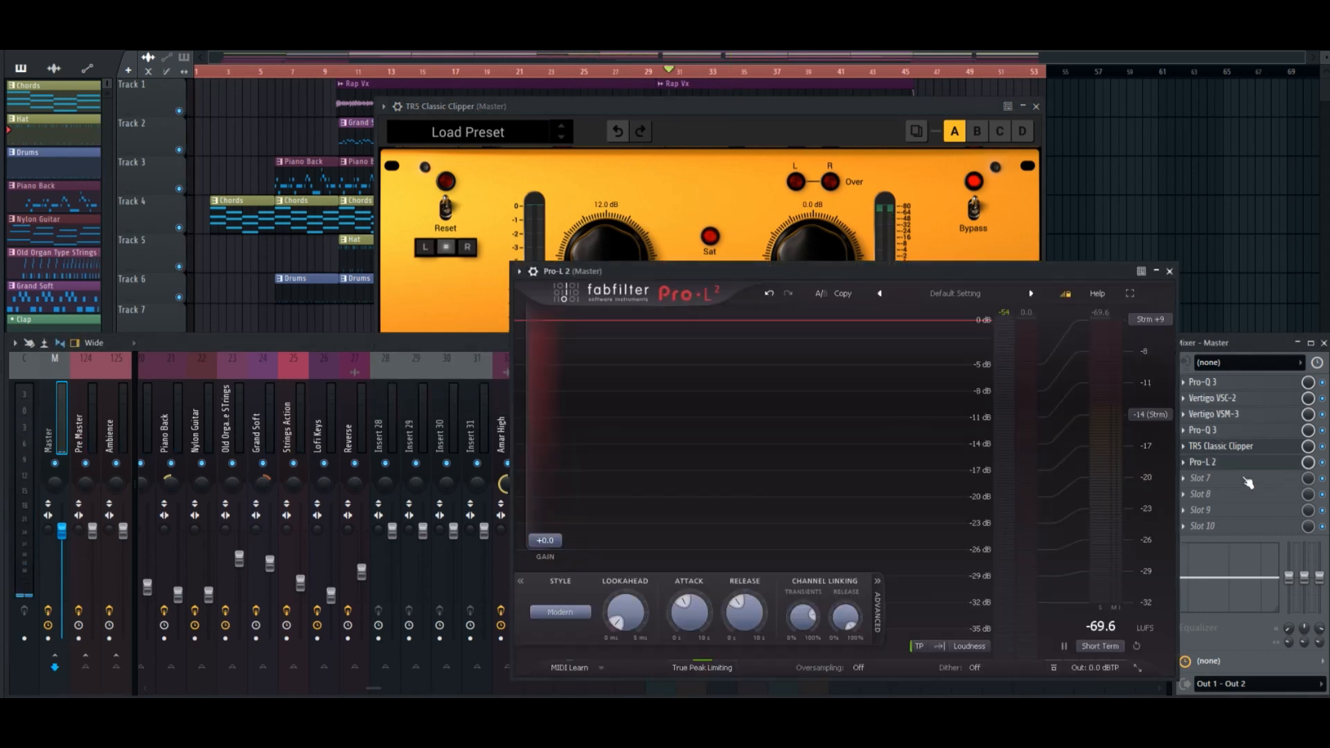
{"action": "left_click_drag", "start_coordinate": [969, 273], "coordinate": [868, 230]}
{"action": "key", "text": "space"}
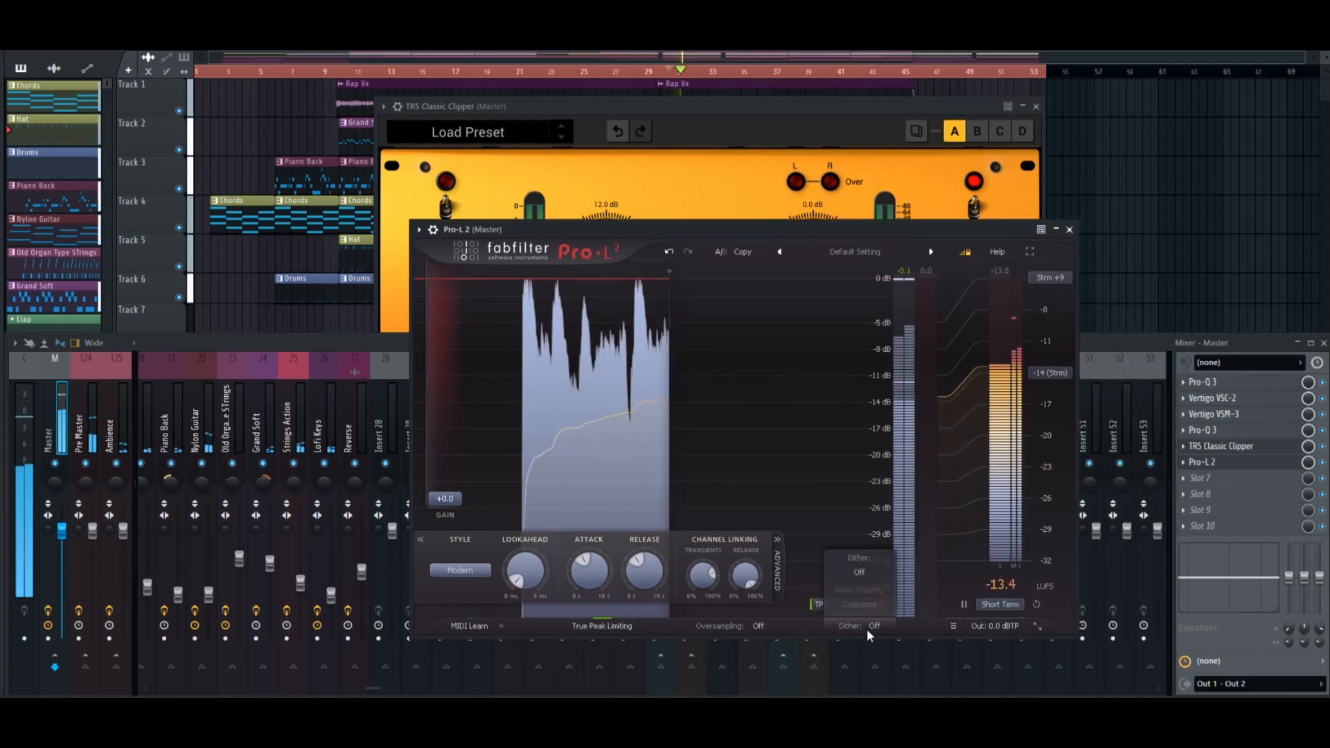
{"action": "left_click", "coordinate": [1036, 107]}
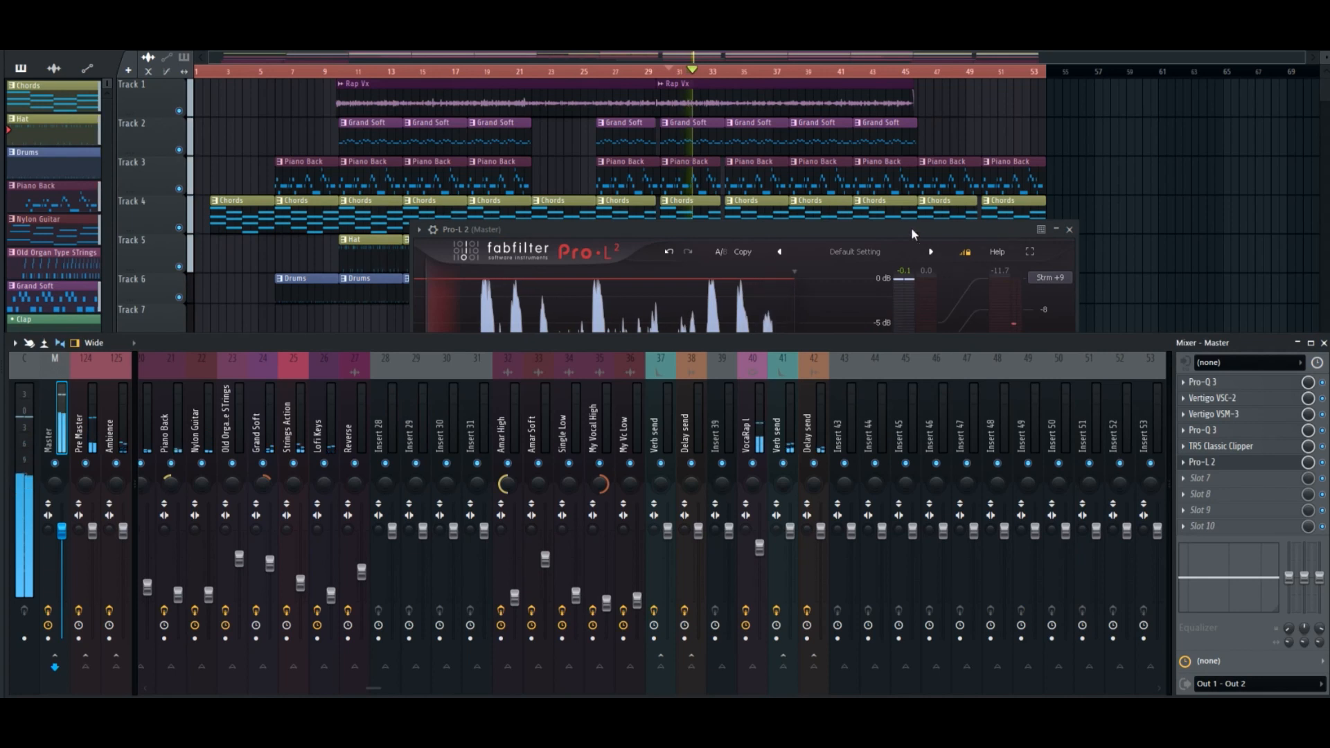
{"action": "left_click", "coordinate": [870, 228]}
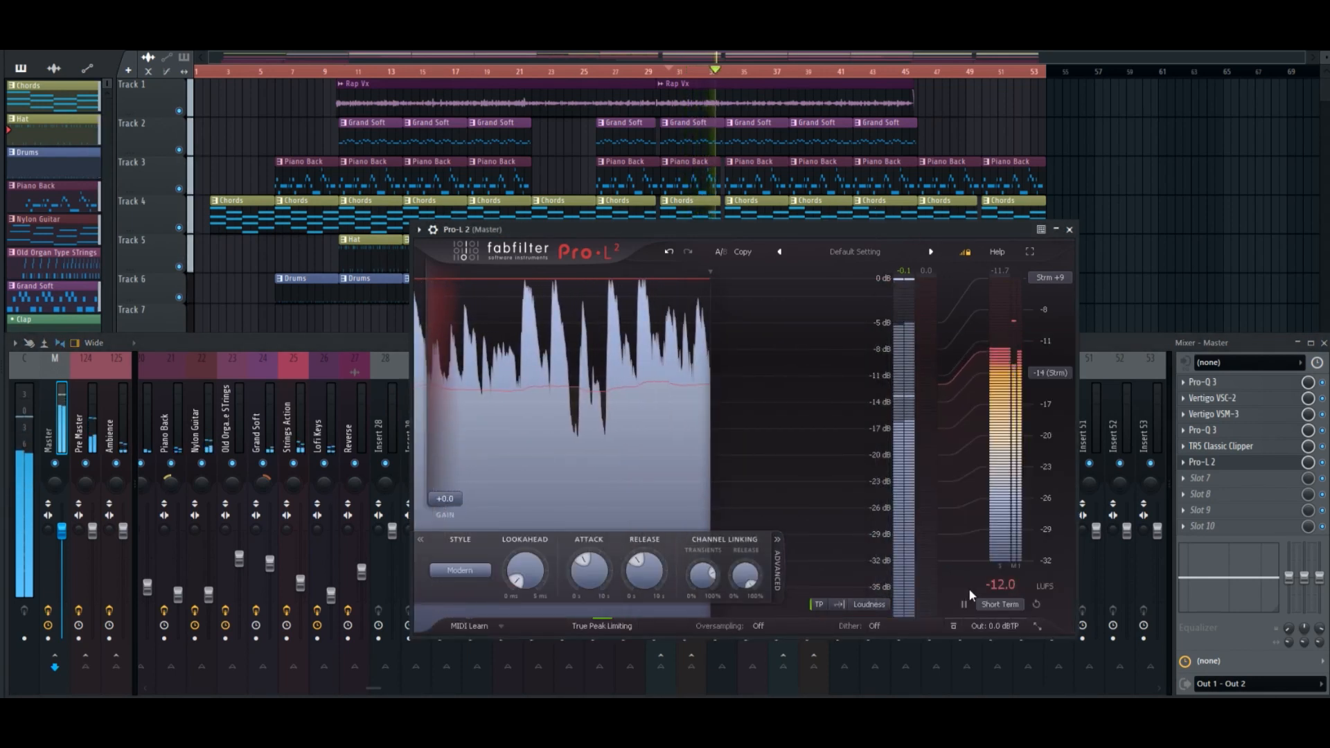
{"action": "left_click", "coordinate": [1033, 605]}
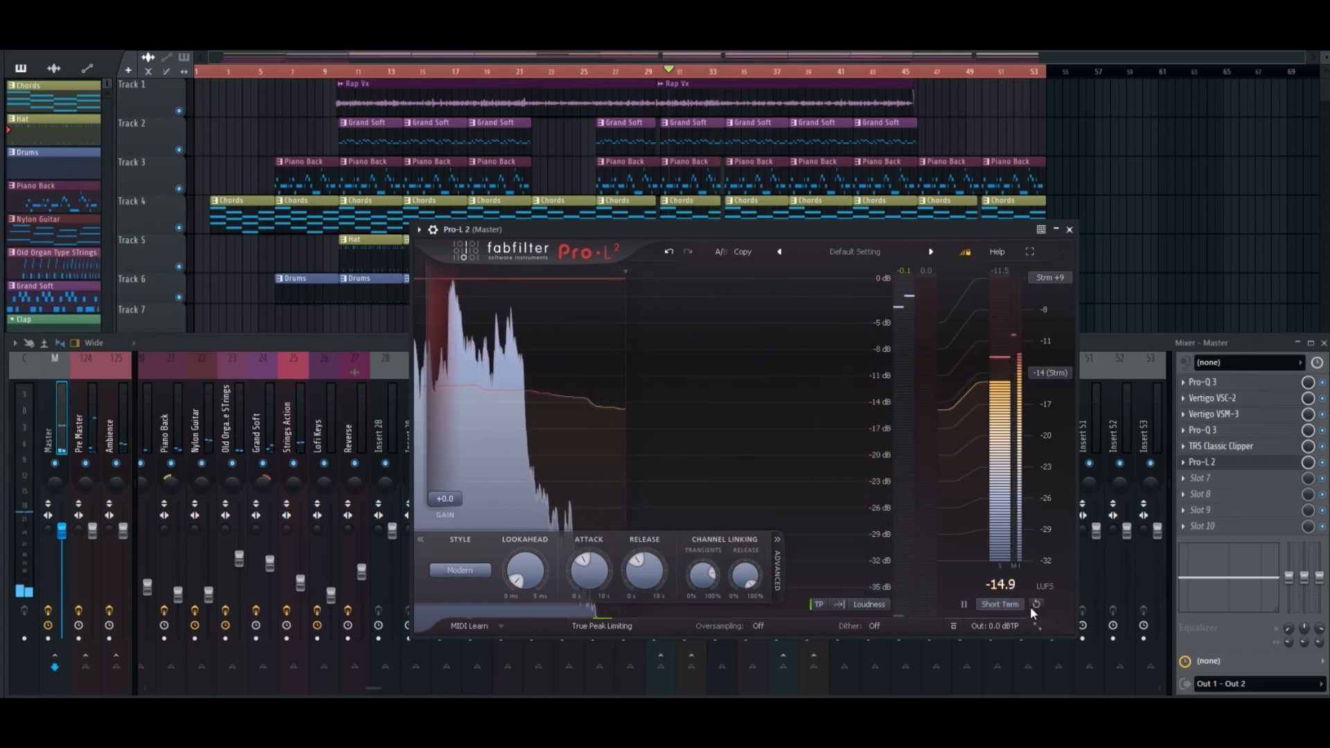
Load the Practically Clipping preset from the Loud category in Pro-L 2.
{"action": "left_click", "coordinate": [861, 251]}
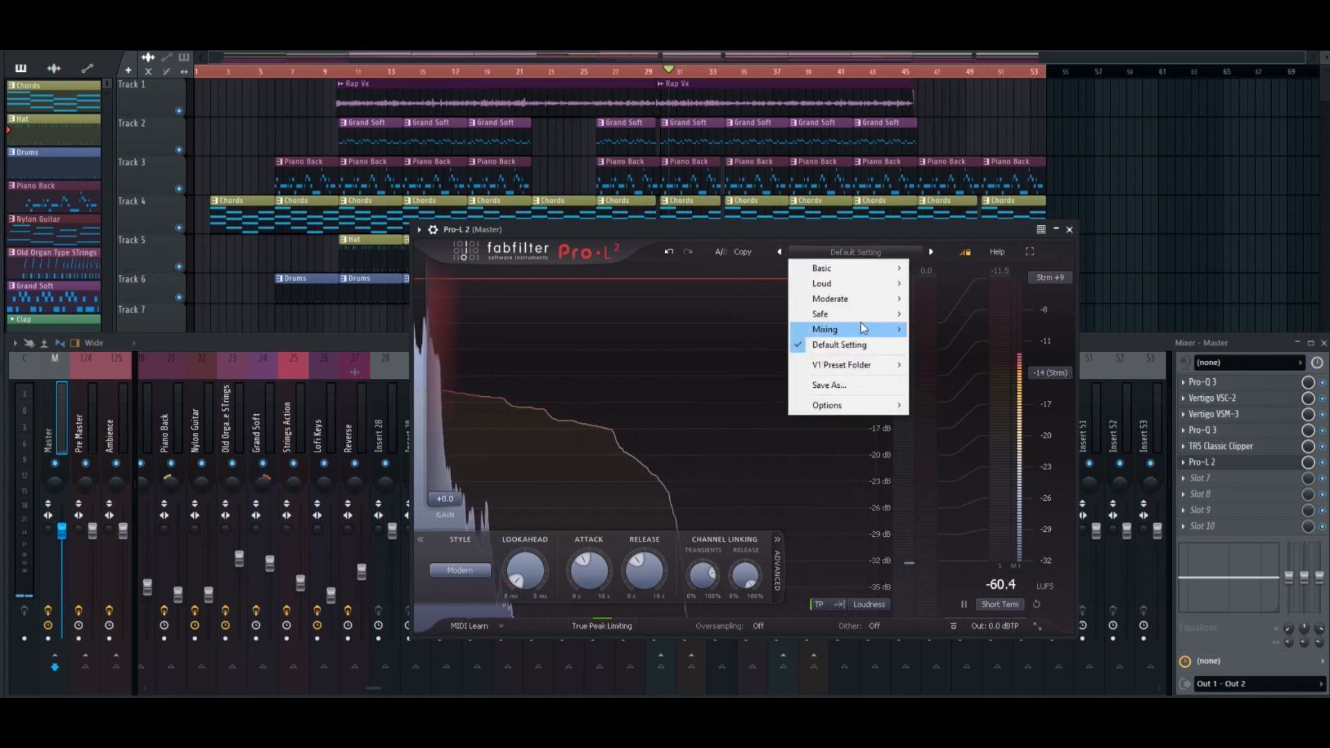
{"action": "mouse_move", "coordinate": [858, 290]}
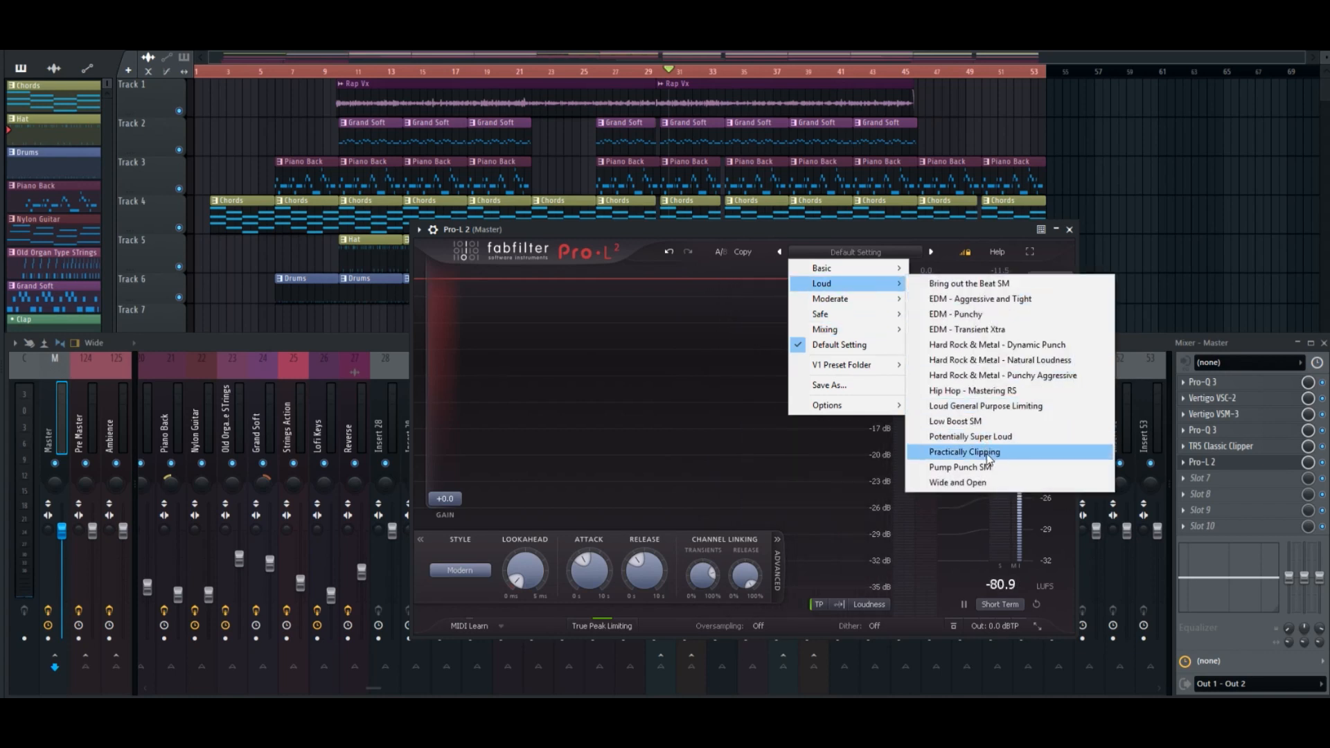
{"action": "left_click", "coordinate": [1000, 460]}
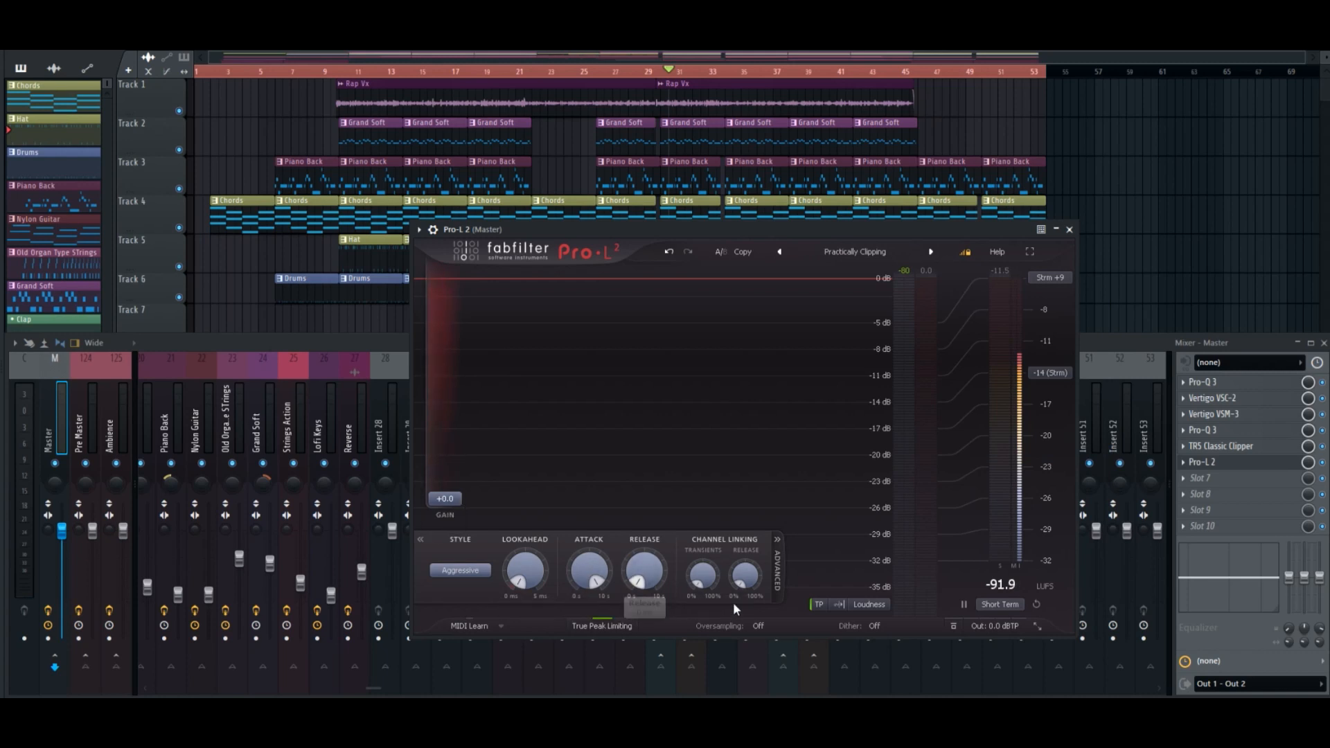
Set the limiter's Output Level to -0.3 dBTP and its Gain to +1.0 dB.
{"action": "mouse_move", "coordinate": [992, 590]}
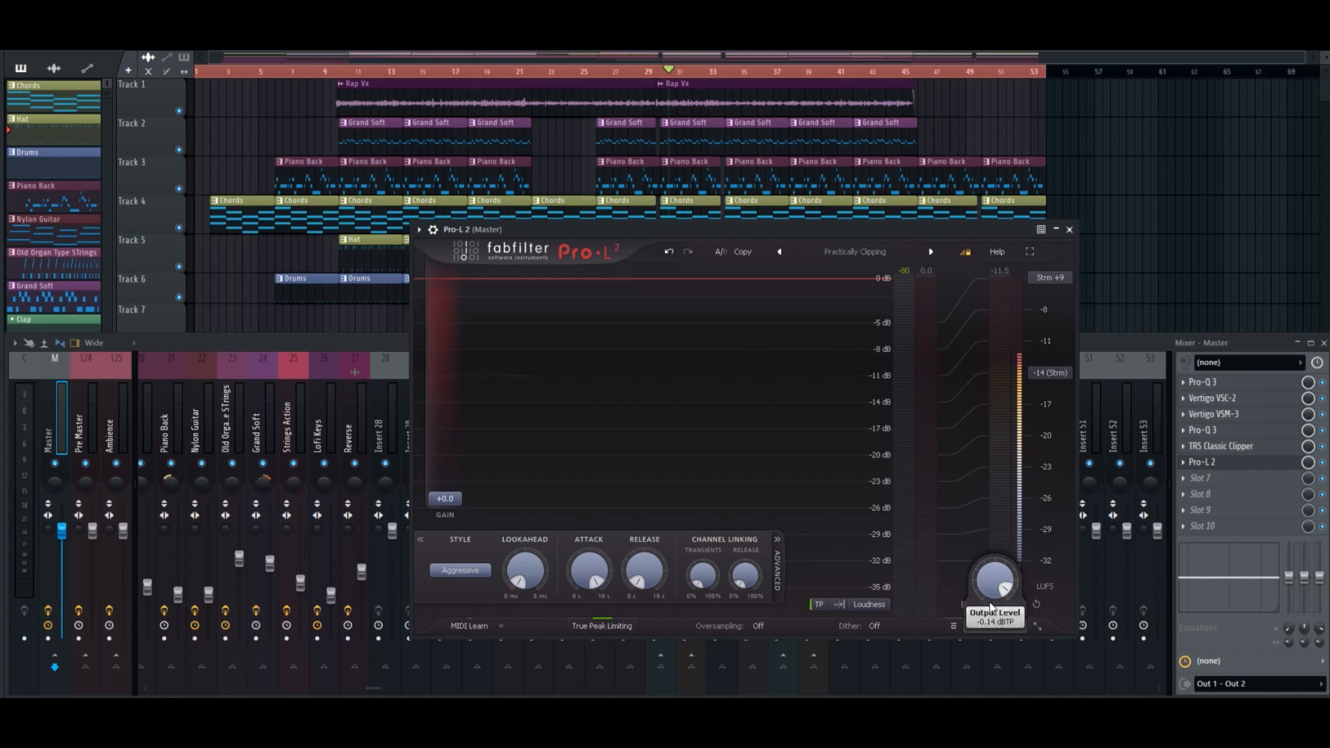
{"action": "left_click_drag", "start_coordinate": [992, 611], "coordinate": [994, 599]}
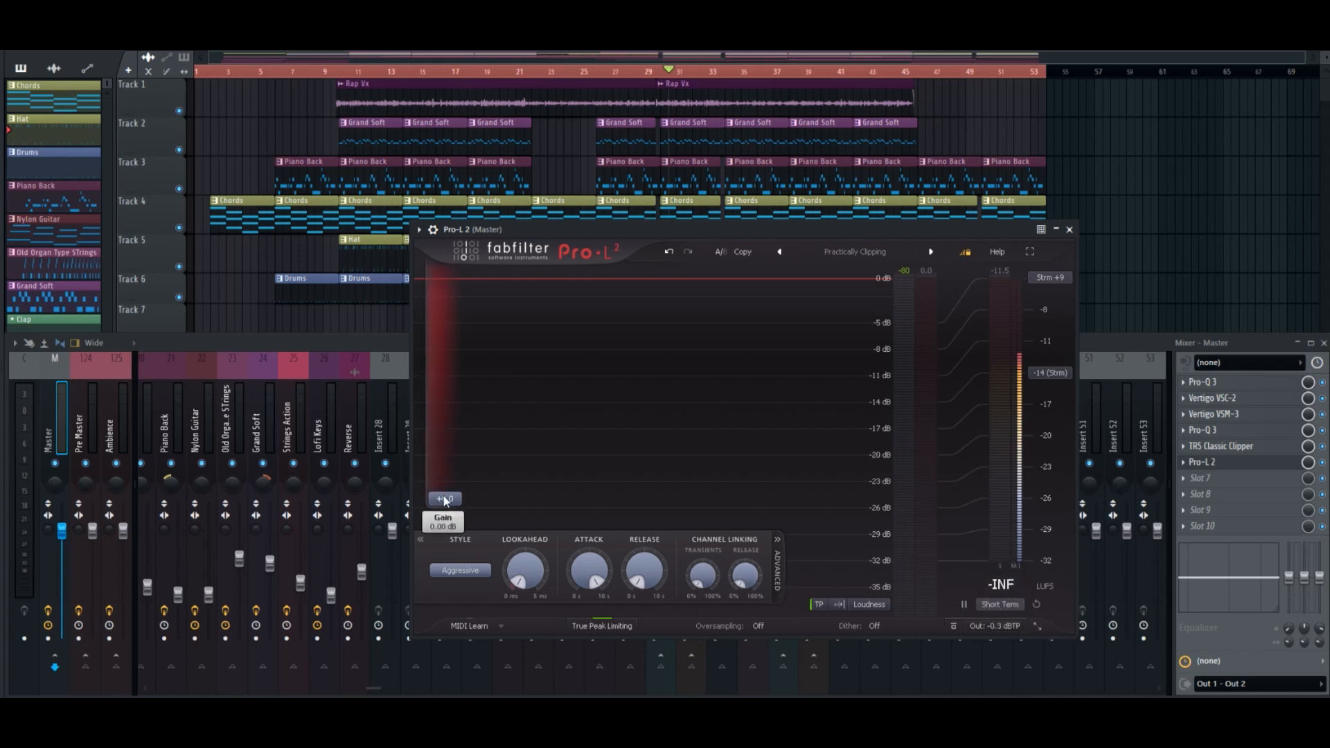
{"action": "scroll", "coordinate": [448, 502], "scroll_direction": "up", "scroll_amount": 2}
{"action": "scroll", "coordinate": [448, 503], "scroll_direction": "up", "scroll_amount": 3}
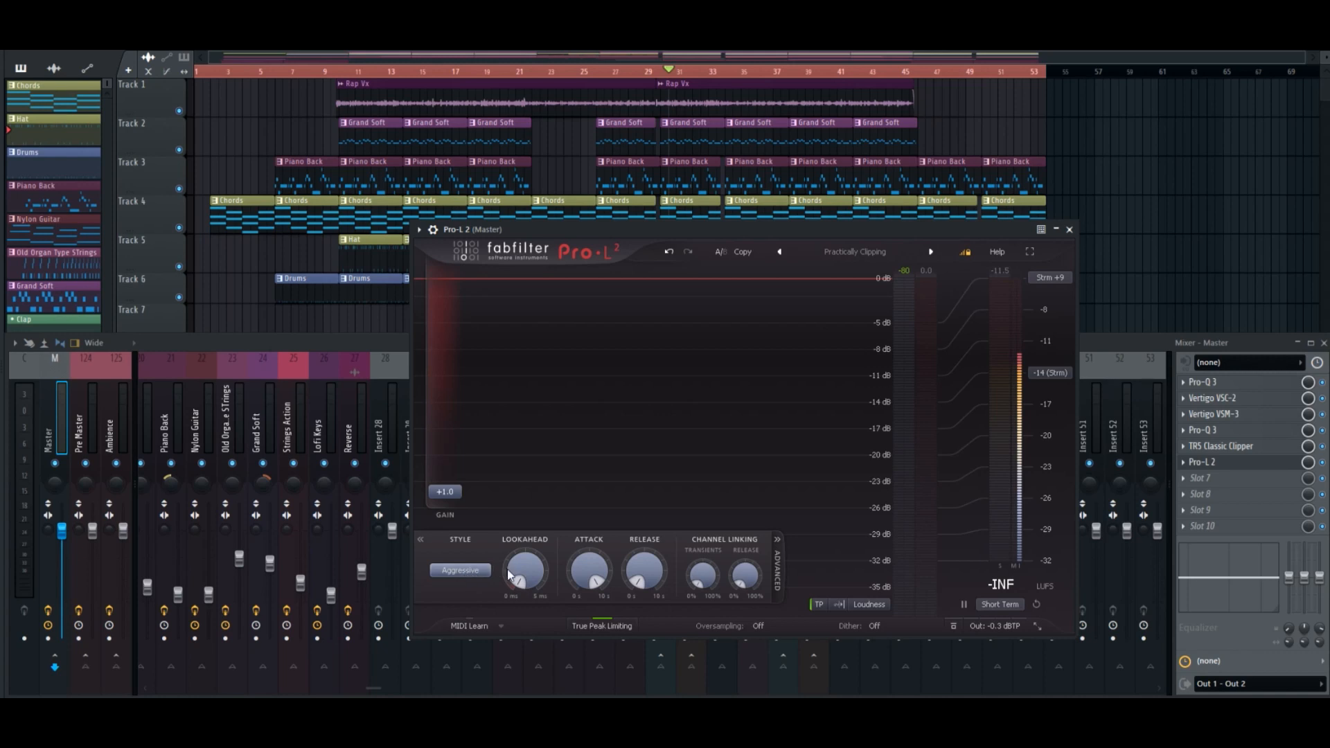
Audition several limiting styles during playback, including Safe and Allround, and choose Transparent.
{"action": "key", "text": "space"}
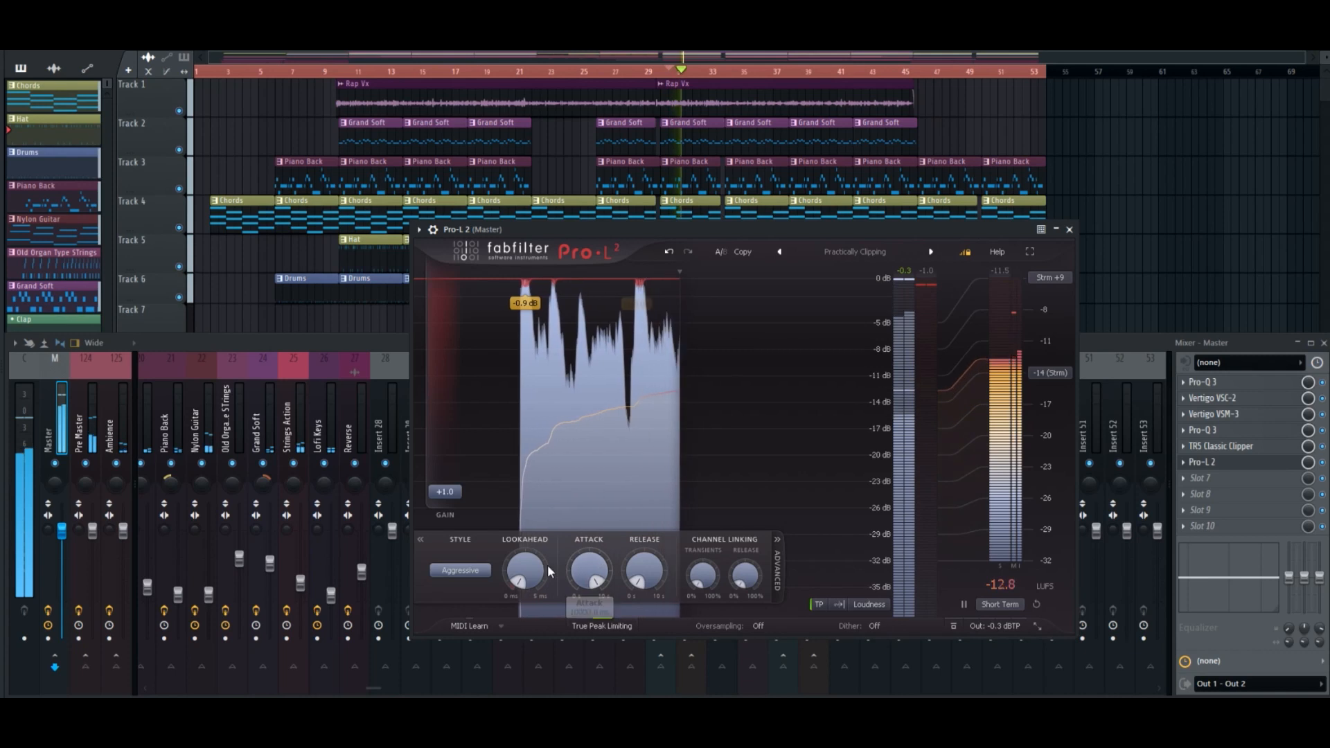
{"action": "left_click", "coordinate": [474, 570]}
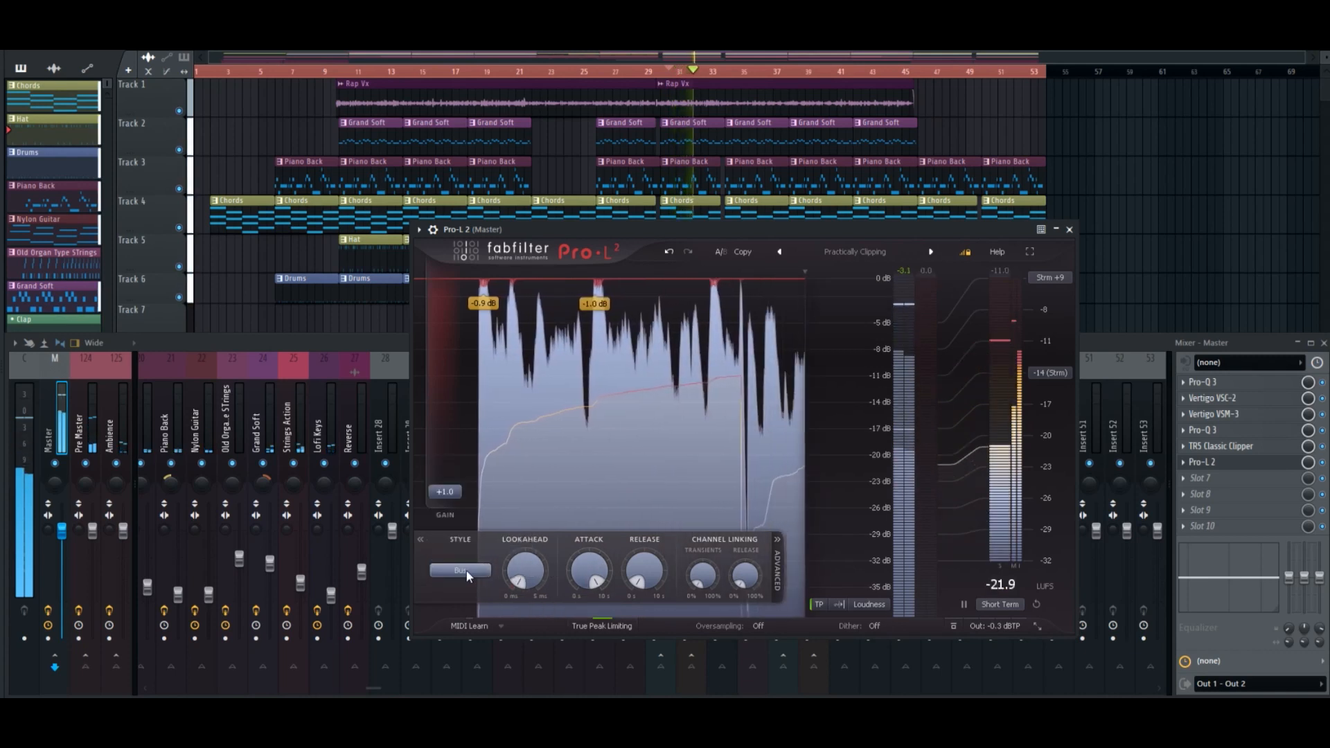
{"action": "left_click", "coordinate": [481, 577]}
{"action": "left_click", "coordinate": [473, 578]}
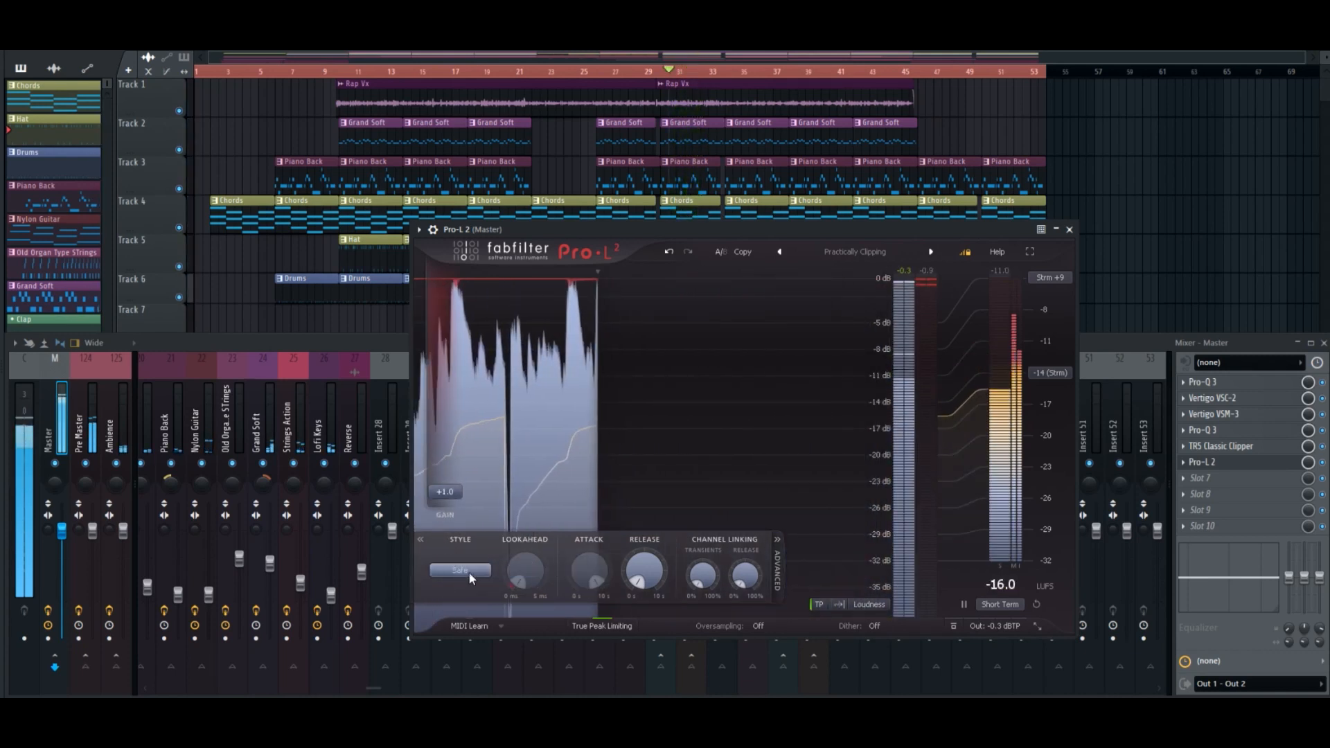
{"action": "left_click", "coordinate": [469, 573]}
{"action": "left_click", "coordinate": [480, 504]}
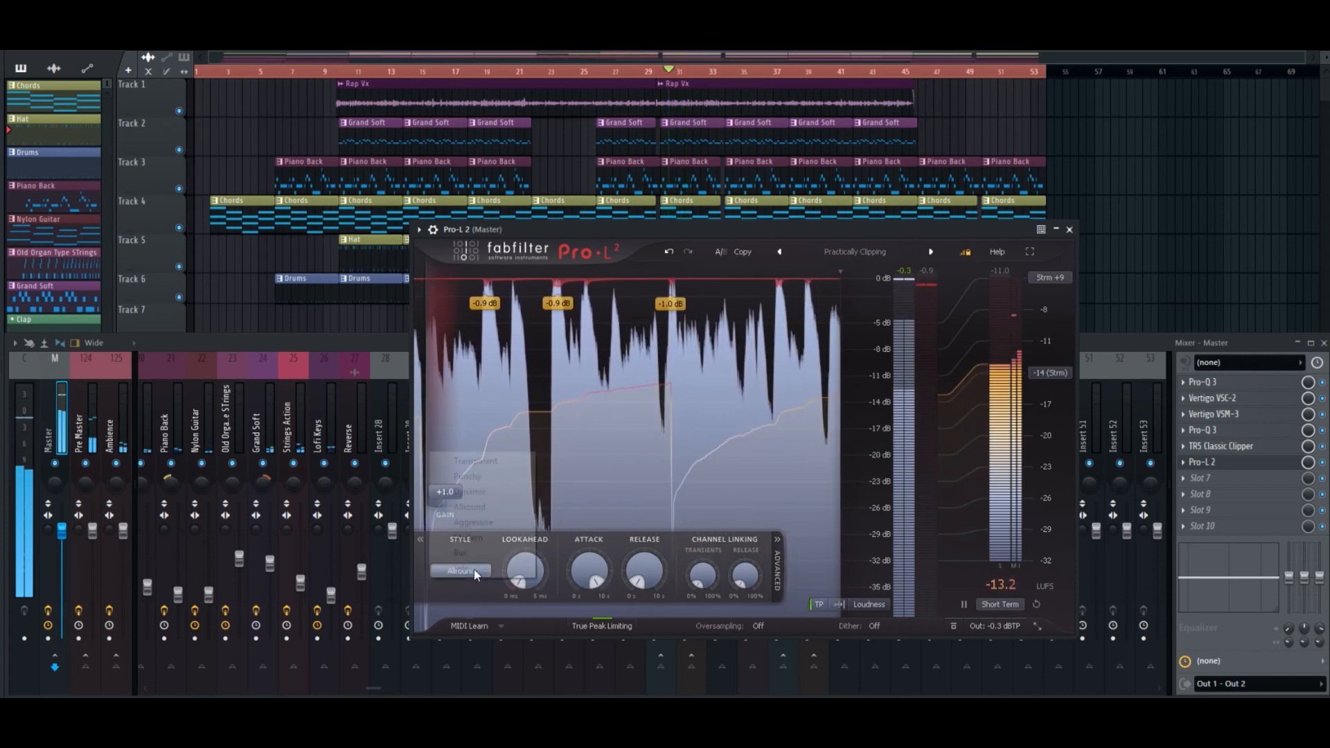
{"action": "left_click", "coordinate": [471, 572]}
{"action": "left_click", "coordinate": [478, 491]}
{"action": "left_click", "coordinate": [467, 572]}
{"action": "left_click", "coordinate": [477, 465]}
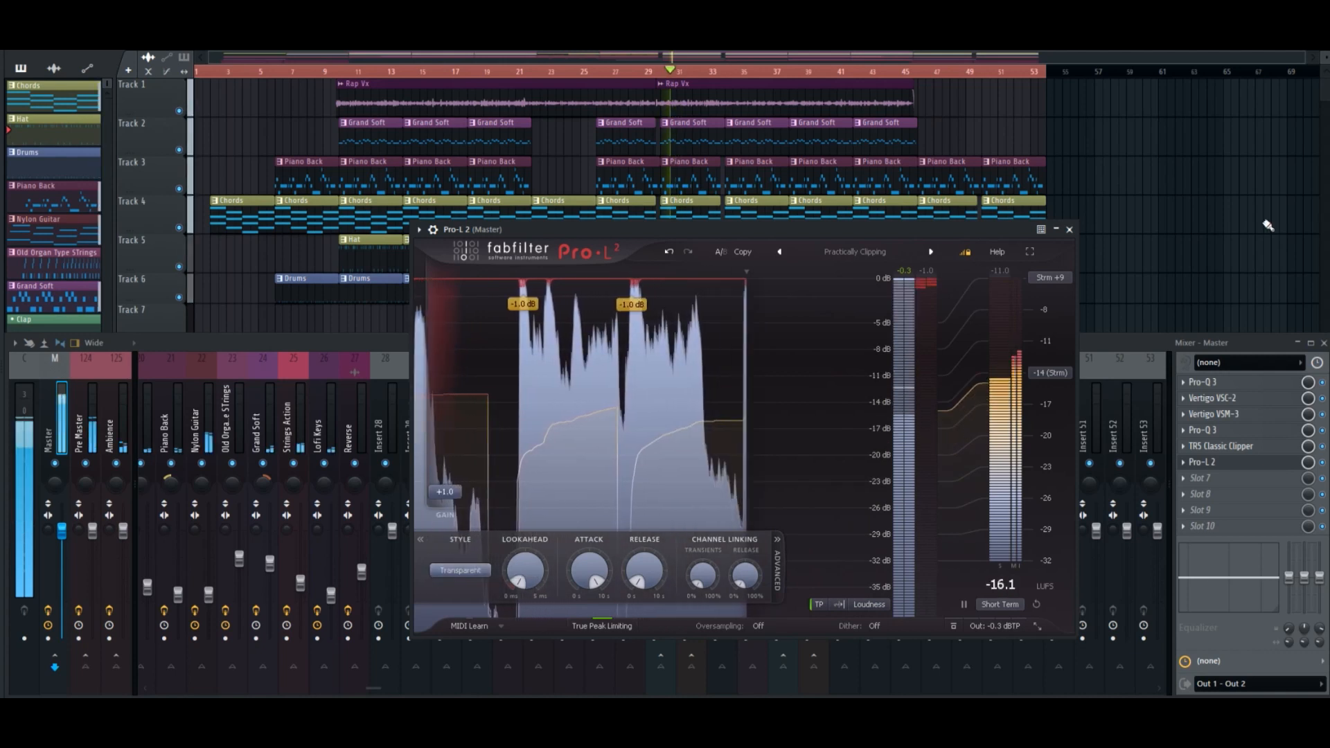
Close the limiter window, move playback to the end of the last Rap Vx clip and stop it there.
{"action": "left_click", "coordinate": [1070, 229]}
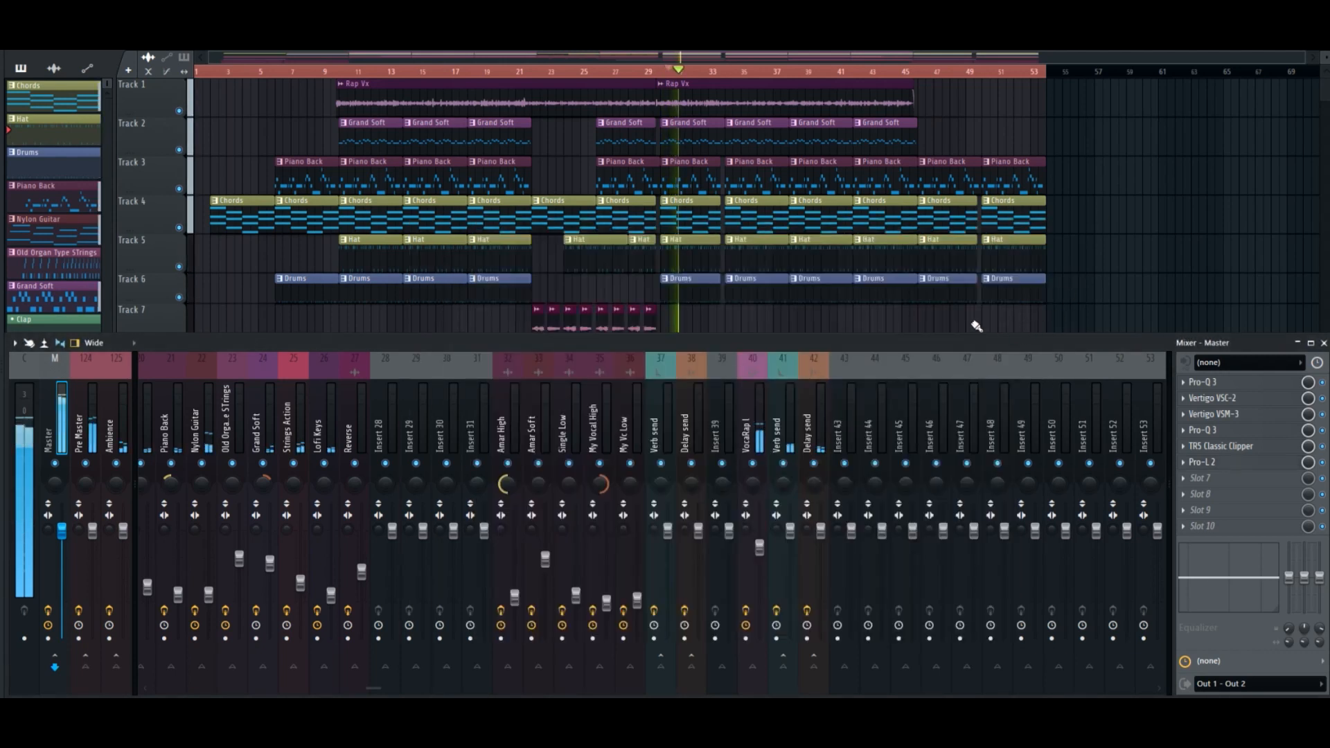
{"action": "key", "text": "F9"}
{"action": "left_click", "coordinate": [918, 72]}
{"action": "key", "text": "F9"}
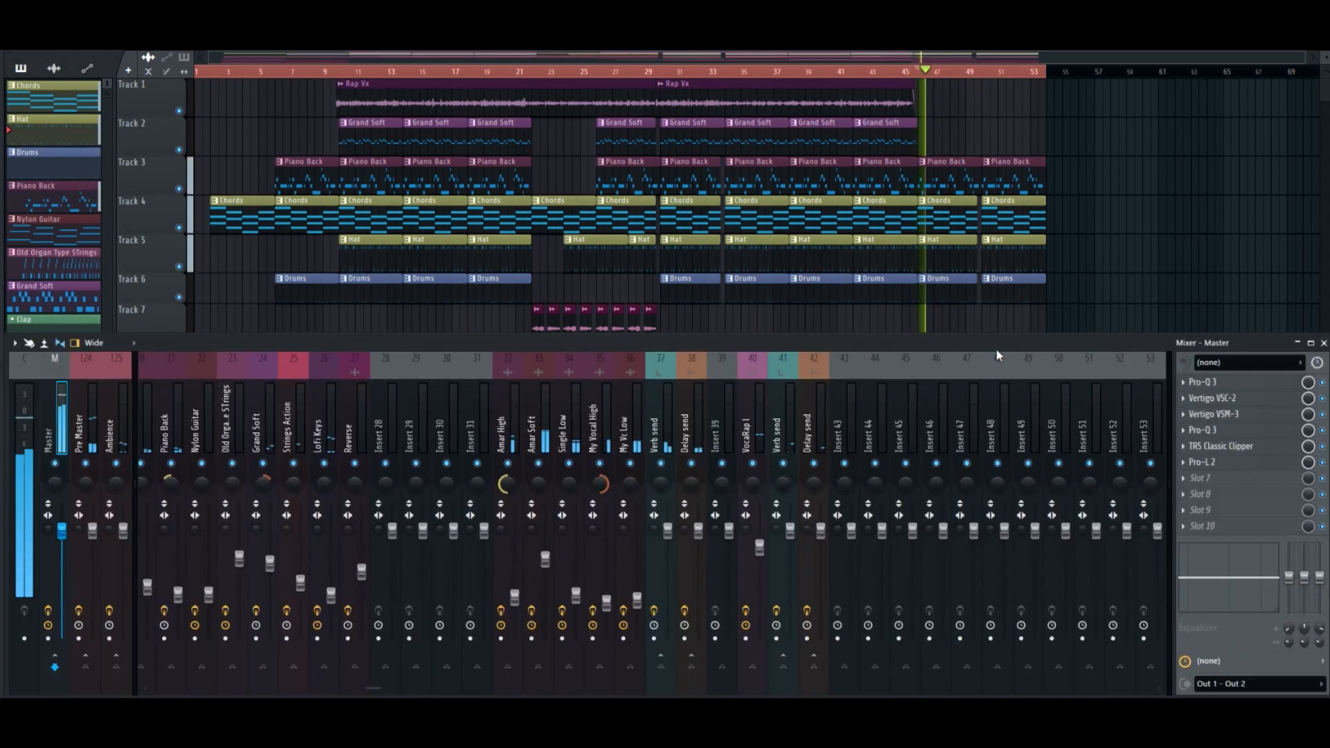
{"action": "key", "text": "space"}
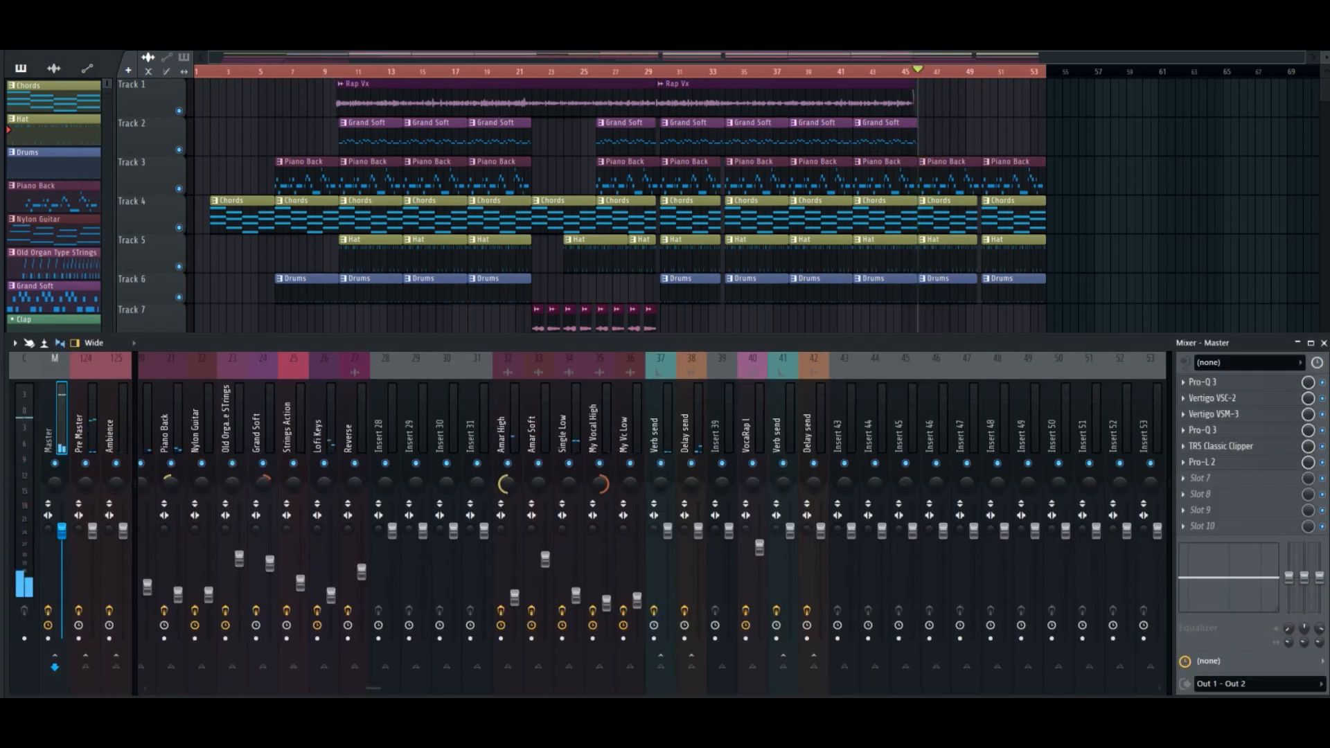
Run the macro that purges unused audio clips from the project.
{"action": "left_click", "coordinate": [170, 8]}
{"action": "mouse_move", "coordinate": [181, 36]}
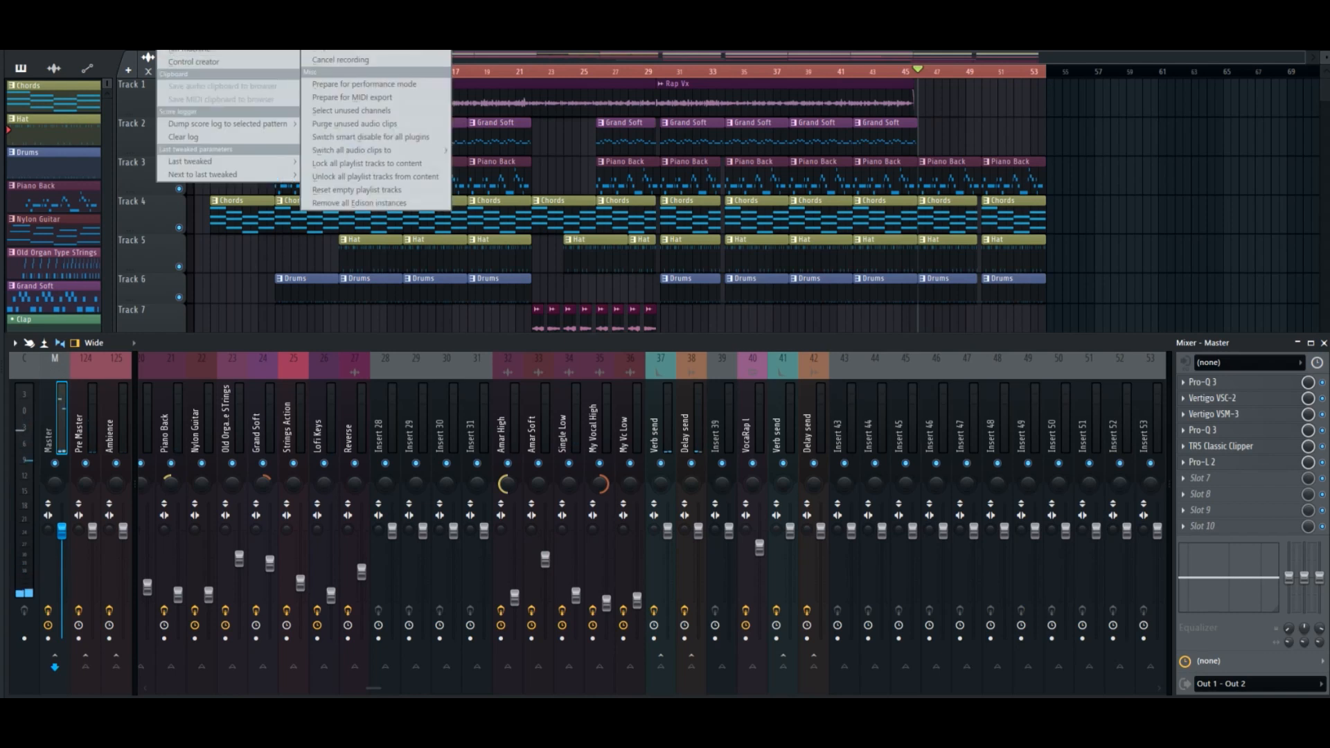
{"action": "left_click", "coordinate": [366, 125]}
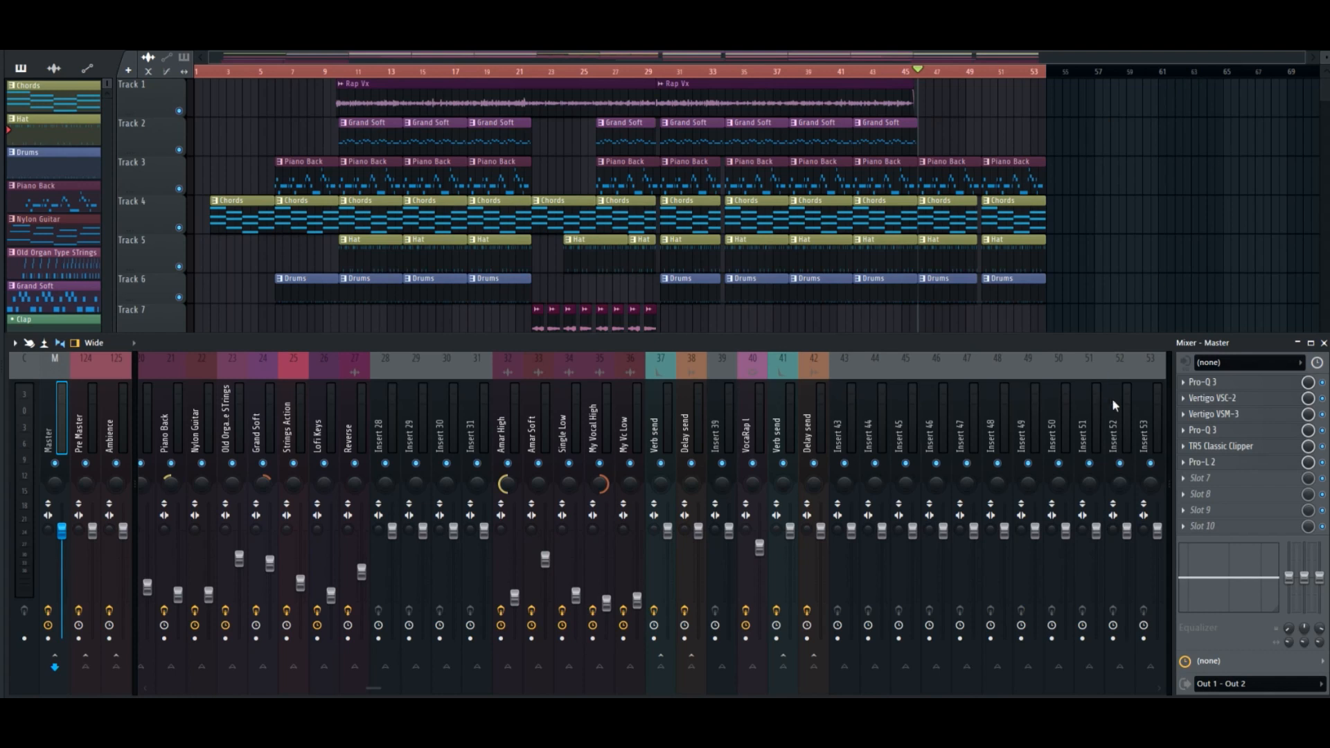
Open Pro-L 2 on the master track, start playback and raise the limiter's Gain to +2.0 dB.
{"action": "left_click", "coordinate": [1231, 469]}
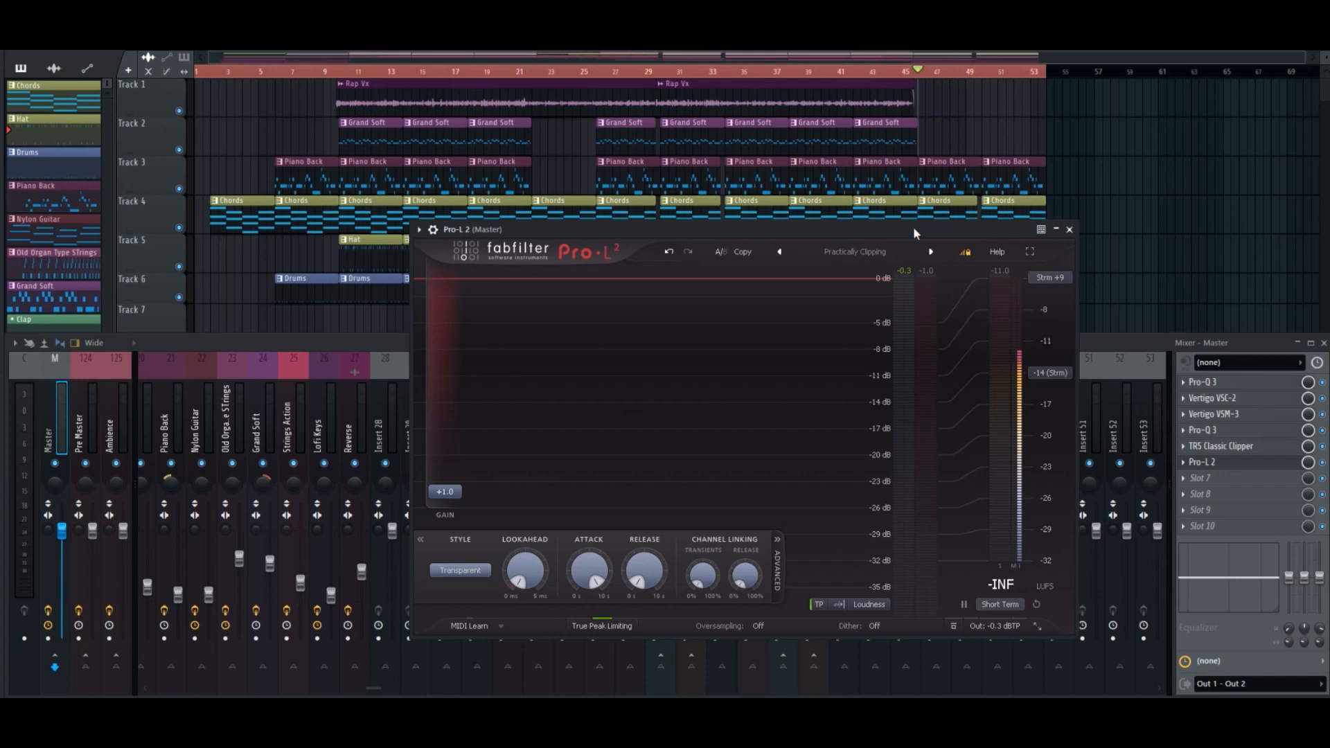
{"action": "key", "text": "space"}
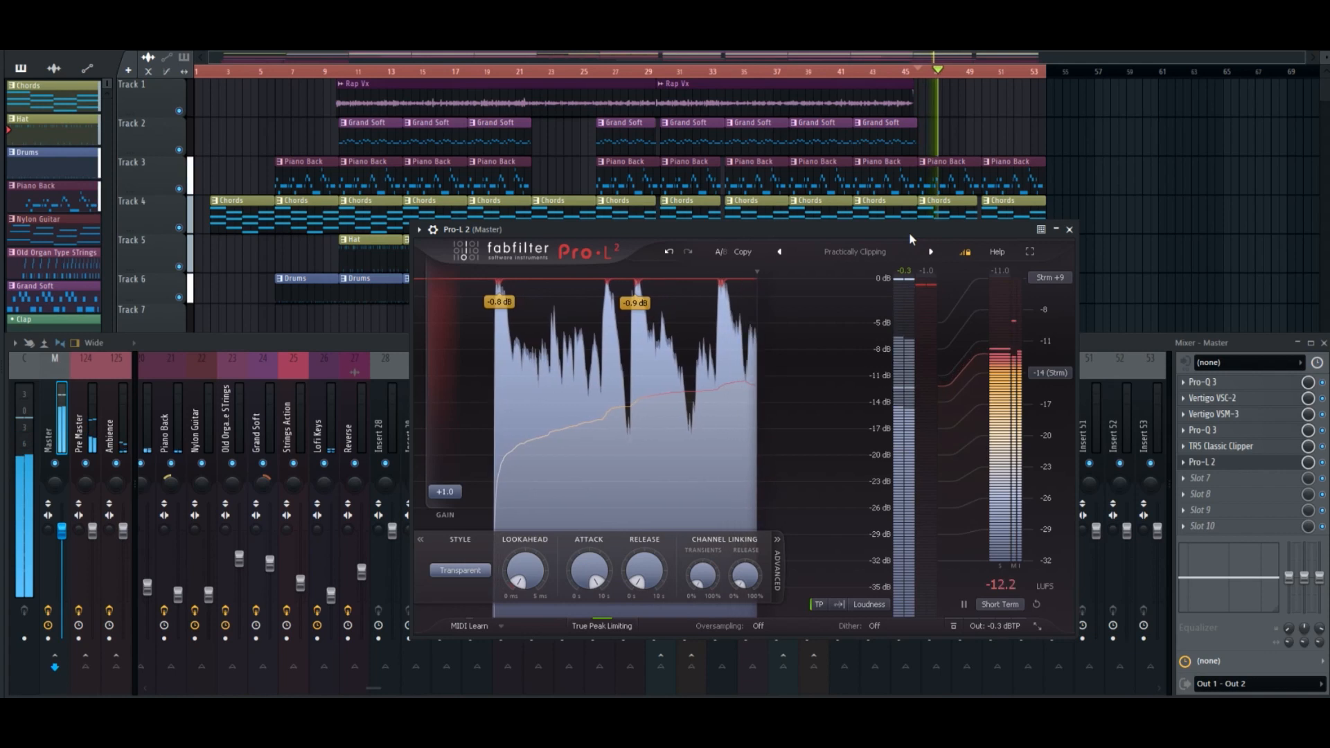
{"action": "left_click_drag", "start_coordinate": [464, 502], "coordinate": [454, 489]}
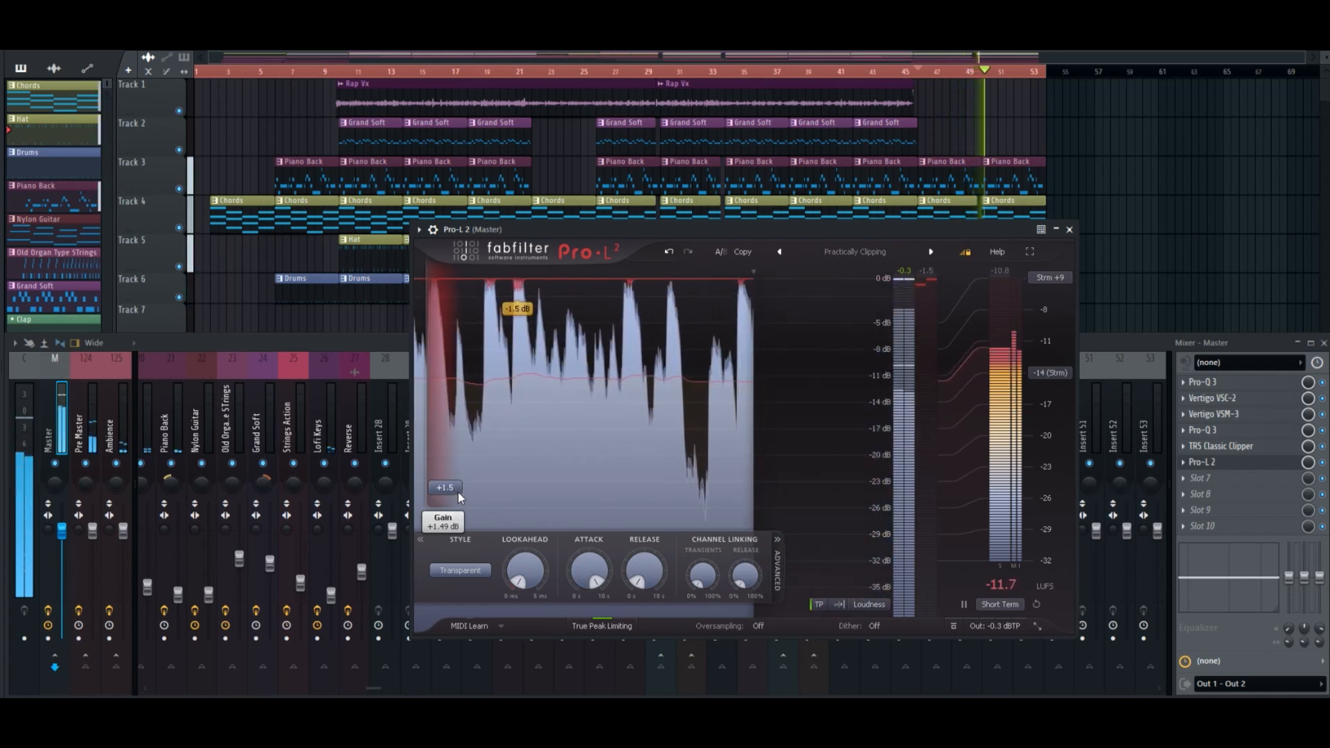
{"action": "left_click_drag", "start_coordinate": [459, 491], "coordinate": [450, 491]}
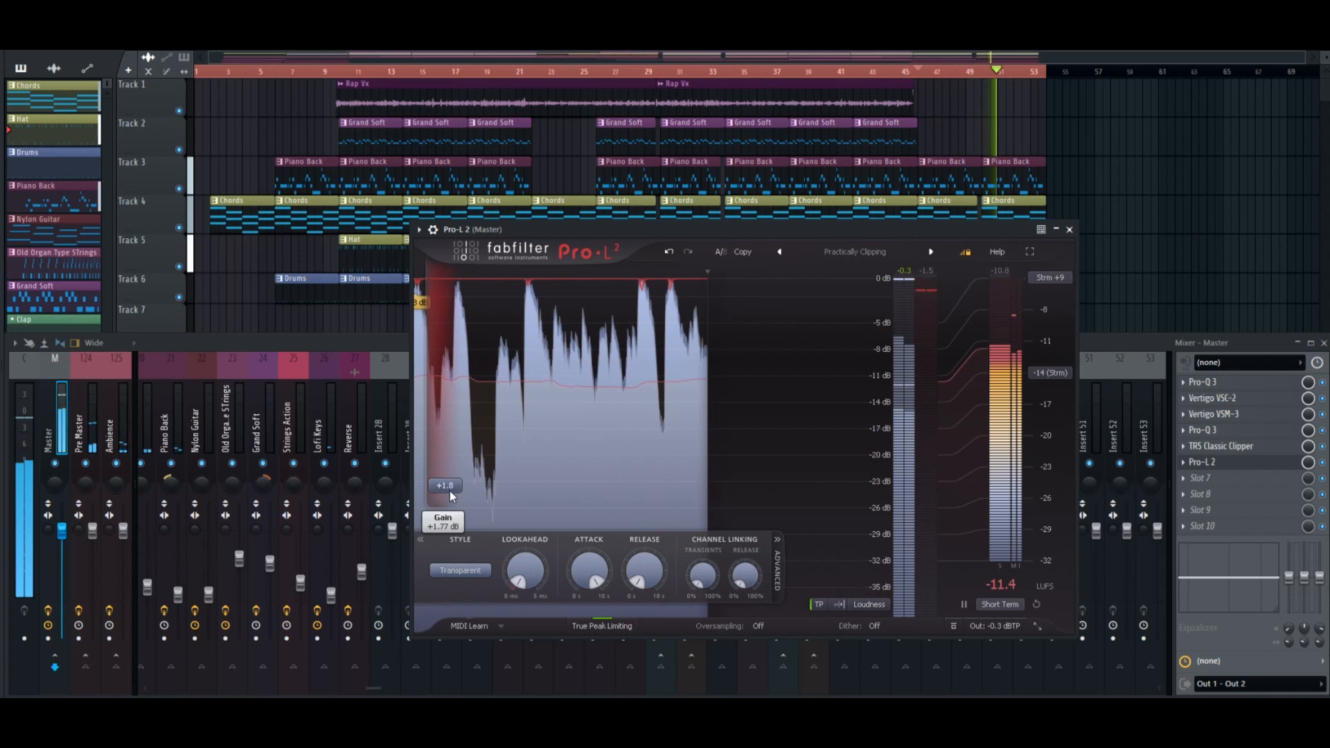
{"action": "scroll", "coordinate": [450, 491], "scroll_direction": "up", "scroll_amount": 1}
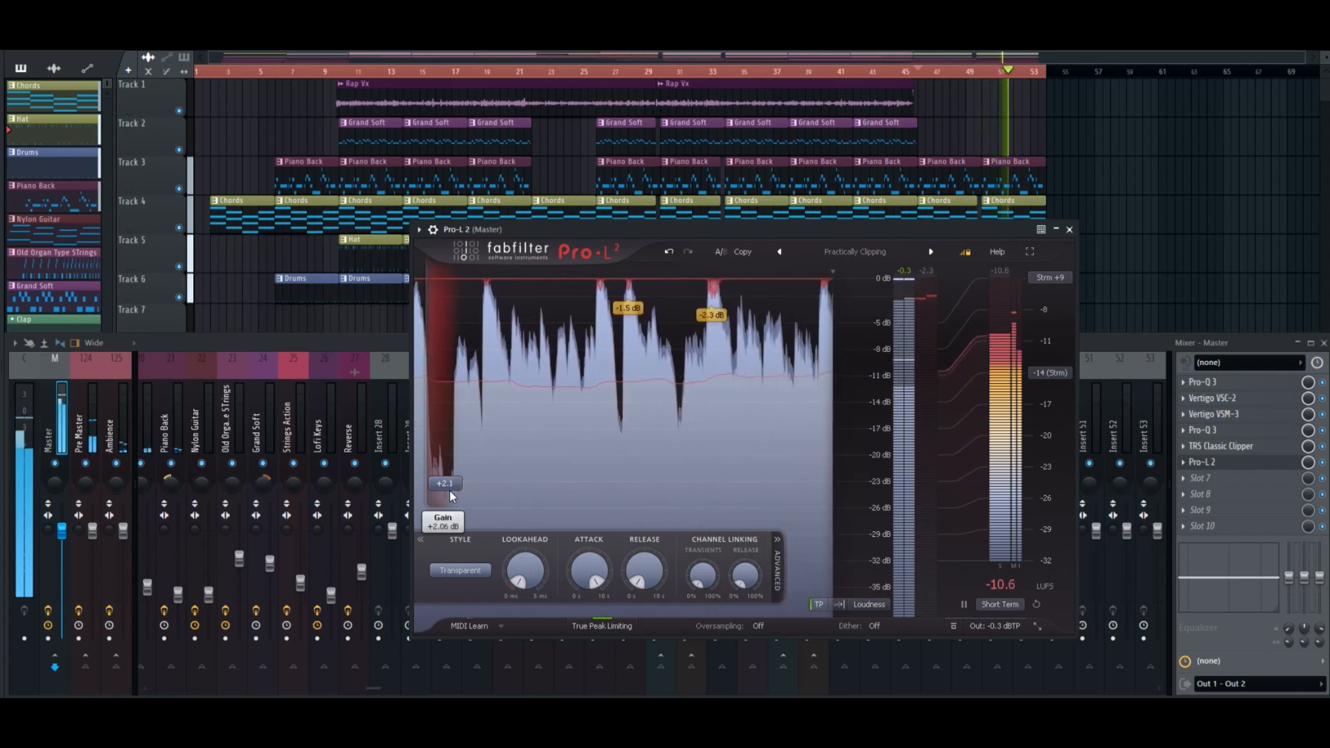
{"action": "left_click_drag", "start_coordinate": [450, 490], "coordinate": [452, 492]}
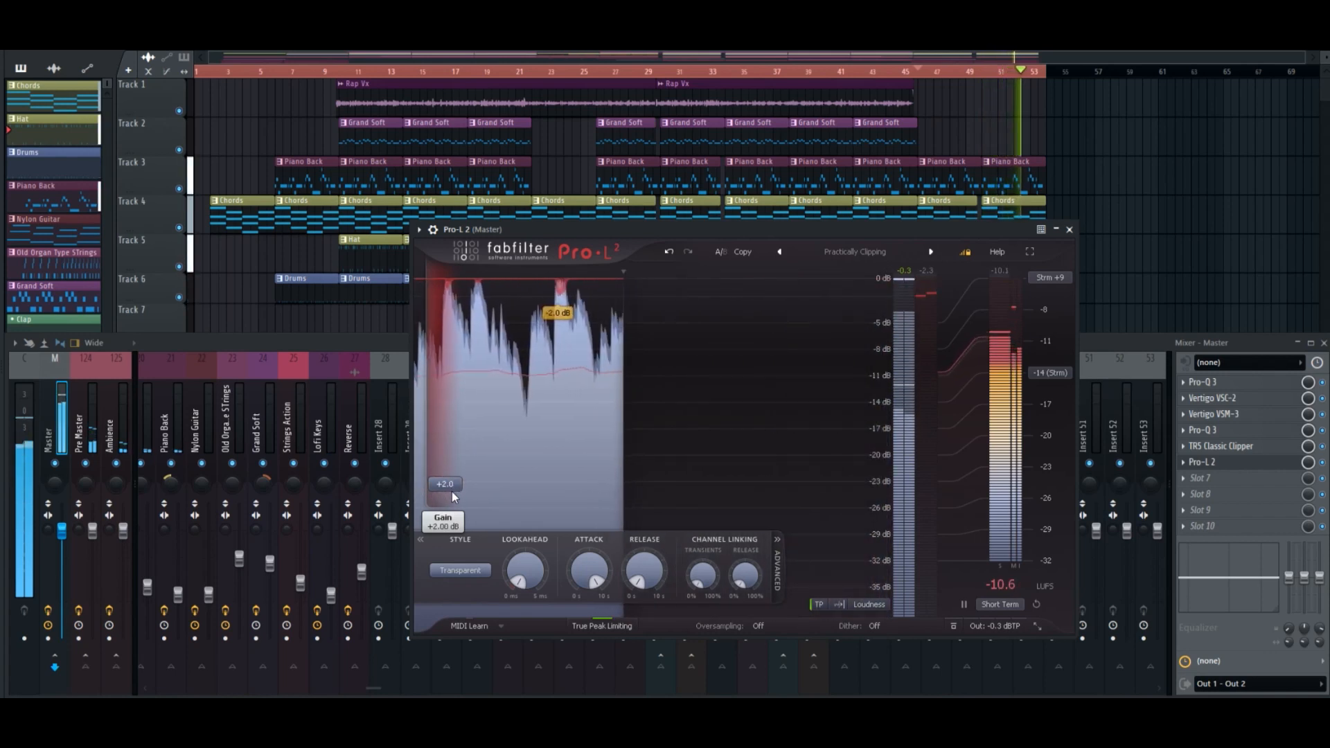
Lower the limiter's Gain to +1.5 dB during playback, stop the song and close the limiter.
{"action": "scroll", "coordinate": [451, 492], "scroll_direction": "down", "scroll_amount": 1}
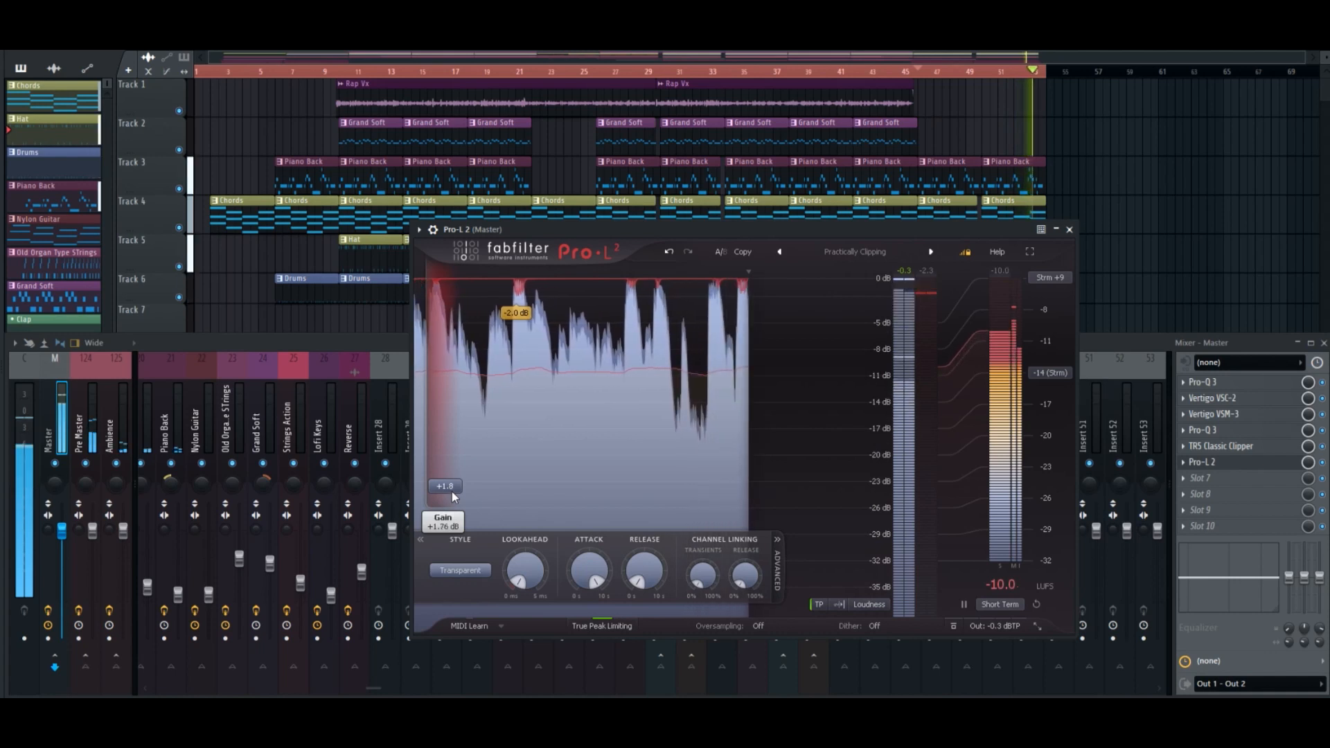
{"action": "scroll", "coordinate": [451, 492], "scroll_direction": "down", "scroll_amount": 1}
{"action": "scroll", "coordinate": [452, 490], "scroll_direction": "down", "scroll_amount": 1}
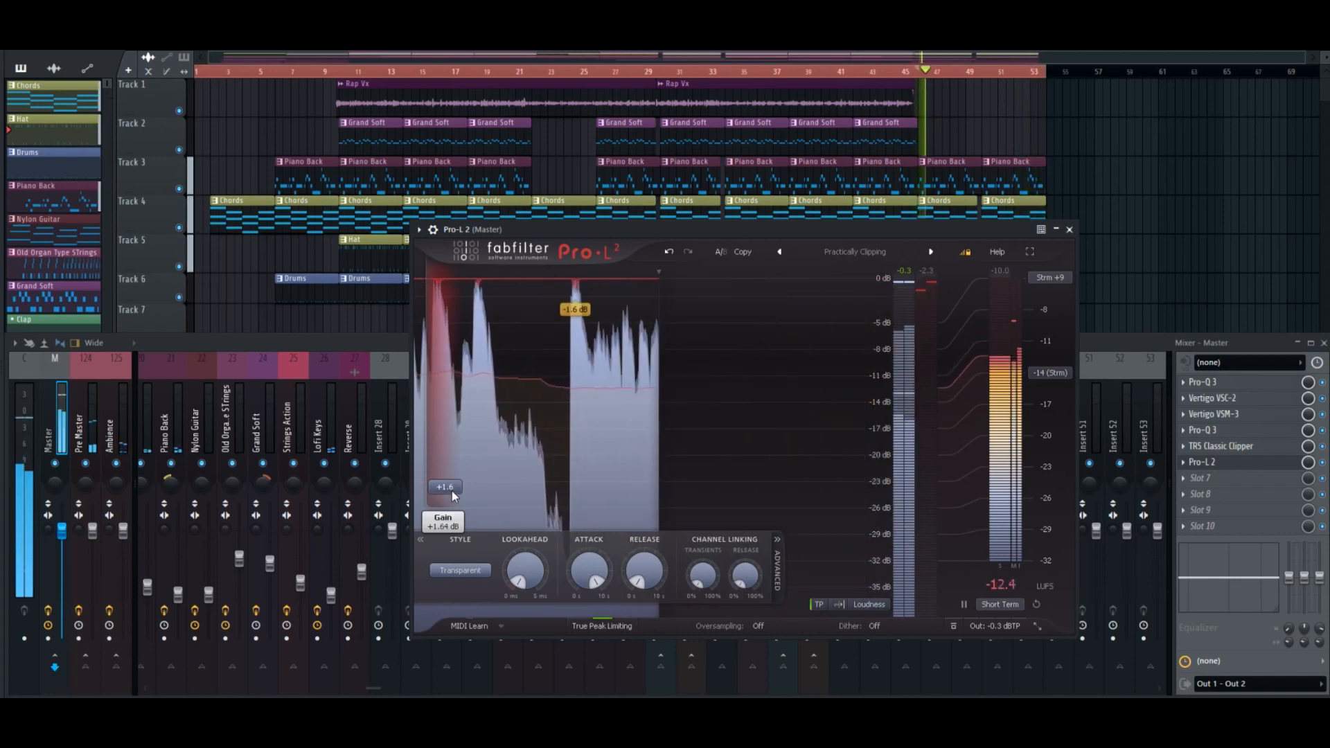
{"action": "scroll", "coordinate": [452, 491], "scroll_direction": "down", "scroll_amount": 2}
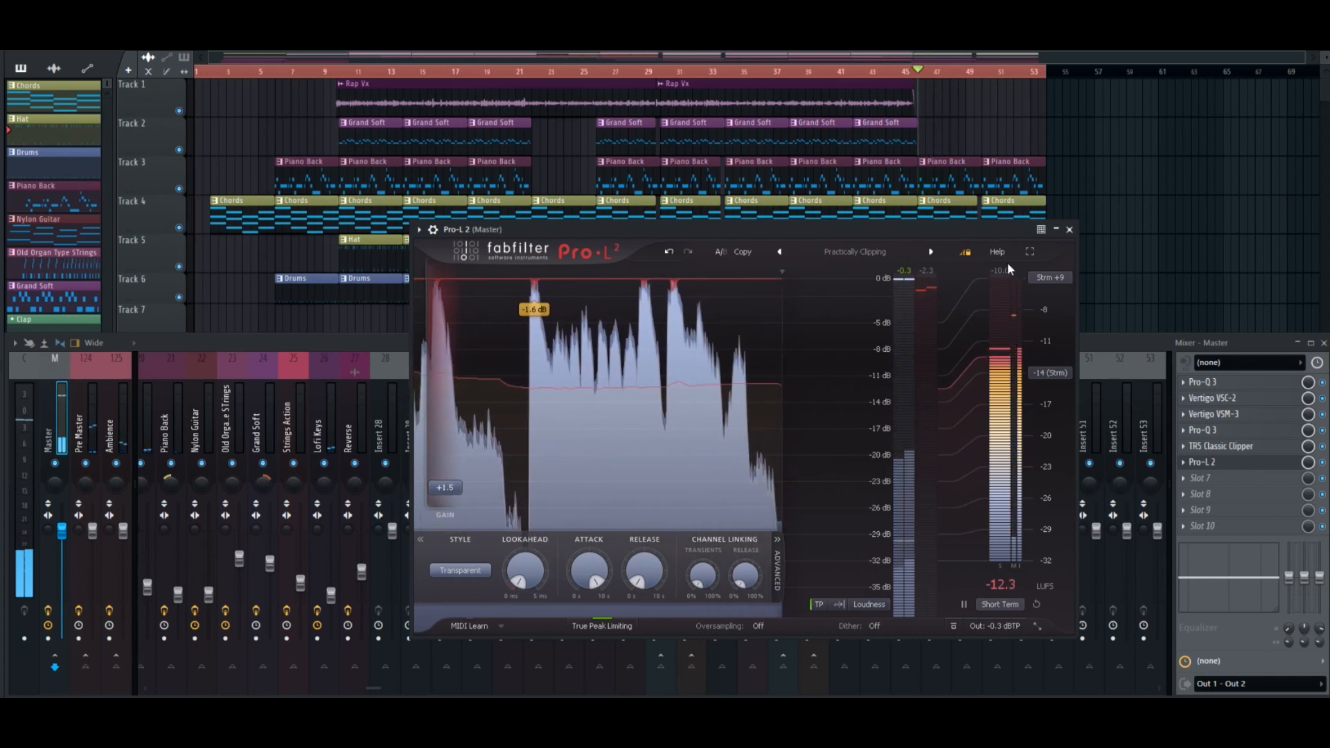
{"action": "left_click", "coordinate": [1069, 229]}
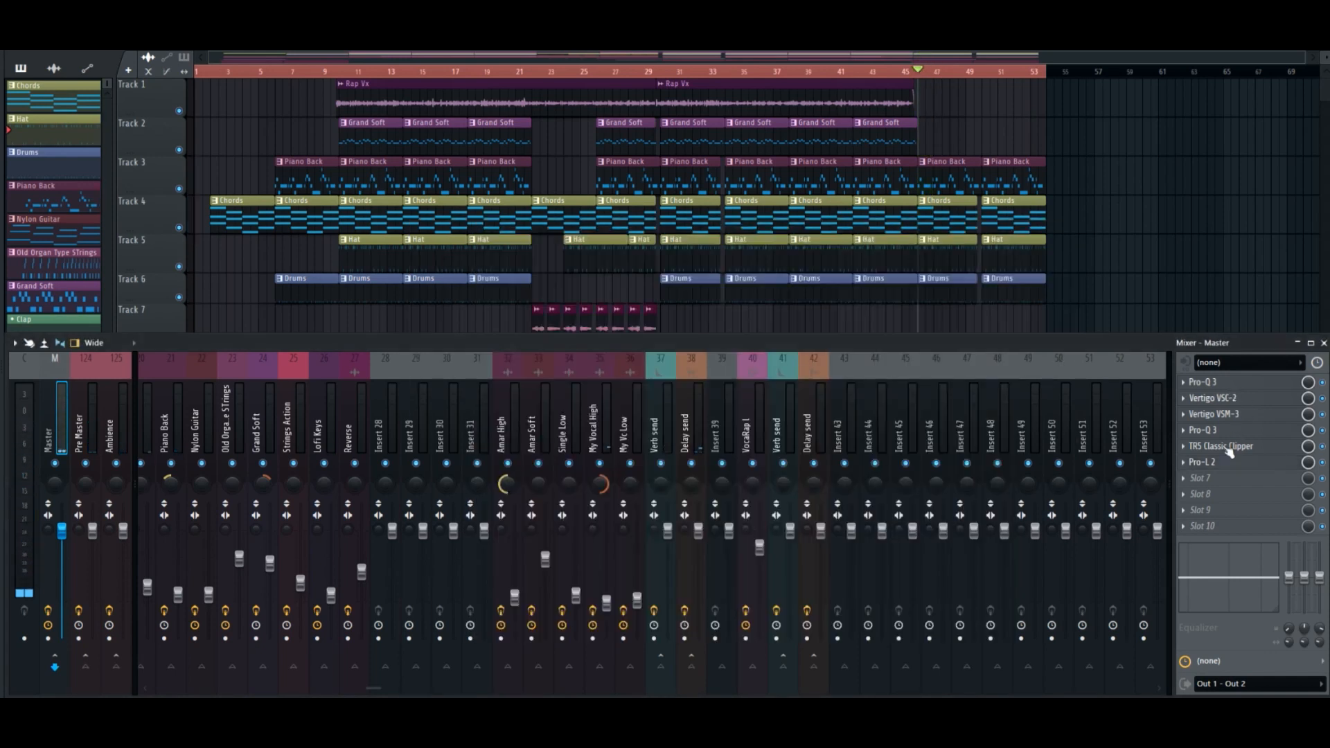
Load the Loudness Penalty plugin into slot 7 of the master track and move its window over the playlist.
{"action": "left_click", "coordinate": [1209, 479]}
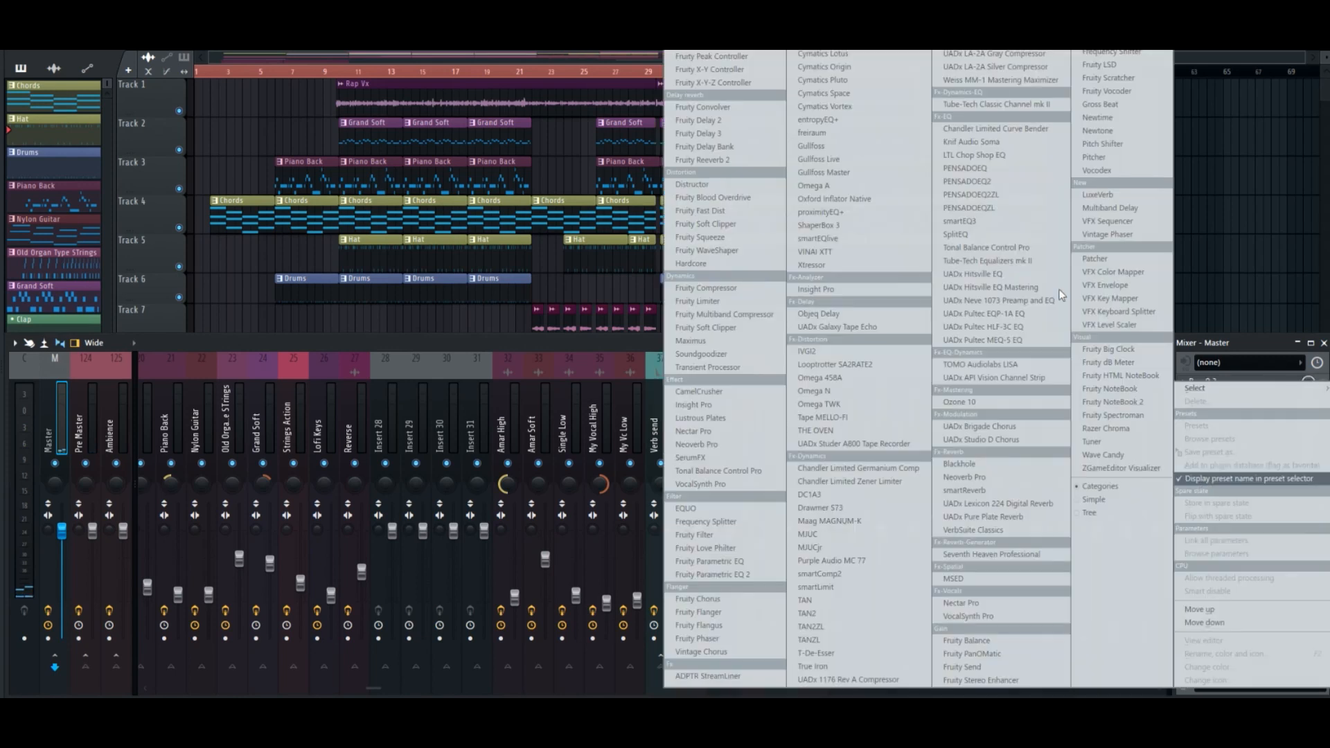
{"action": "left_click", "coordinate": [842, 84]}
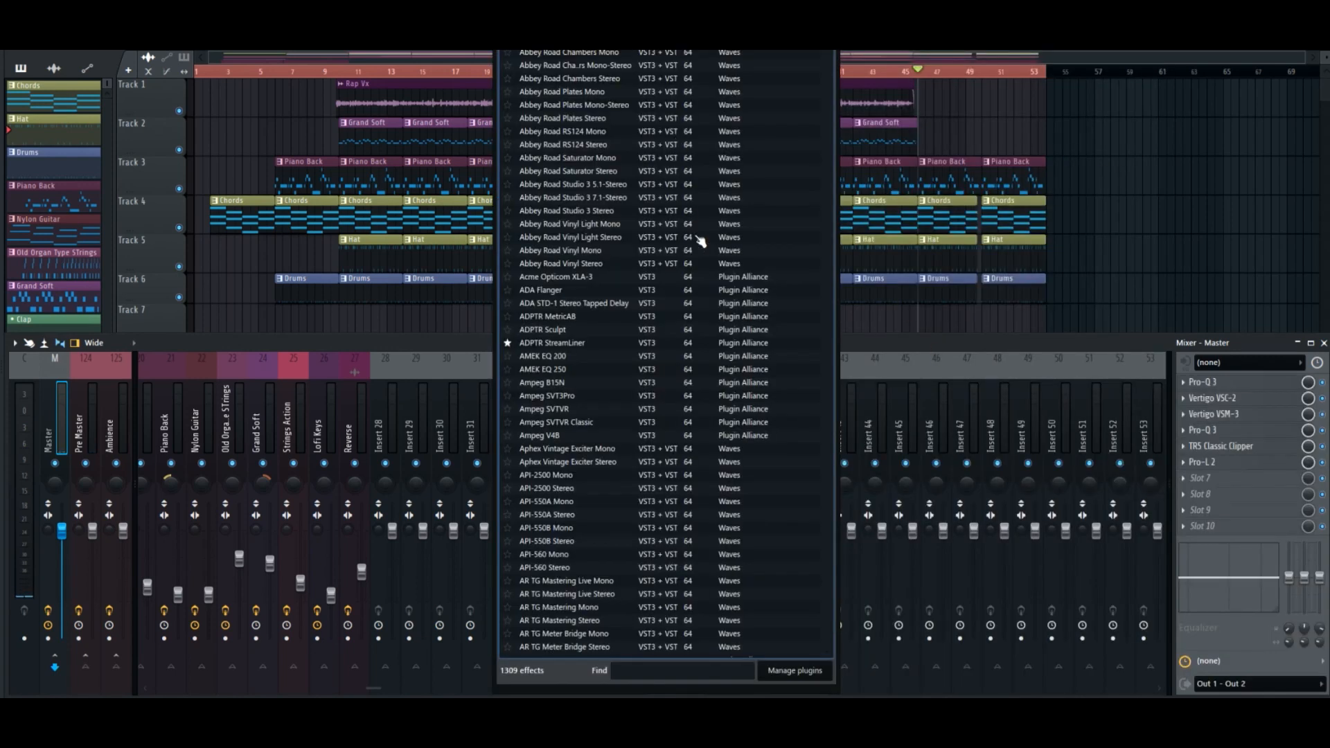
{"action": "type", "text": "lou"}
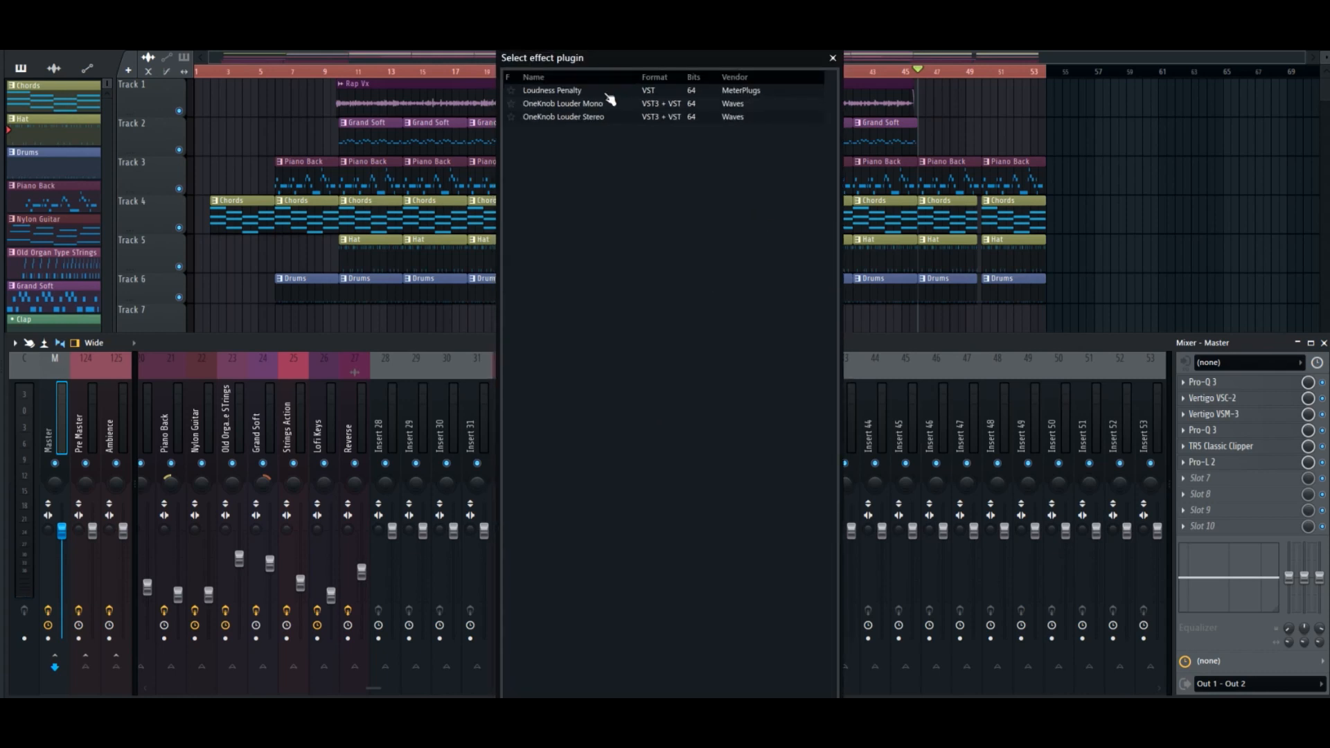
{"action": "left_click", "coordinate": [598, 86]}
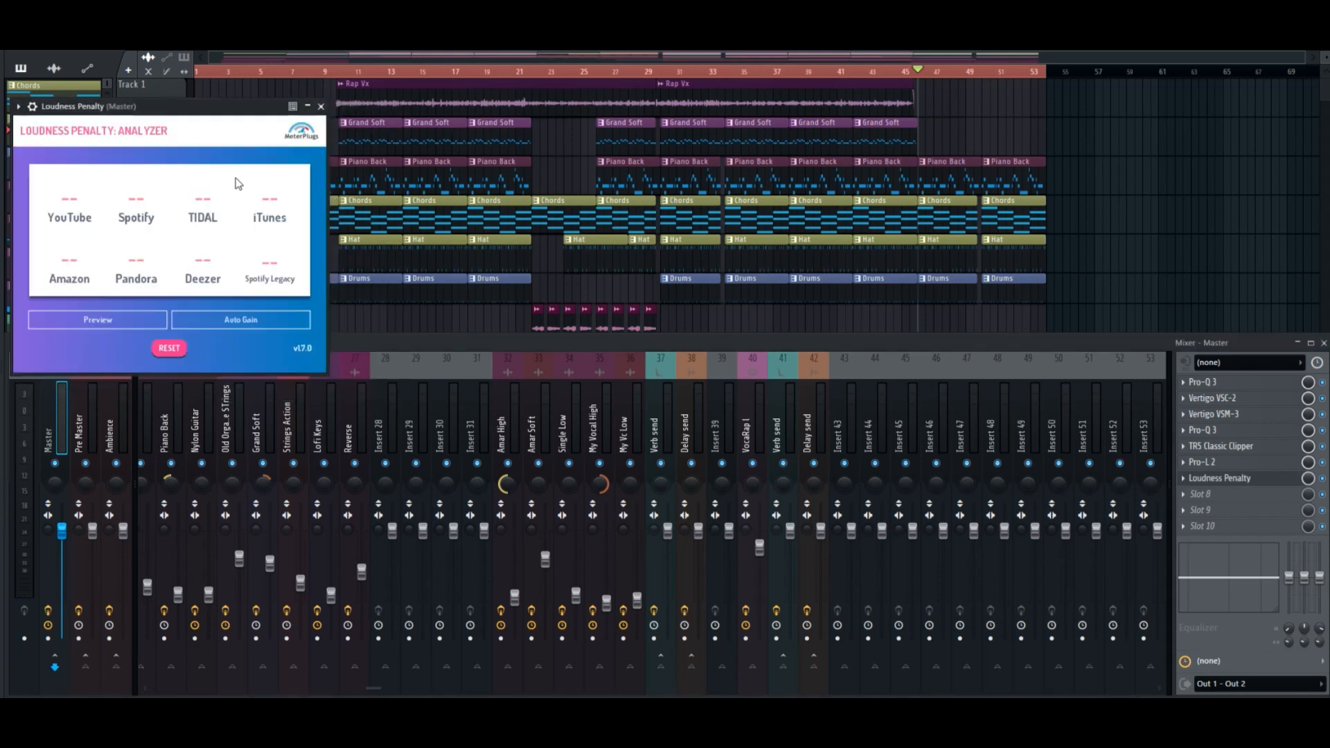
{"action": "left_click_drag", "start_coordinate": [185, 112], "coordinate": [892, 152]}
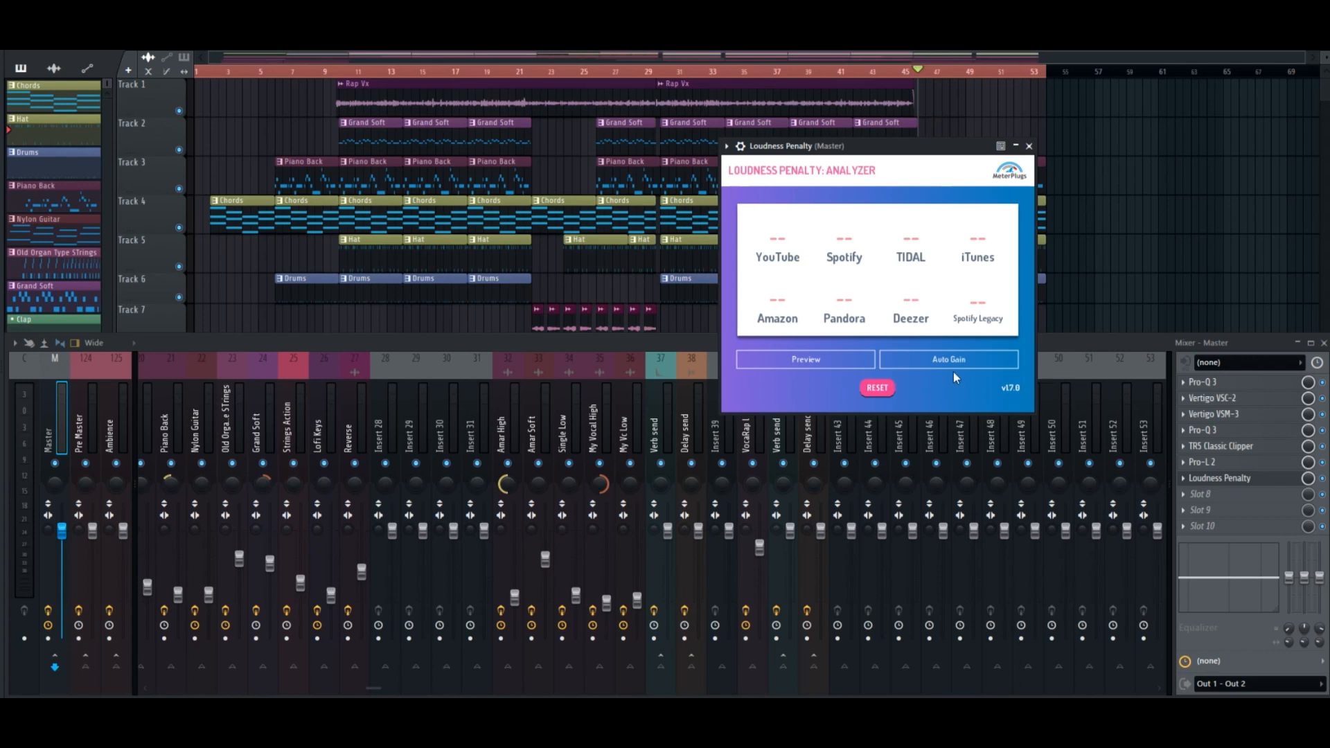
Play the song to measure its streaming loudness penalties, reset the analyzer once, stop playback and close the analyzer.
{"action": "key", "text": "space"}
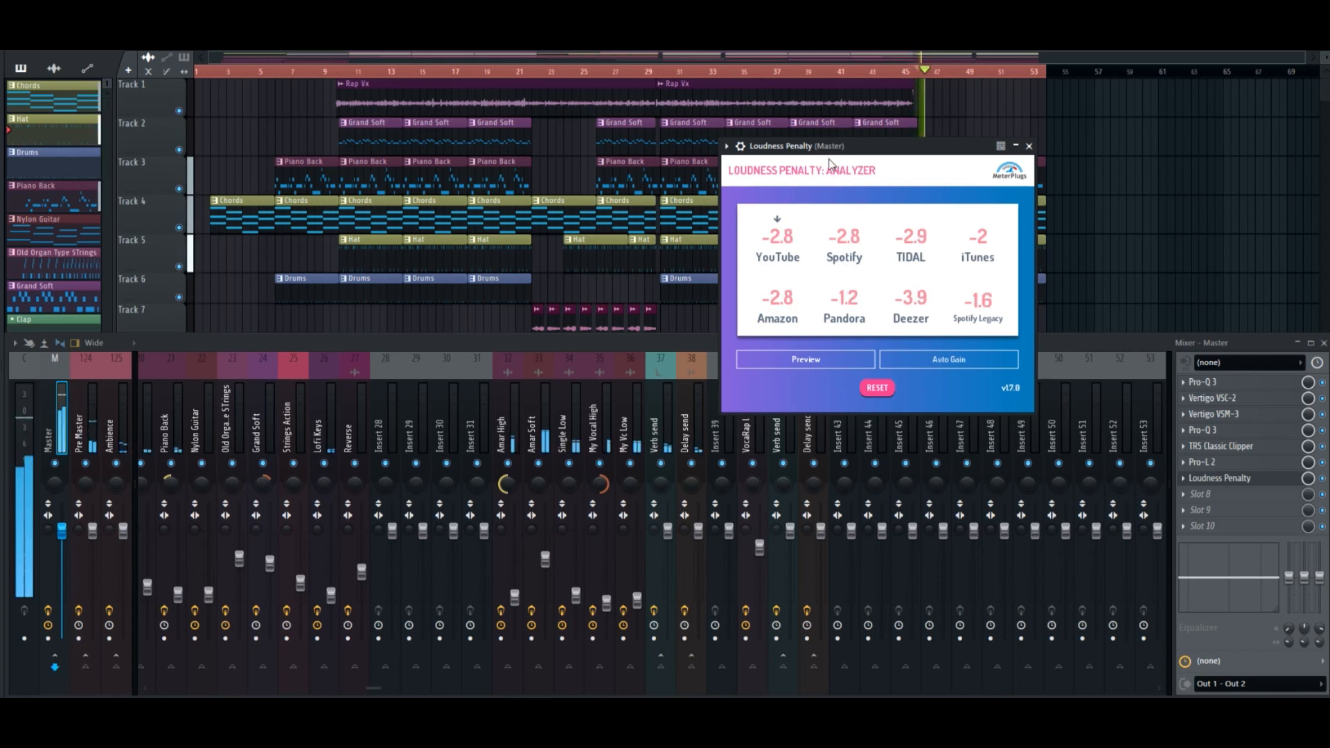
{"action": "left_click", "coordinate": [880, 393]}
{"action": "left_click_drag", "start_coordinate": [845, 151], "coordinate": [758, 145]}
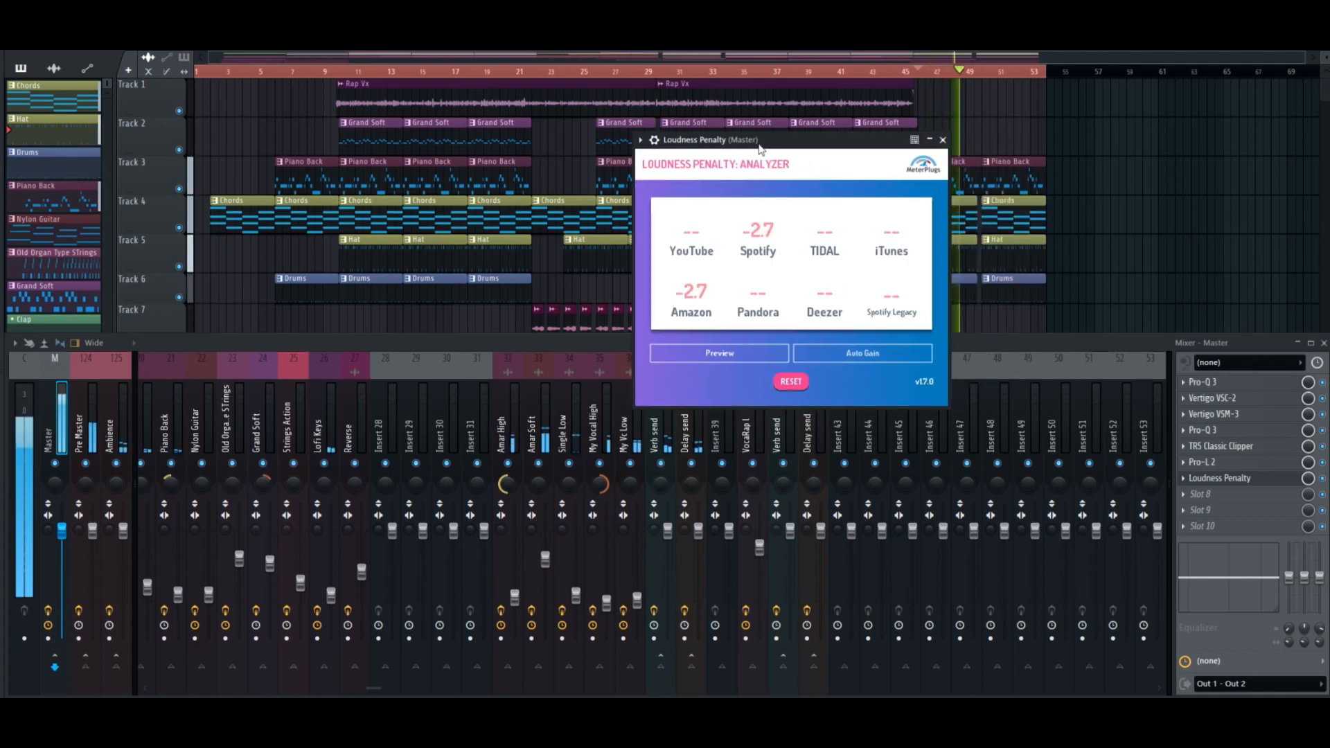
{"action": "key", "text": "space"}
{"action": "left_click", "coordinate": [943, 141]}
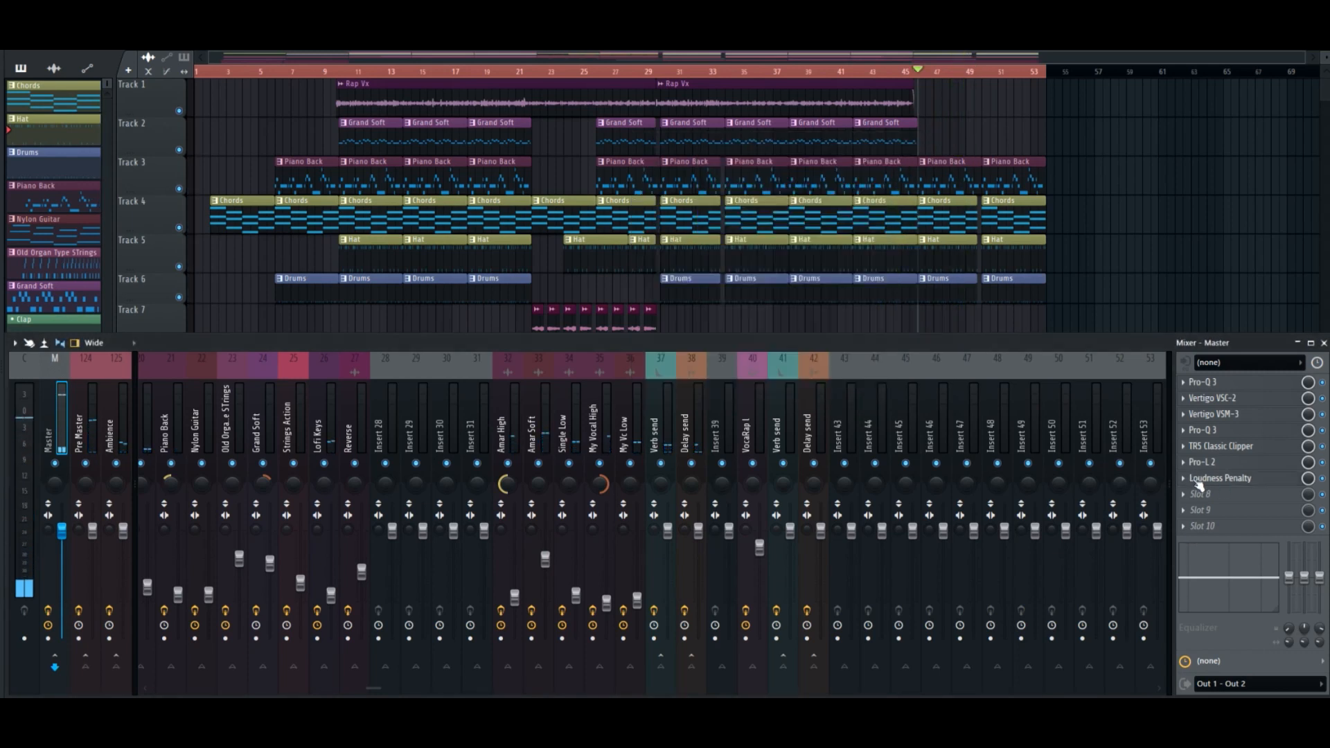
Delete Loudness Penalty from slot 7 of the master track and reopen Pro-L 2.
{"action": "left_click", "coordinate": [1183, 485]}
{"action": "left_click", "coordinate": [1223, 436]}
{"action": "left_click", "coordinate": [1231, 463]}
{"action": "left_click", "coordinate": [1233, 464]}
{"action": "left_click", "coordinate": [1233, 449]}
{"action": "left_click", "coordinate": [1233, 452]}
{"action": "left_click", "coordinate": [1232, 463]}
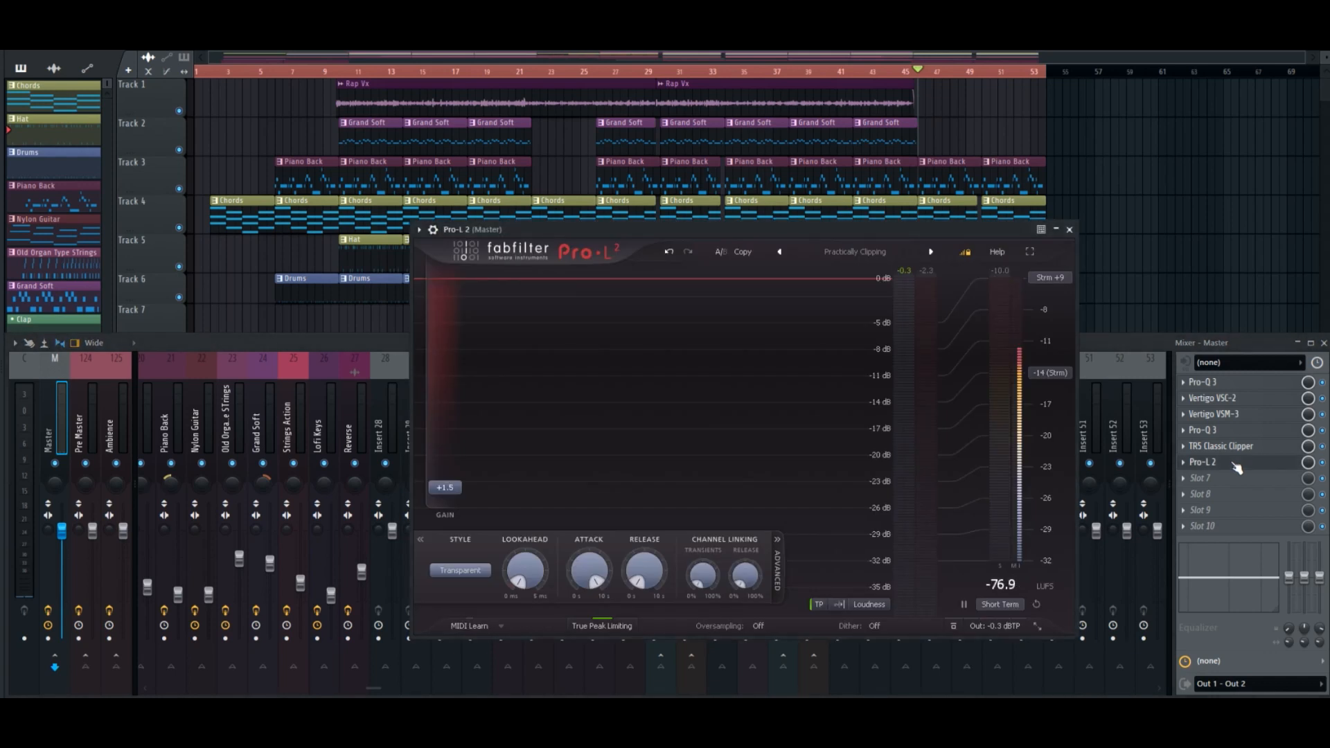
Open the TRS Classic Clipper on the master to review its settings and close it again.
{"action": "left_click", "coordinate": [1236, 462]}
{"action": "left_click", "coordinate": [1226, 453]}
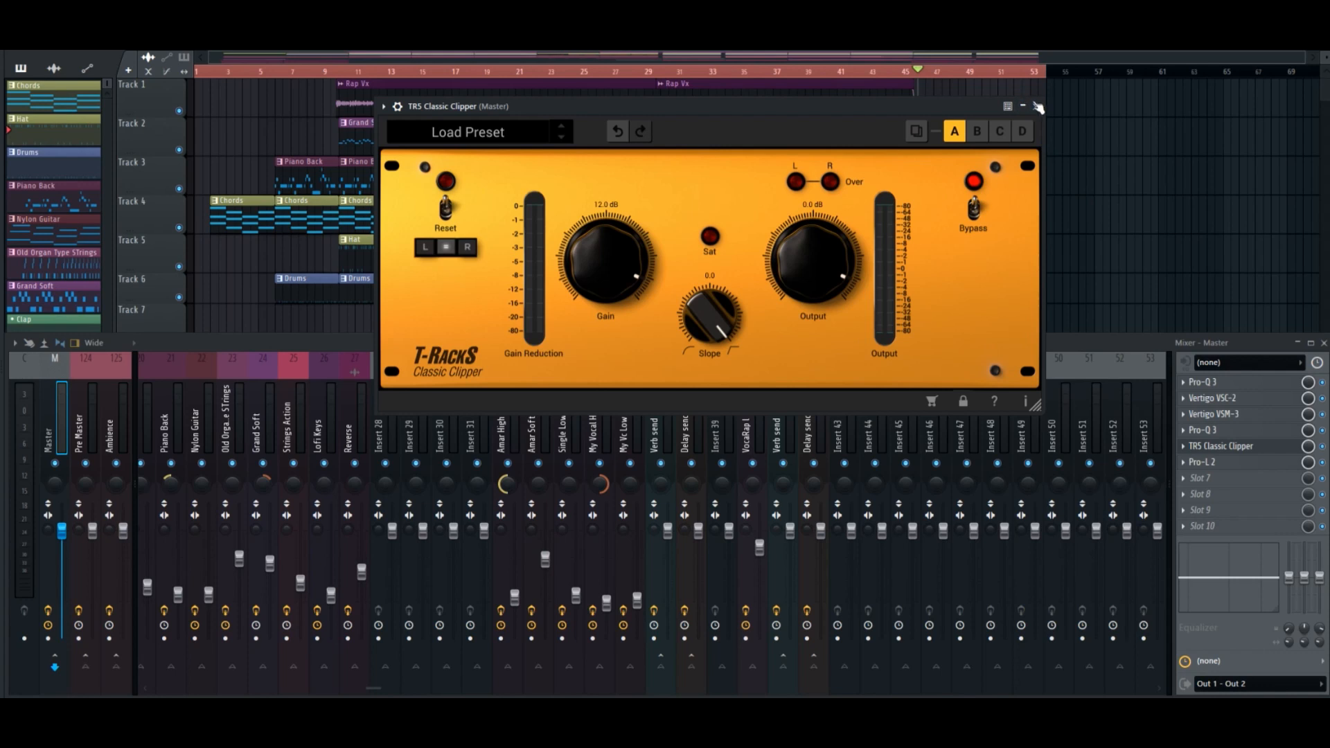
{"action": "left_click", "coordinate": [1038, 107]}
Raise the Pro-L 2 Gain to +4.0 dB during playback and close the limiter.
{"action": "key", "text": "space"}
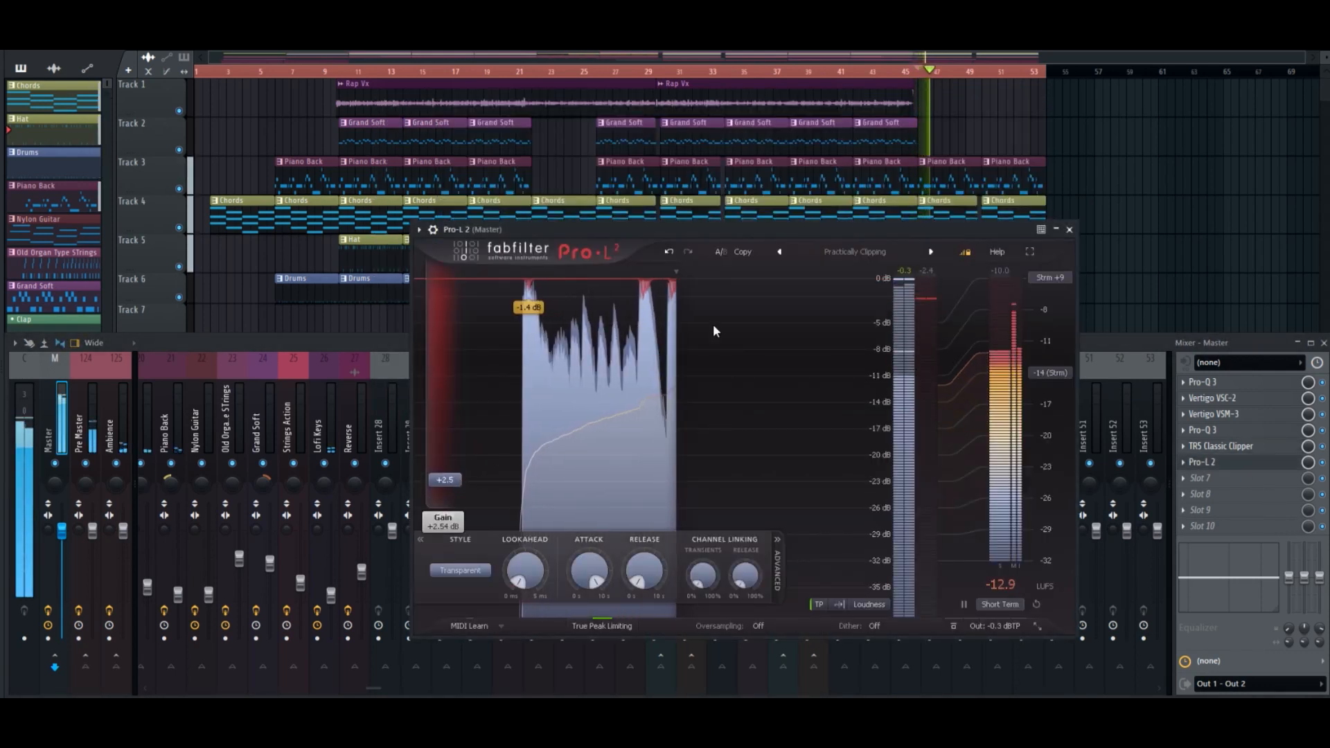
{"action": "scroll", "coordinate": [458, 482], "scroll_direction": "up", "scroll_amount": 2}
{"action": "scroll", "coordinate": [458, 485], "scroll_direction": "up", "scroll_amount": 1}
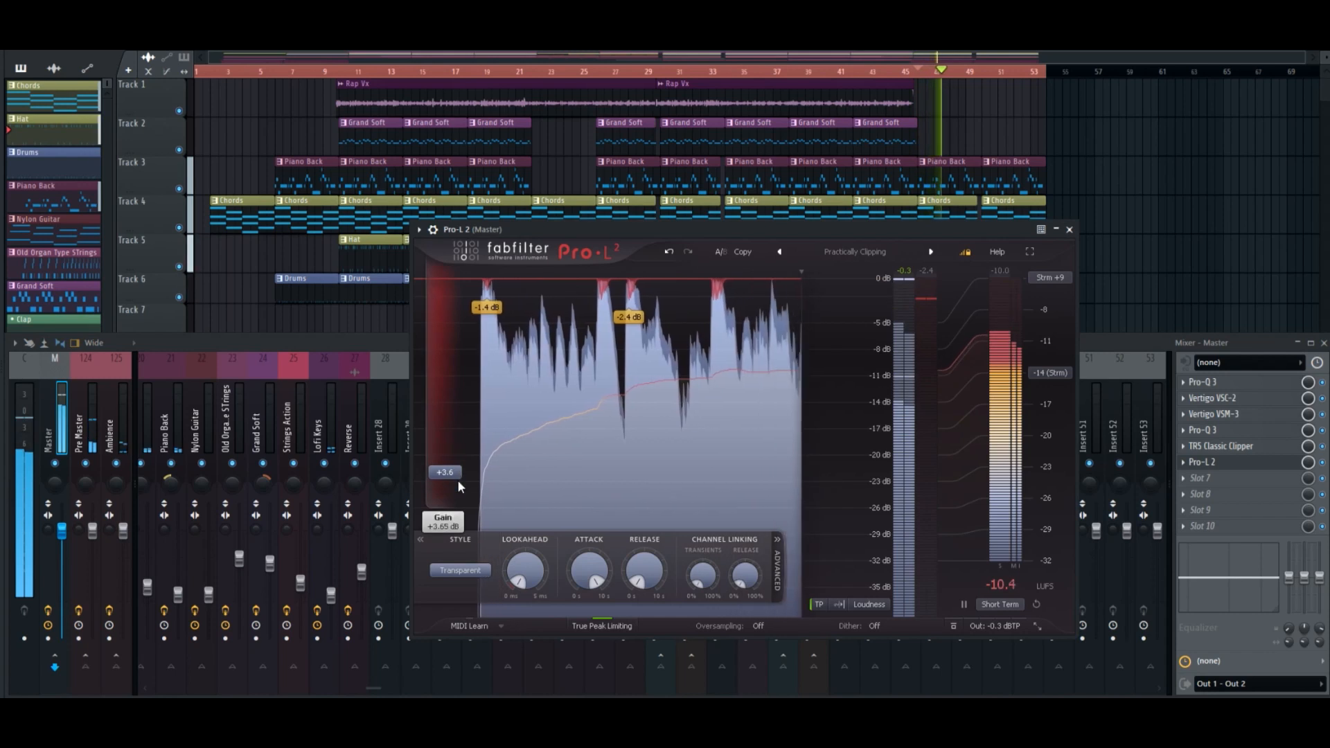
{"action": "left_click", "coordinate": [1070, 229]}
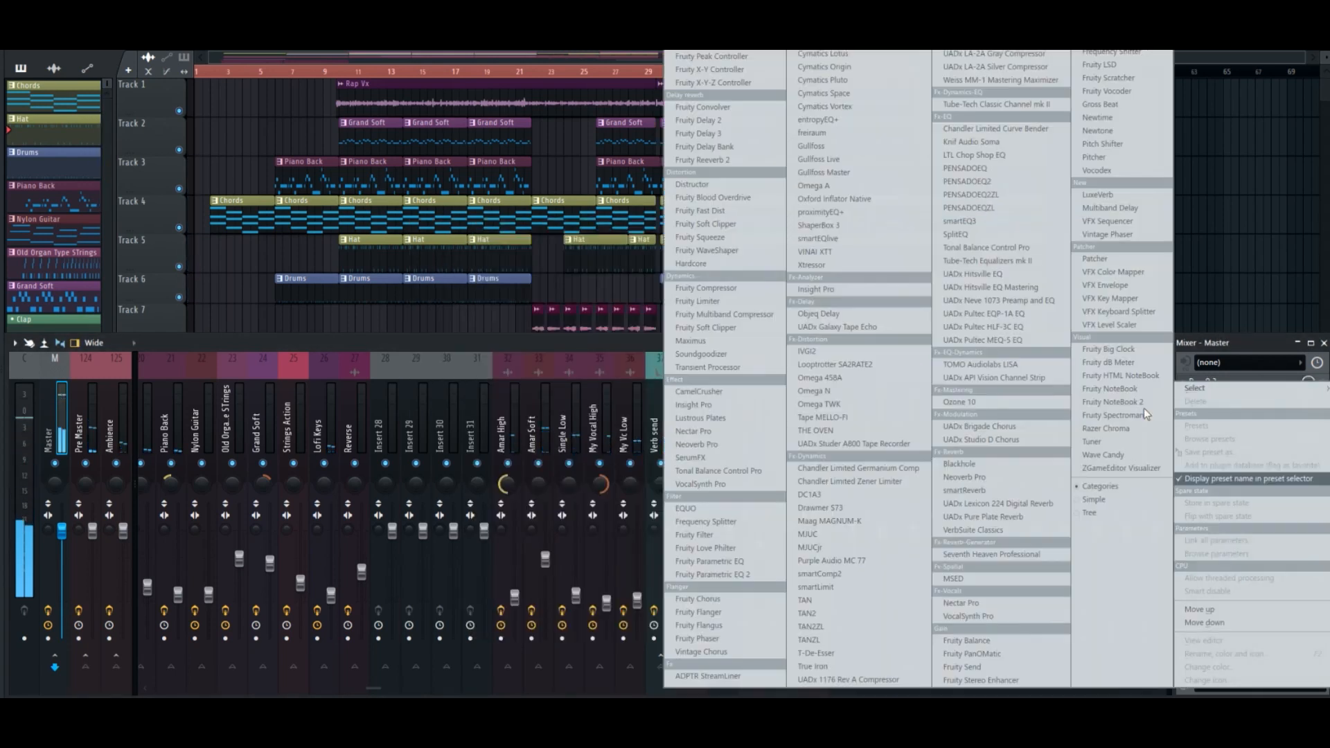
Stop playback, load Loudness Penalty into slot 7 again and play the song to measure its streaming penalties.
{"action": "left_click", "coordinate": [1202, 478]}
{"action": "left_click", "coordinate": [700, 18]}
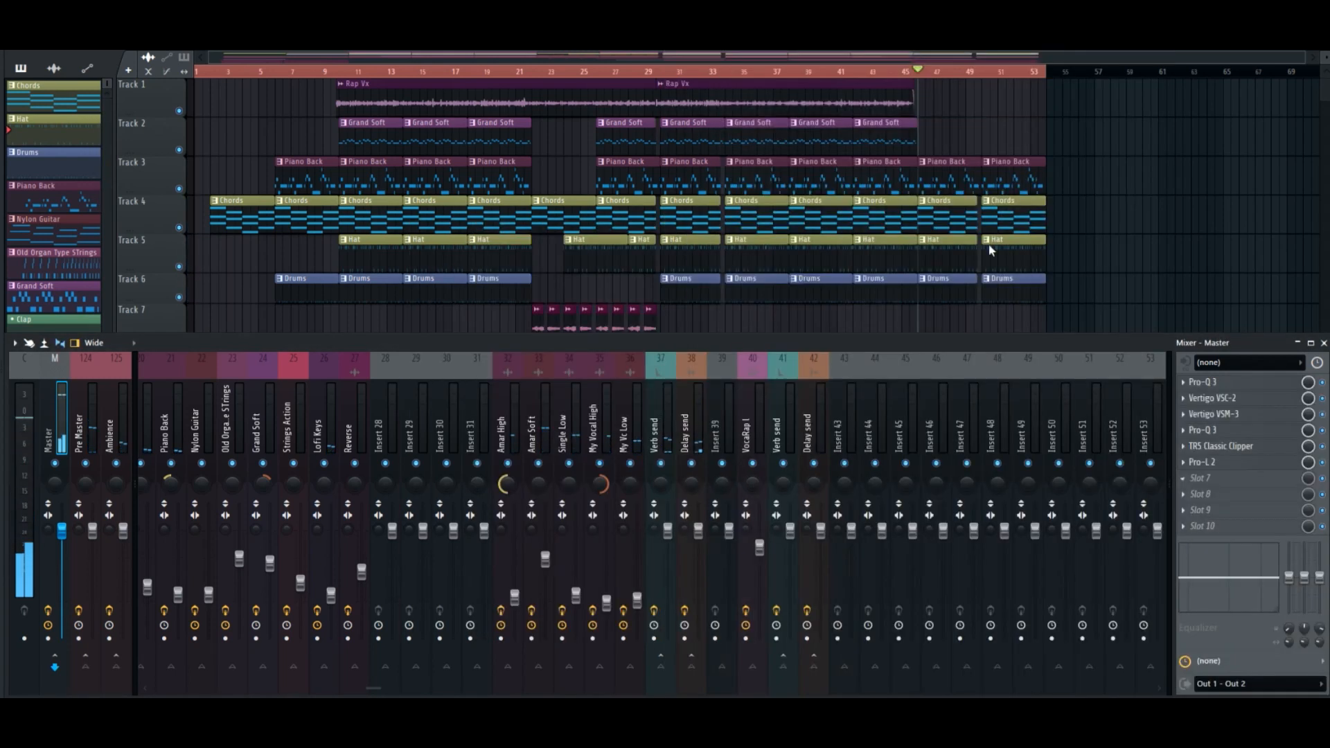
{"action": "type", "text": "loud"}
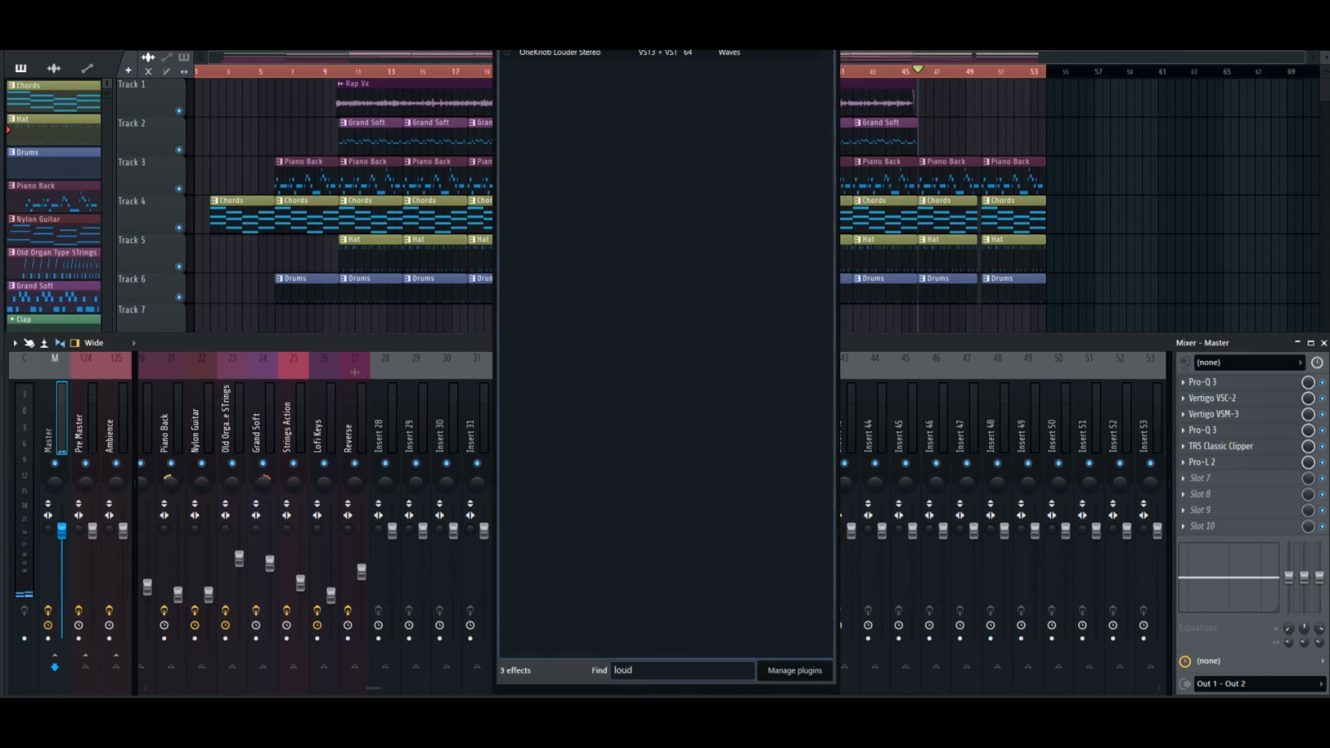
{"action": "double_click", "coordinate": [561, 23]}
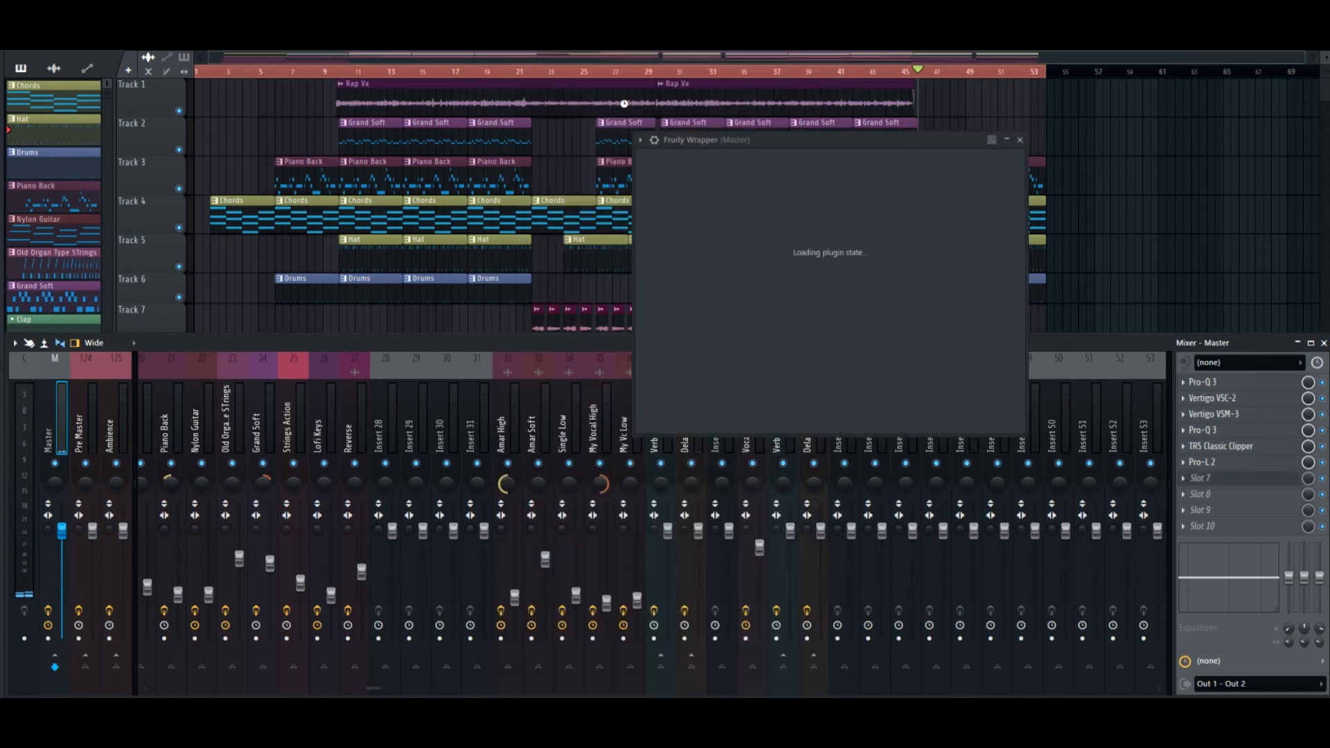
{"action": "left_click_drag", "start_coordinate": [844, 140], "coordinate": [876, 187]}
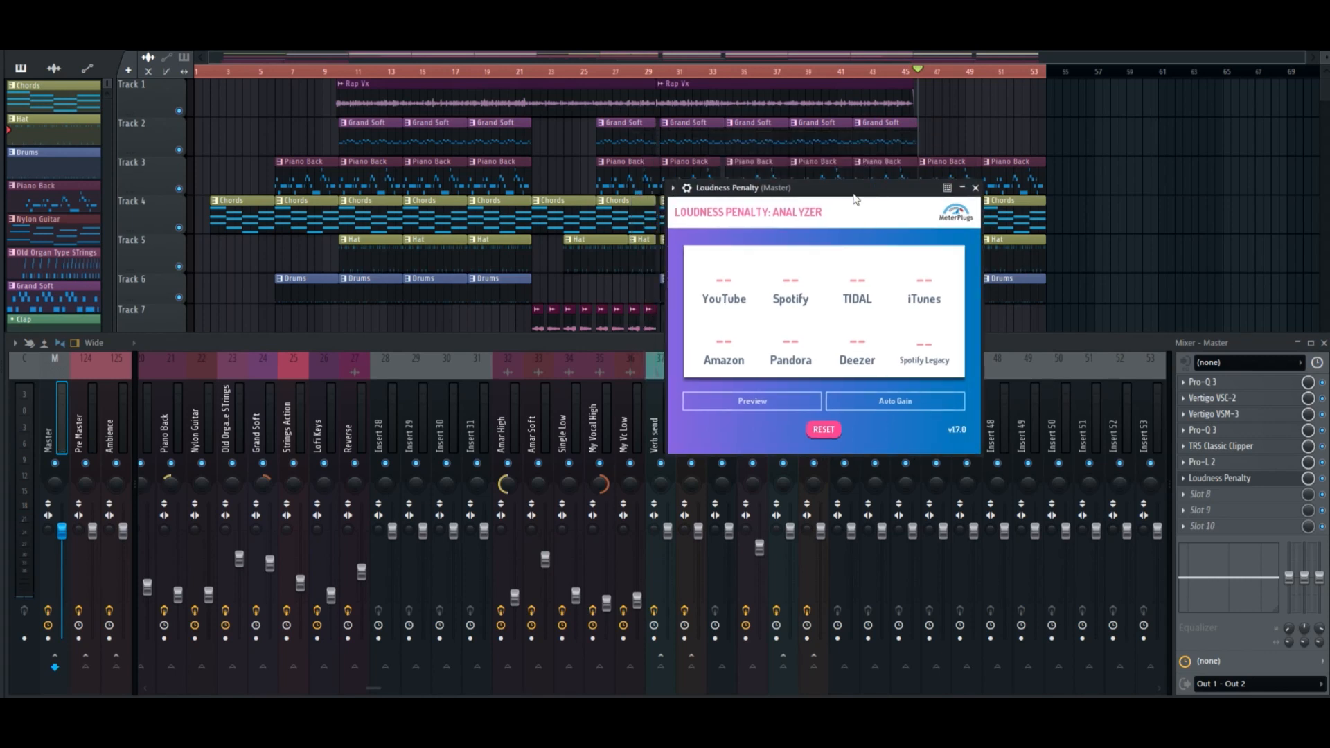
{"action": "key", "text": "space"}
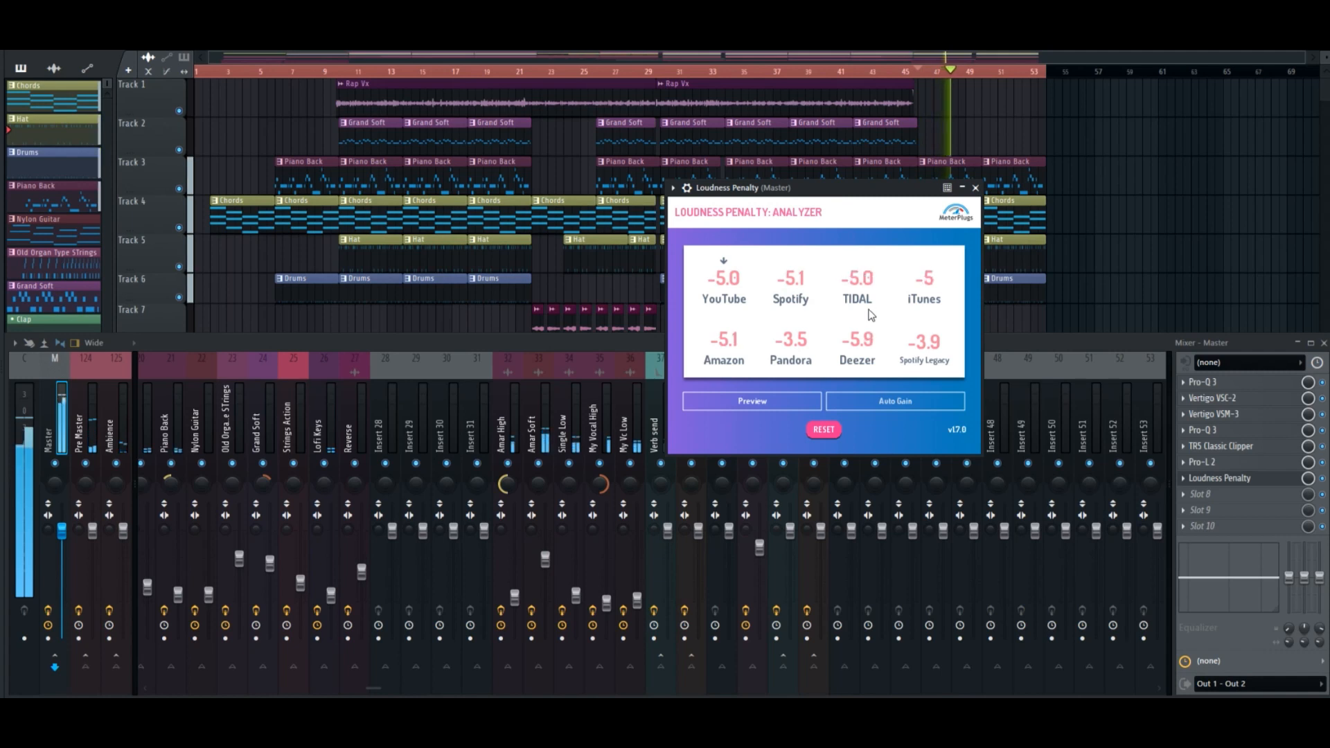
Reopen Pro-L 2, set its Gain to about +3.0 dB with playback stopped and close the limiter.
{"action": "left_click", "coordinate": [1213, 462]}
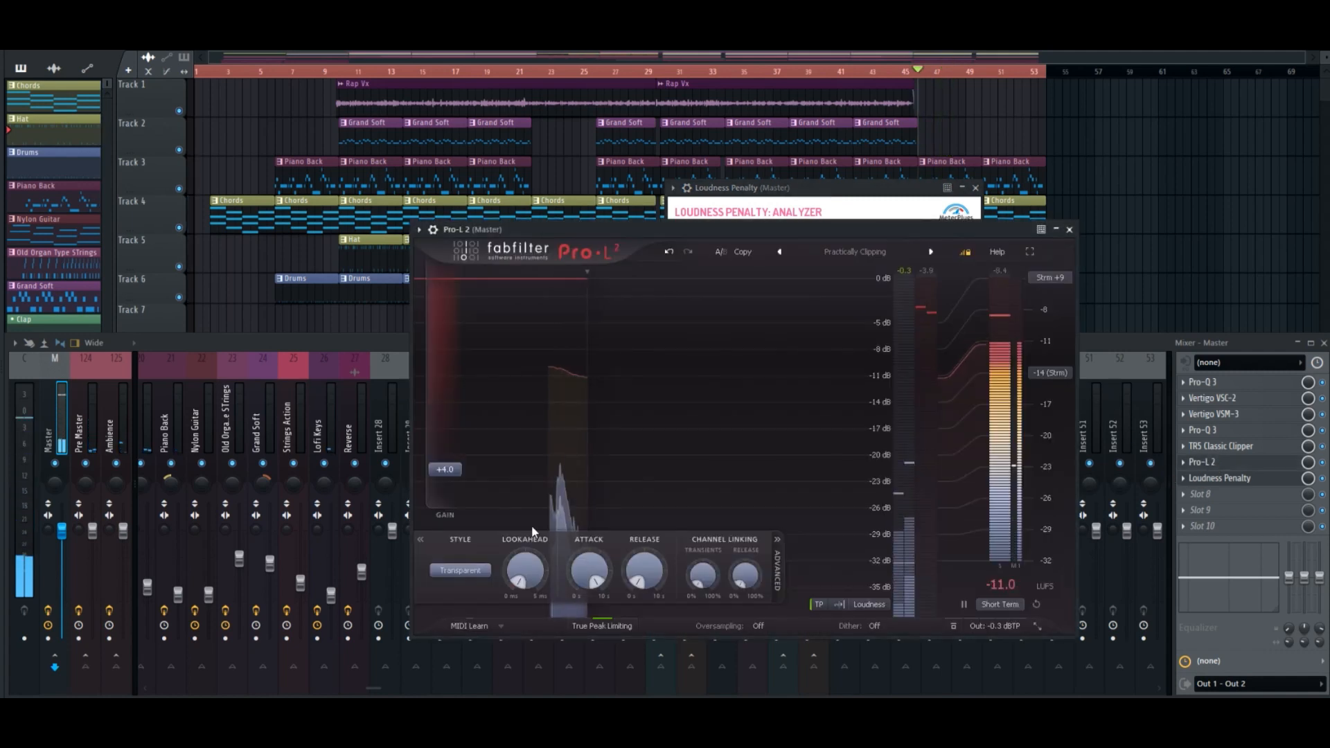
{"action": "left_click_drag", "start_coordinate": [451, 469], "coordinate": [458, 477]}
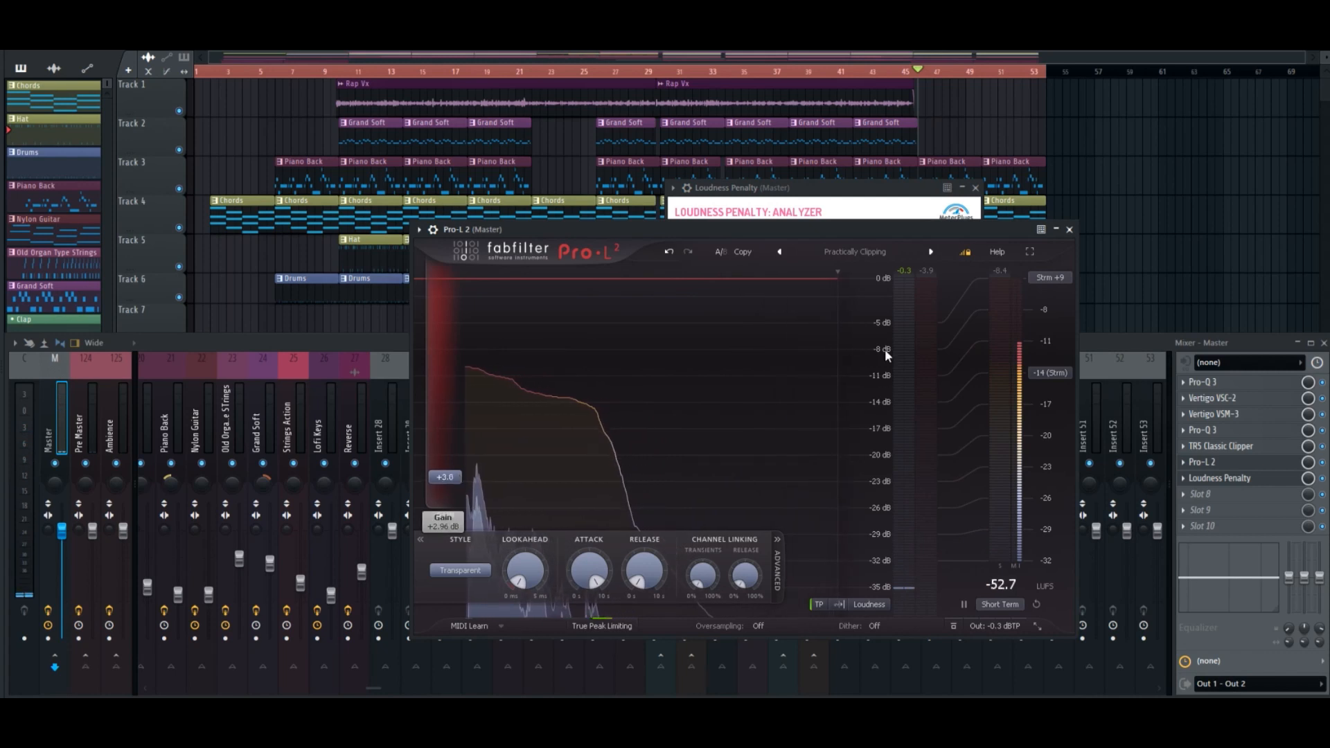
{"action": "left_click", "coordinate": [1070, 229]}
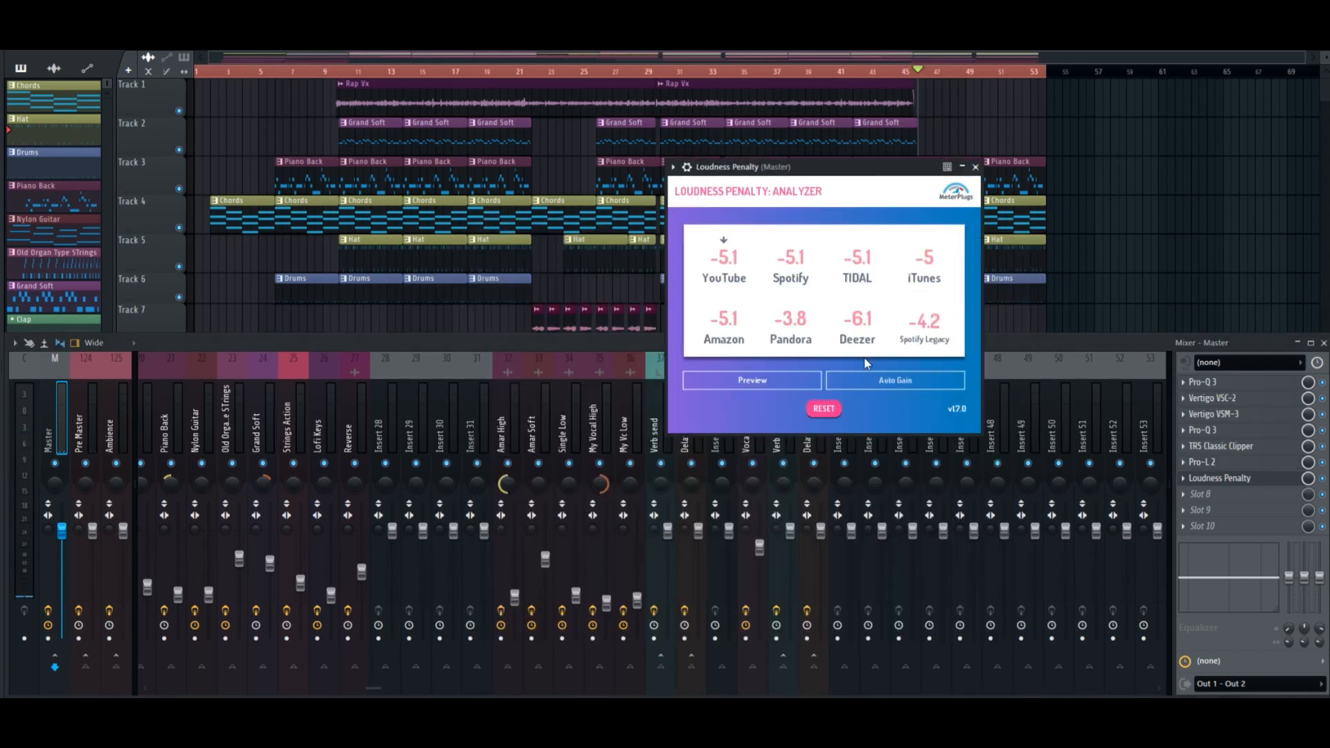
Reset the loudness analyzer, measure the streaming penalties again during playback and close its window.
{"action": "key", "text": "space"}
{"action": "left_click", "coordinate": [823, 409]}
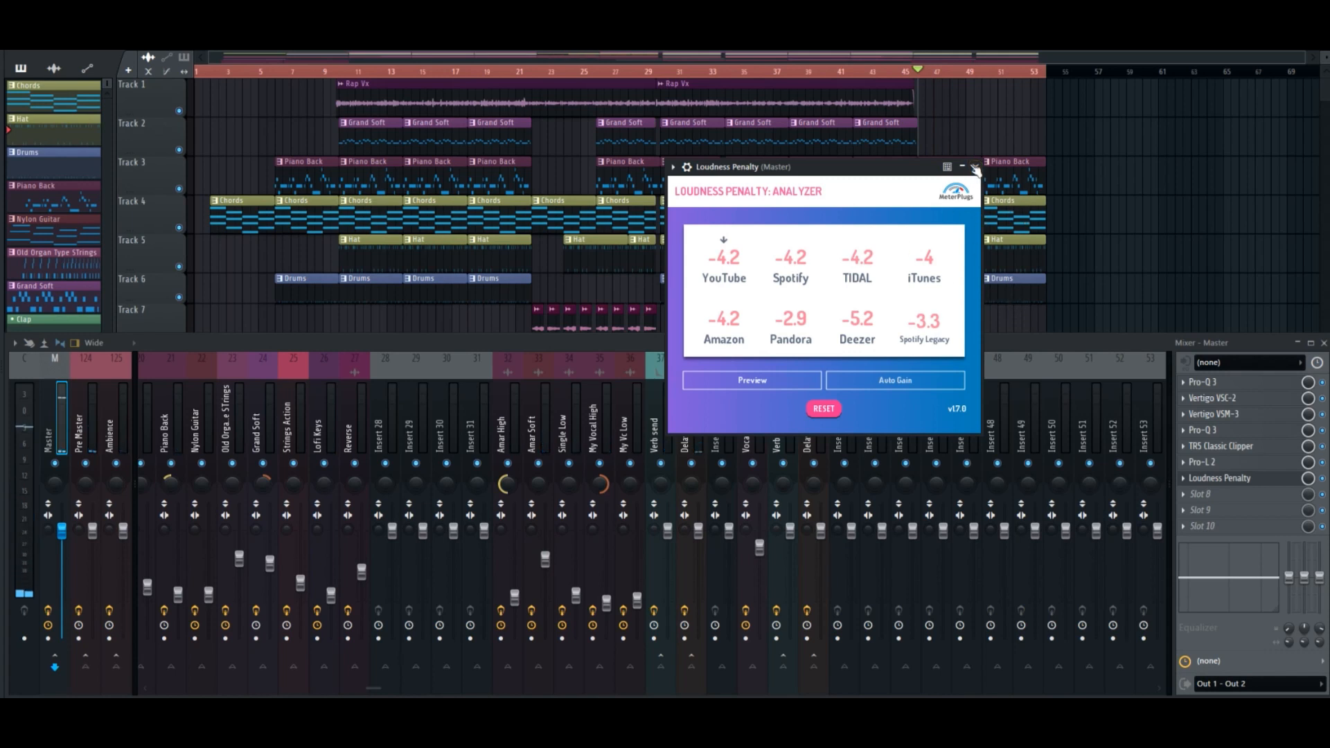
{"action": "left_click", "coordinate": [975, 168]}
Remove Loudness Penalty from slot 7, hide the mixer to view the whole playlist and show the mixer again.
{"action": "left_click", "coordinate": [1182, 484]}
{"action": "left_click", "coordinate": [1197, 409]}
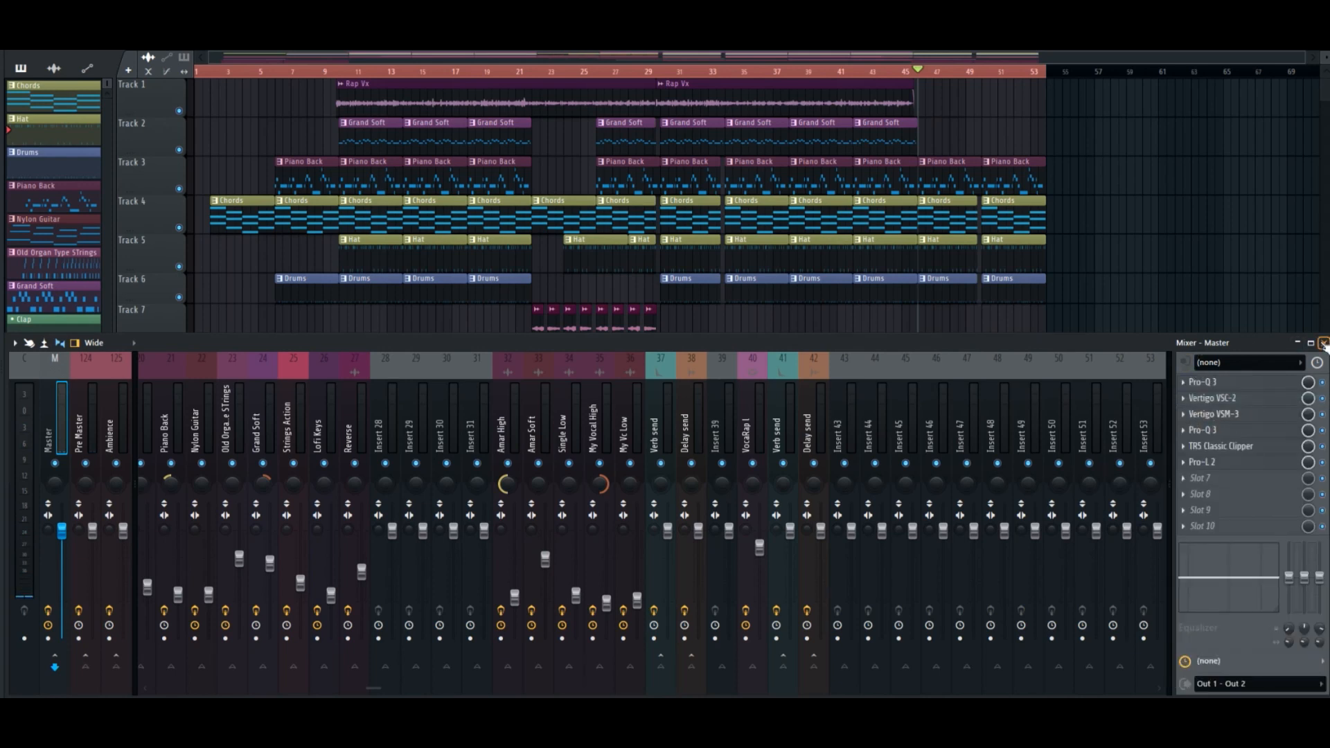
{"action": "left_click", "coordinate": [1323, 343]}
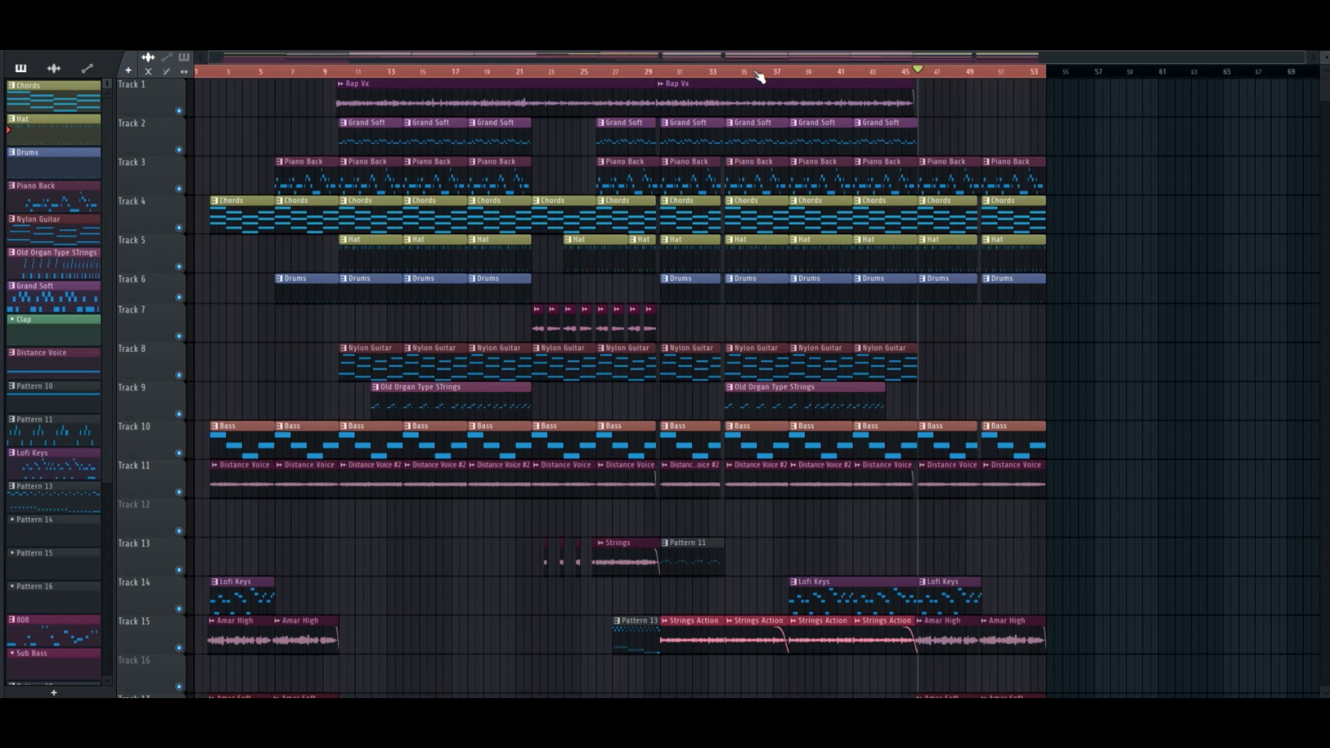
{"action": "key", "text": "F9"}
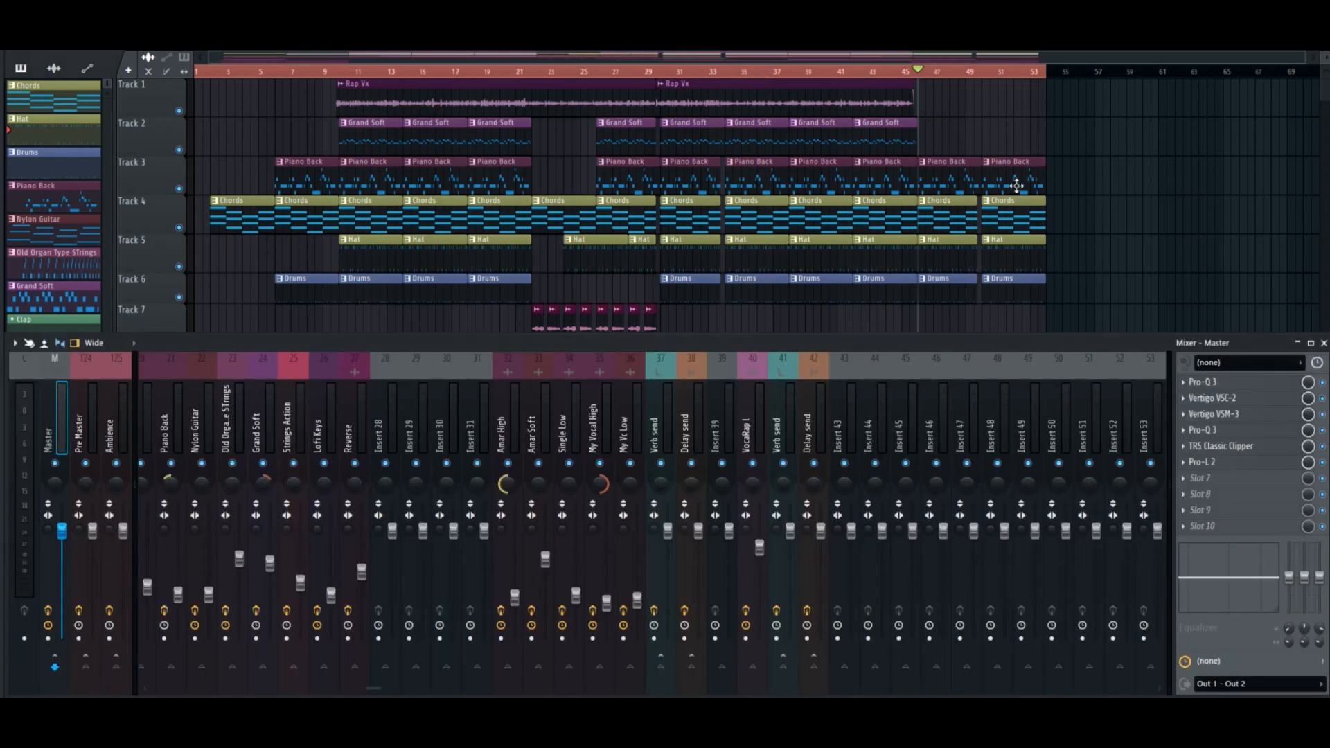
Review the TR5 Classic Clipper and Vertigo VSM-3 settings on the master track and close both plugin windows.
{"action": "left_click", "coordinate": [1251, 448]}
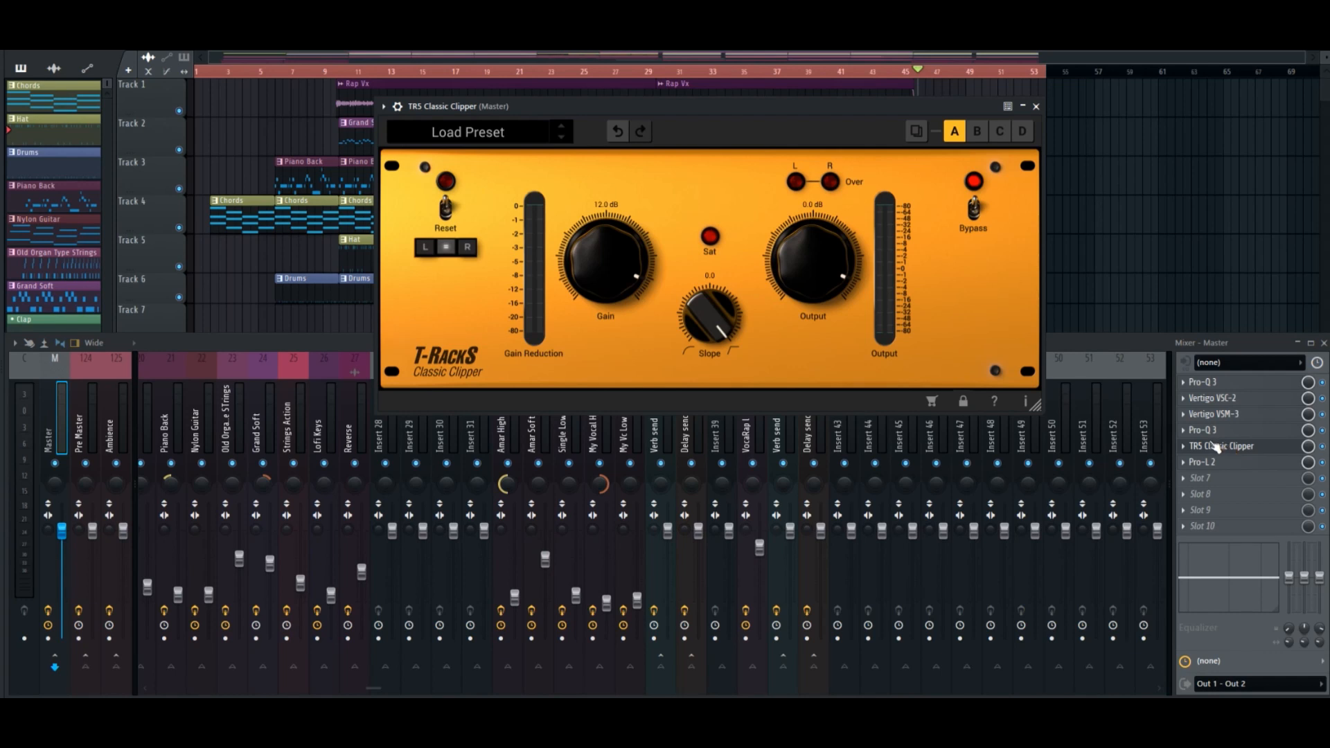
{"action": "left_click", "coordinate": [1036, 108]}
{"action": "left_click", "coordinate": [1223, 414]}
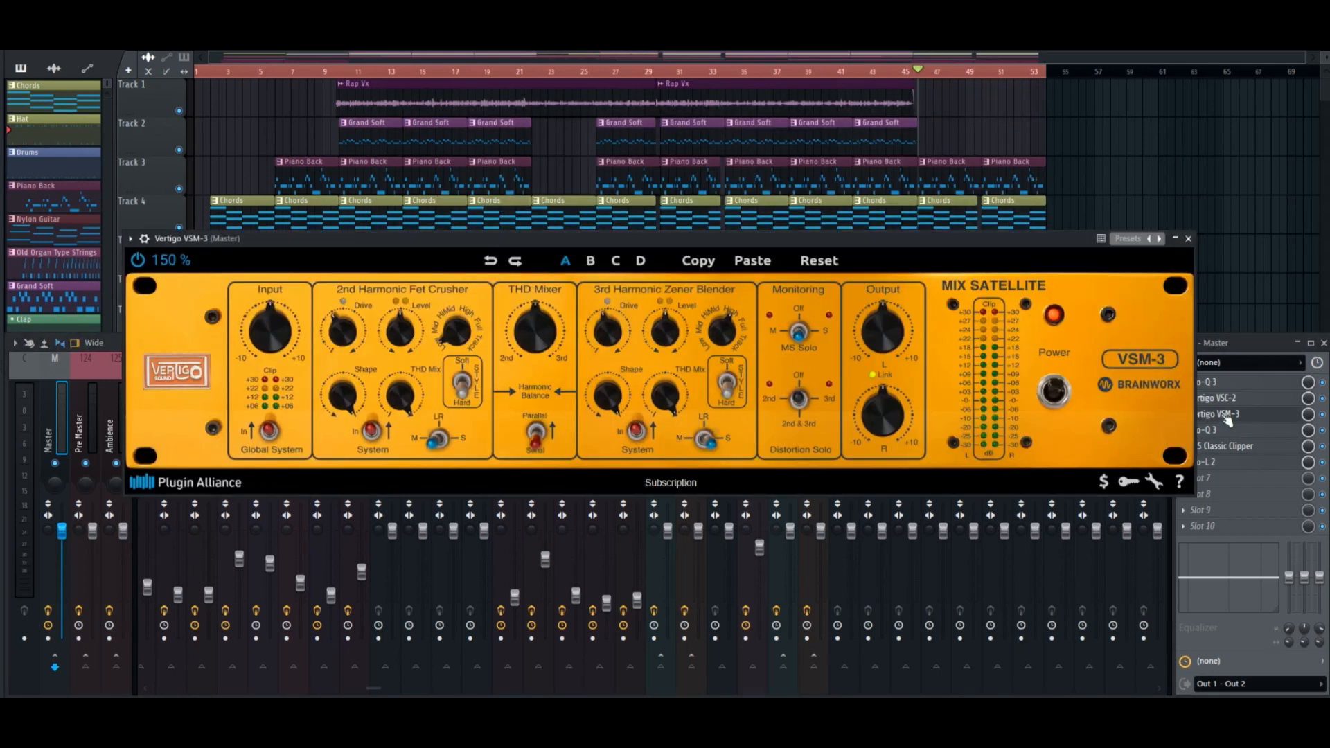
{"action": "left_click", "coordinate": [1189, 238]}
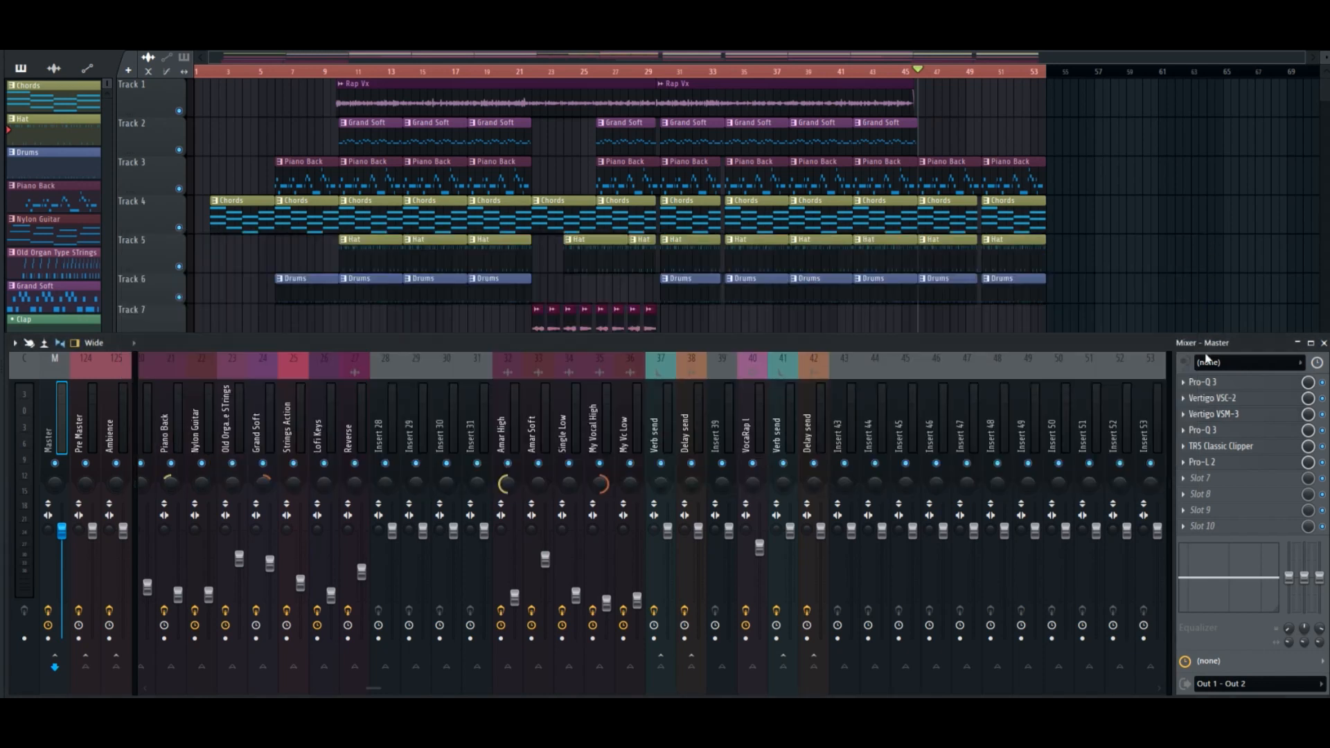
{"action": "left_click", "coordinate": [1215, 415]}
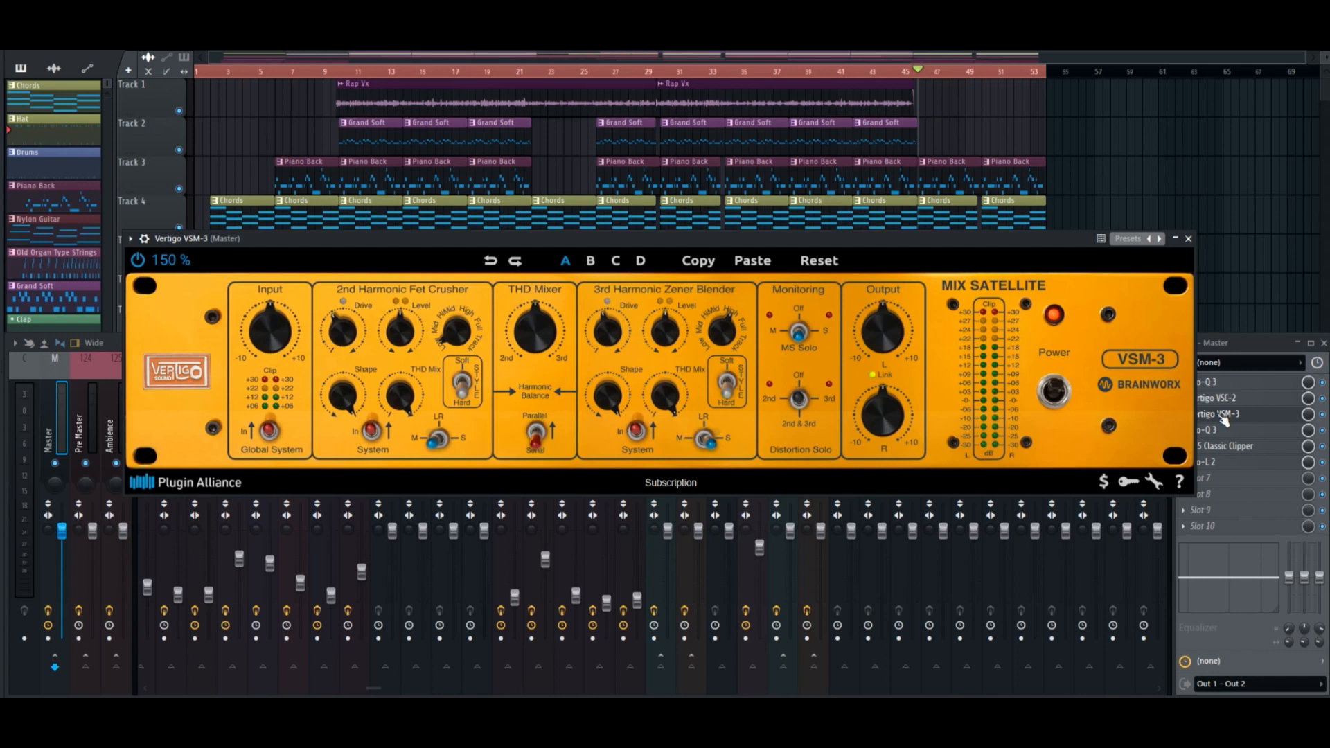
{"action": "left_click", "coordinate": [1220, 416]}
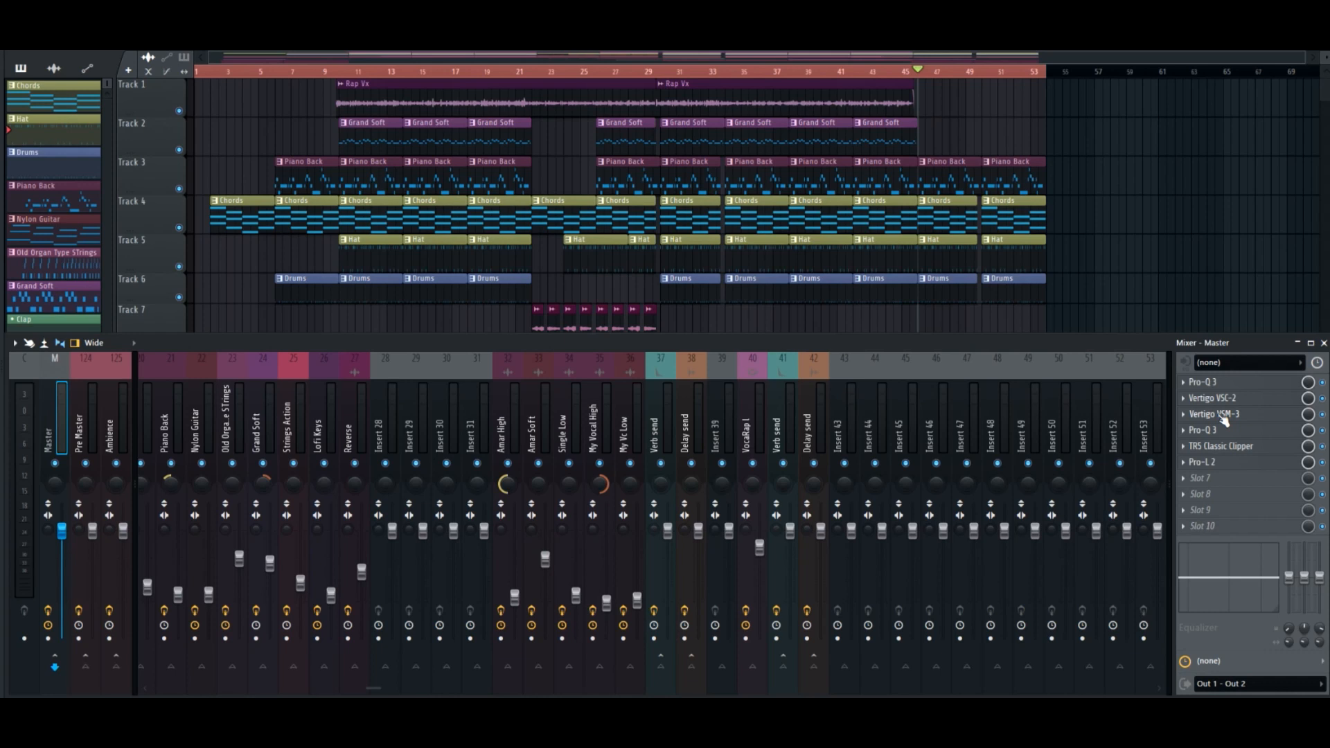
{"action": "left_click", "coordinate": [1224, 420]}
{"action": "left_click", "coordinate": [1225, 420]}
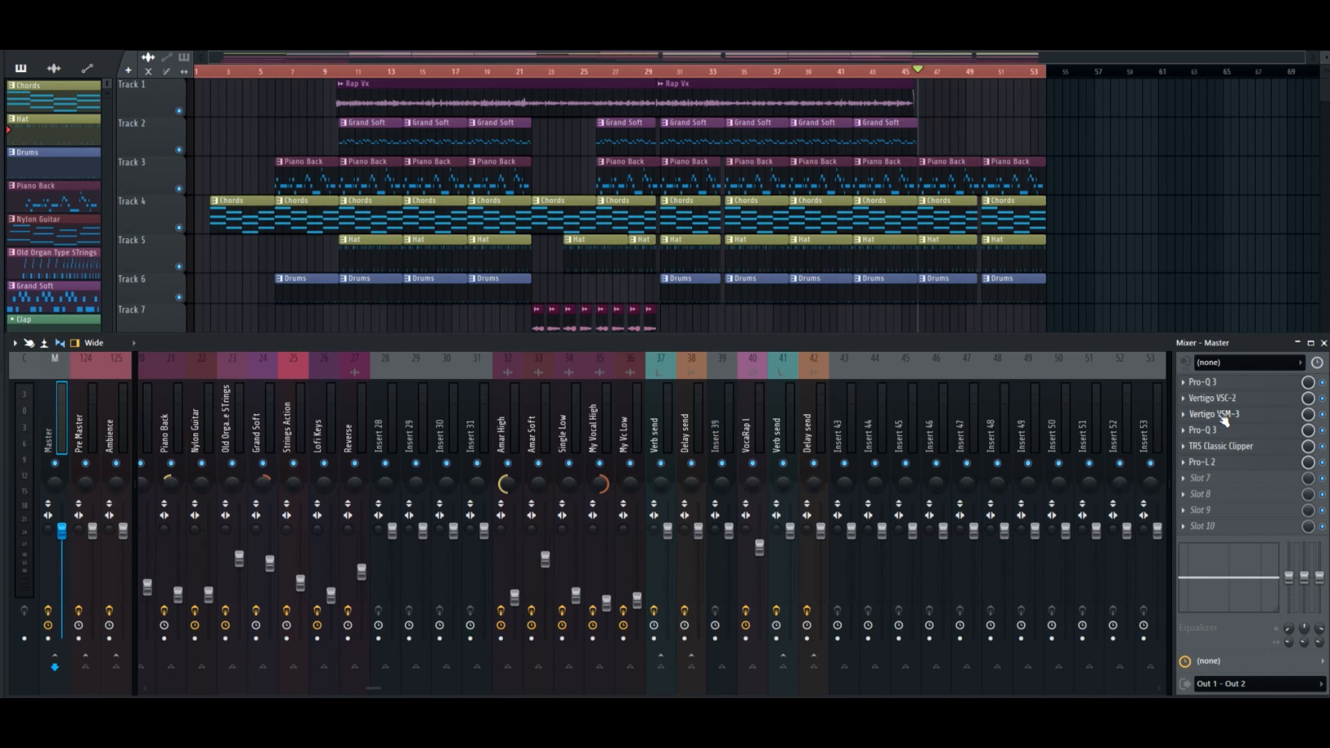